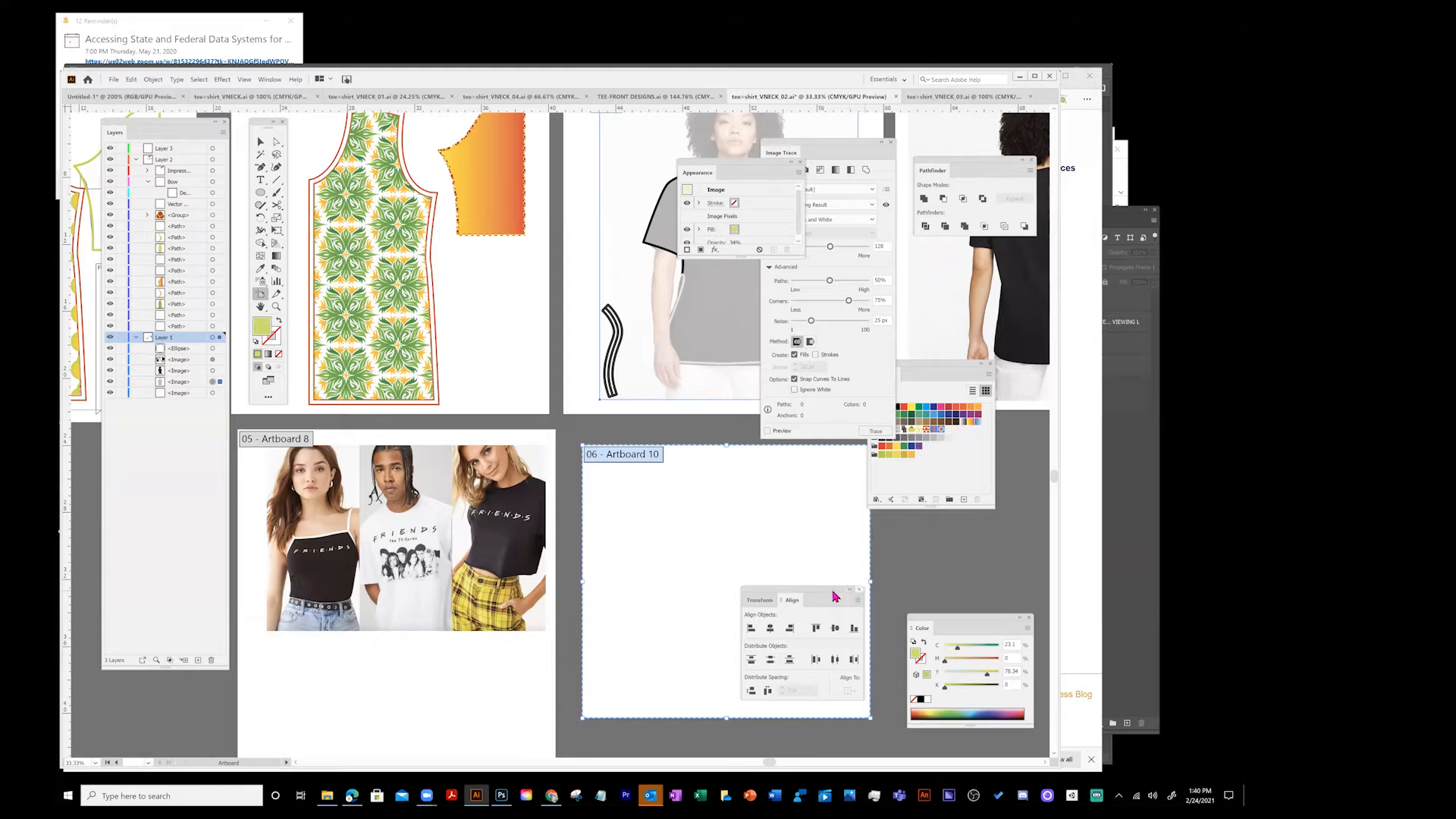
- Move the Align panel to the right edge and the Color panel beneath it
left_click_drag(792, 601, 1032, 536)
left_click_drag(943, 620, 923, 630)
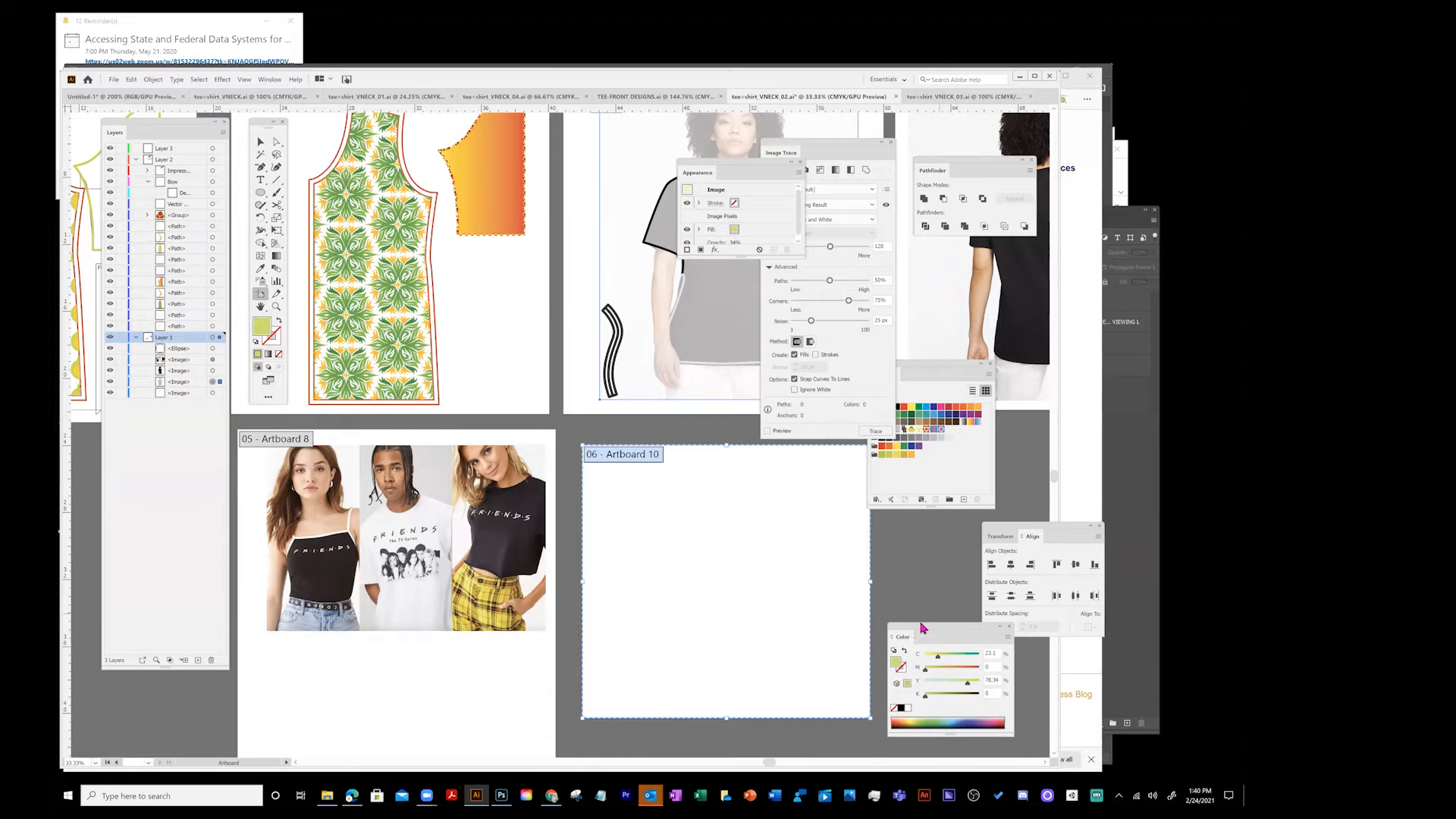
- Deselect everything and close the Appearance and Image Trace panels
left_click(260, 141)
left_click(680, 503)
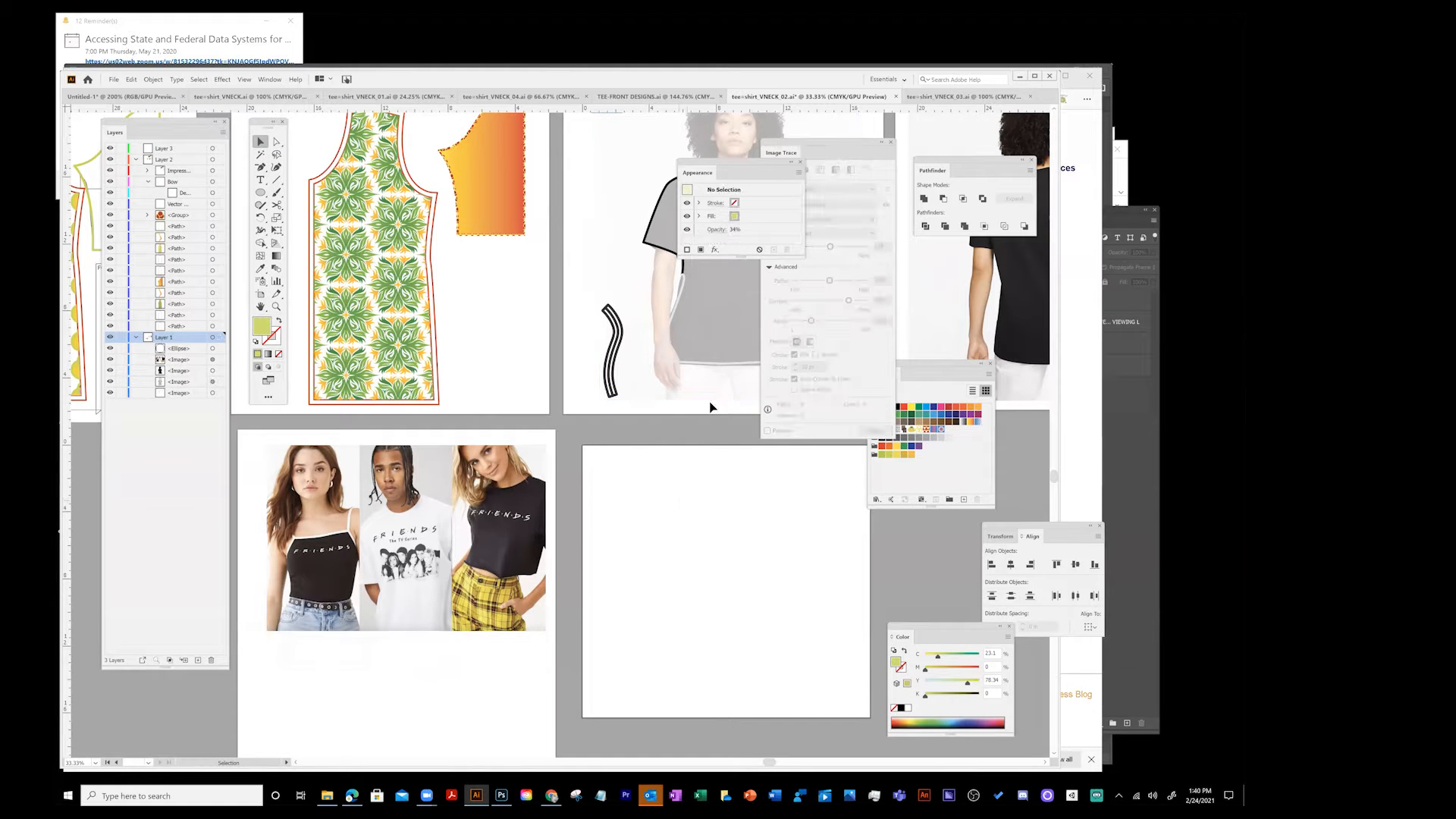
left_click(800, 161)
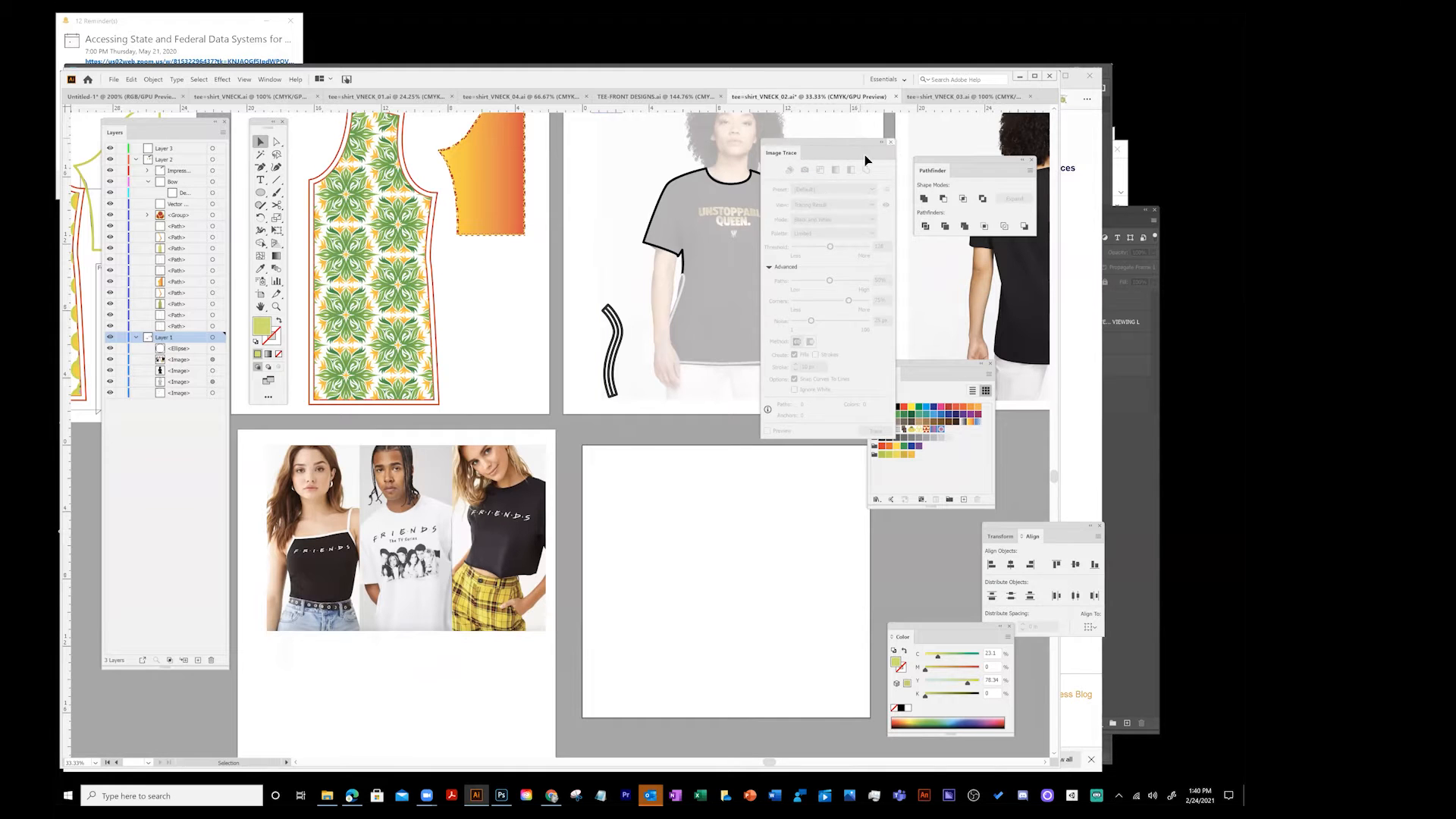
left_click(890, 143)
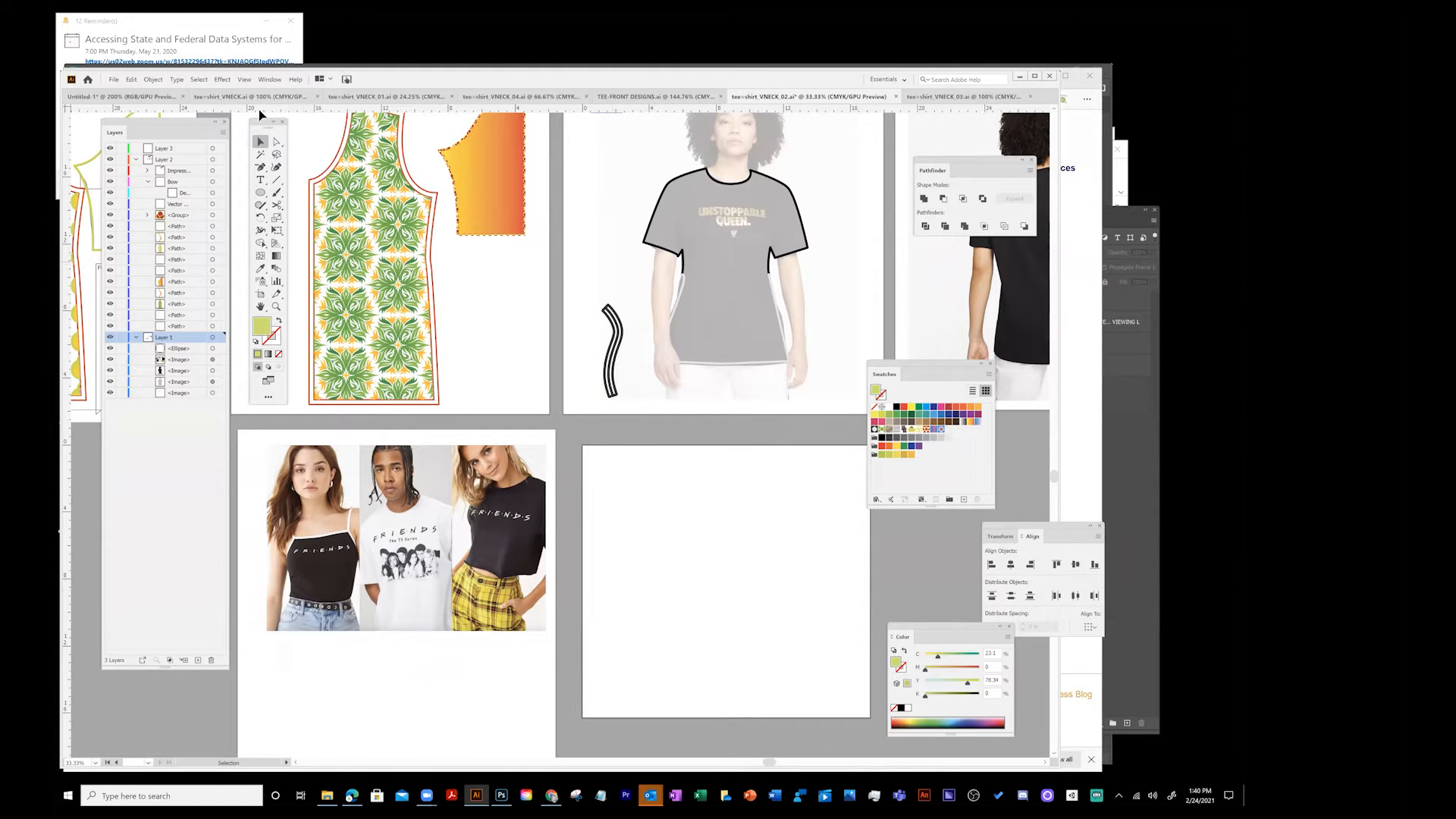
left_click(754, 289)
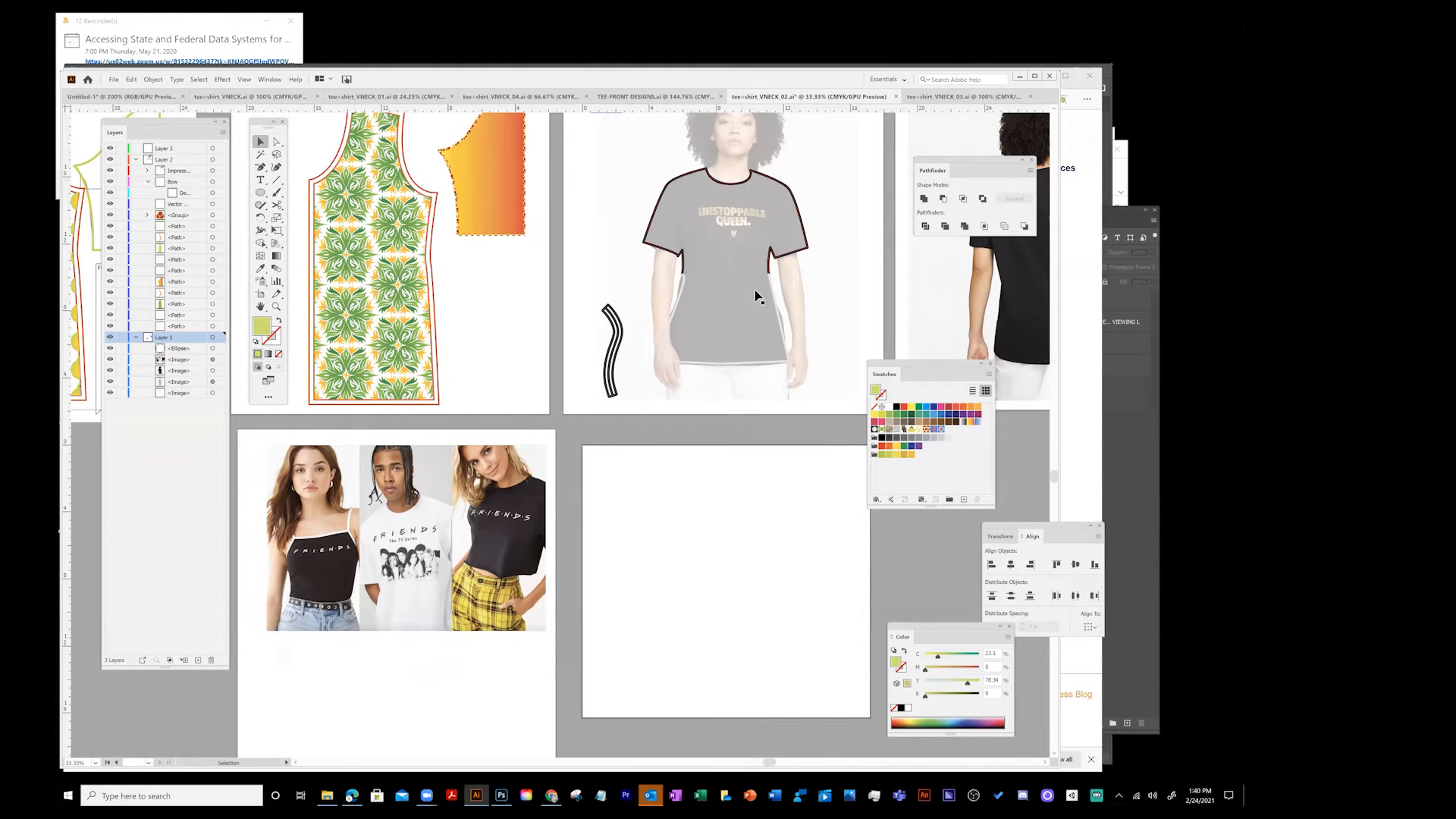
left_click(270, 80)
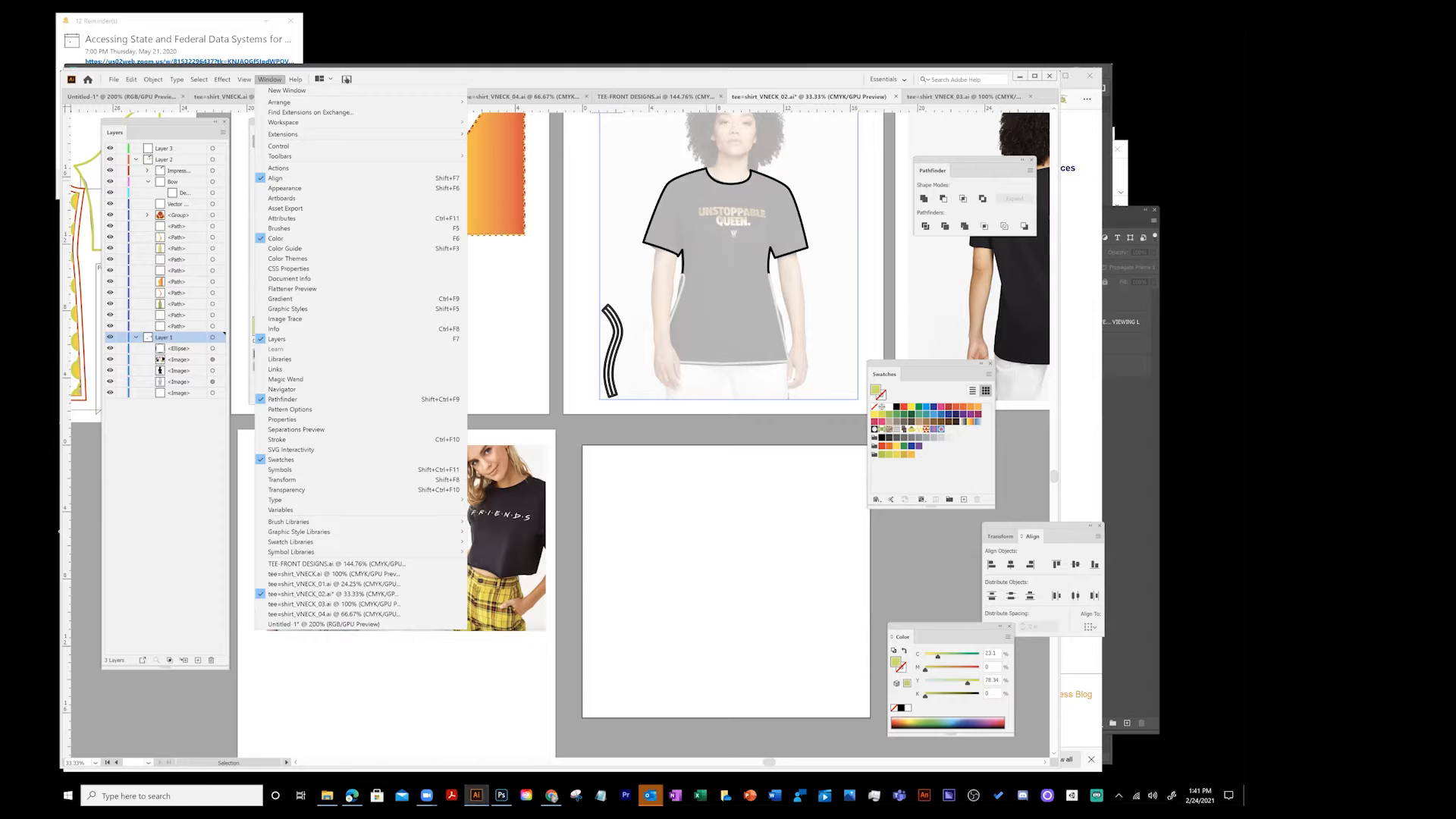
mouse_move(476, 796)
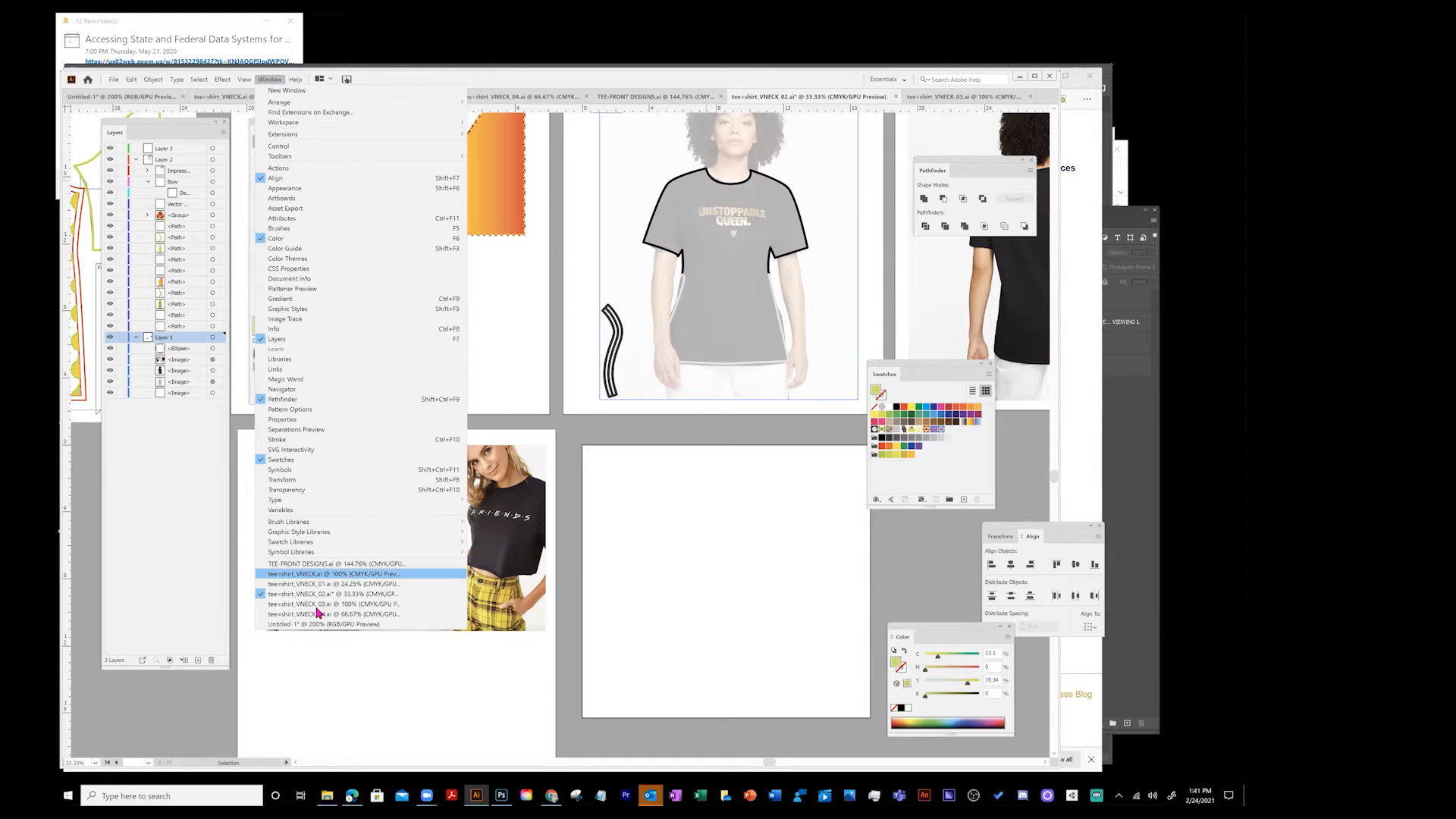
left_click(394, 671)
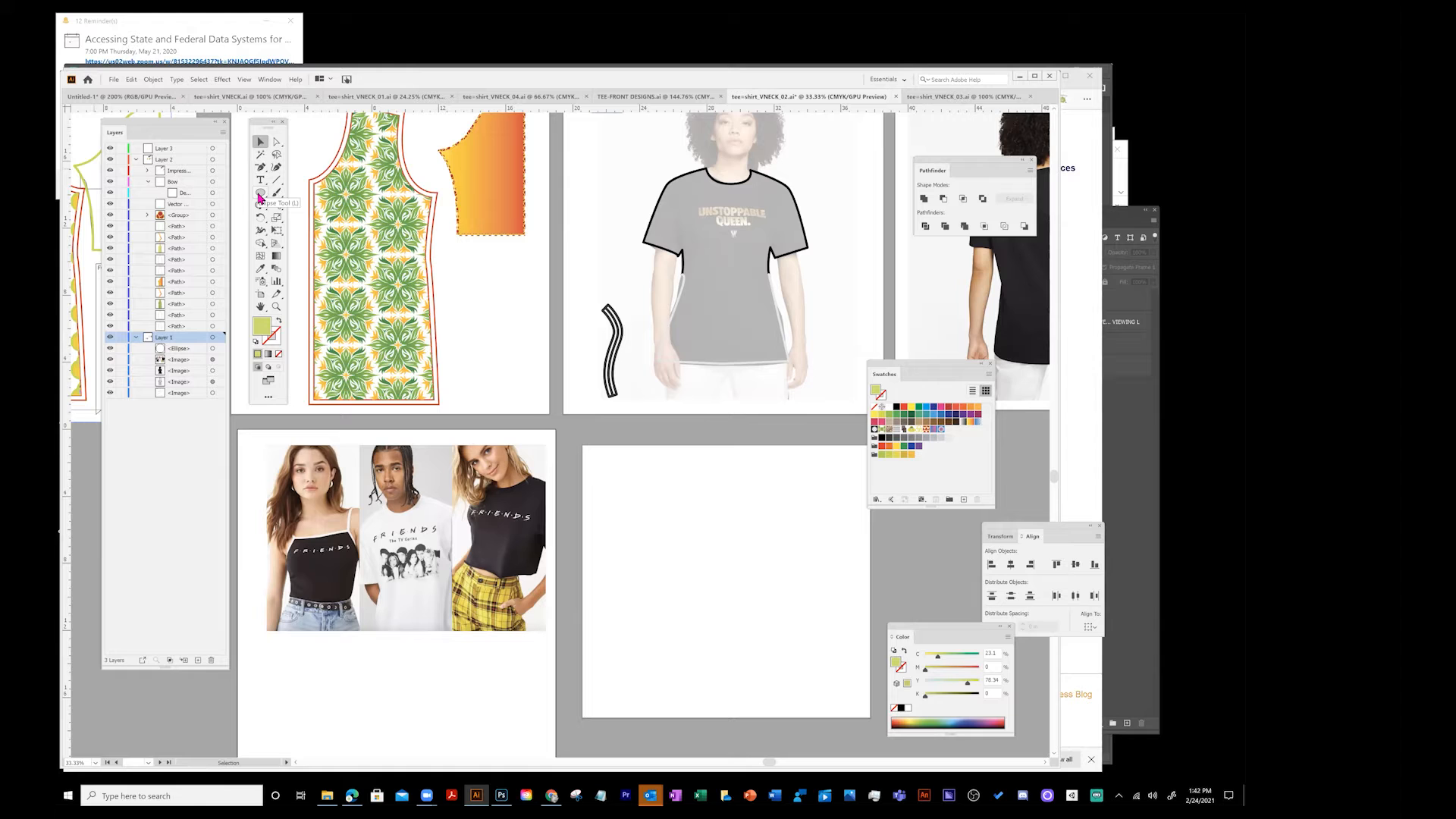
- Move the Swatches panel over the empty artboard
left_click(270, 79)
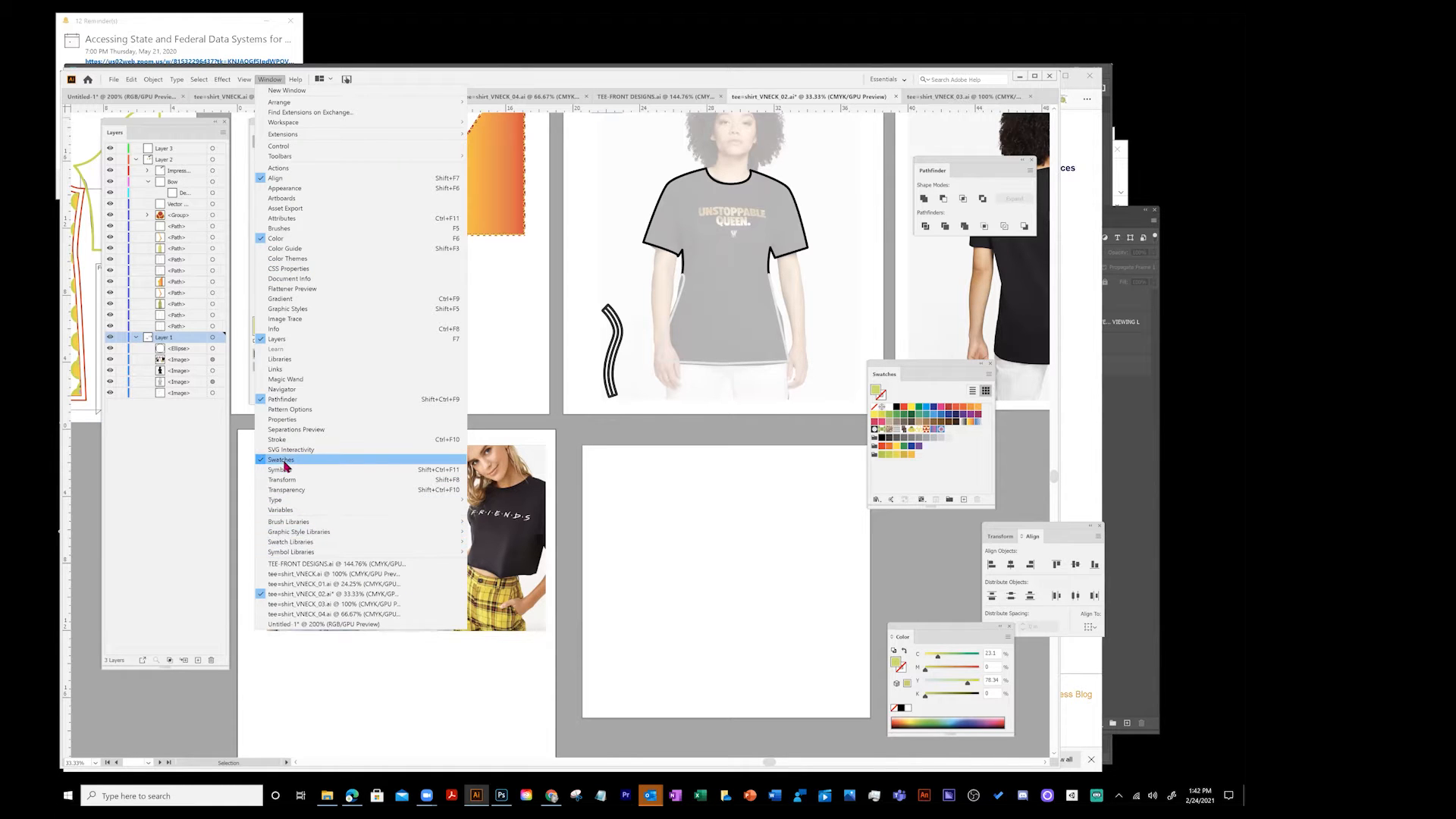
left_click_drag(918, 366, 640, 455)
- Pick a brown fill swatch and zoom in on the blank artboard with the Zoom tool
key("z")
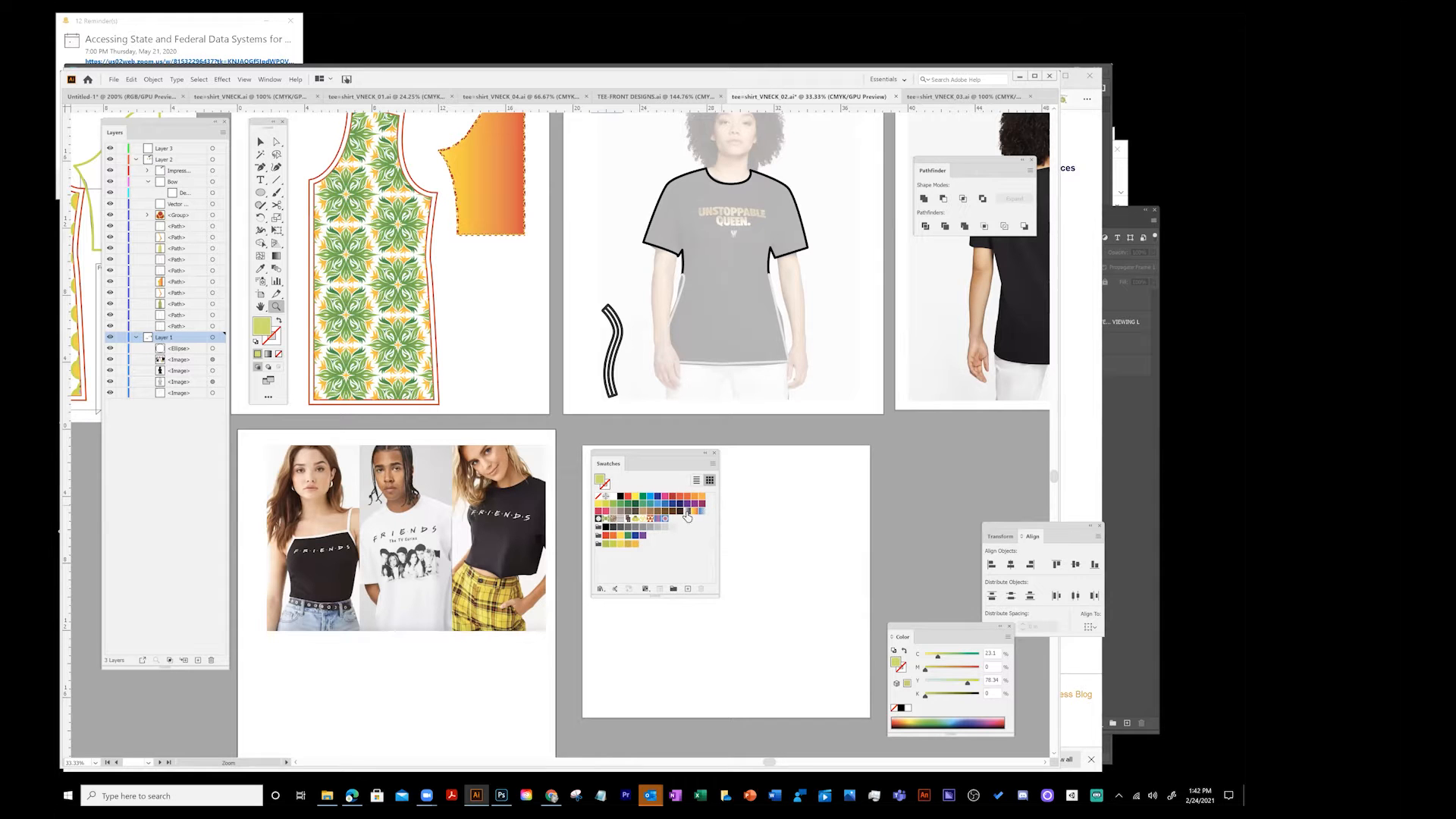
left_click(649, 512)
left_click(735, 514)
left_click_drag(648, 454, 660, 336)
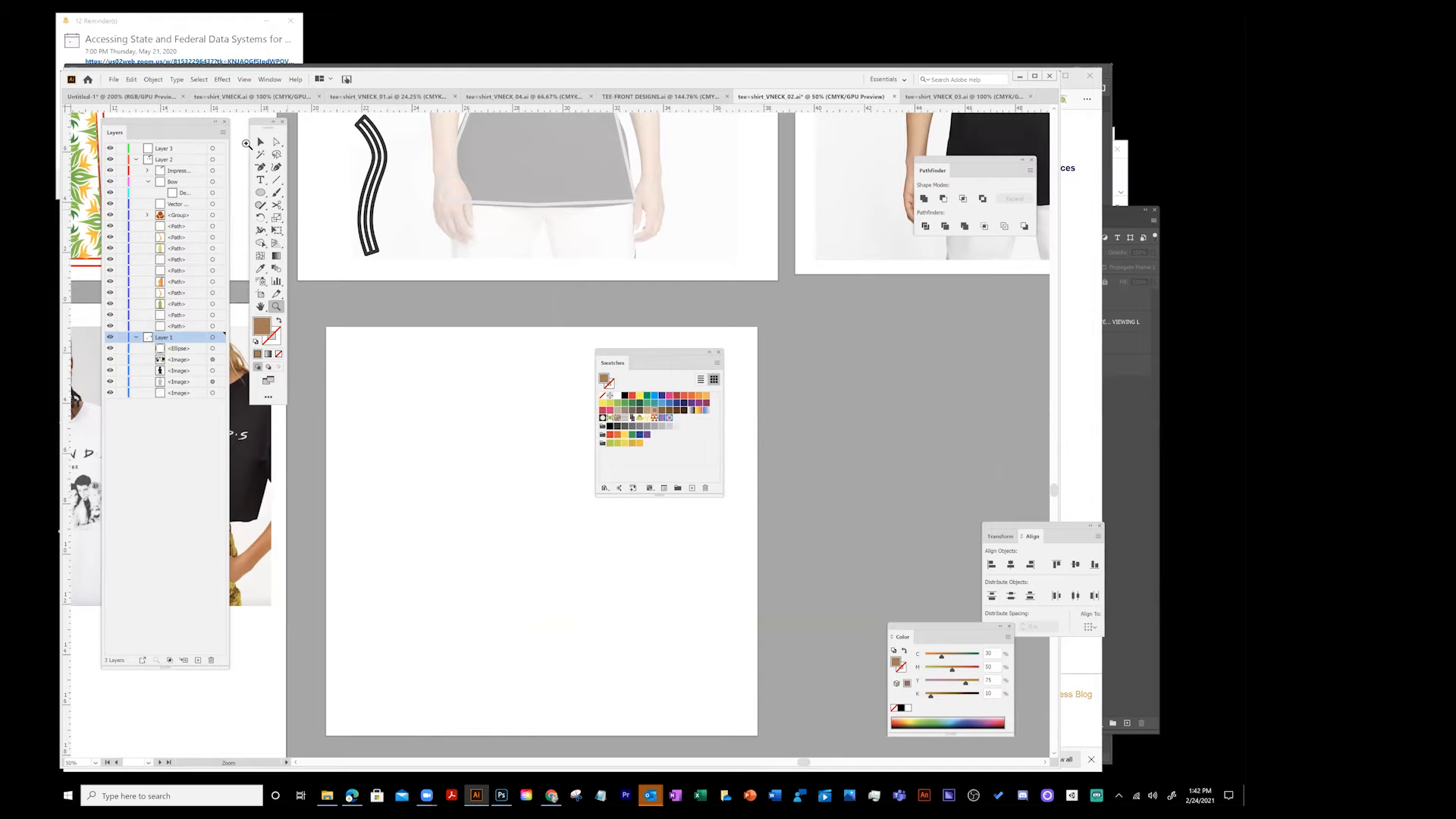
- Switch to the Selection tool and move the Swatches panel beside the artboard's right edge
left_click(261, 141)
left_click_drag(667, 358, 861, 338)
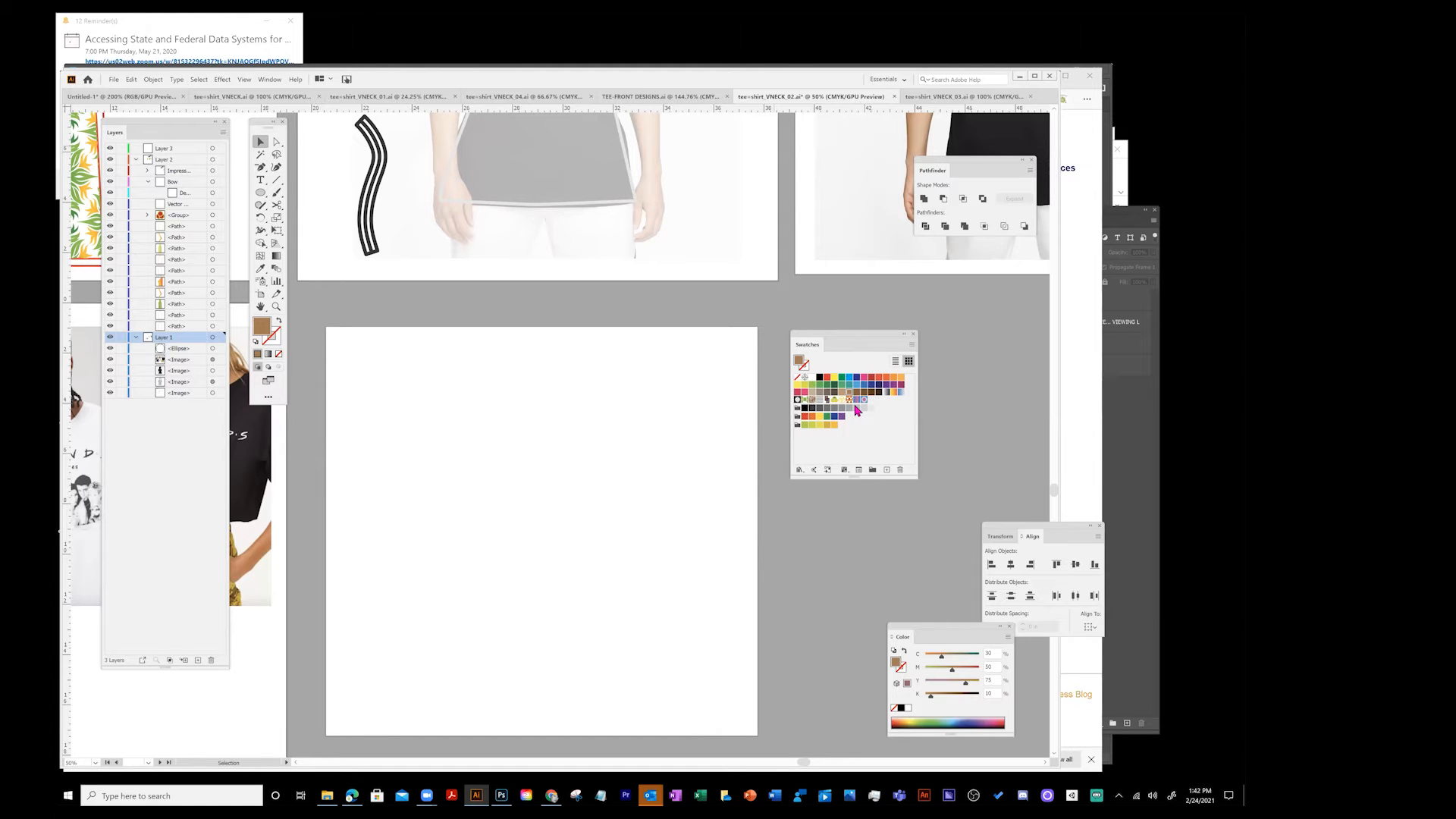
mouse_move(831, 340)
left_mouse_down()
mouse_move(799, 333)
mouse_move(812, 336)
left_mouse_up()
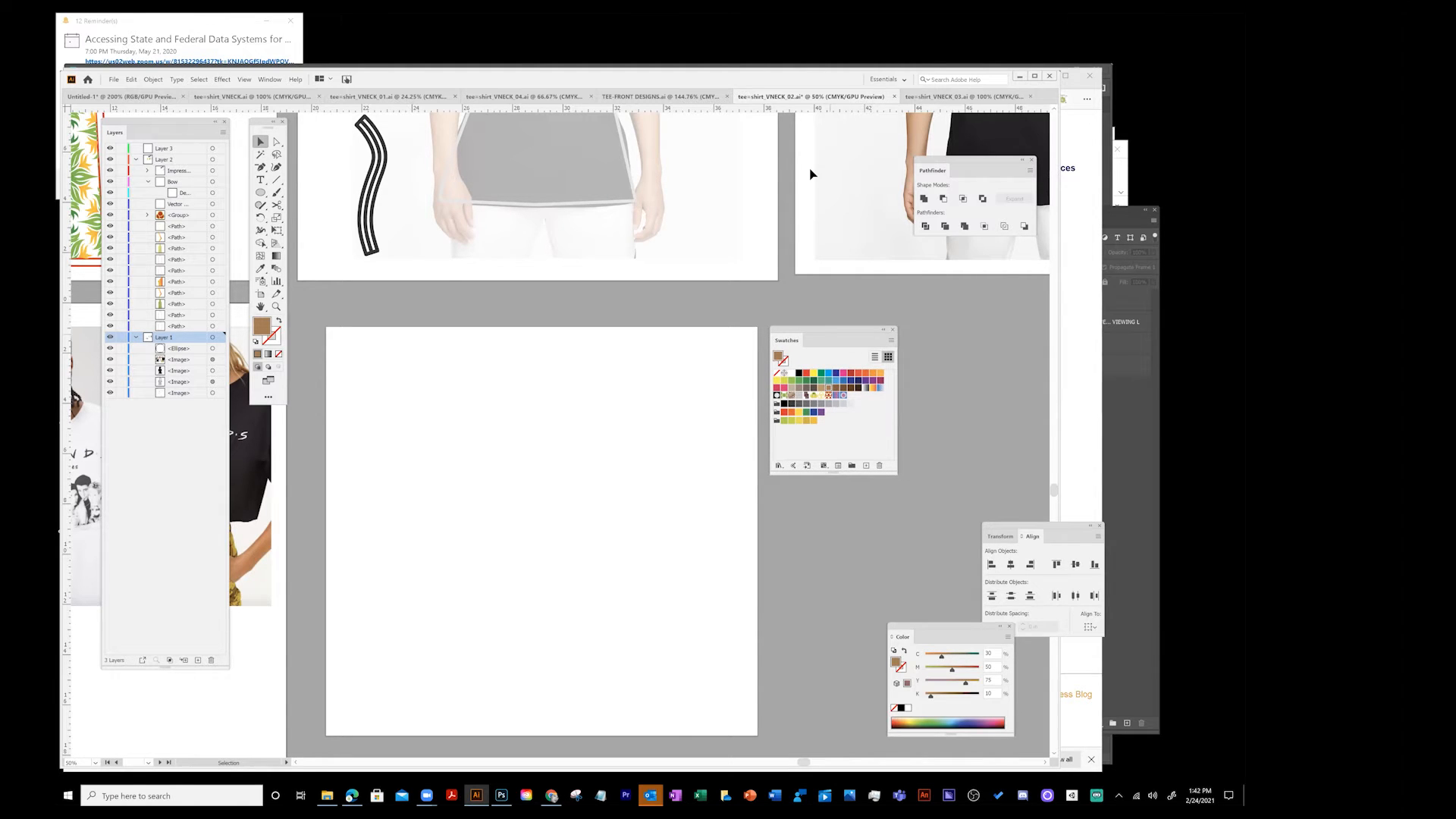
- Rearrange the Layers, Tools and Color panels around the blank artboard, placing Color below Swatches
left_click_drag(164, 125, 365, 134)
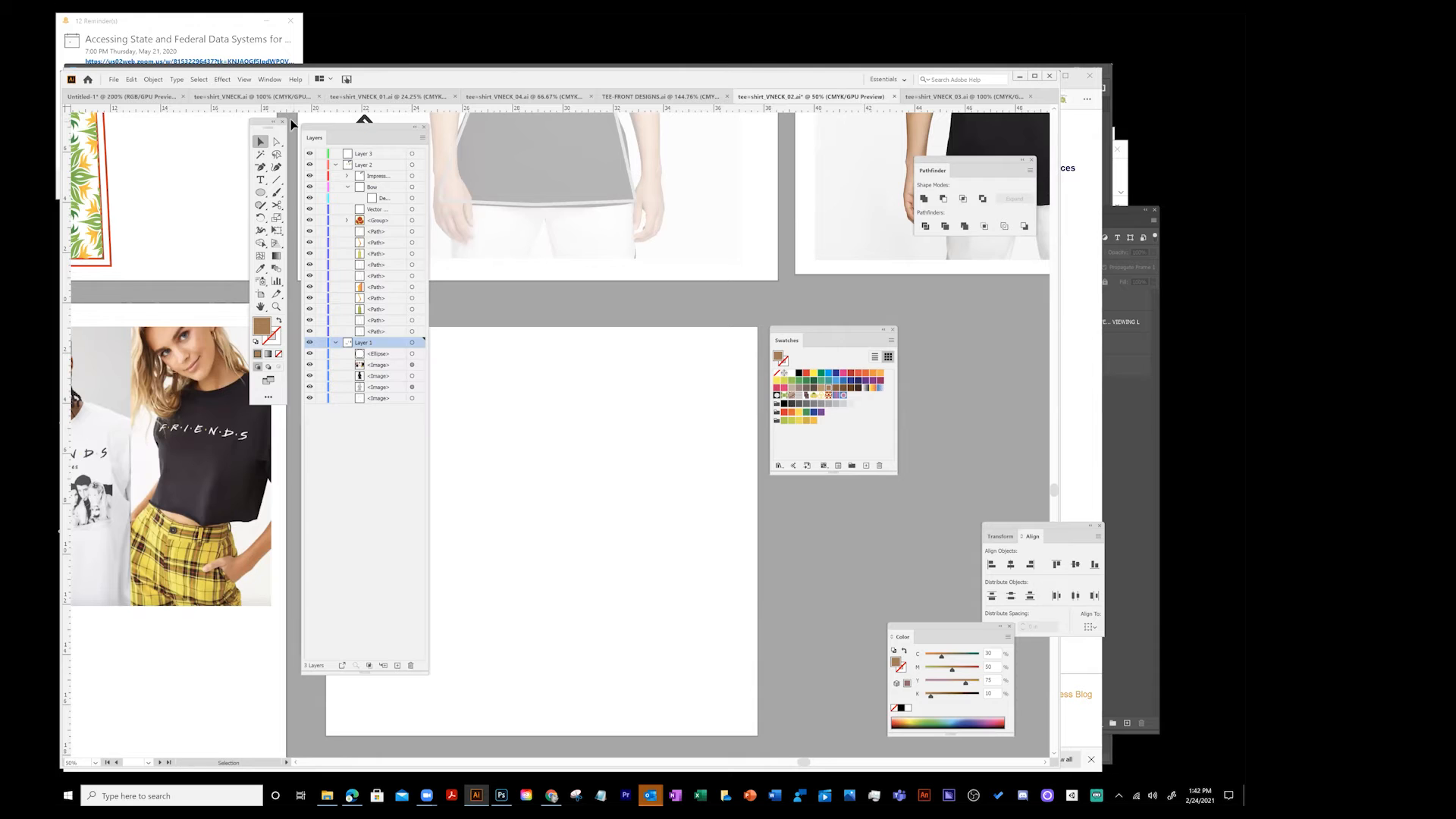
mouse_move(255, 129)
left_mouse_down()
mouse_move(449, 261)
mouse_move(480, 249)
left_mouse_up()
left_click_drag(365, 131, 232, 130)
mouse_move(491, 246)
left_mouse_down()
mouse_move(361, 248)
mouse_move(342, 337)
left_mouse_up()
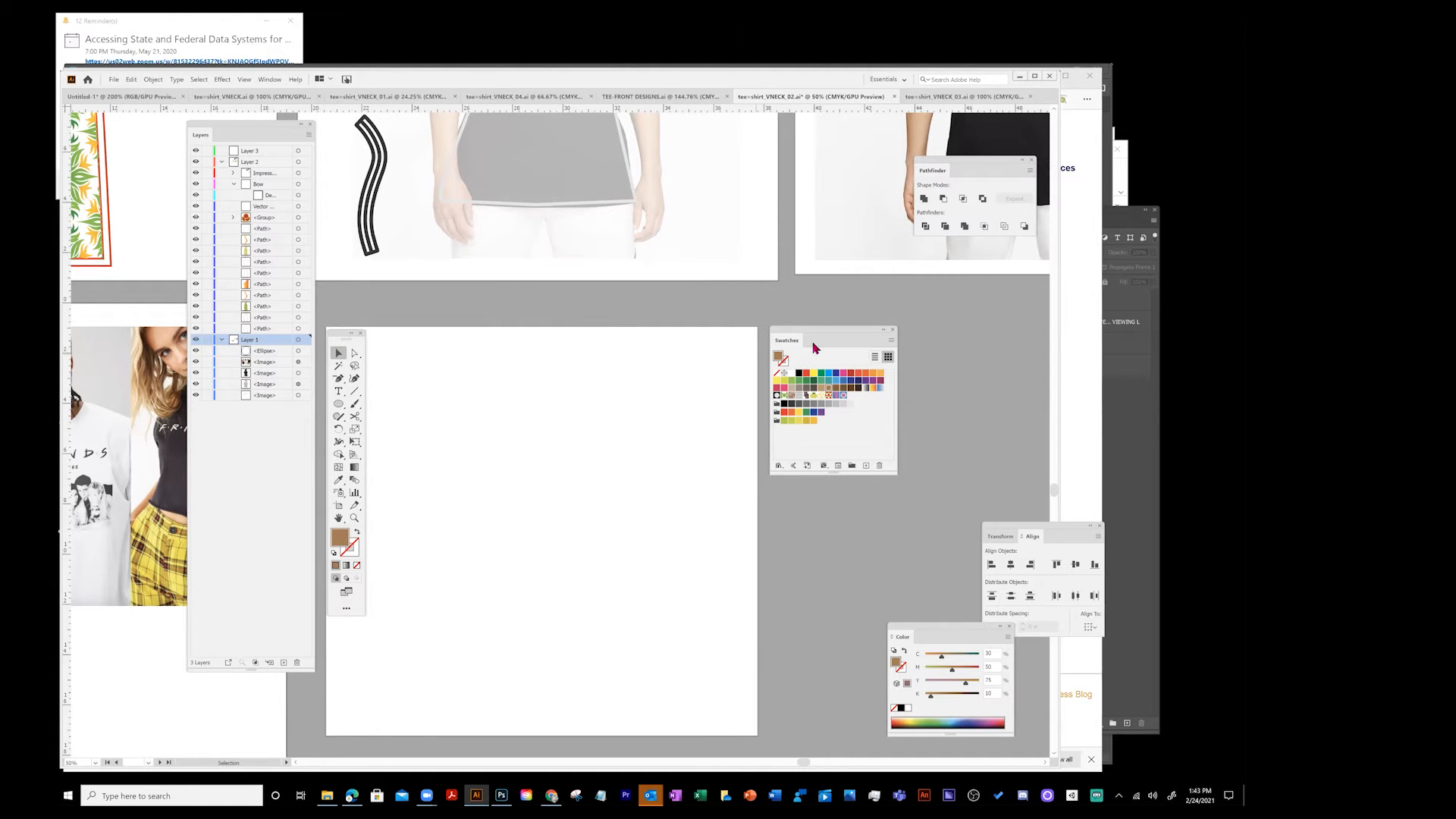
left_click_drag(918, 627, 806, 492)
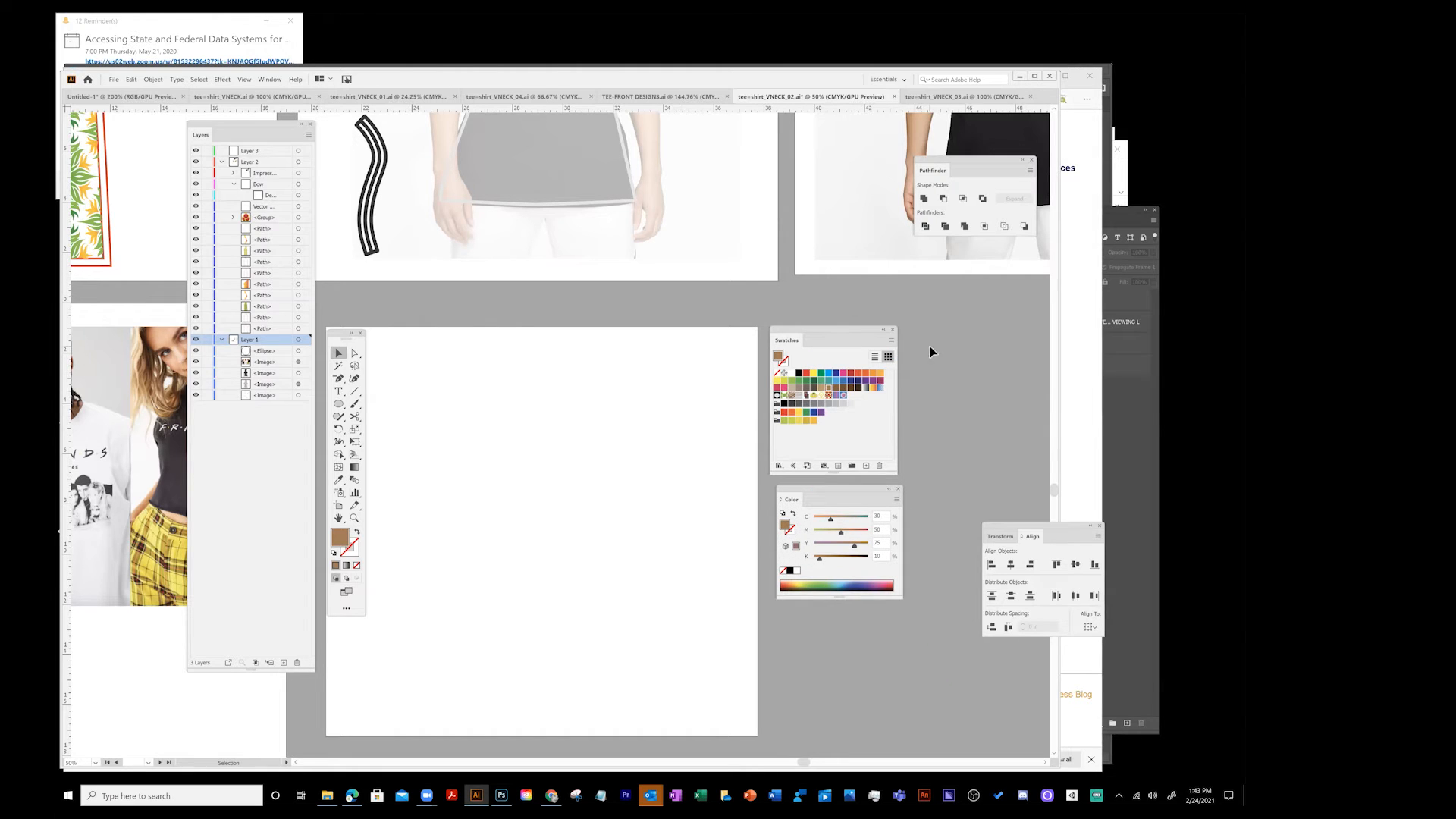
double_click(831, 396)
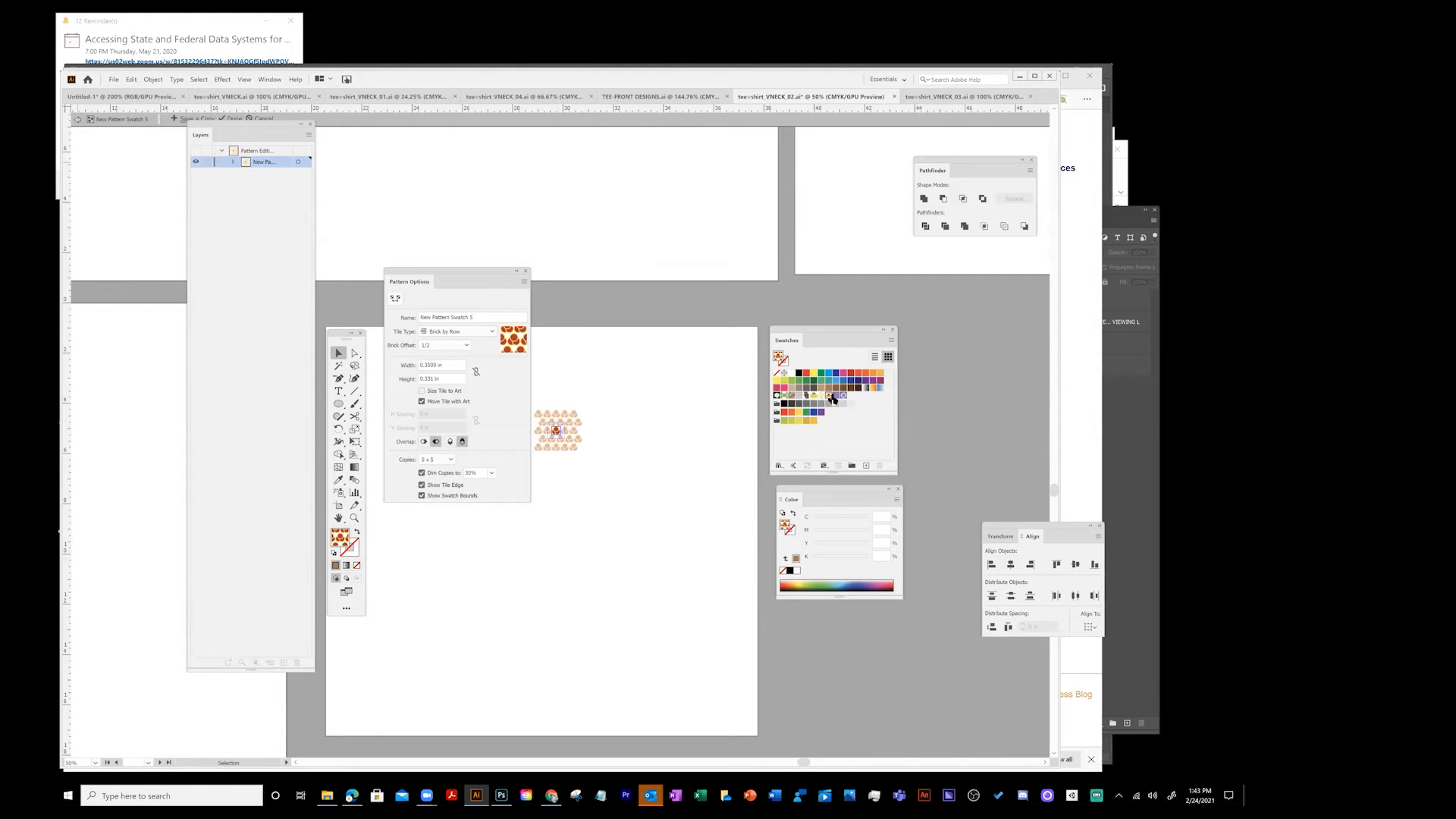
left_click_drag(245, 121, 233, 168)
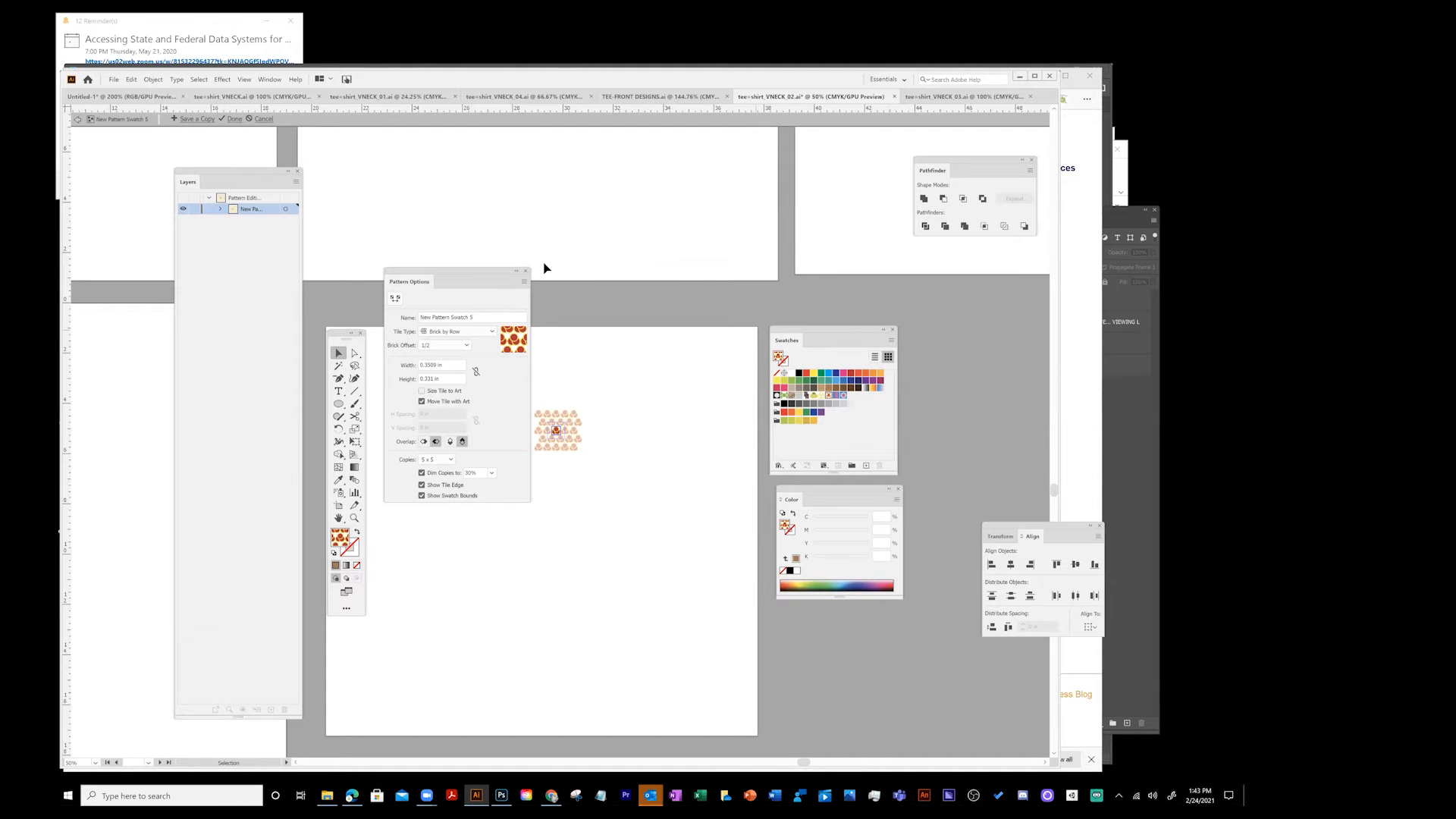
left_click_drag(464, 273, 695, 288)
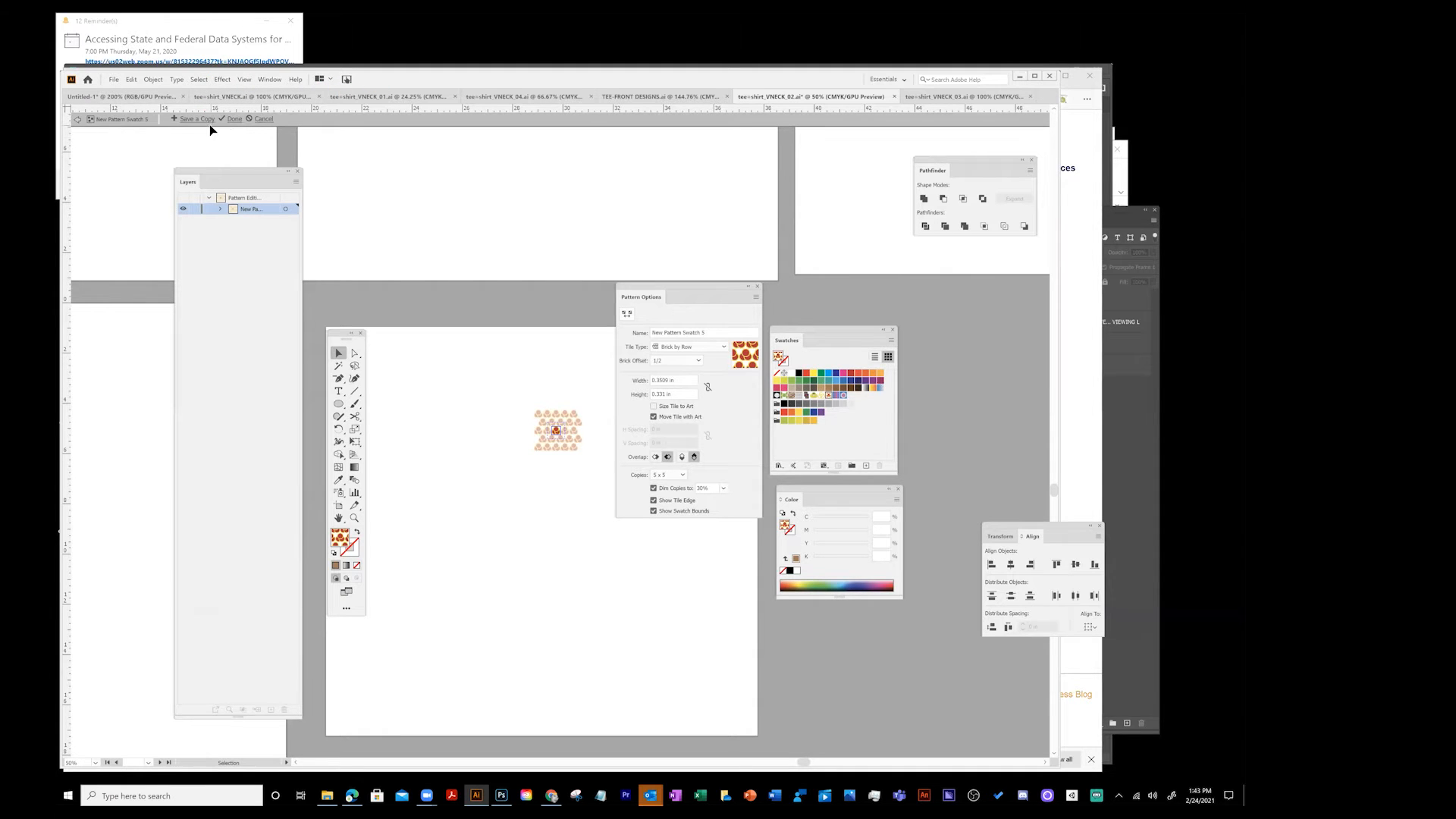
left_click(77, 122)
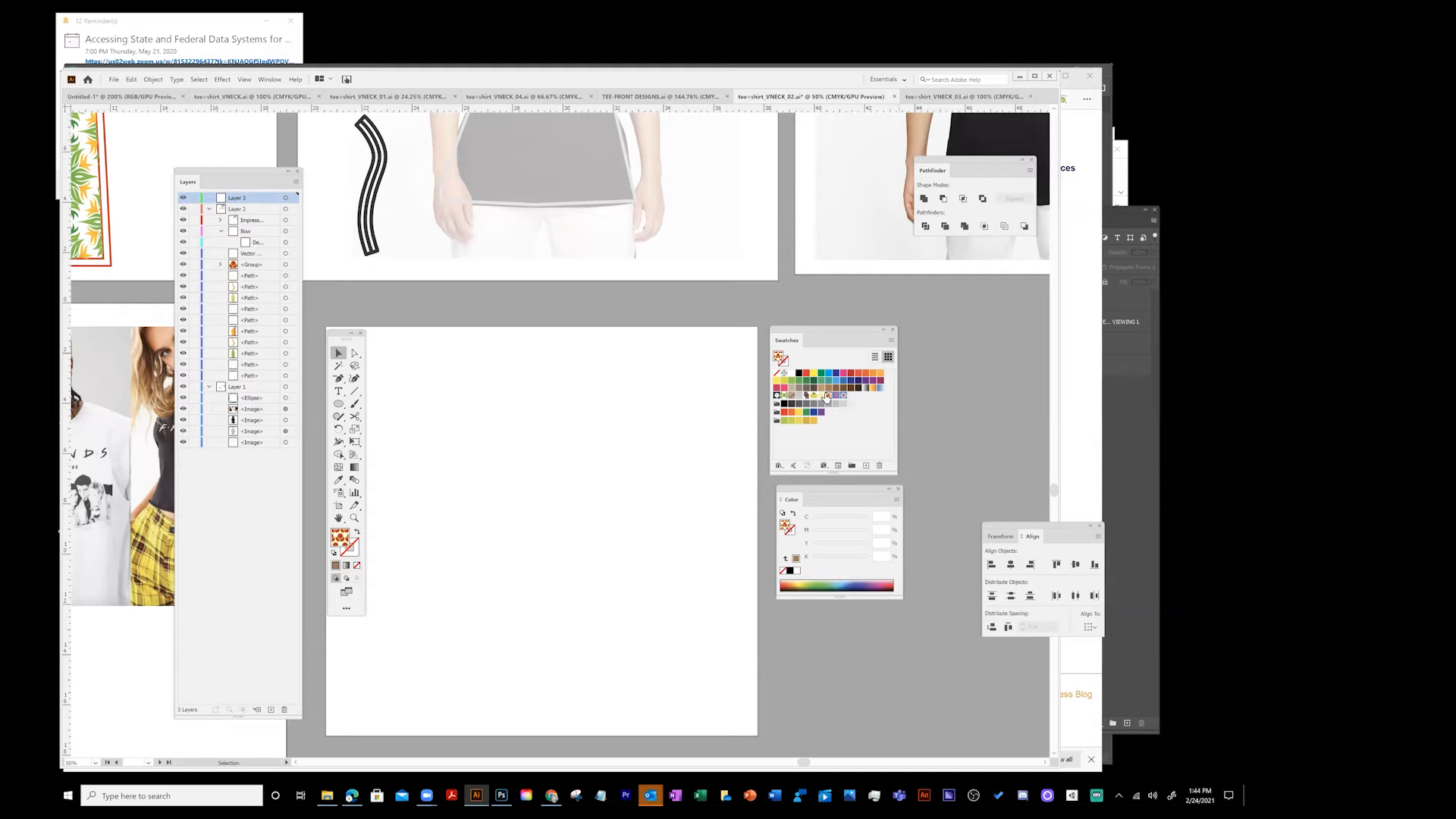
- Open the Foliage pattern swatch in pattern editing mode and zoom in on its tile
double_click(786, 396)
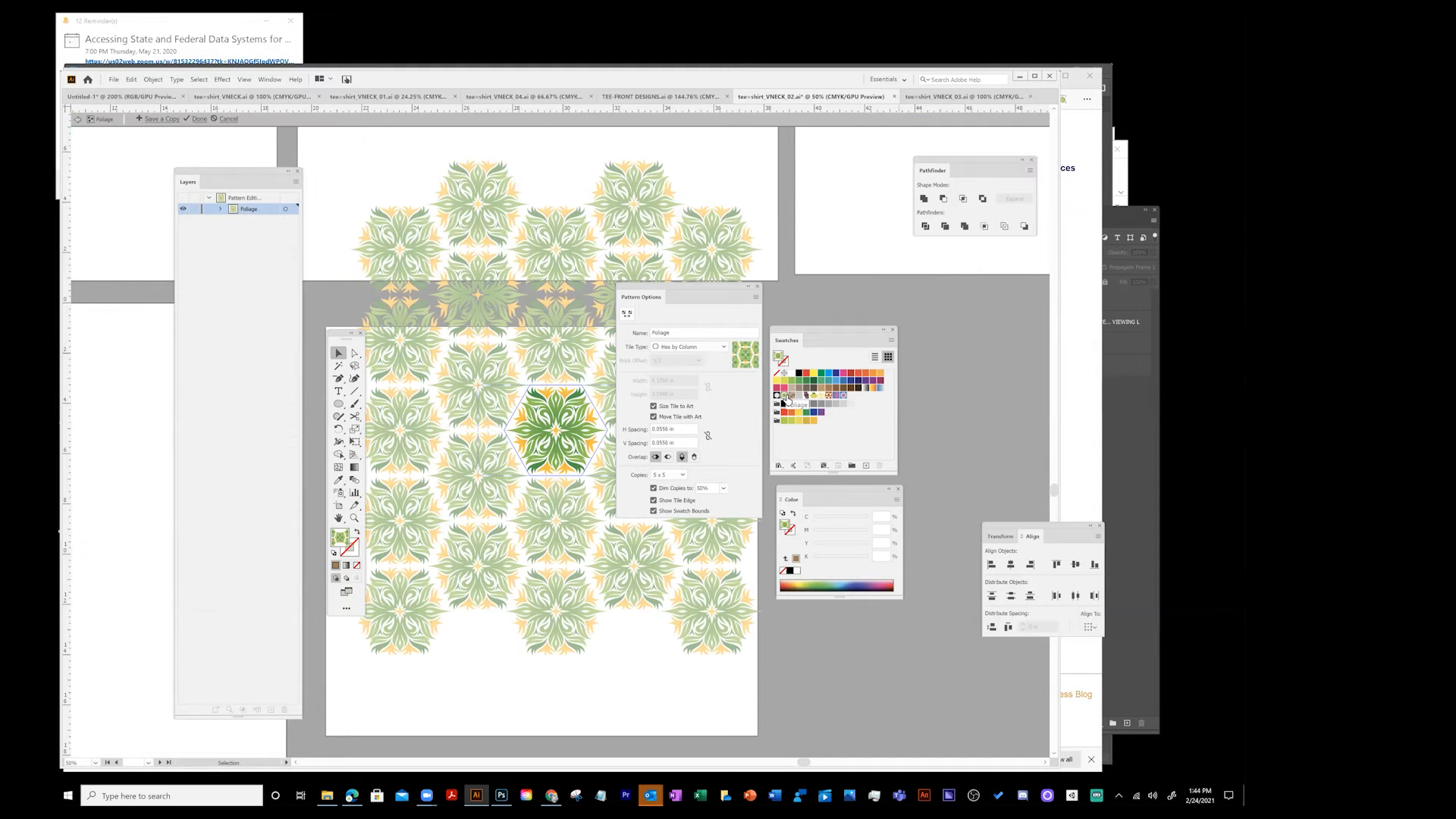
left_click_drag(666, 289, 213, 308)
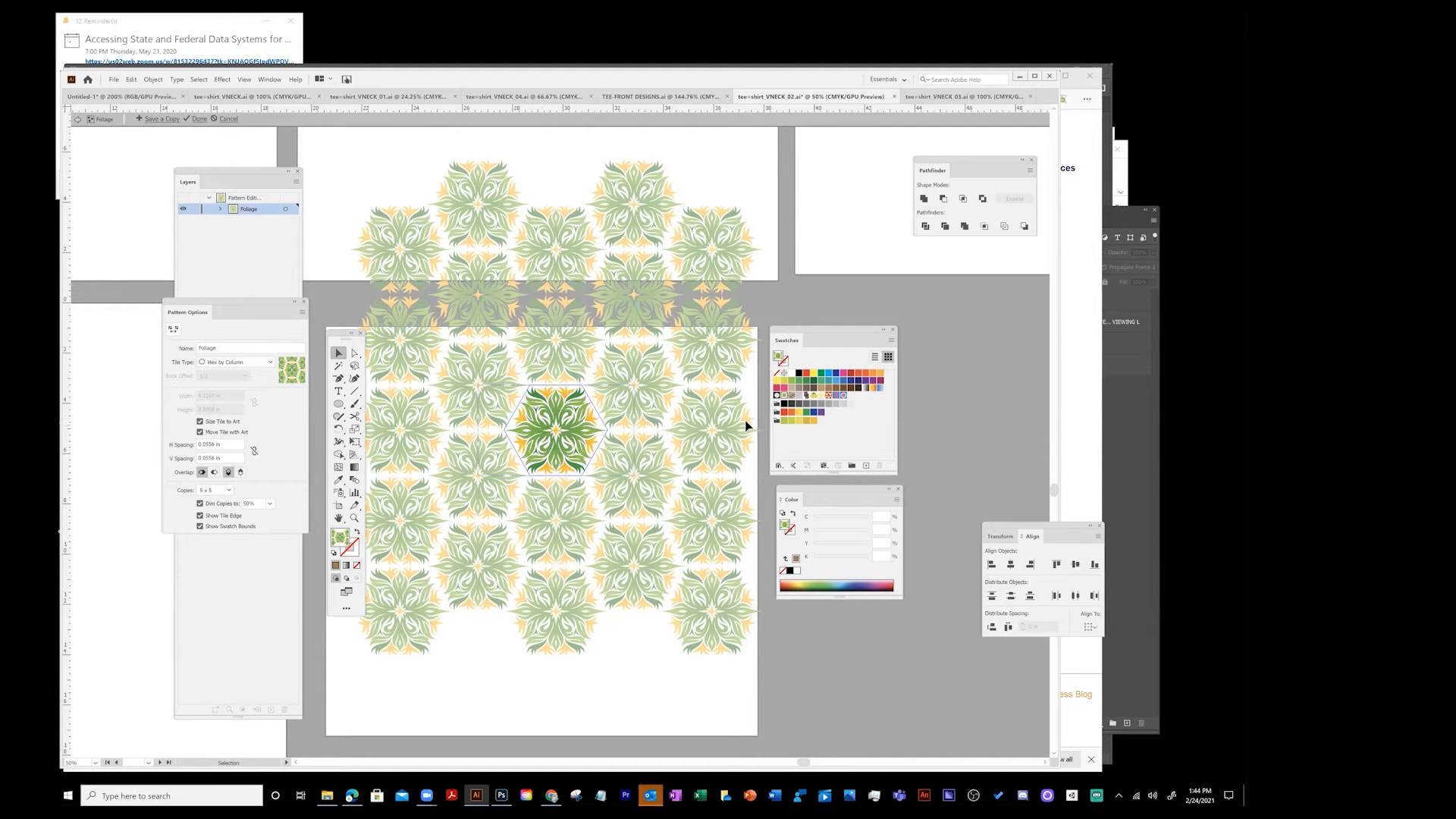
key("z")
left_click(562, 418)
left_click(566, 440)
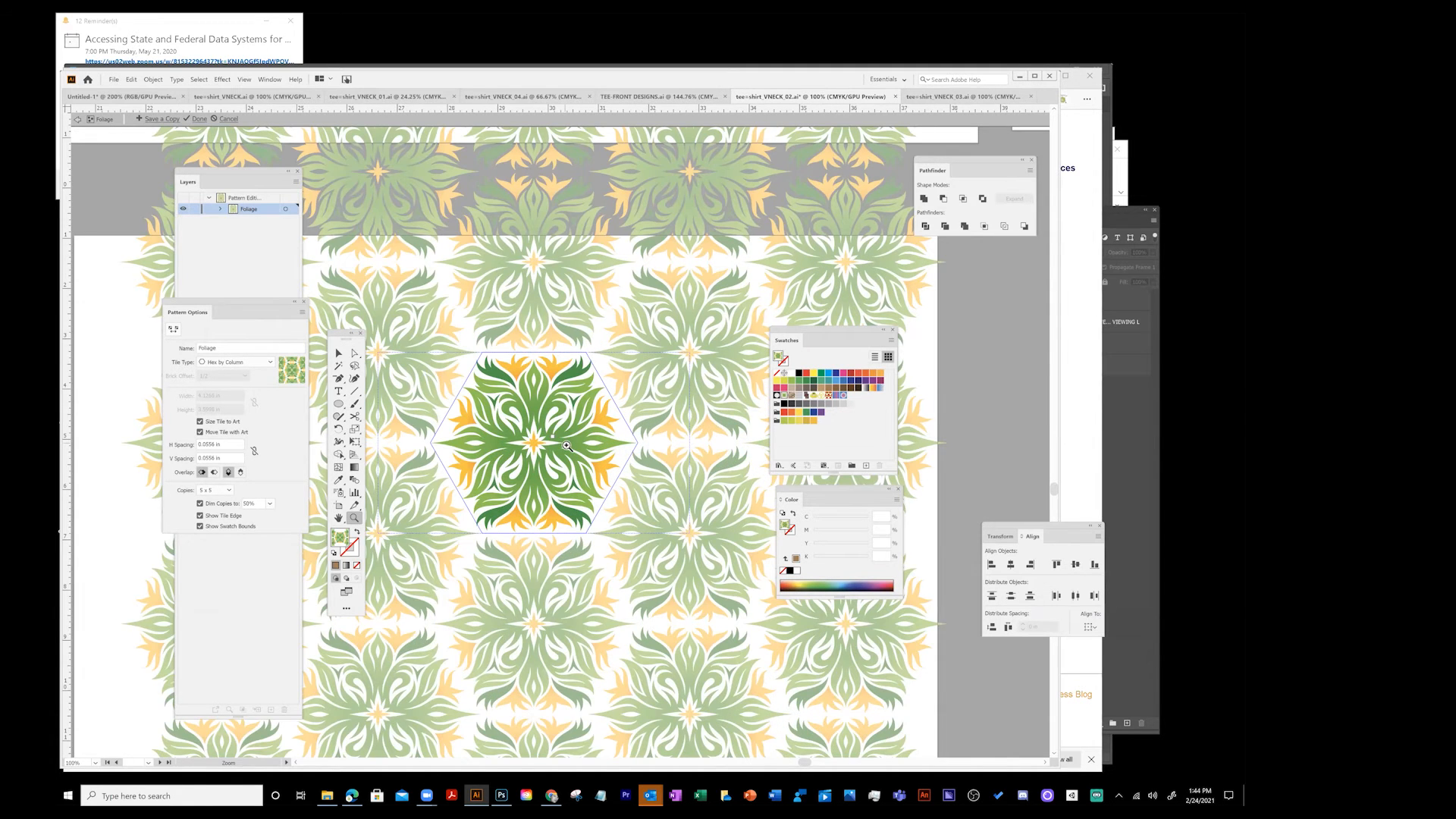
left_click(583, 440)
left_click_drag(491, 410, 517, 409)
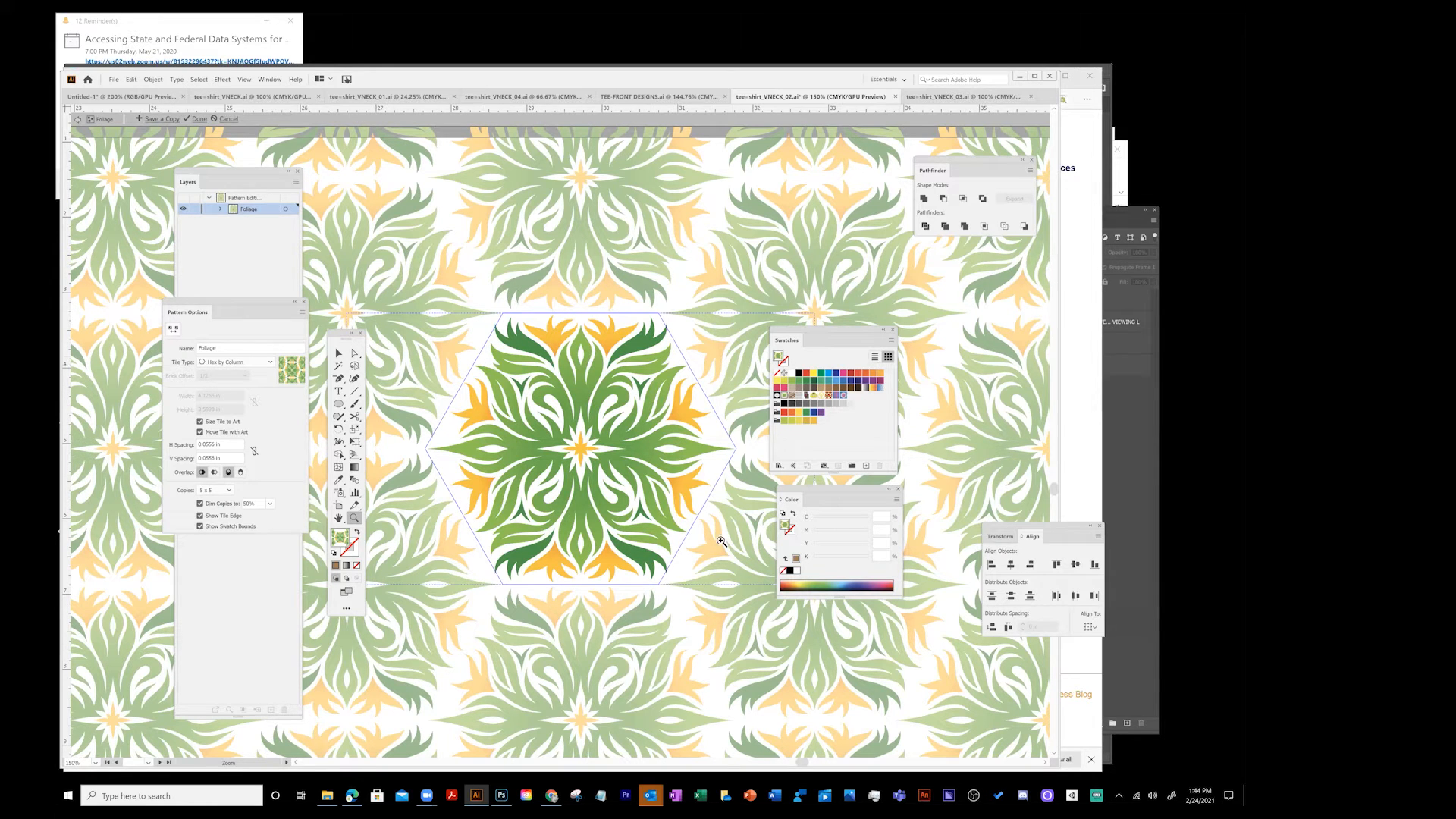
- Reposition the Pattern Options panel and the Tools panel away from the pattern tile
mouse_move(234, 312)
left_mouse_down()
mouse_move(944, 321)
mouse_move(367, 316)
mouse_move(289, 286)
mouse_move(197, 311)
mouse_move(244, 325)
left_mouse_up()
left_click_drag(342, 339, 926, 318)
left_click_drag(240, 322, 336, 348)
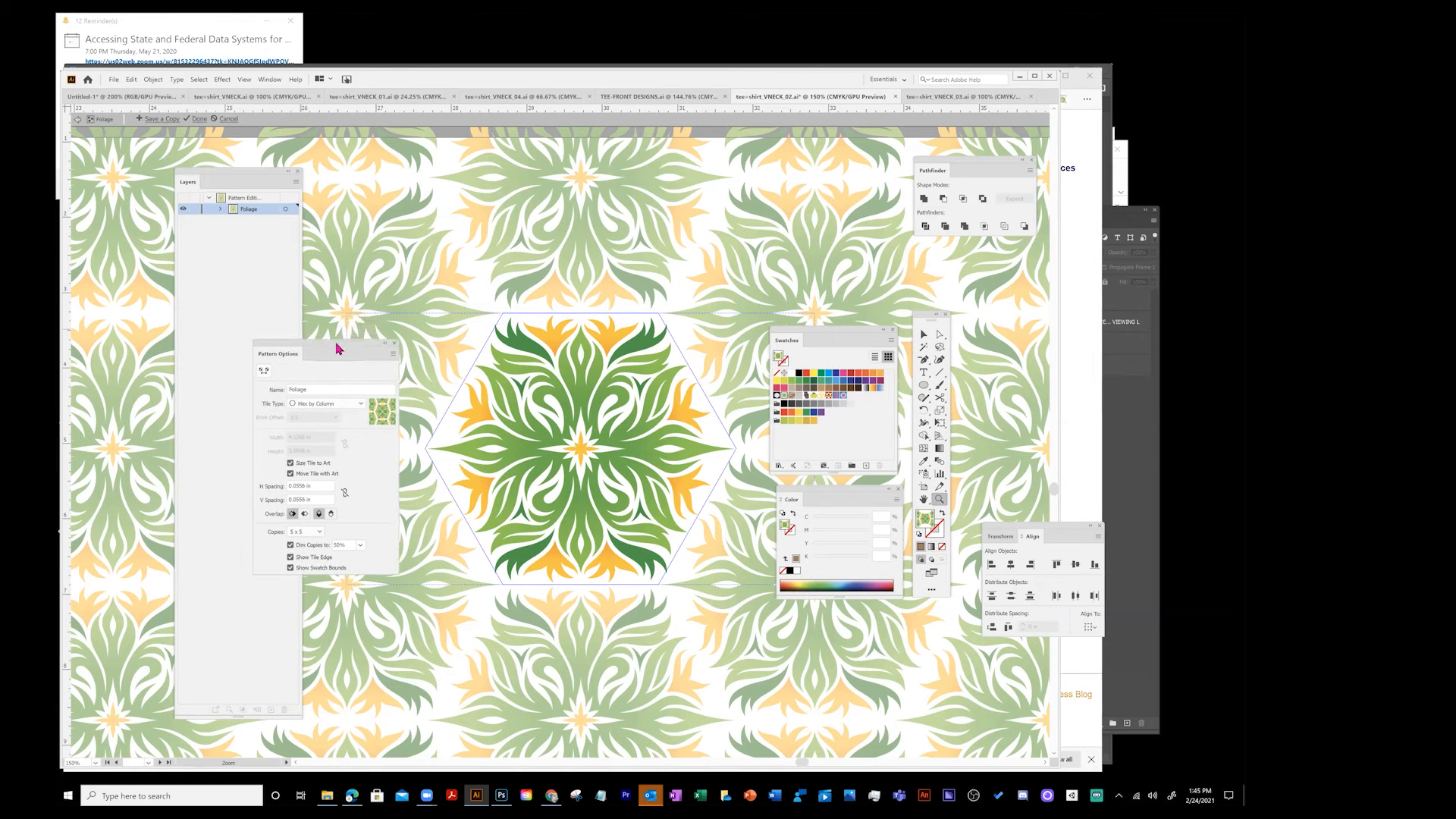
- Try the Grid, Brick by Row, Brick by Column and Hex by Column tile types for the pattern
left_click(333, 407)
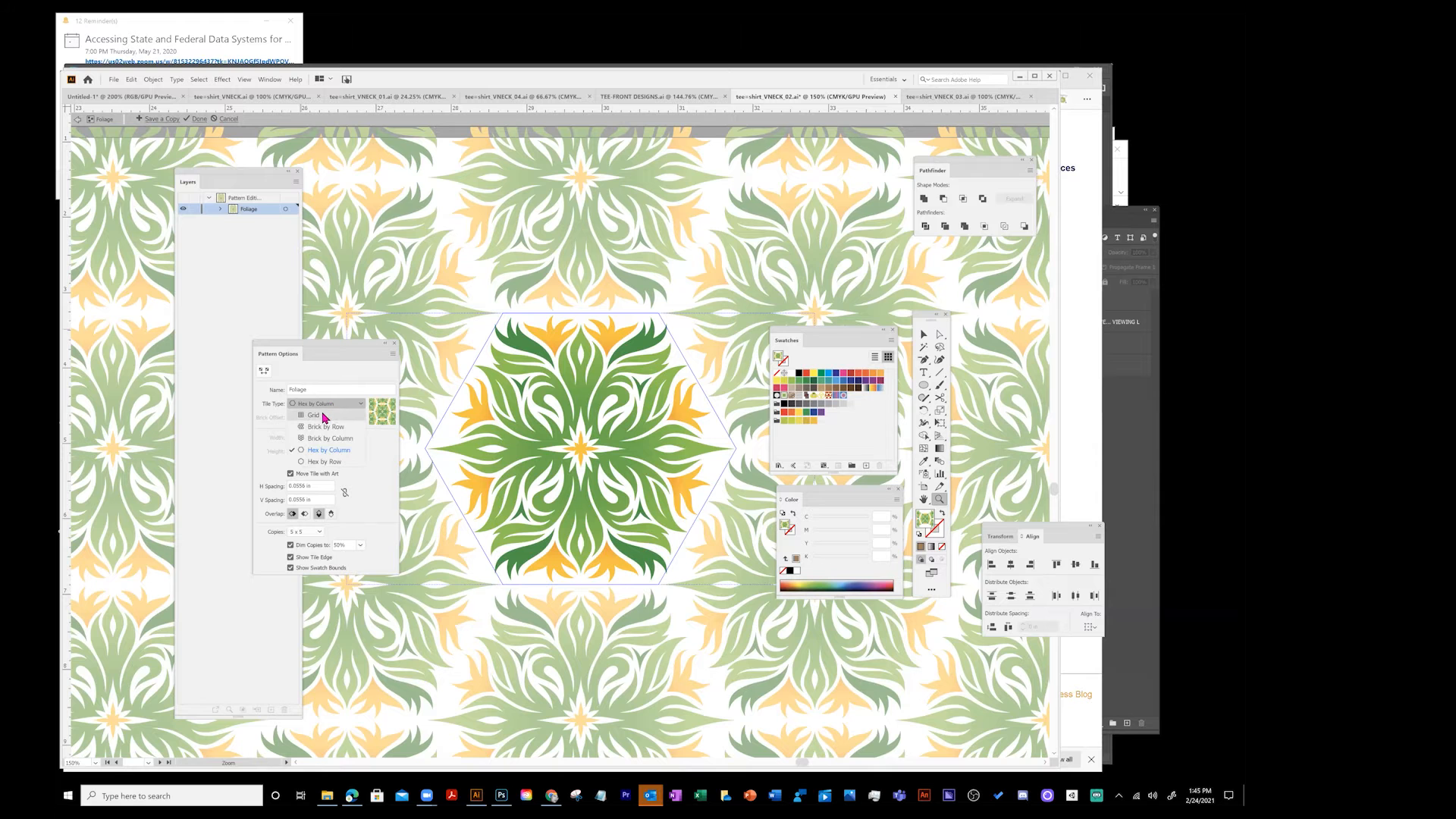
left_click(317, 419)
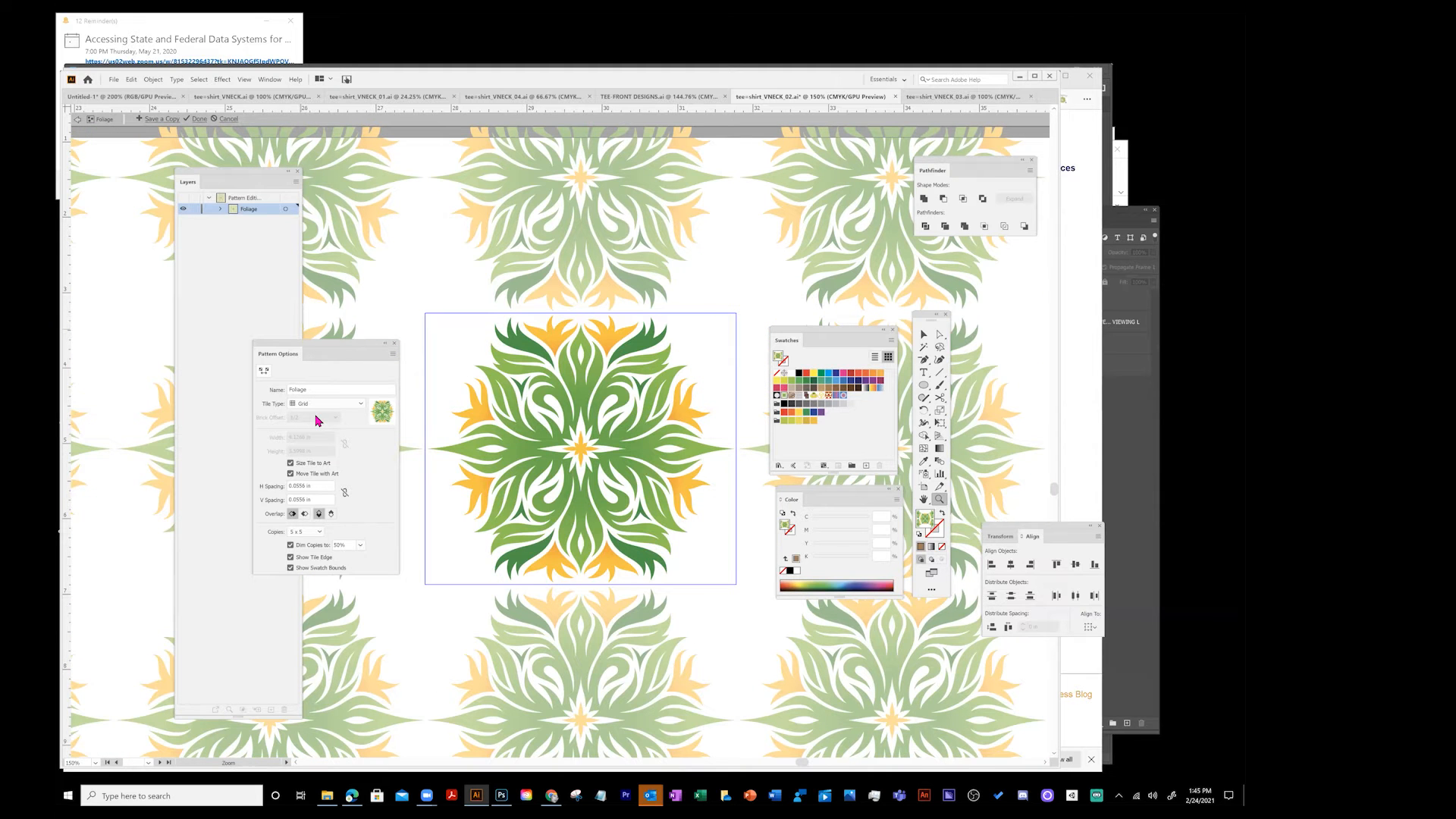
left_click(320, 404)
left_click(317, 419)
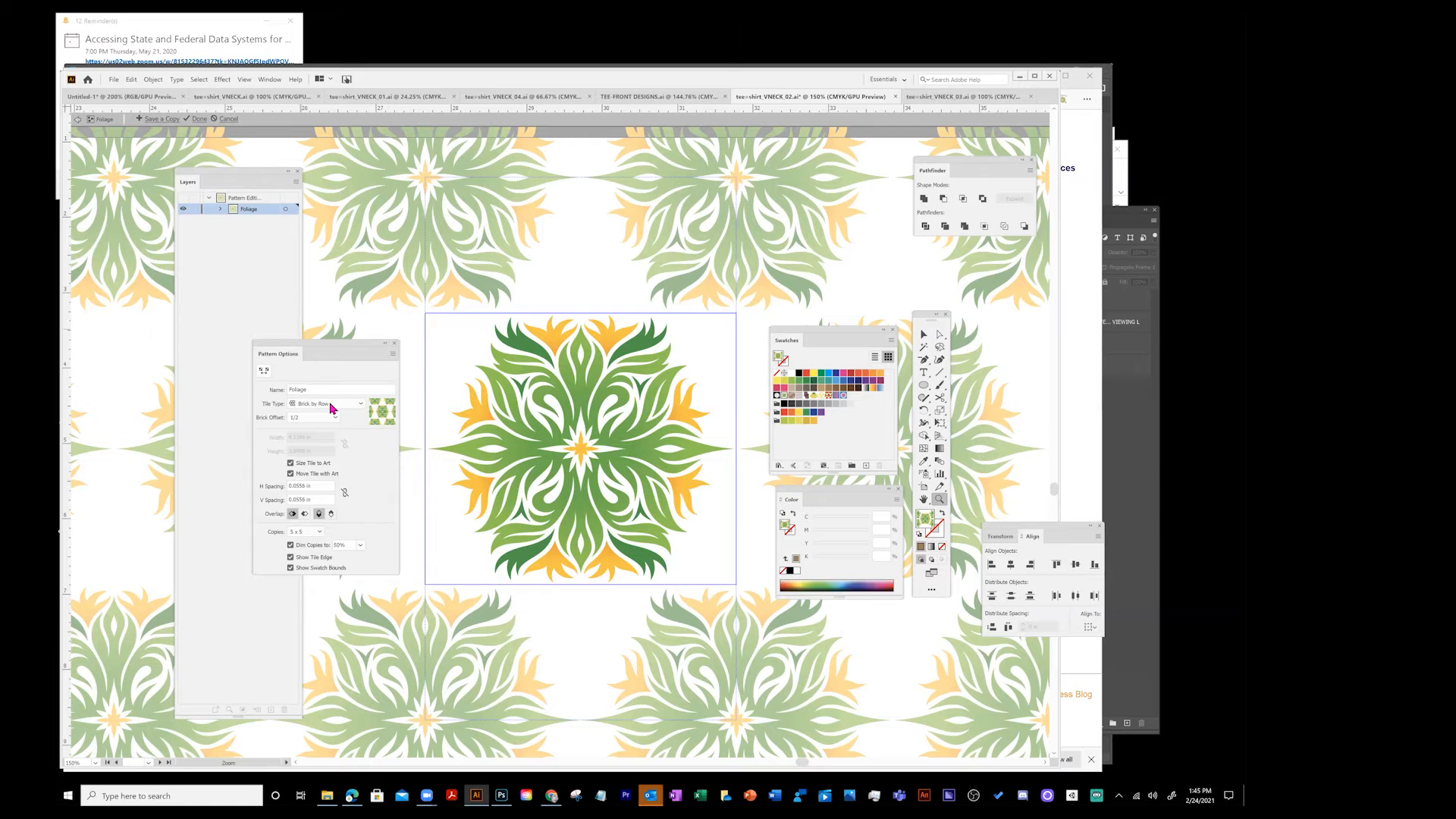
left_click(331, 408)
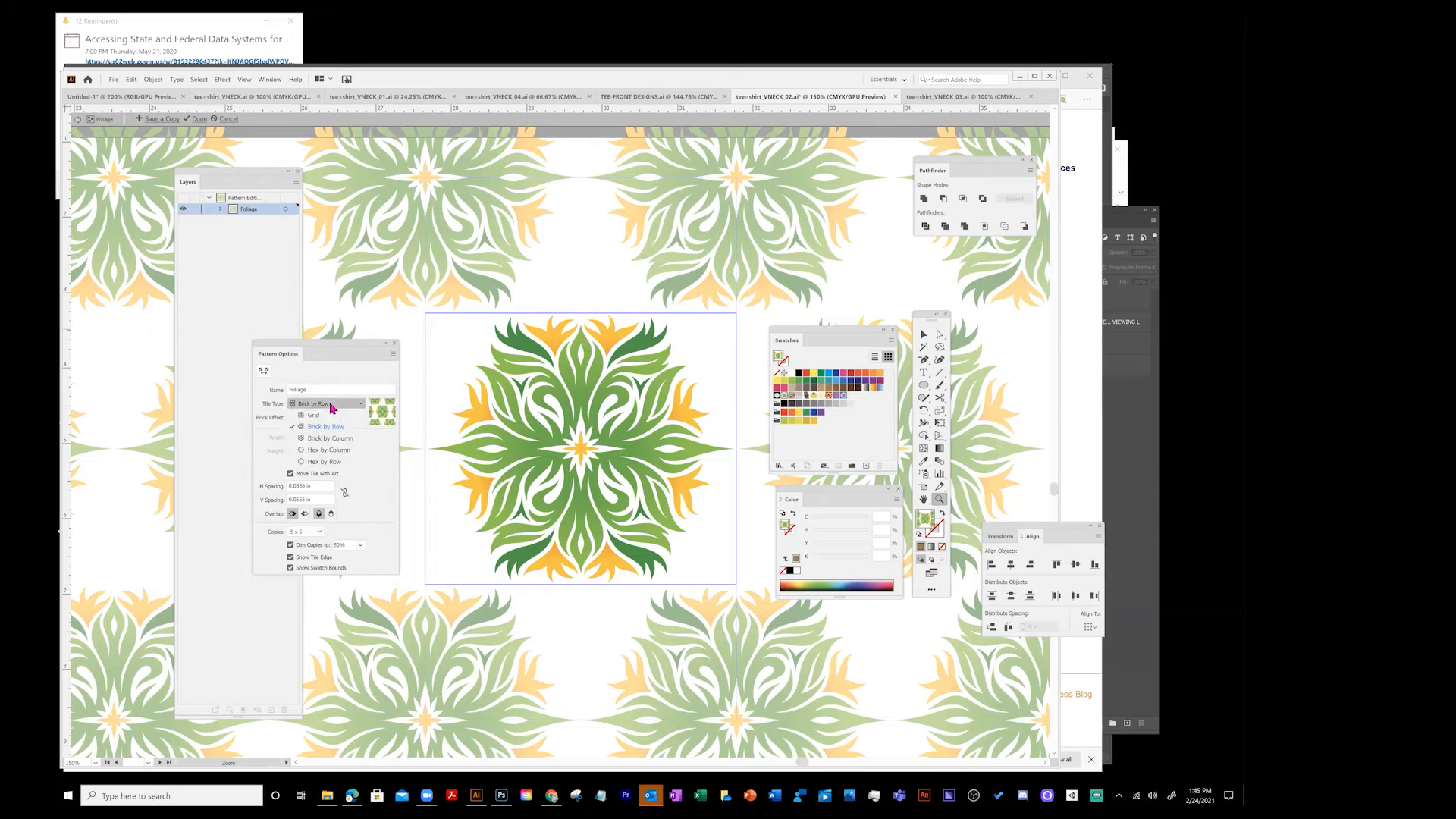
left_click(334, 445)
left_click(338, 402)
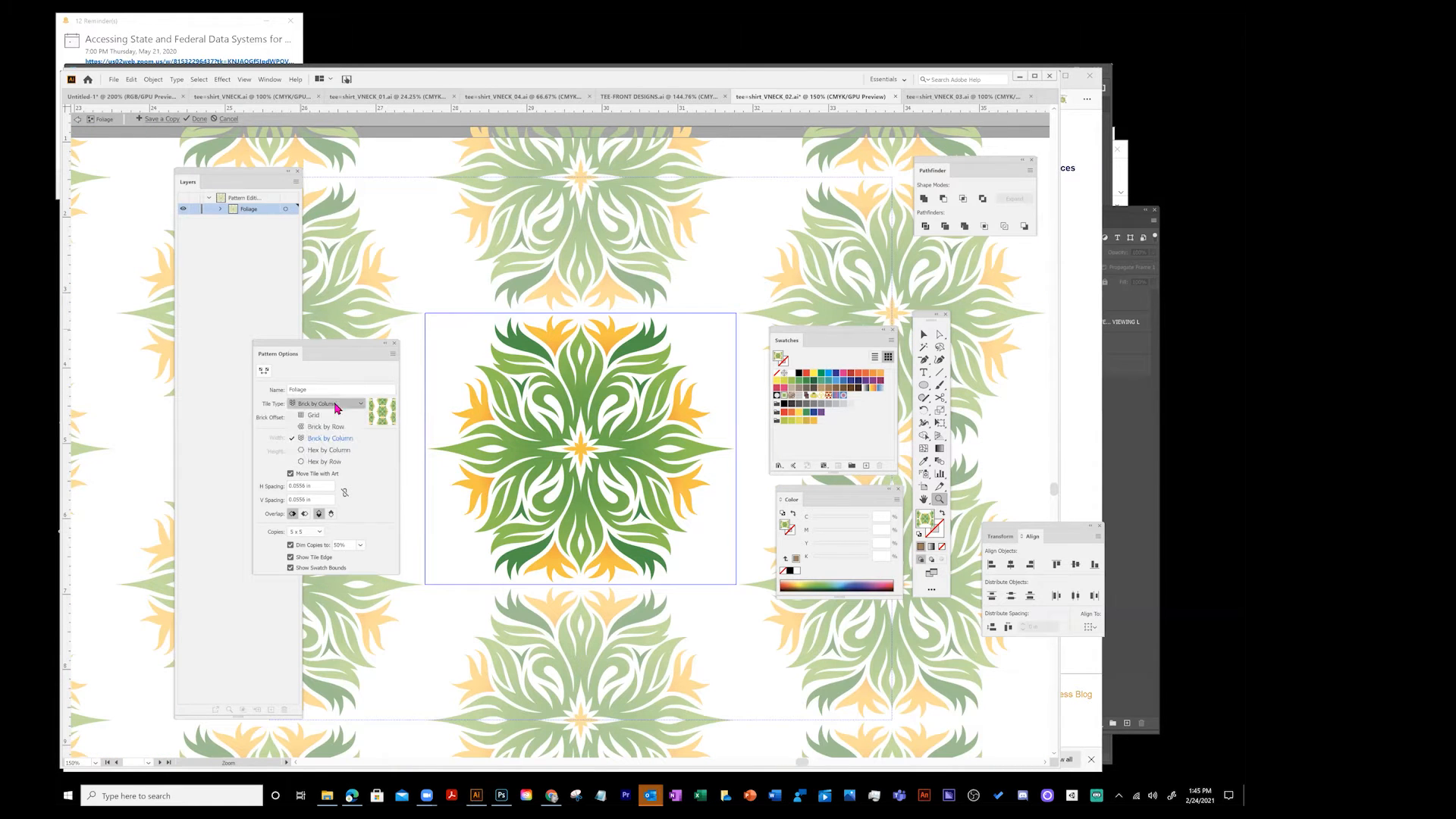
left_click(331, 452)
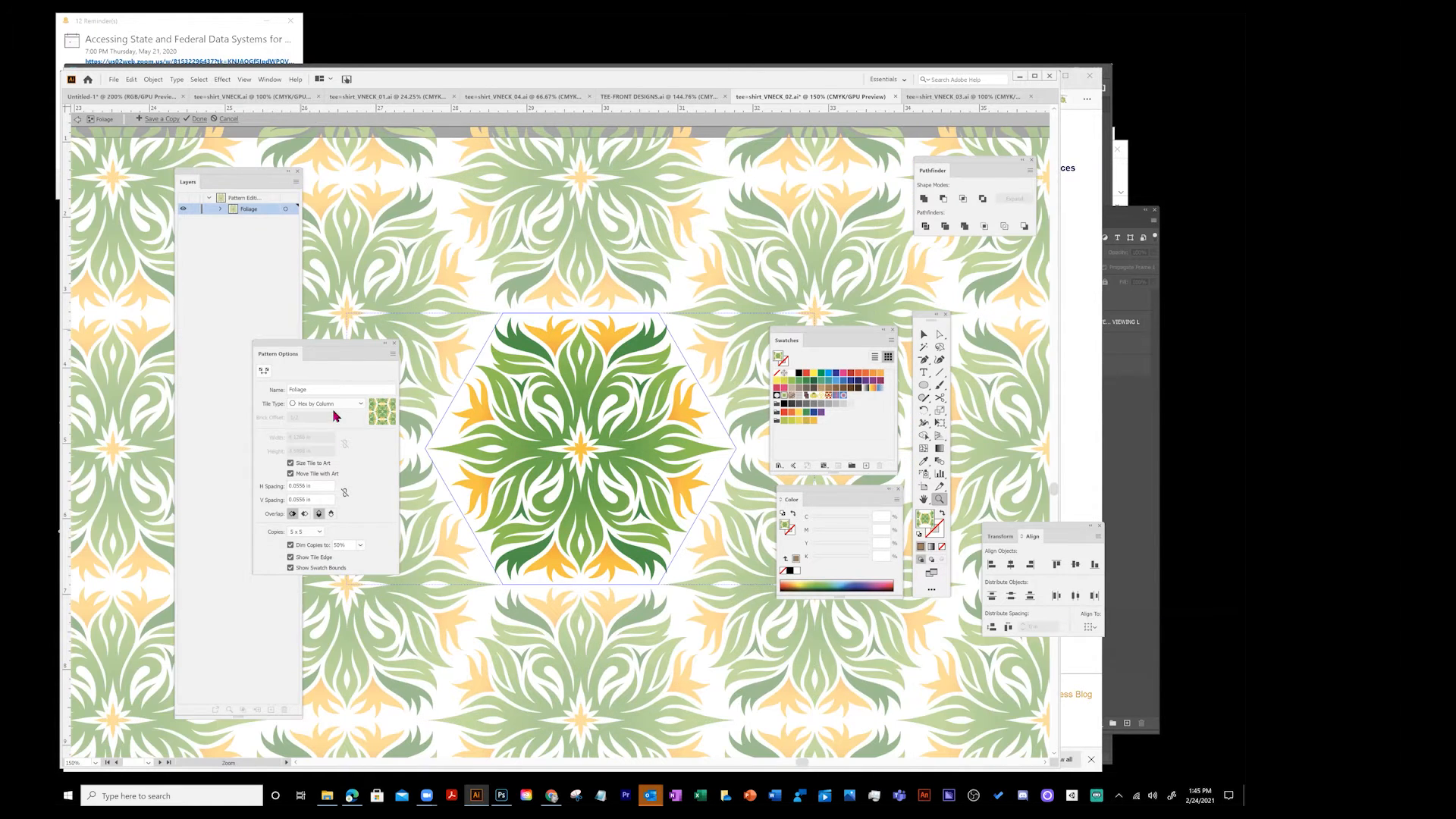
- Switch the pattern's tile type to Hex by Row
left_click(333, 404)
left_click(329, 464)
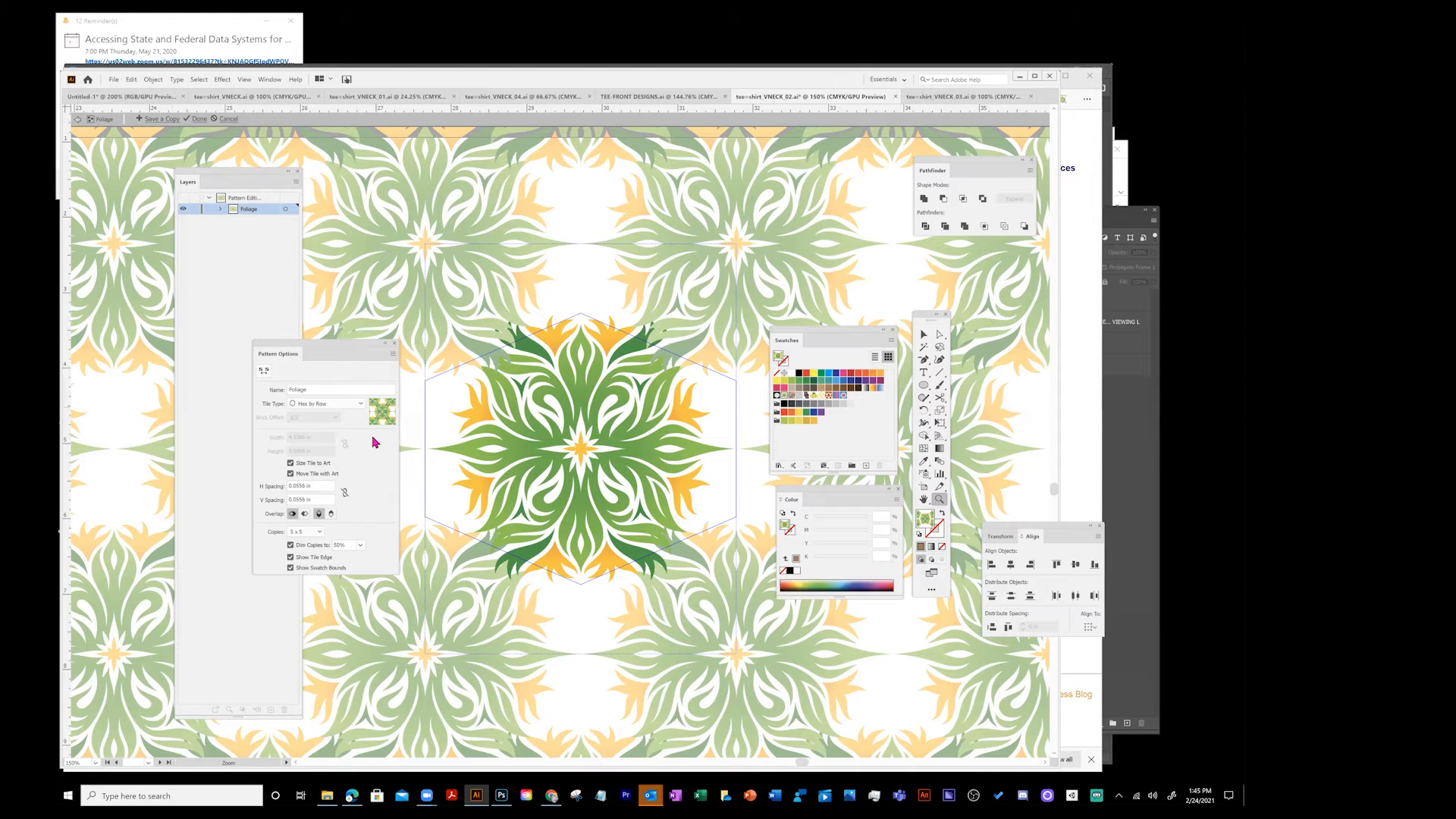
- Preview the pattern with 9 x 9 copies, then set the copies to 3 x 5
left_click(316, 536)
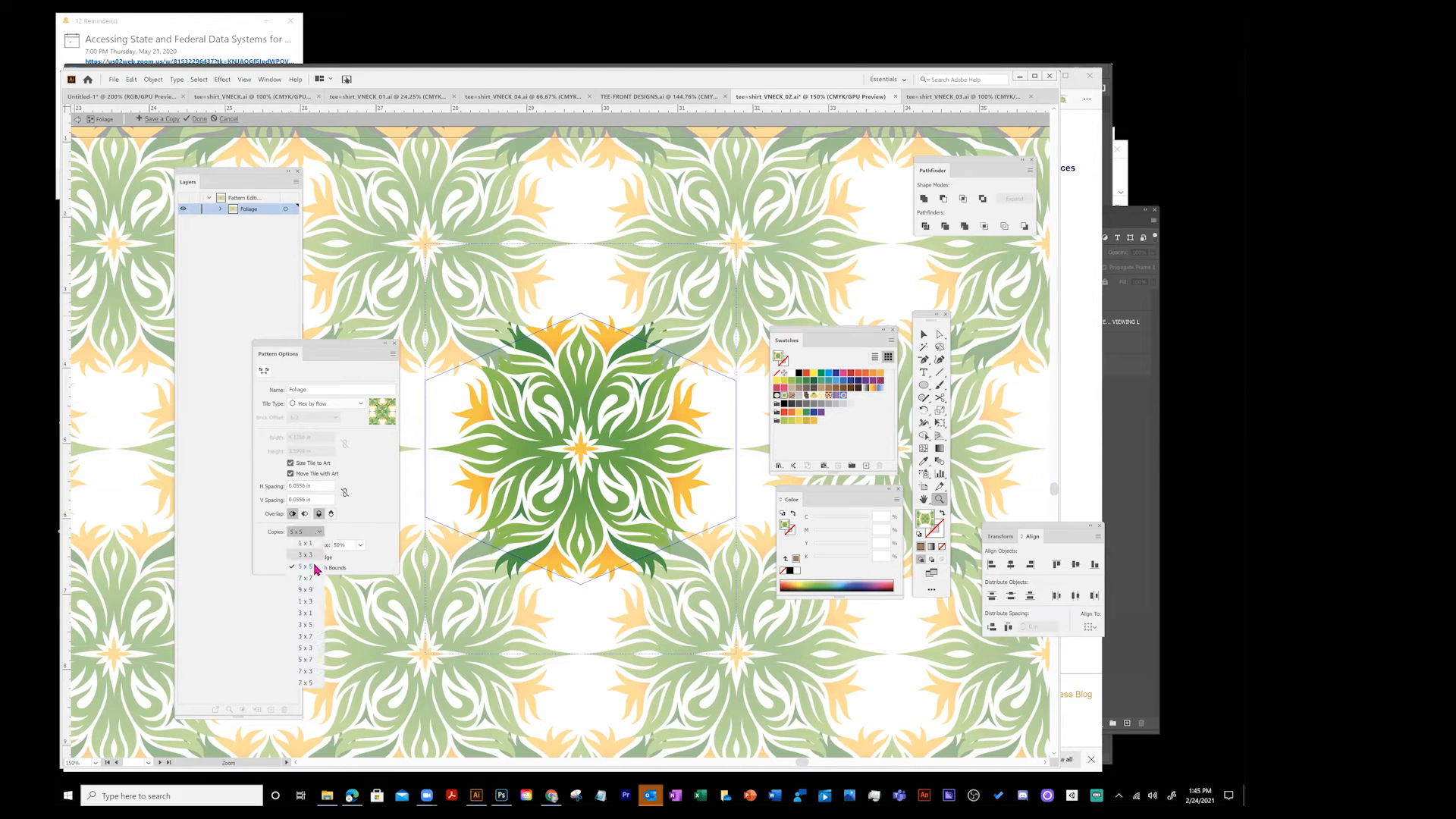
left_click(309, 586)
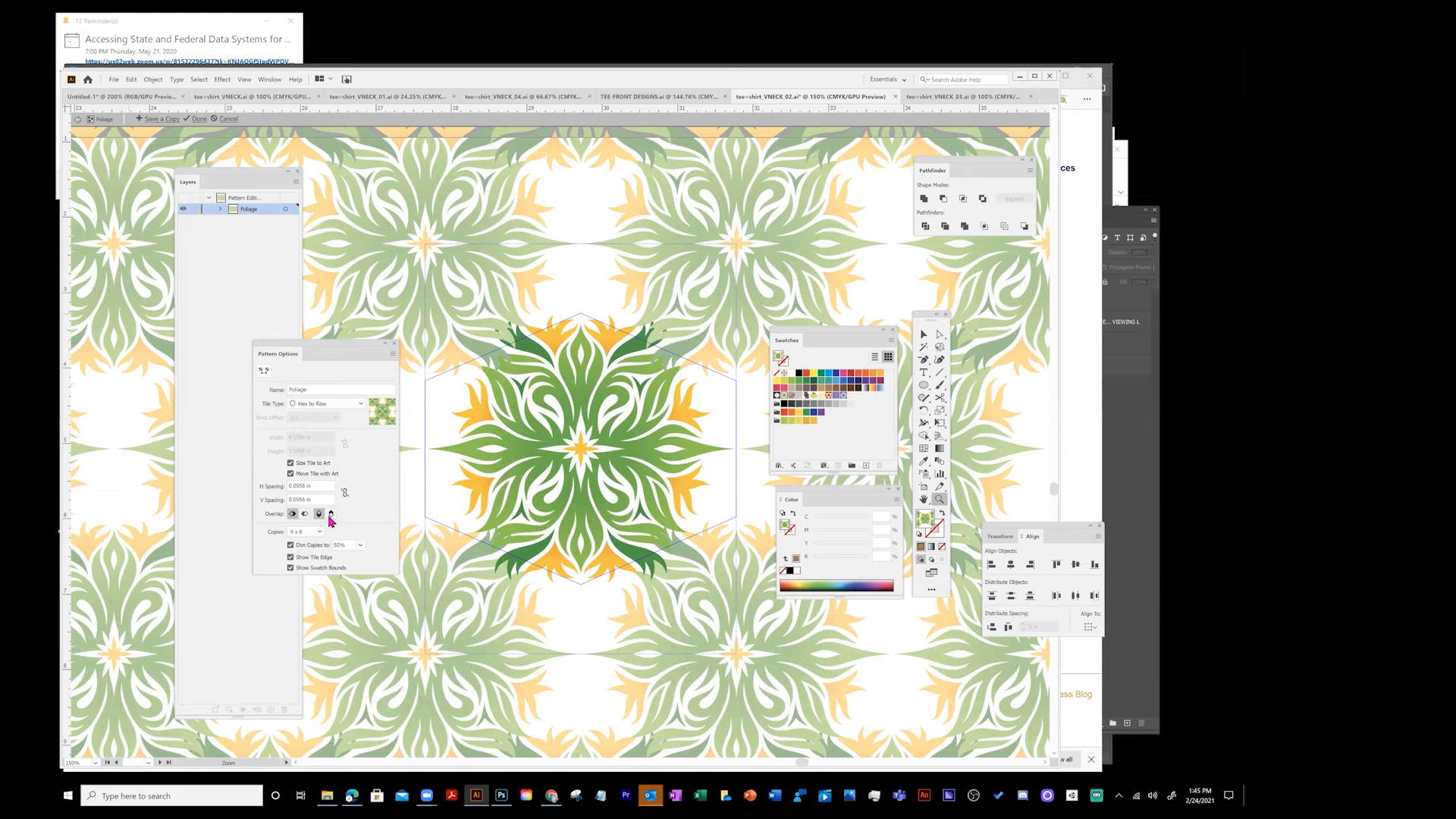
left_click(319, 534)
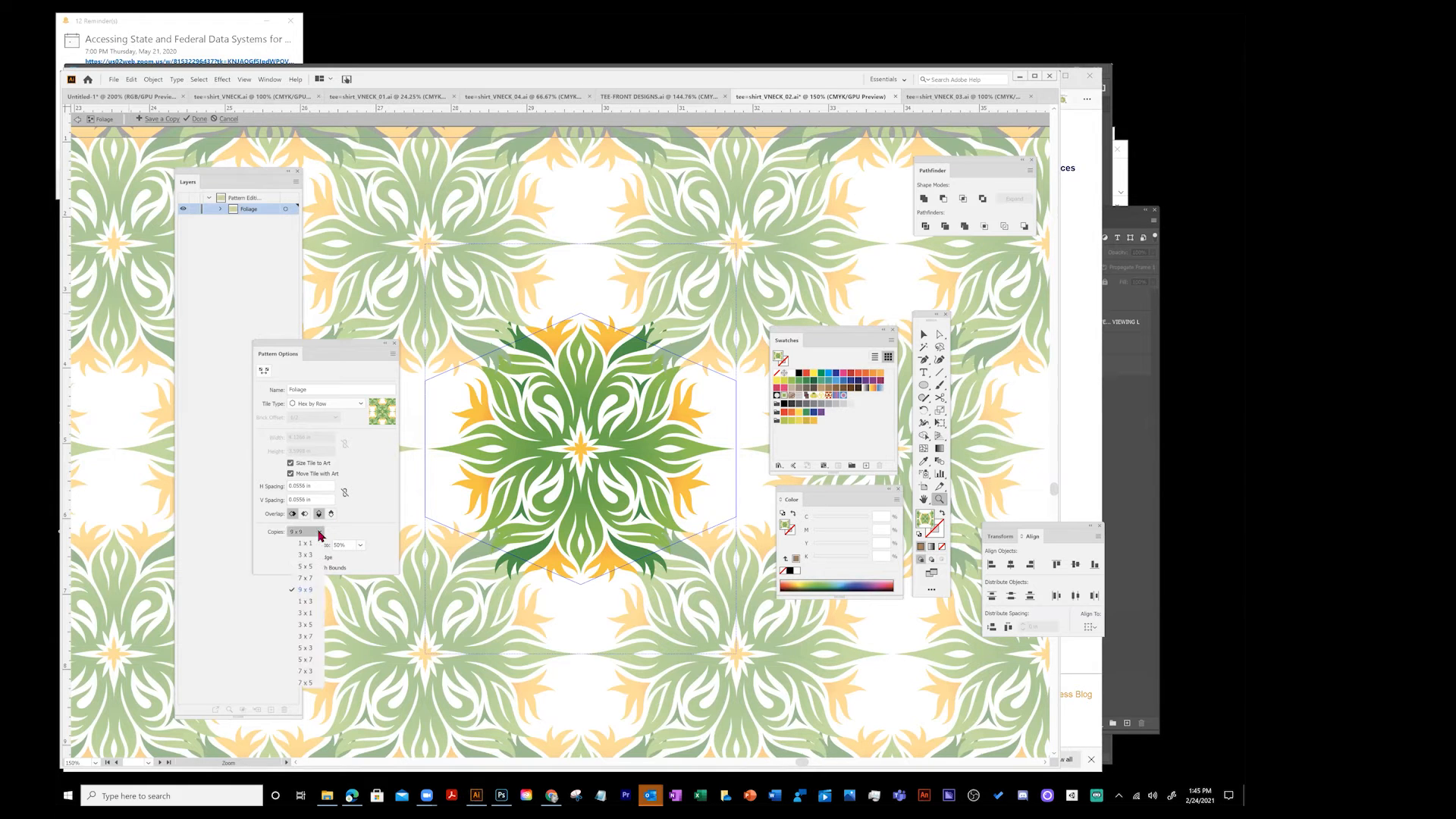
left_click(306, 625)
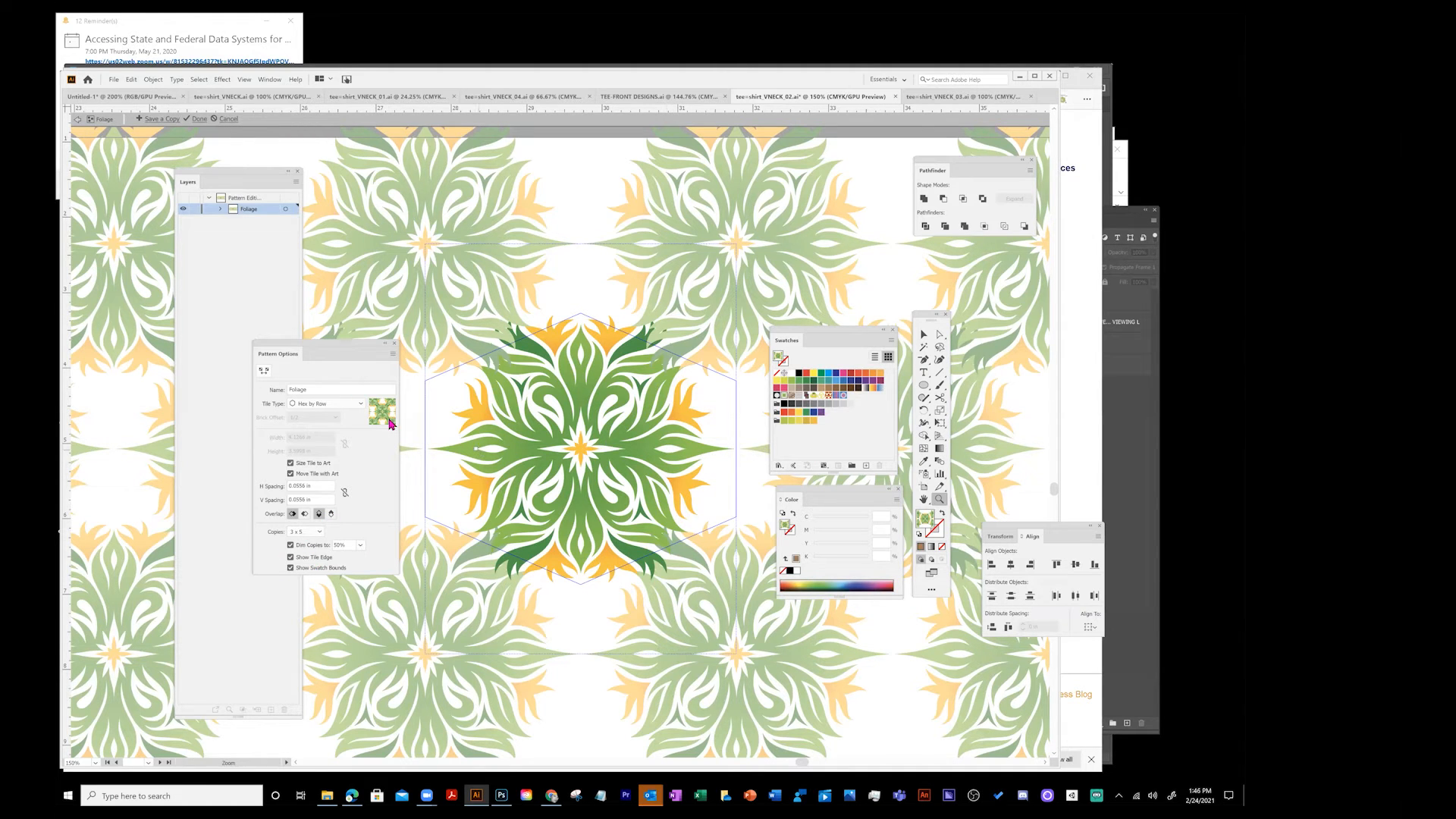
- Reselect Hex by Row as the tile type, move the Pattern Options panel up, and exit pattern editing mode
left_click(327, 405)
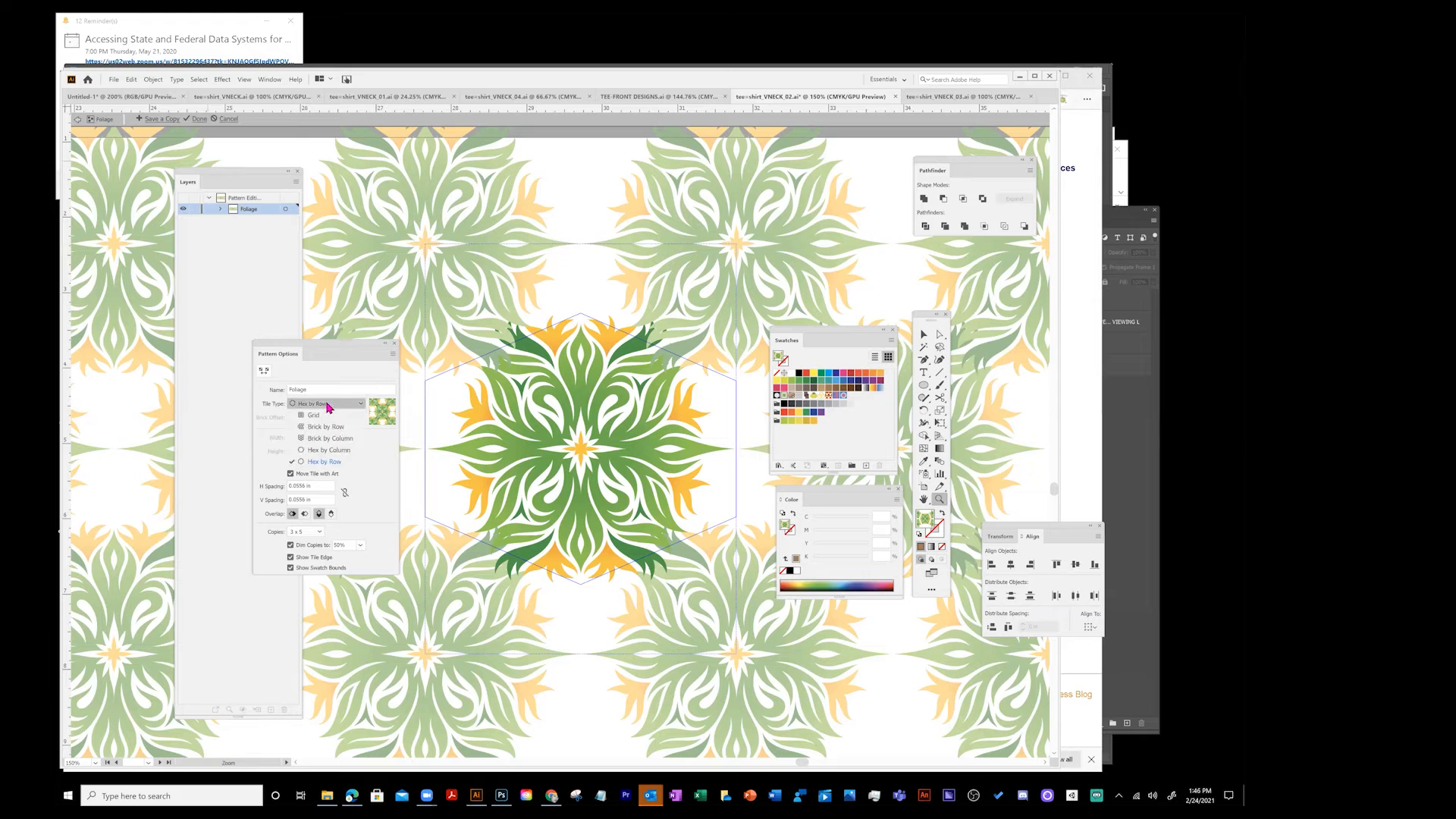
left_click(320, 408)
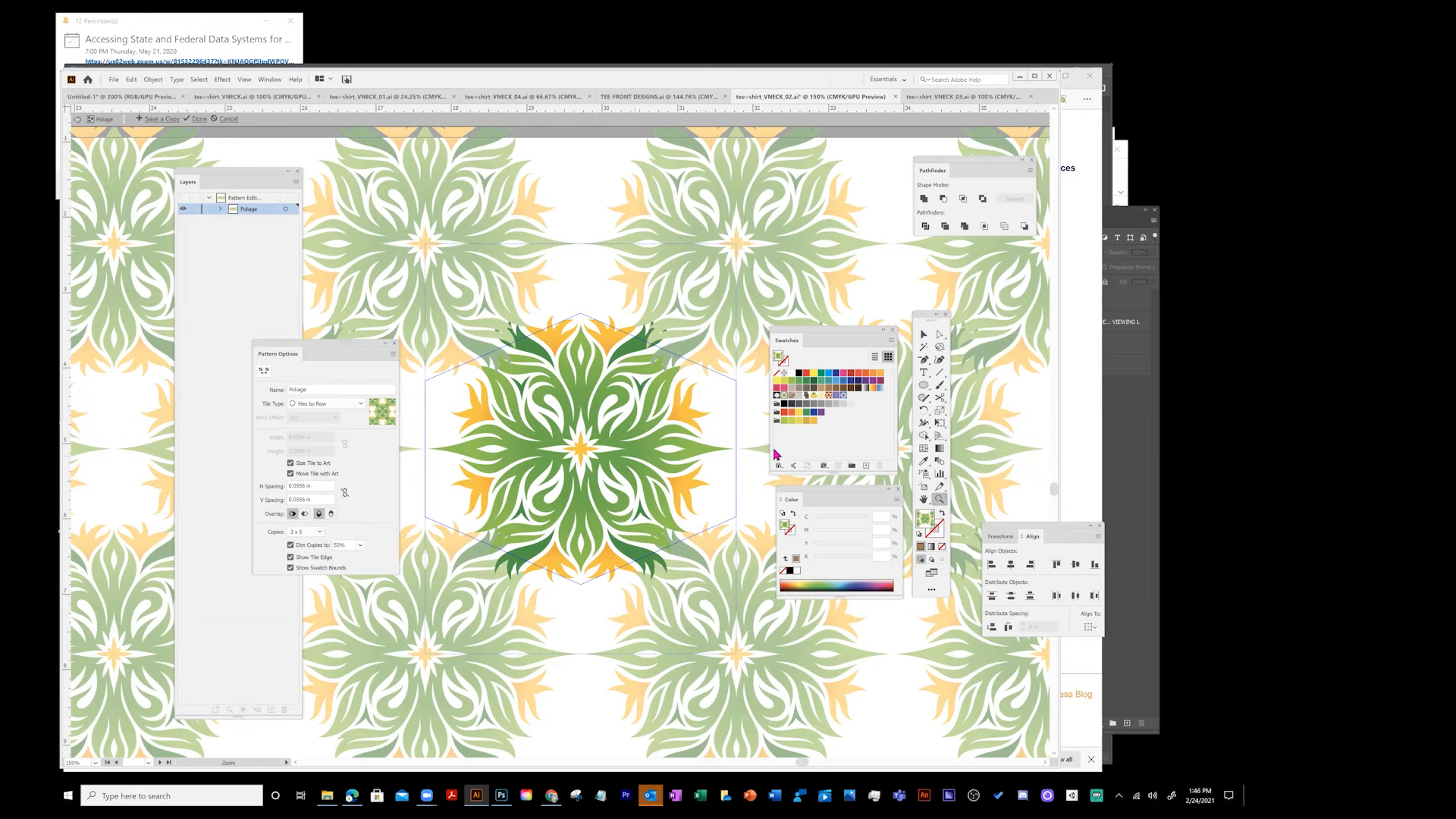
left_click_drag(315, 348, 282, 314)
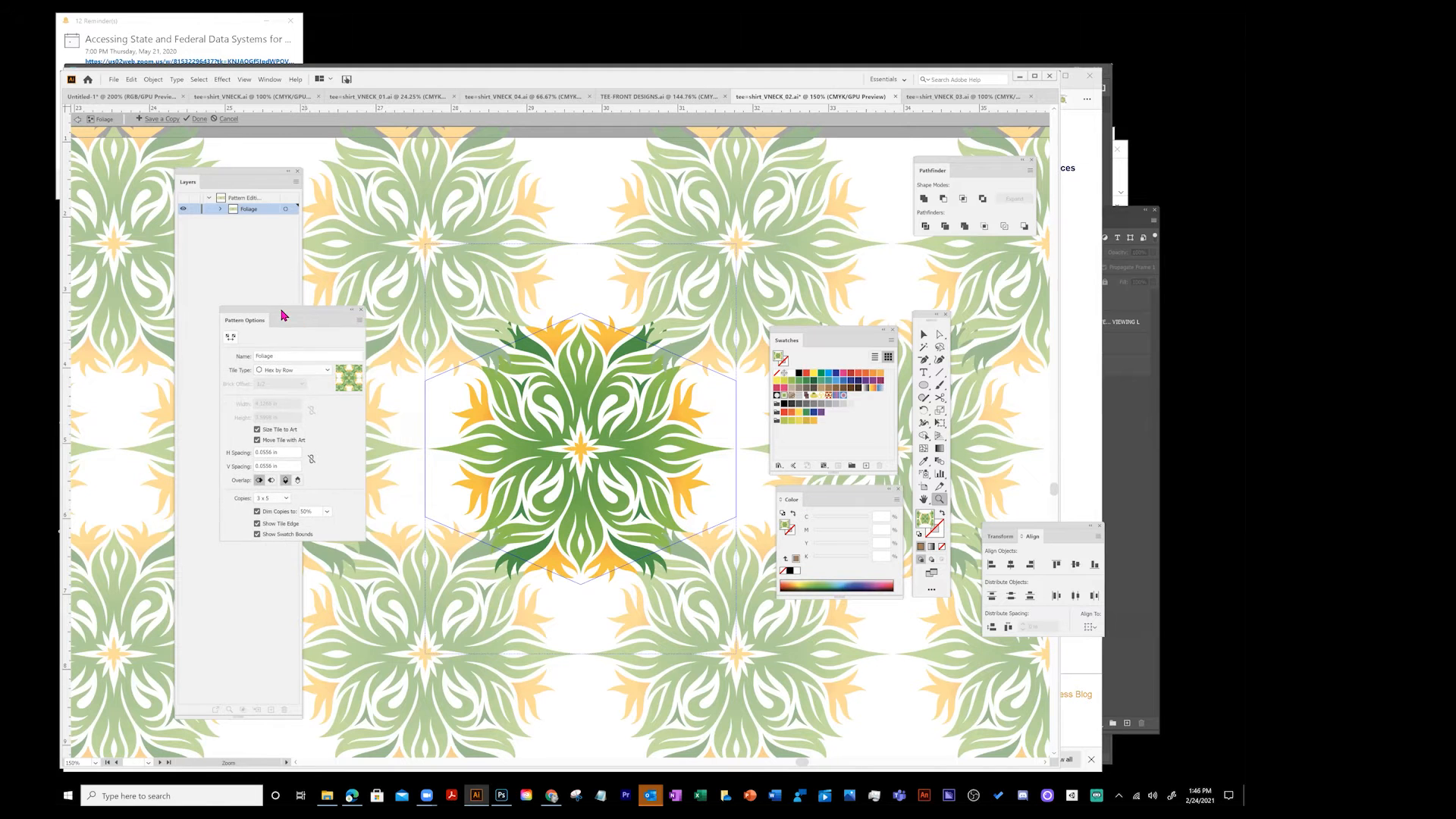
left_click(79, 120)
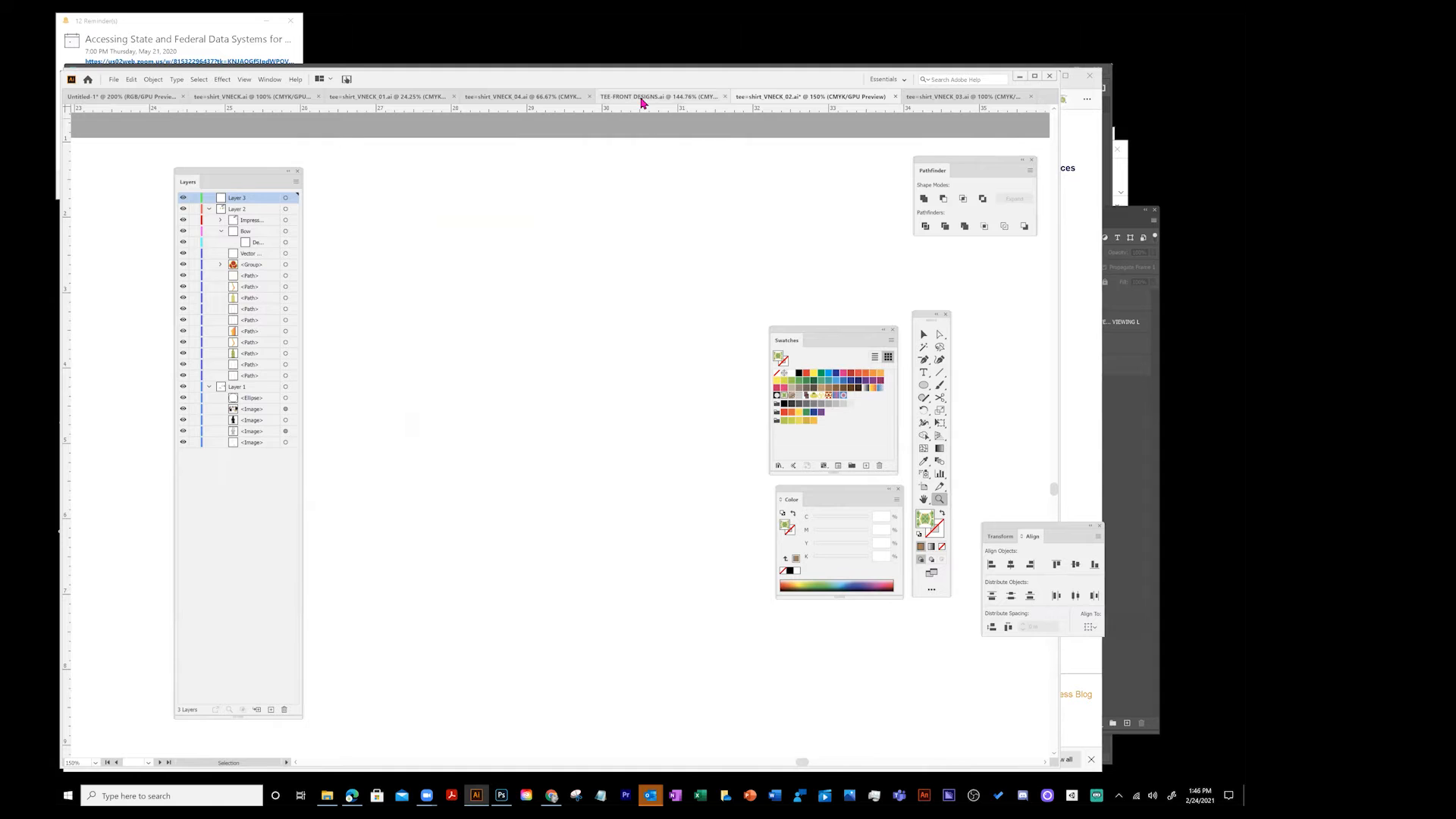
- Open the Pattern Options panel, move it below the Layers panel, and close it again
left_click(267, 80)
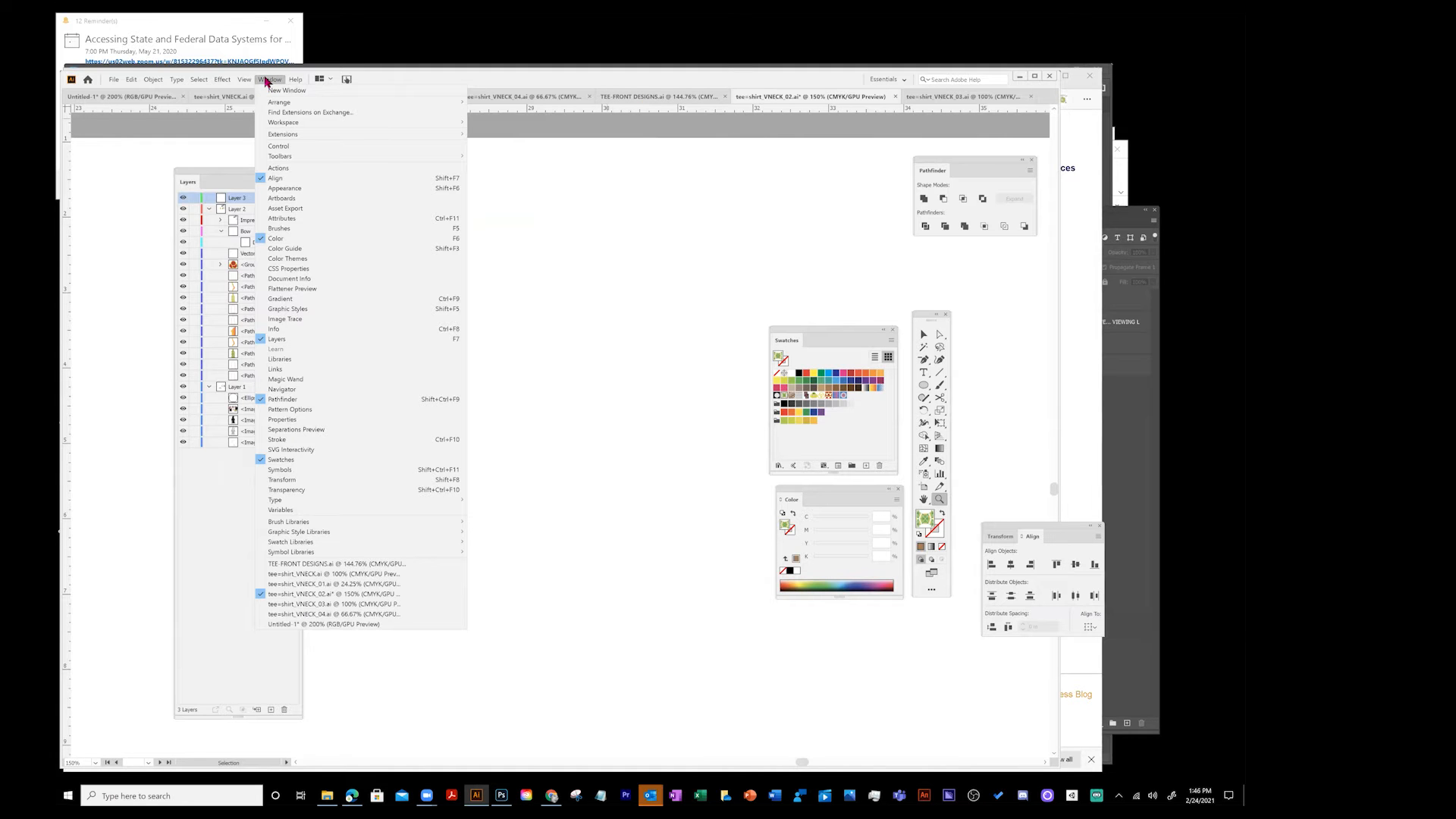
left_click(297, 412)
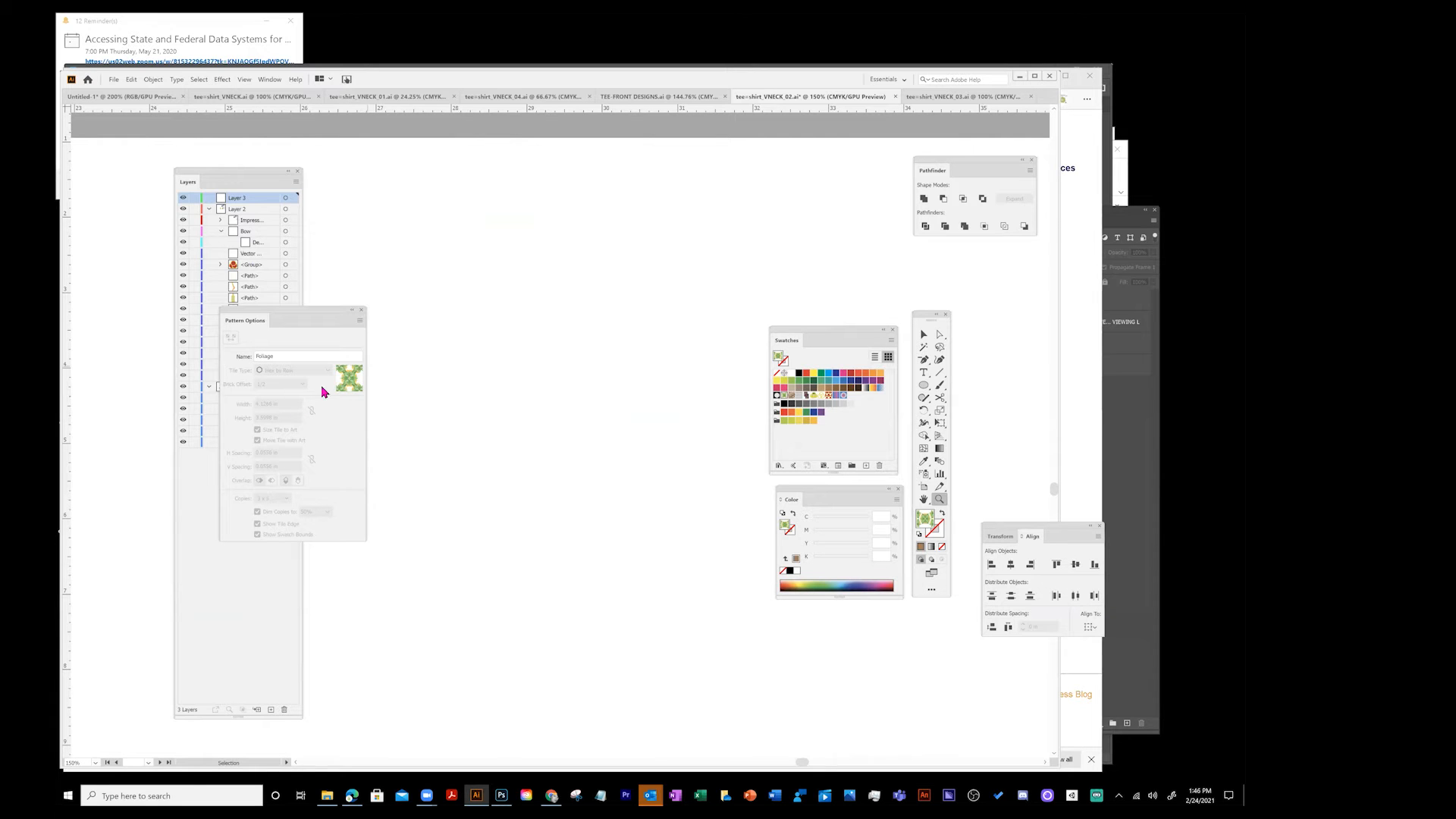
left_click_drag(296, 313, 415, 462)
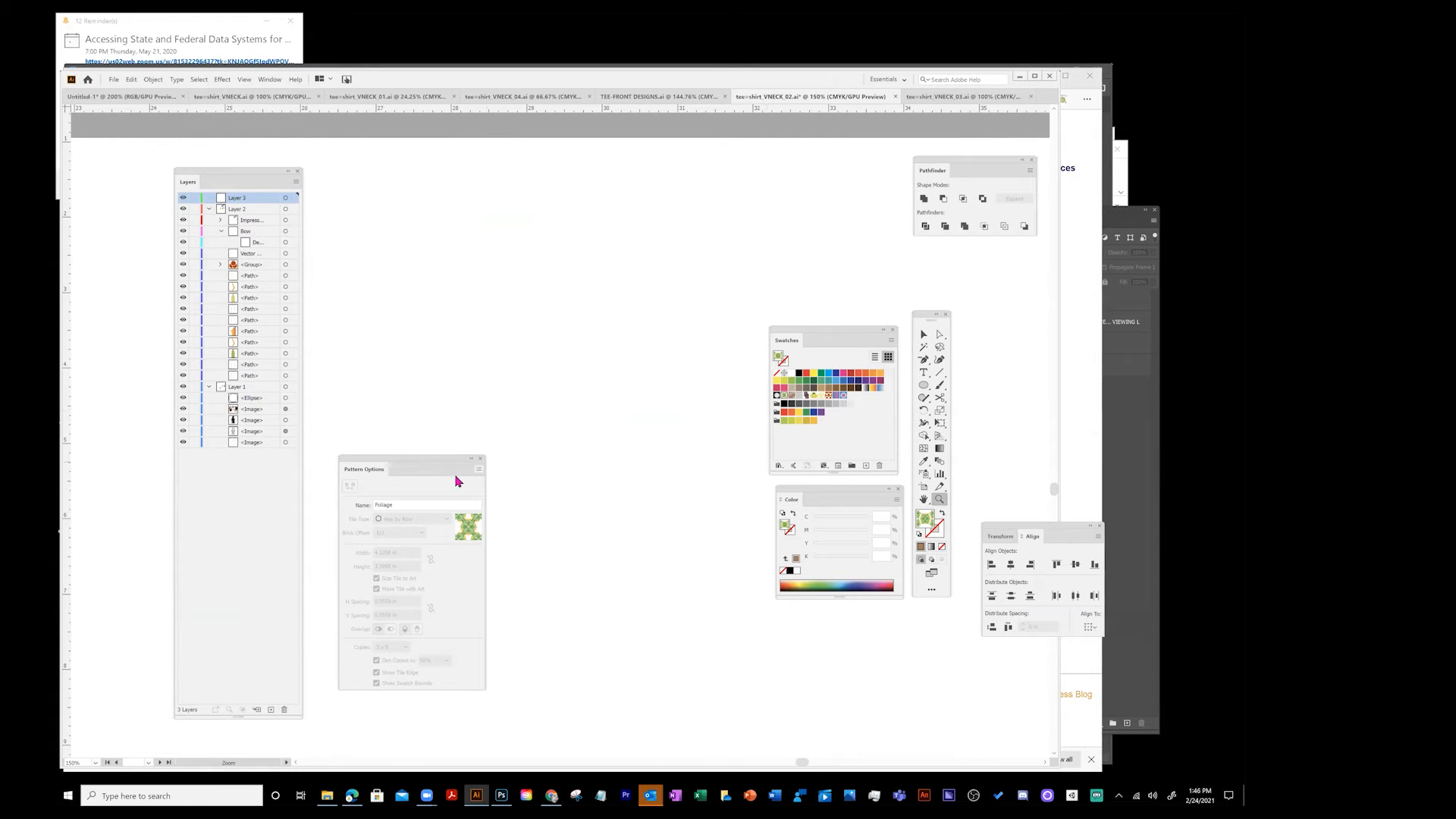
left_click(244, 79)
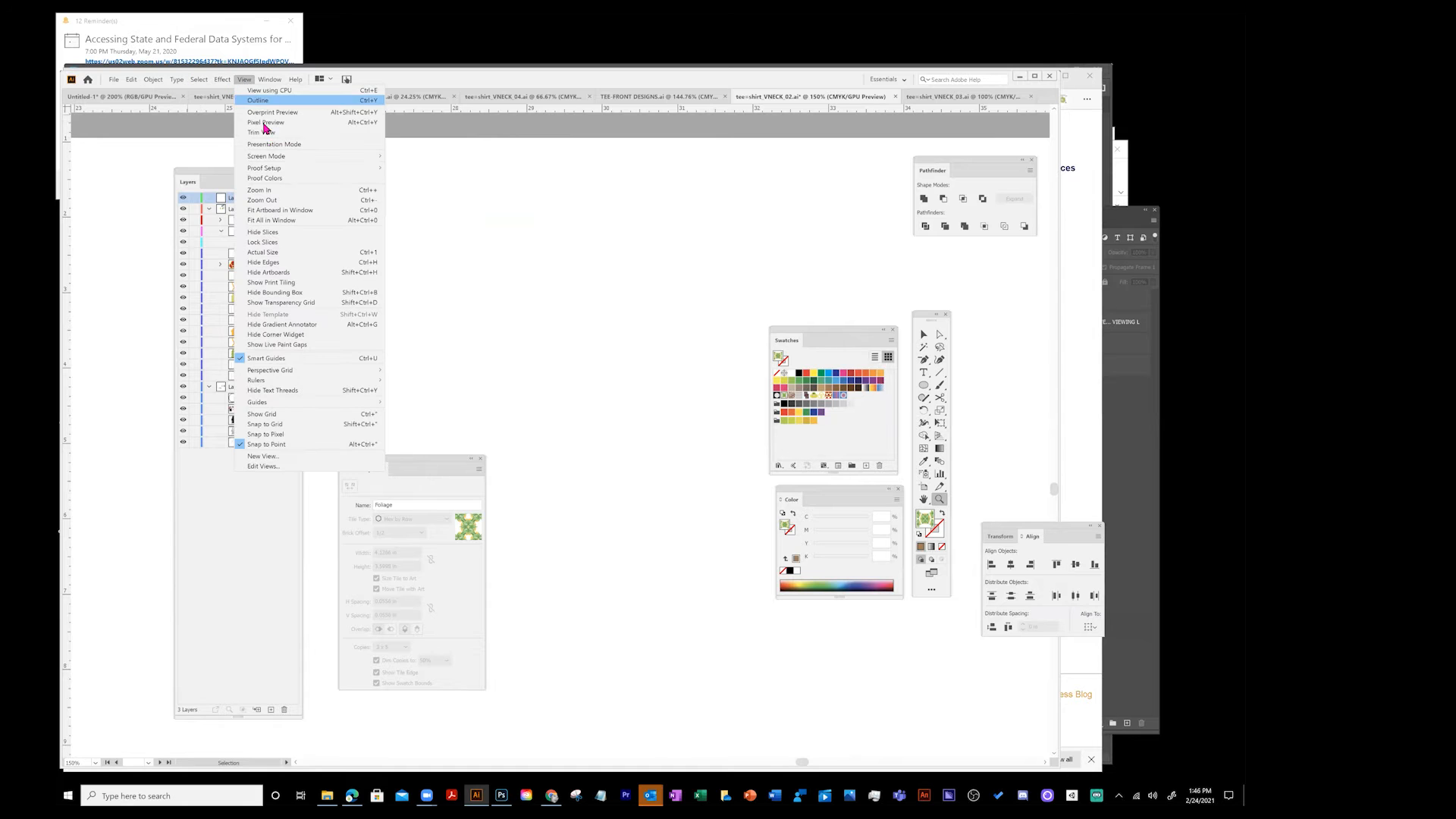
left_click(267, 201)
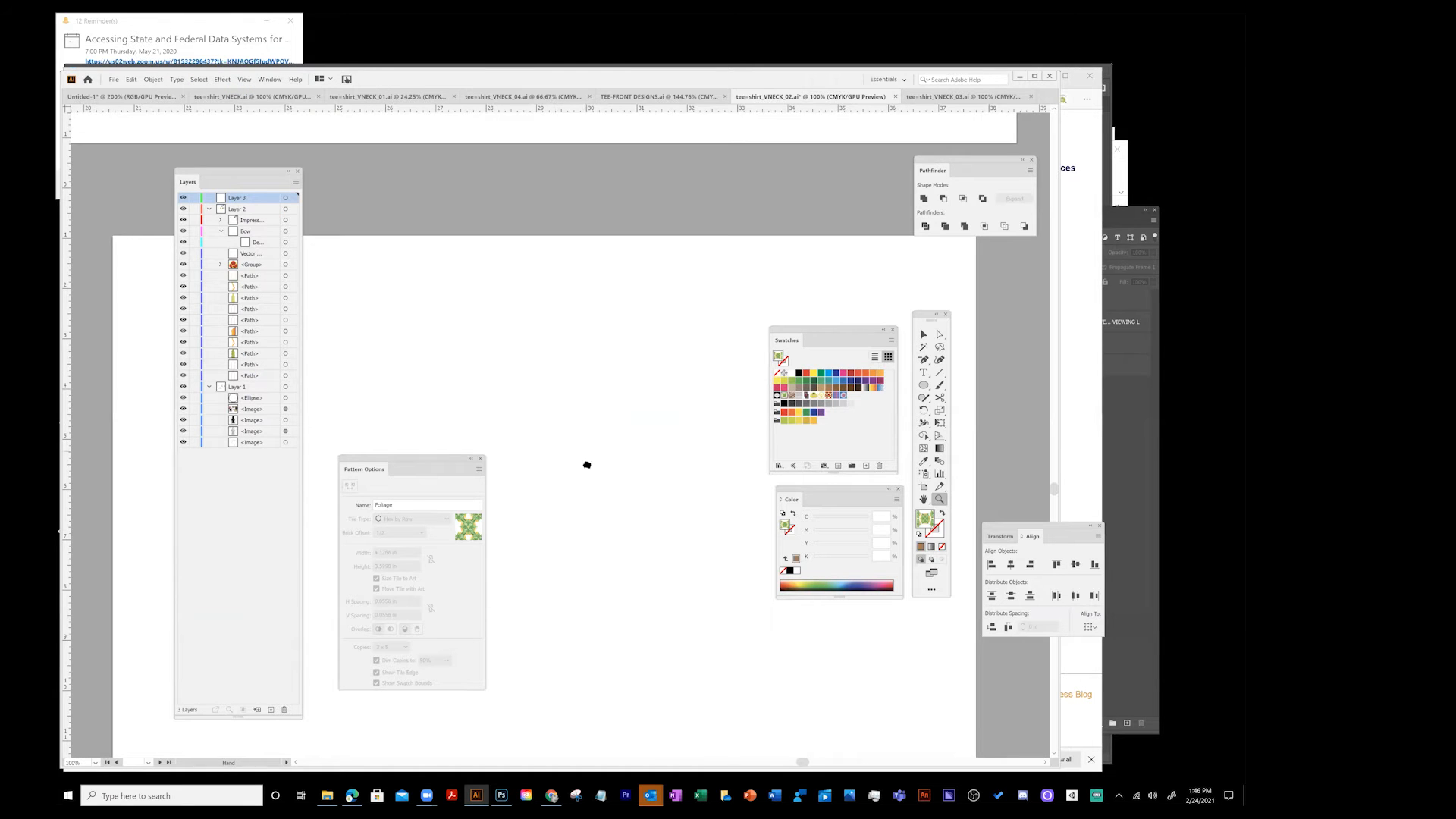
left_click_drag(390, 463, 438, 463)
left_click(496, 458)
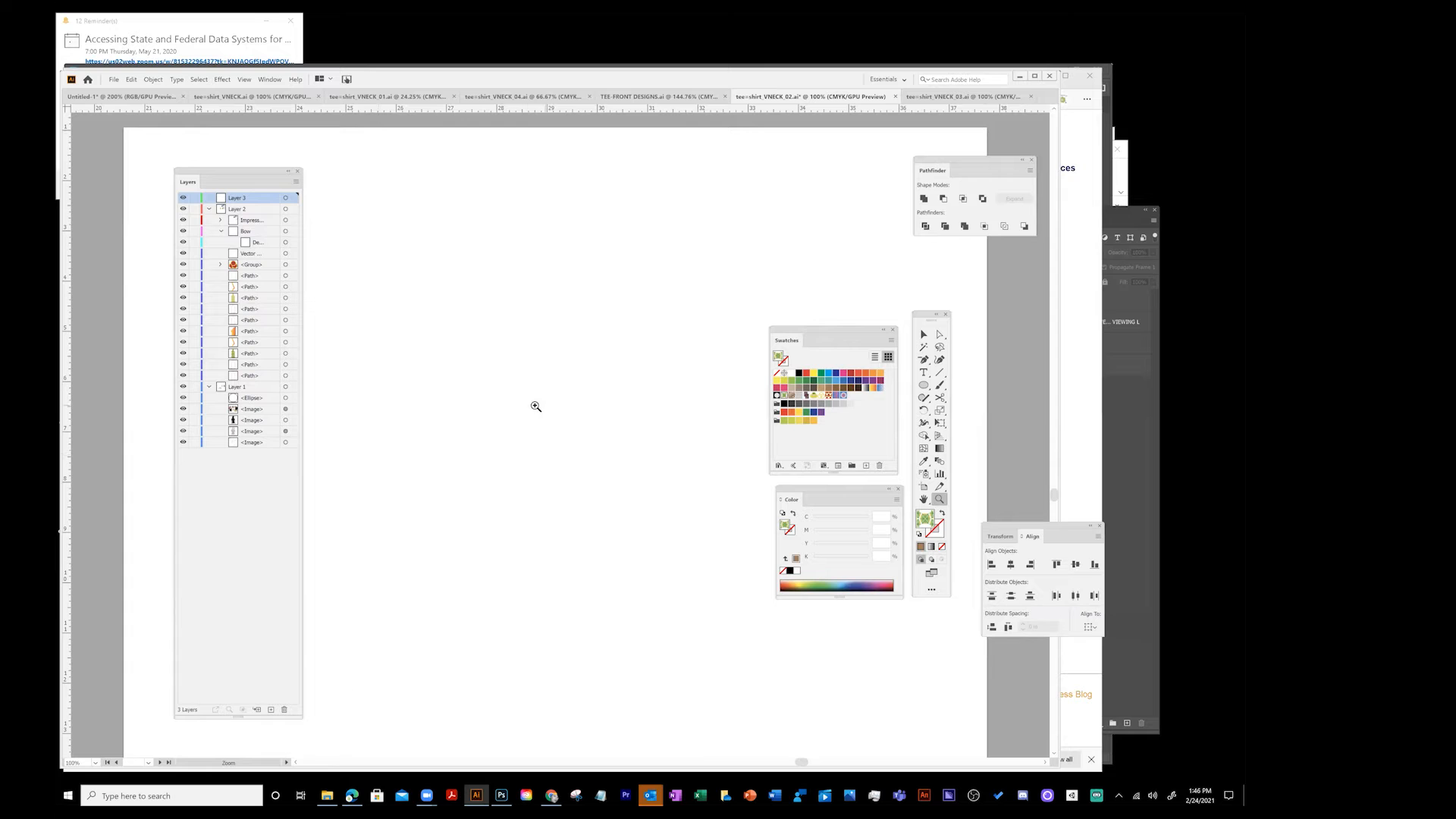
- Draw a circle filled with the Foliage pattern and shift the pattern within it using Direct Selection
left_click(924, 384)
left_click_drag(357, 163, 501, 366)
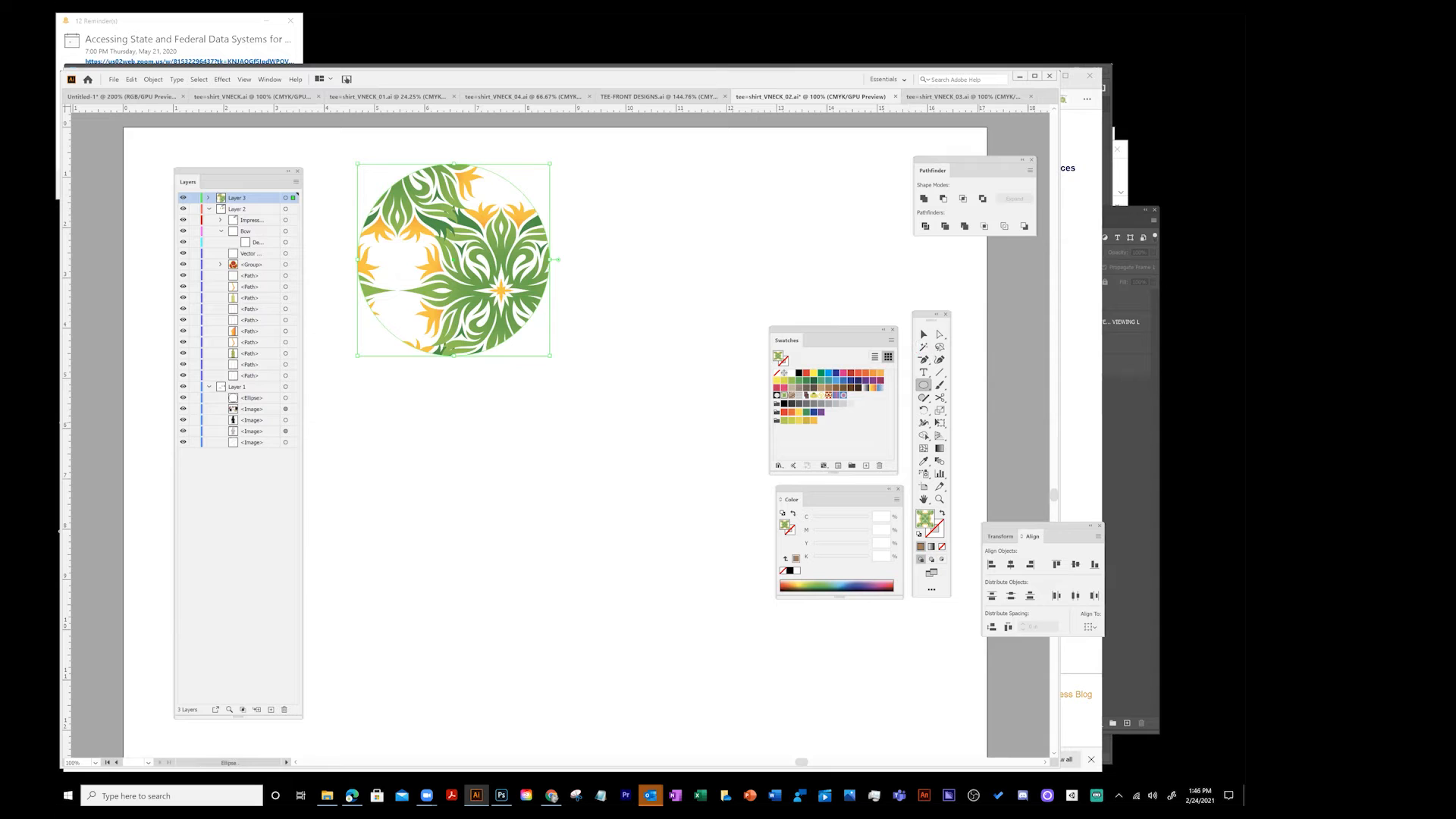
left_click_drag(927, 315, 367, 394)
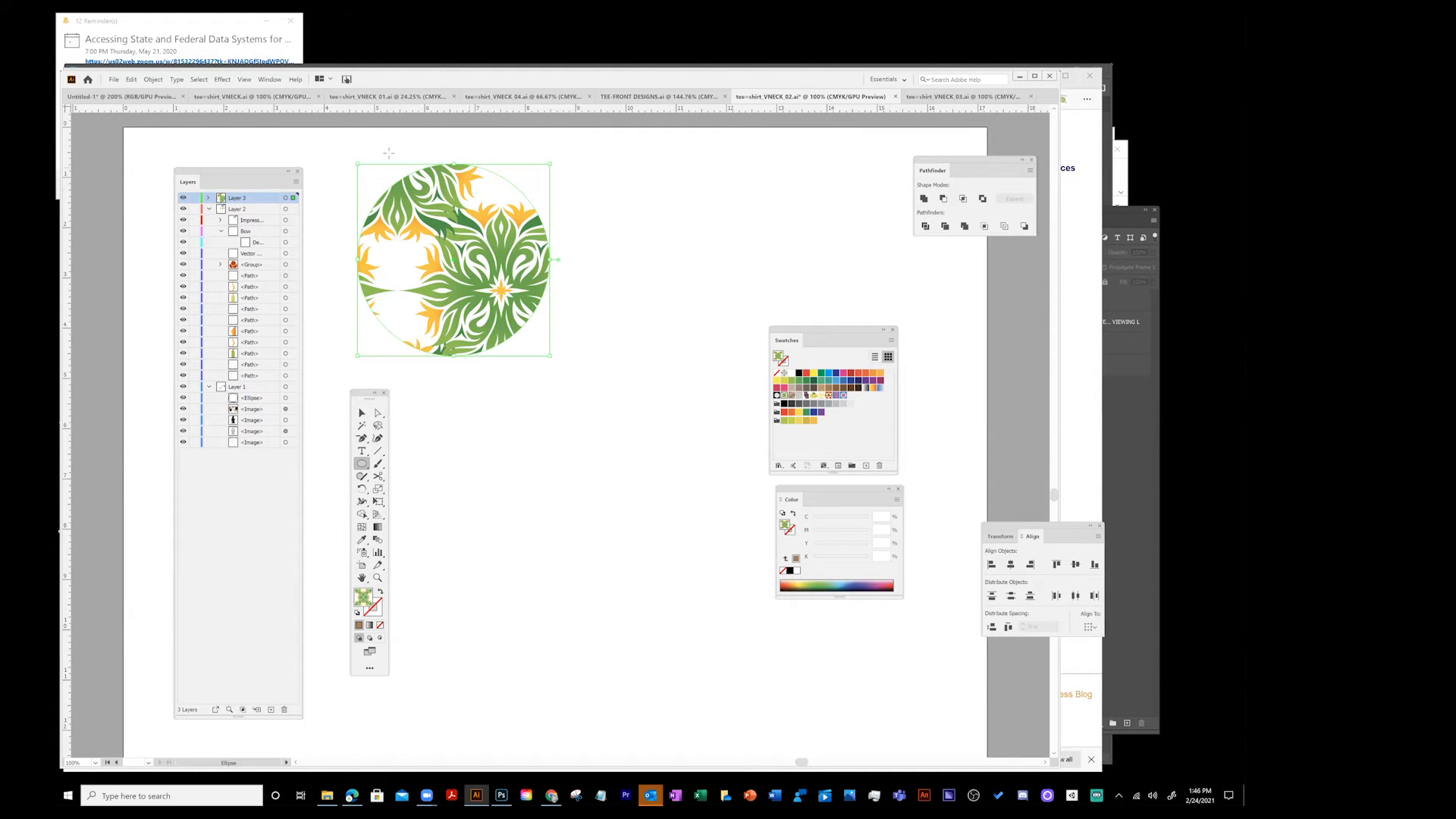
left_click(379, 416)
left_click_drag(455, 291, 467, 311)
left_click_drag(429, 266, 430, 267)
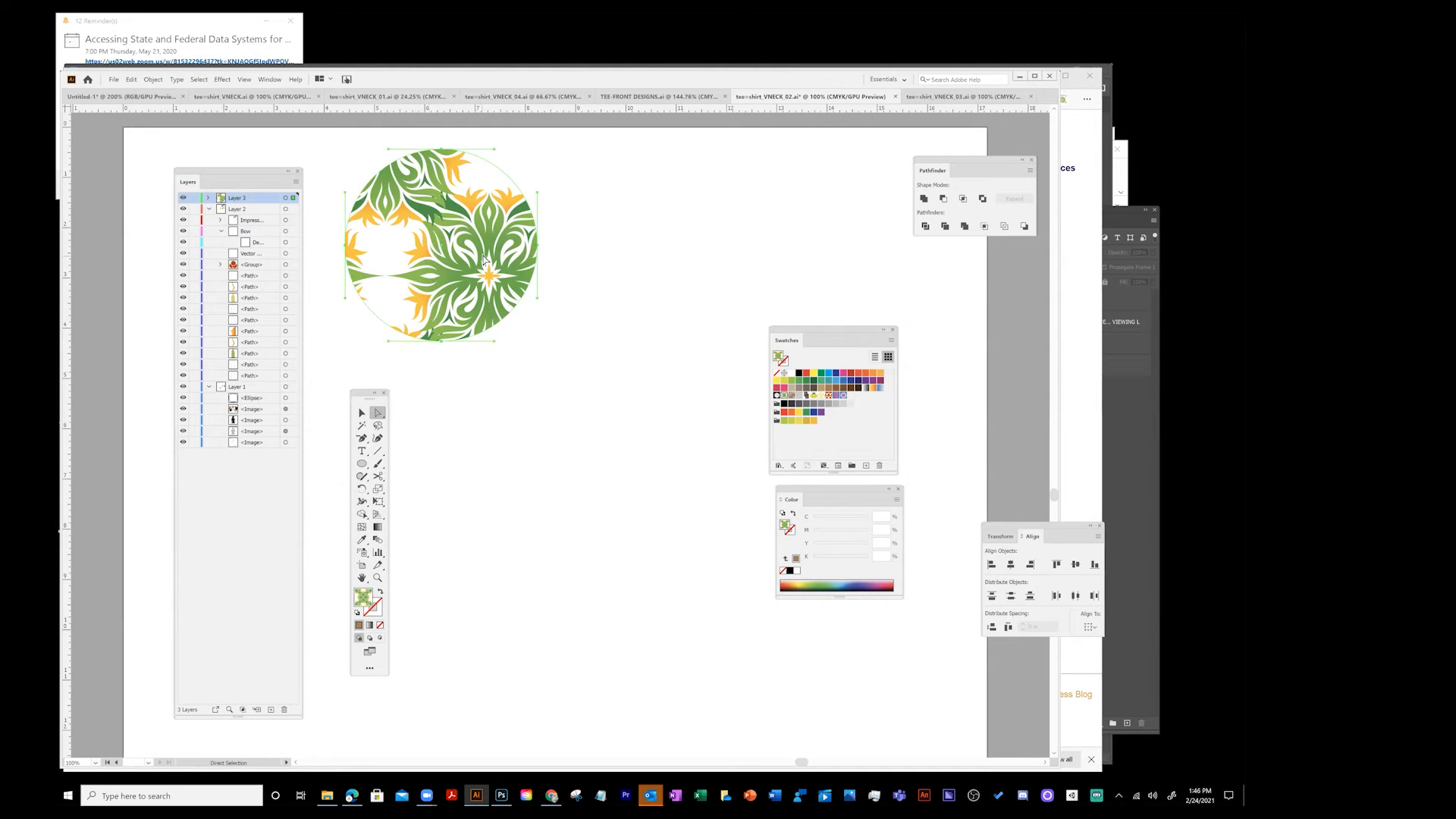
- Expand the pattern-filled circle's fill and move the result
left_click(155, 81)
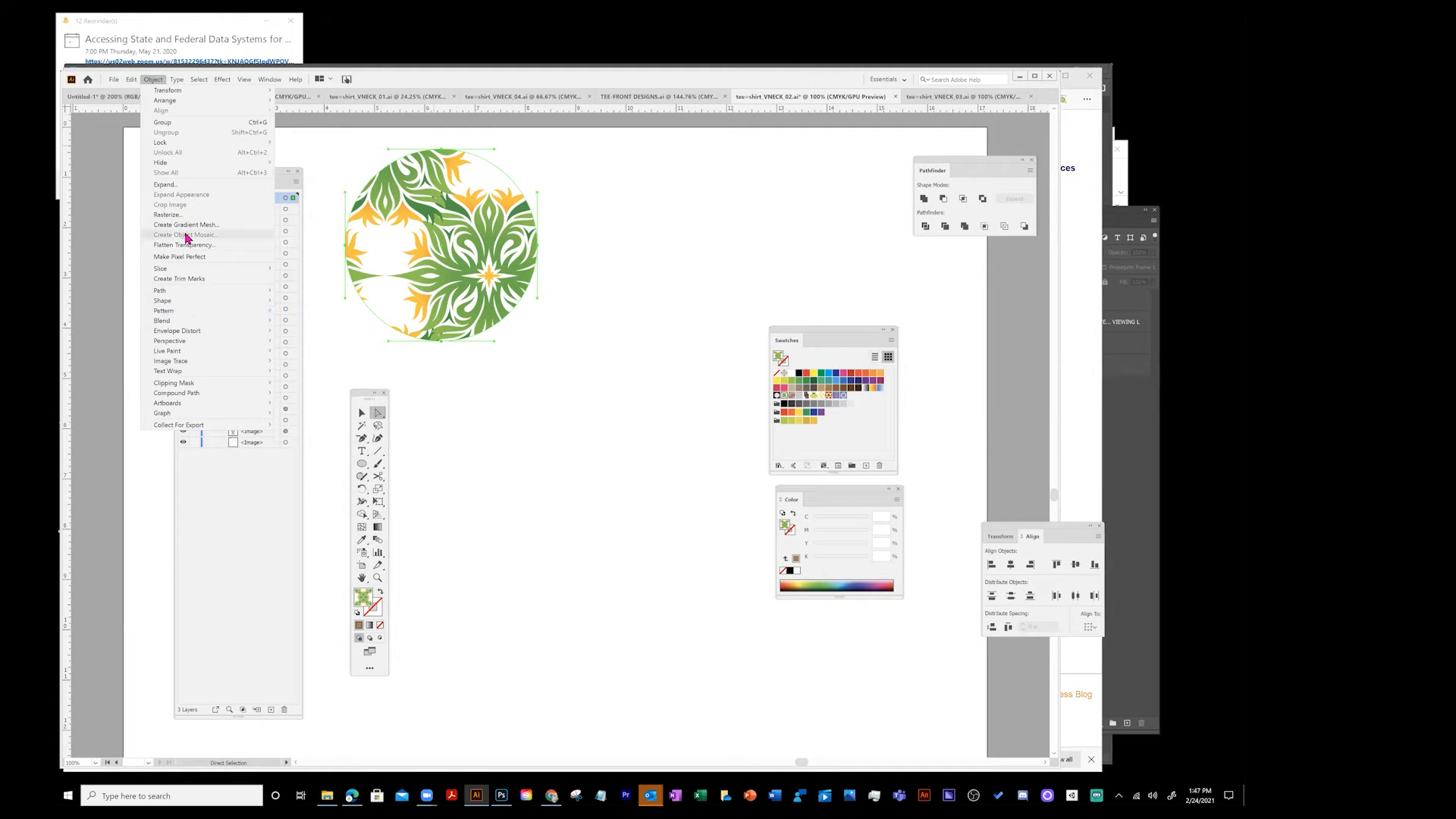
left_click(165, 185)
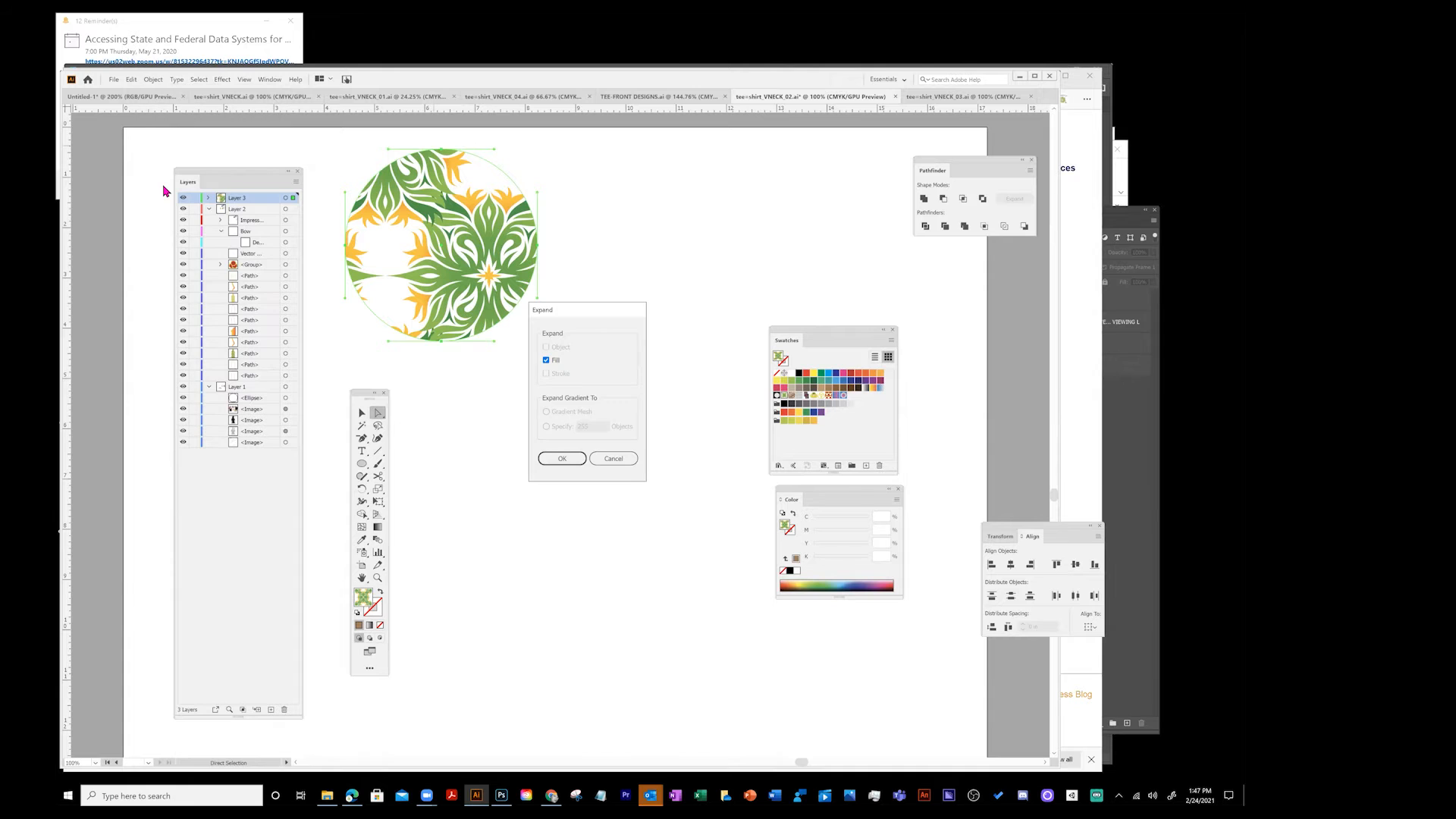
left_click(562, 460)
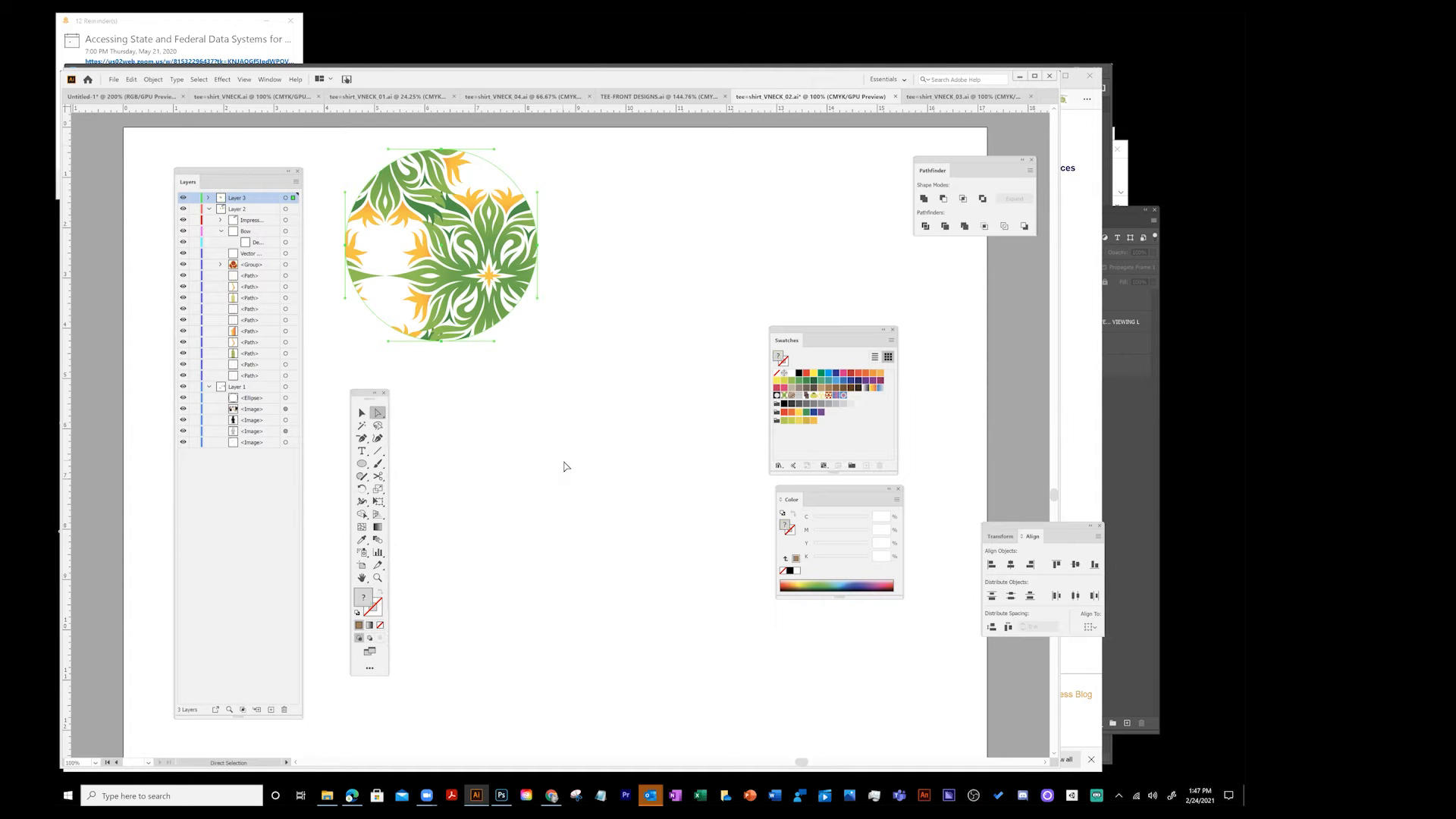
left_click_drag(479, 350, 565, 270)
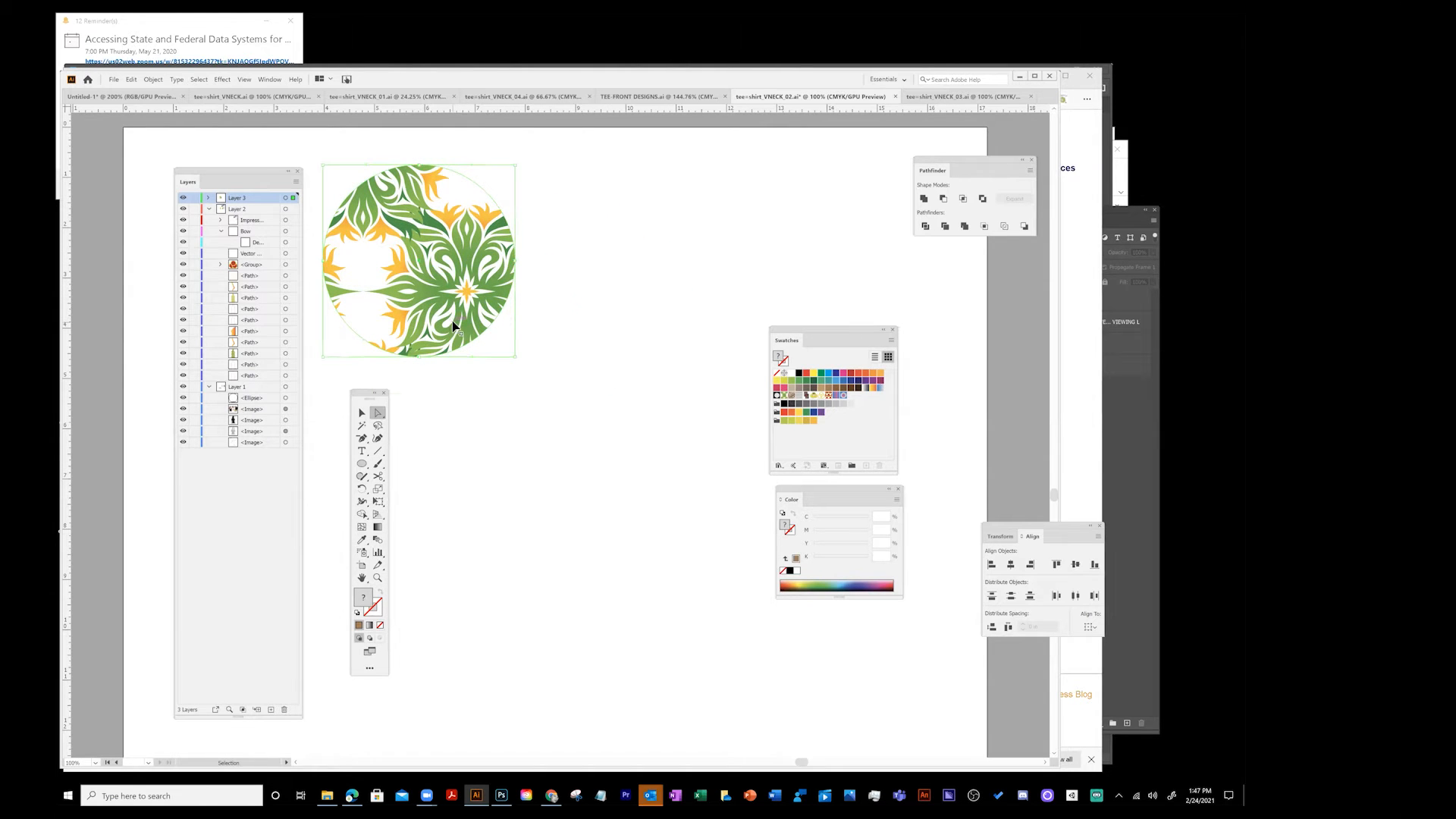
- Undo the circle and its expansion back into pattern editing mode, then exit pattern editing again
key("ctrl+z")
key("ctrl+z")
key("ctrl+z")
key("ctrl+z")
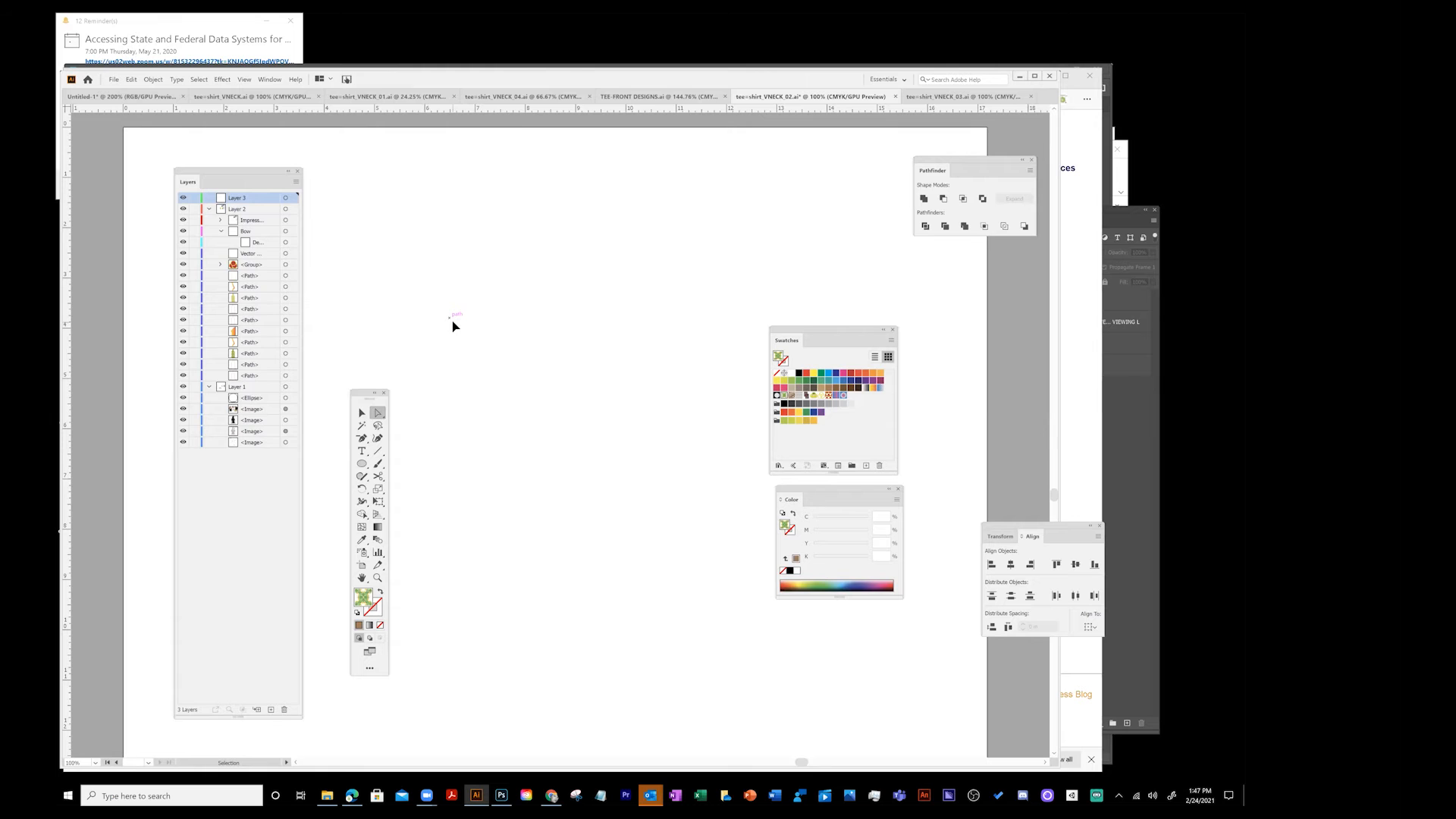
key("ctrl+z")
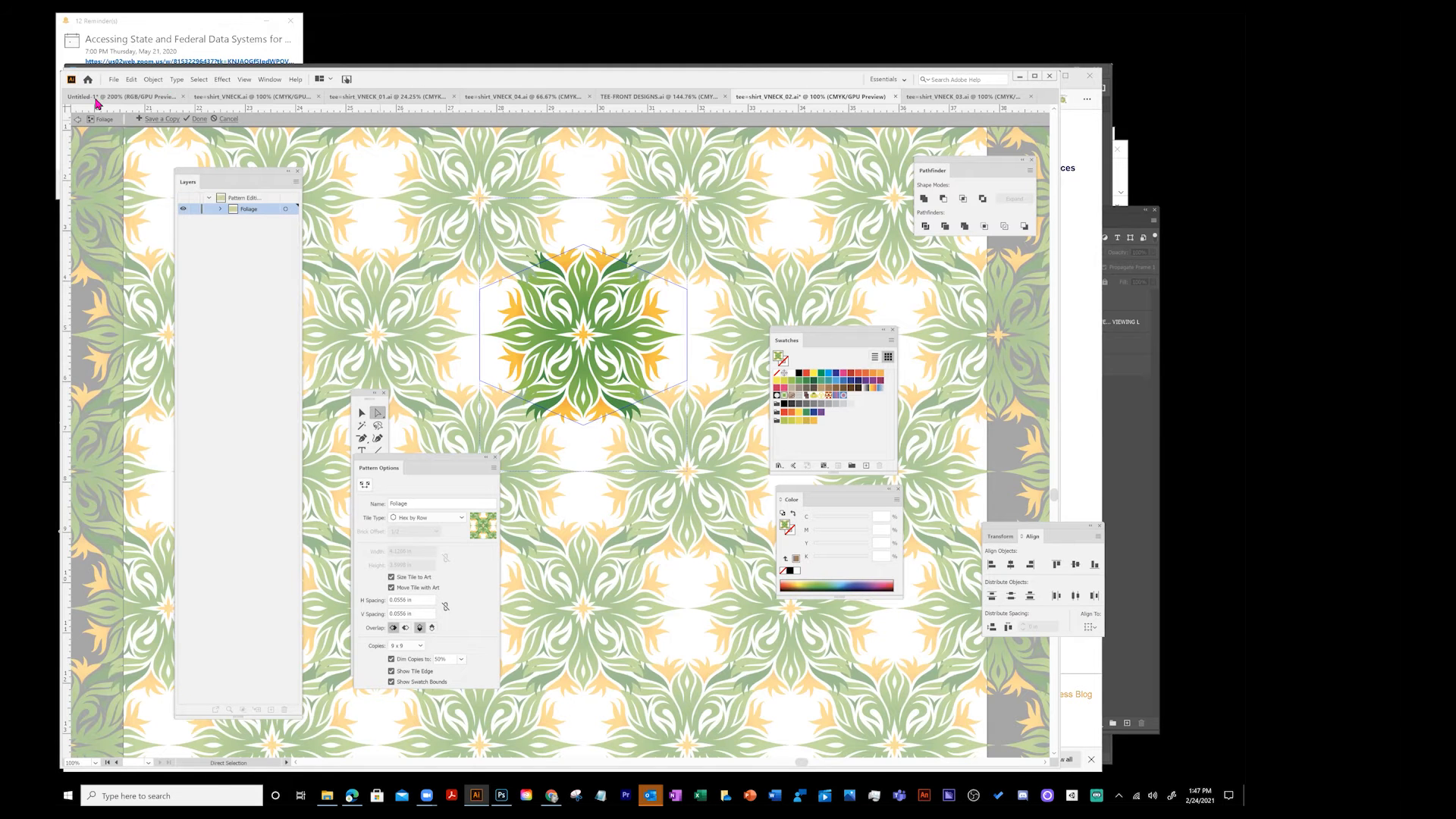
left_click(79, 120)
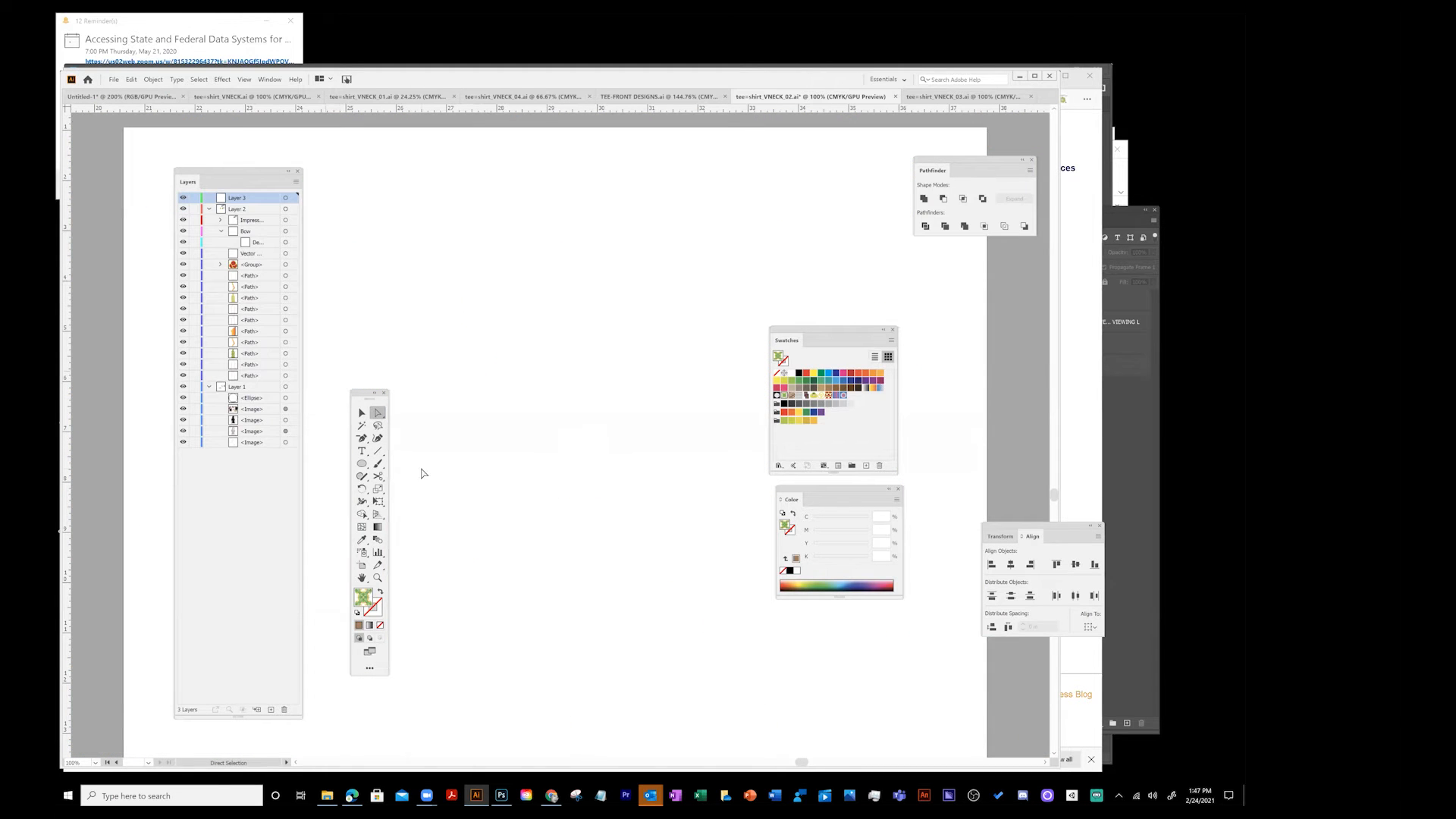
- Set the fill colour to light yellow-green CCFF66 in the Color Picker
left_click(361, 464)
double_click(364, 599)
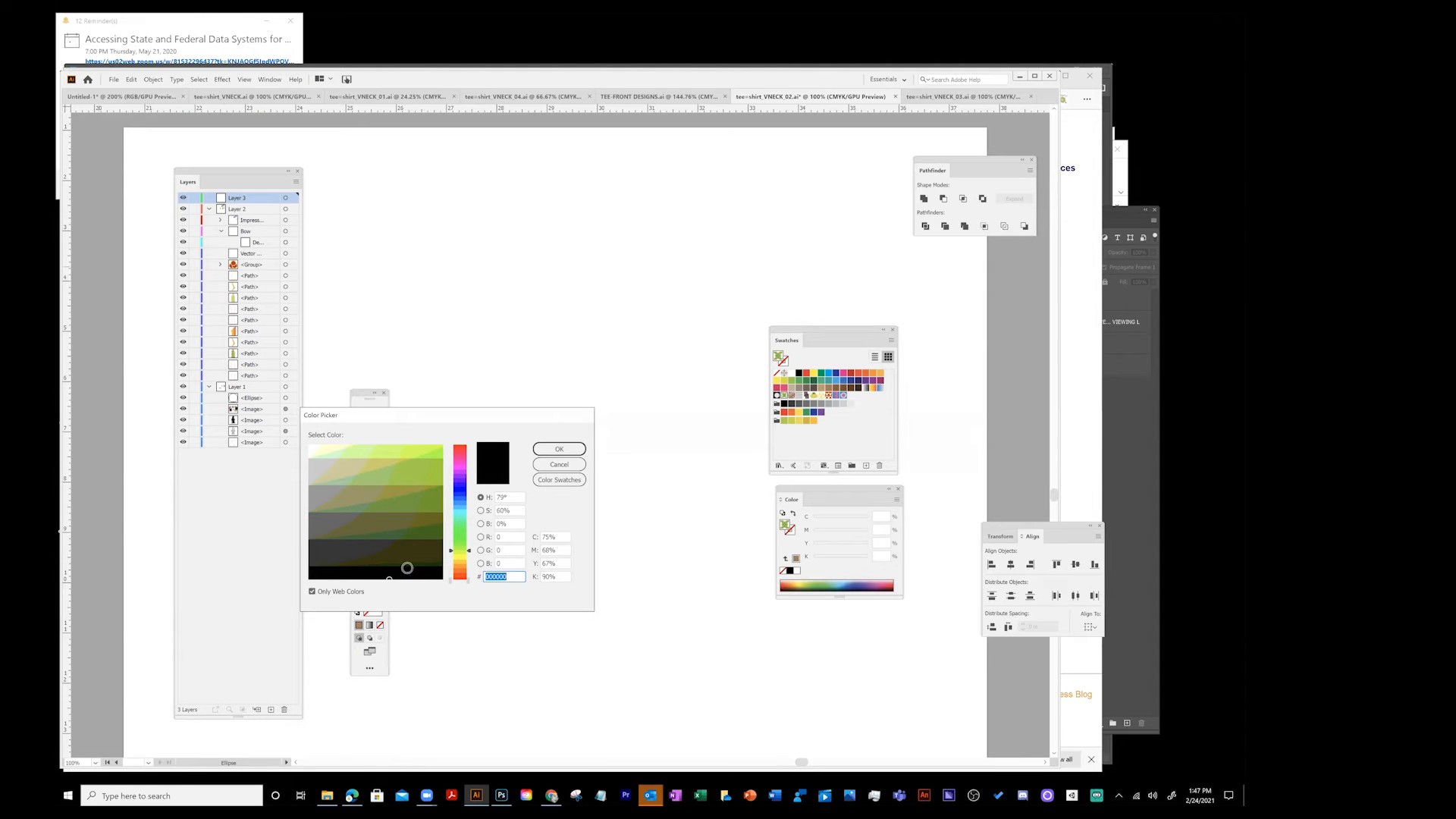
left_click(387, 450)
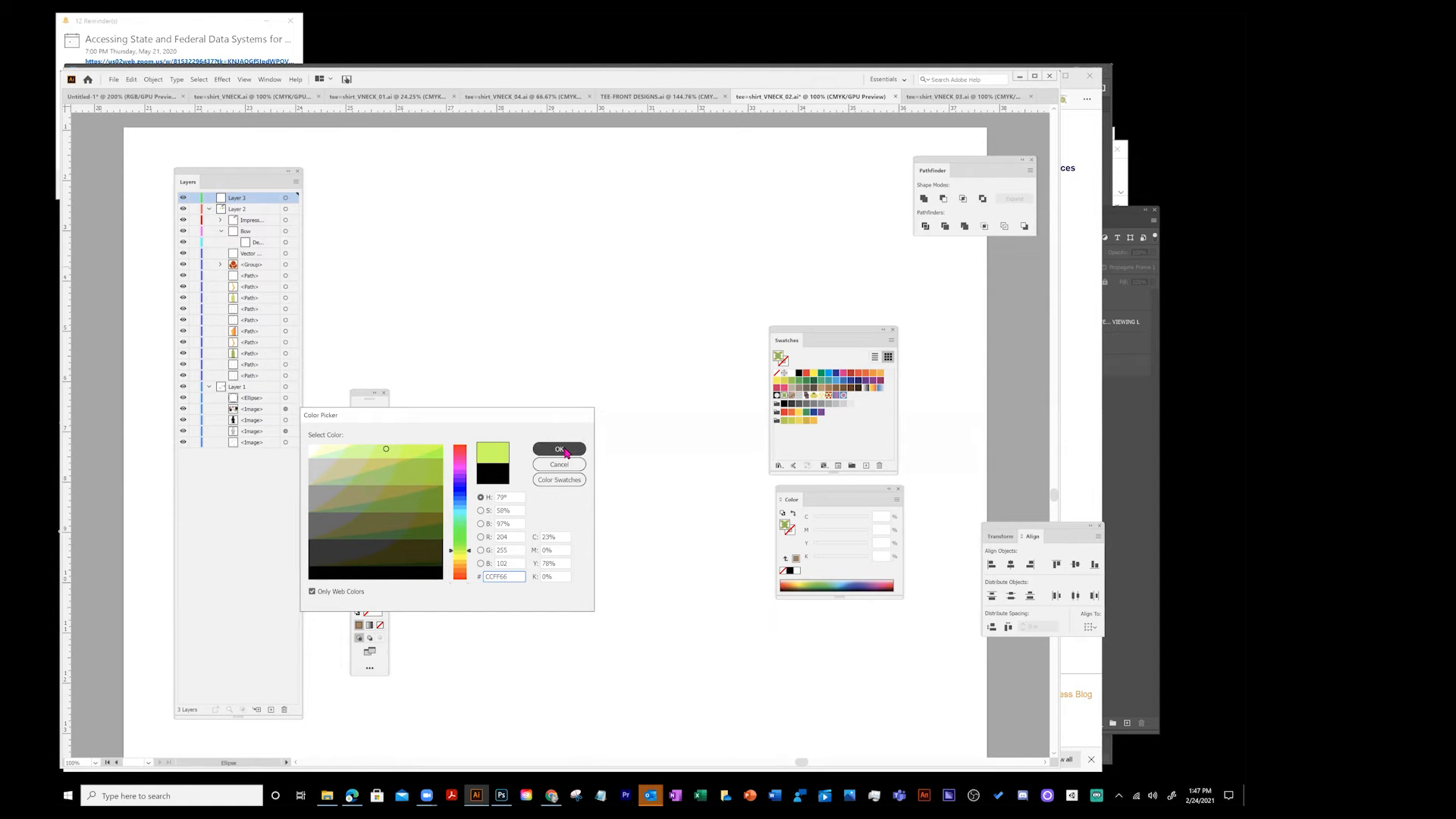
left_click(559, 449)
- Move the Tools and Swatches panels higher up beside the artboard
left_click_drag(361, 396, 350, 248)
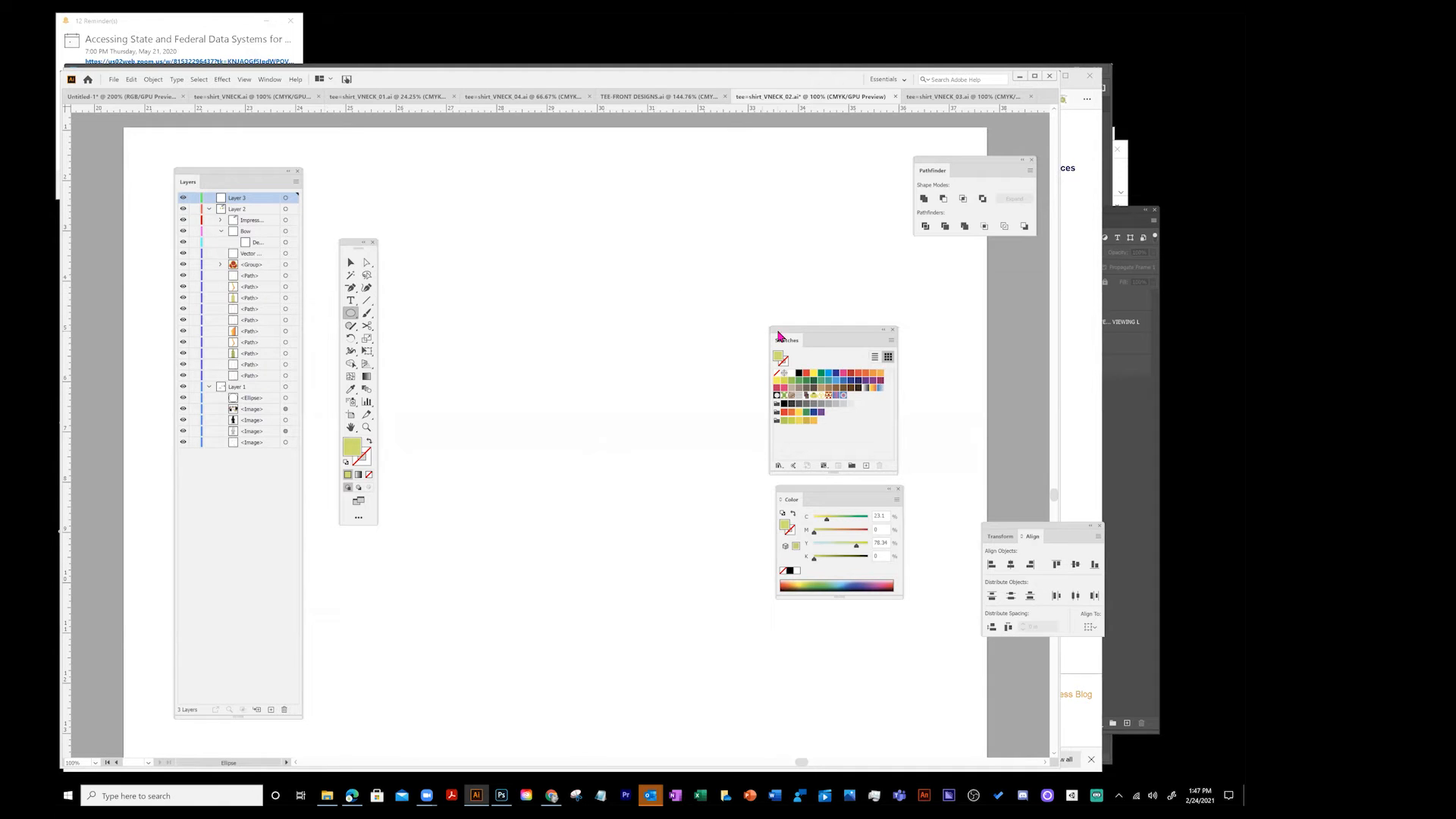
left_click_drag(797, 346, 795, 241)
double_click(795, 241)
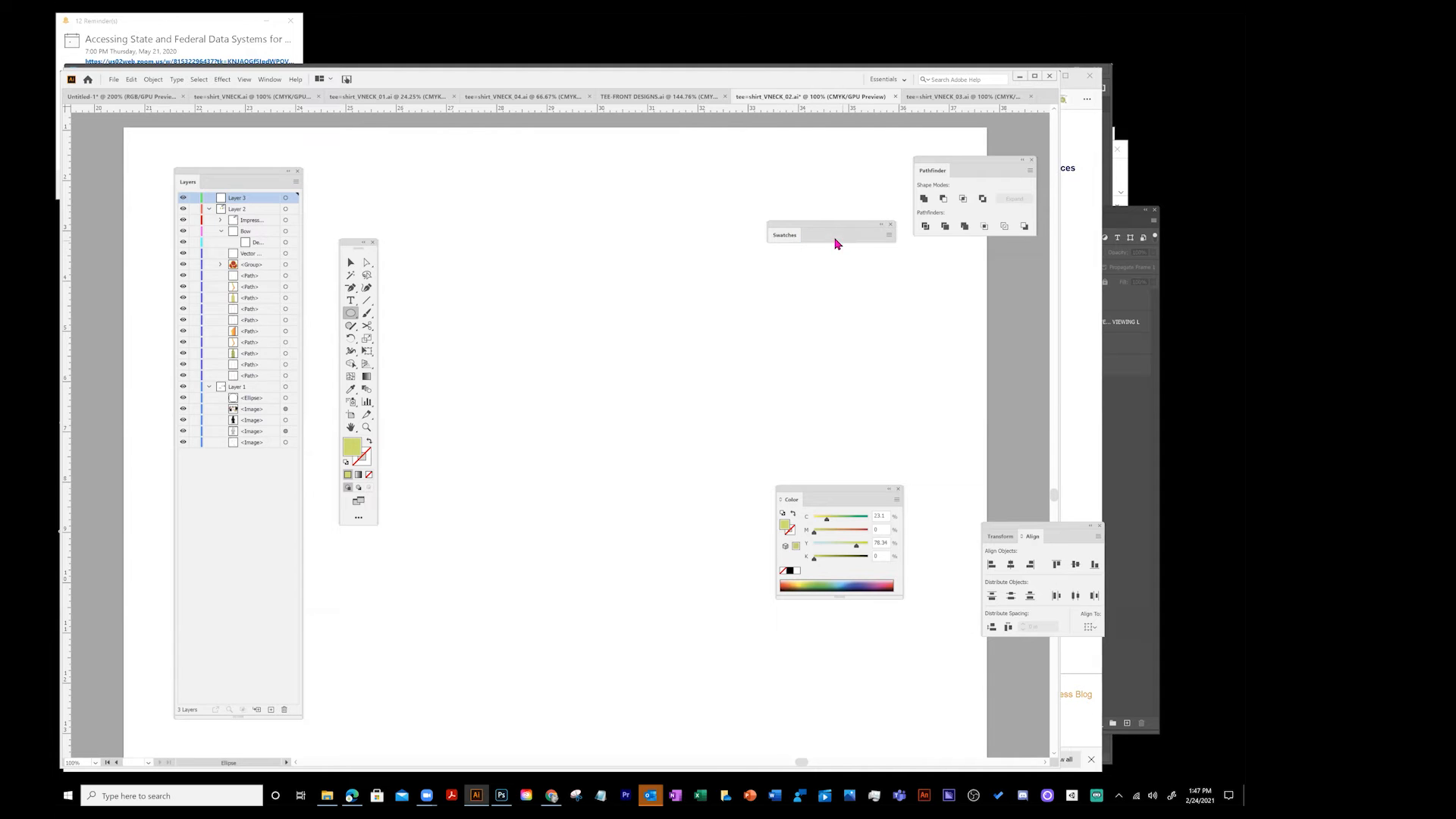
double_click(789, 237)
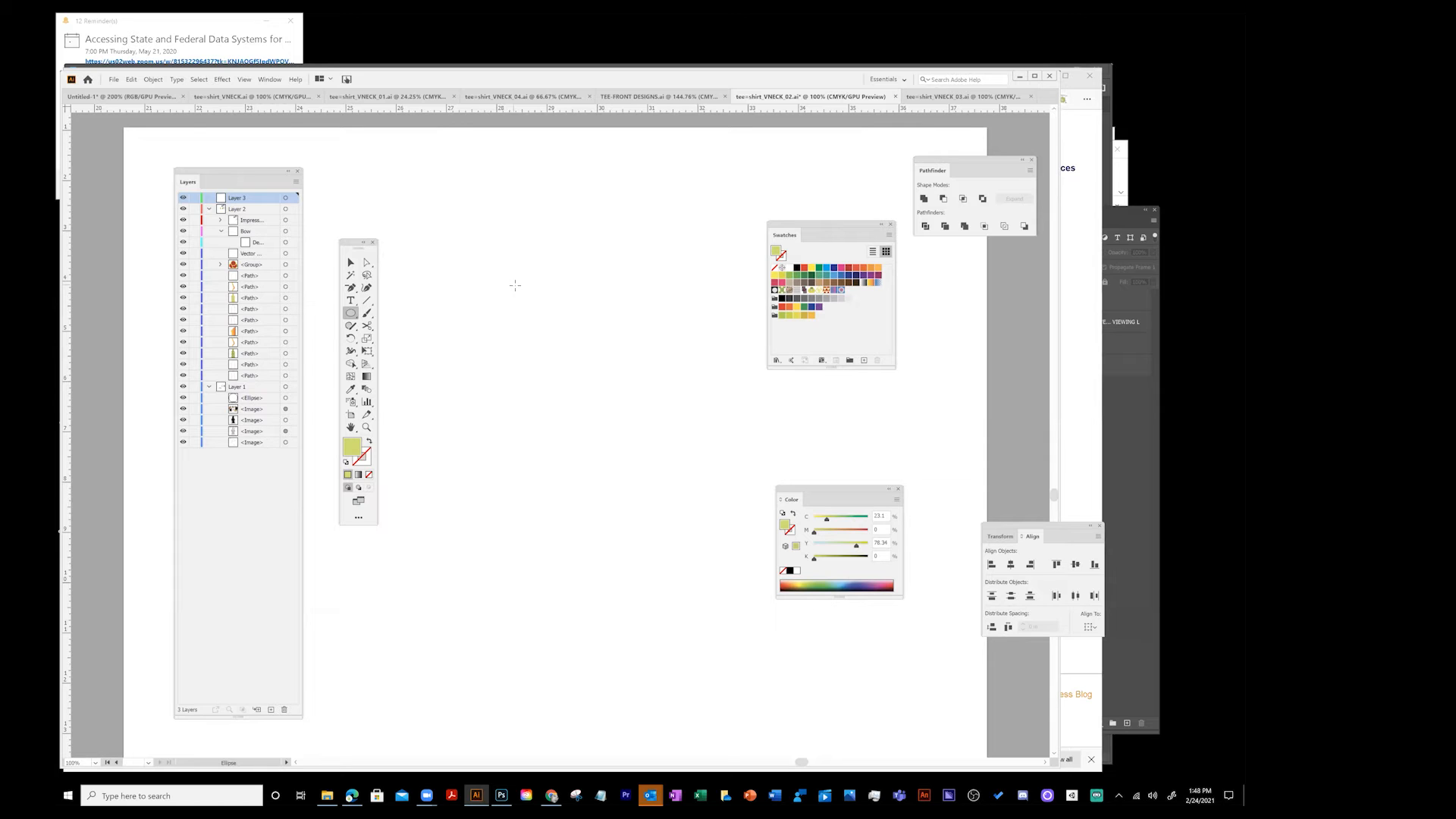
- Draw a tall, narrow vertical rectangle with the Rectangle tool
left_click(351, 316)
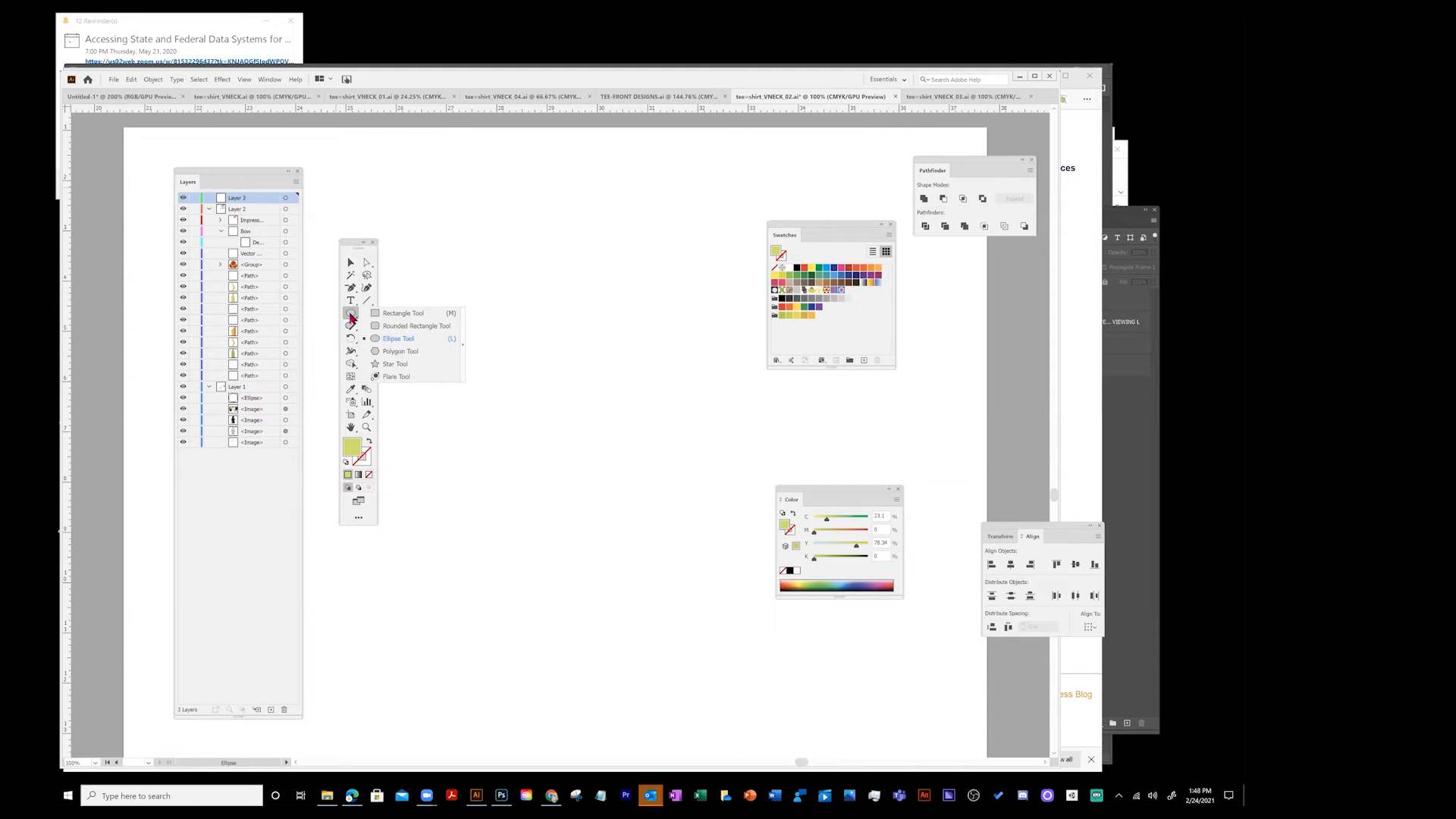
left_click(403, 313)
left_click_drag(515, 330, 525, 437)
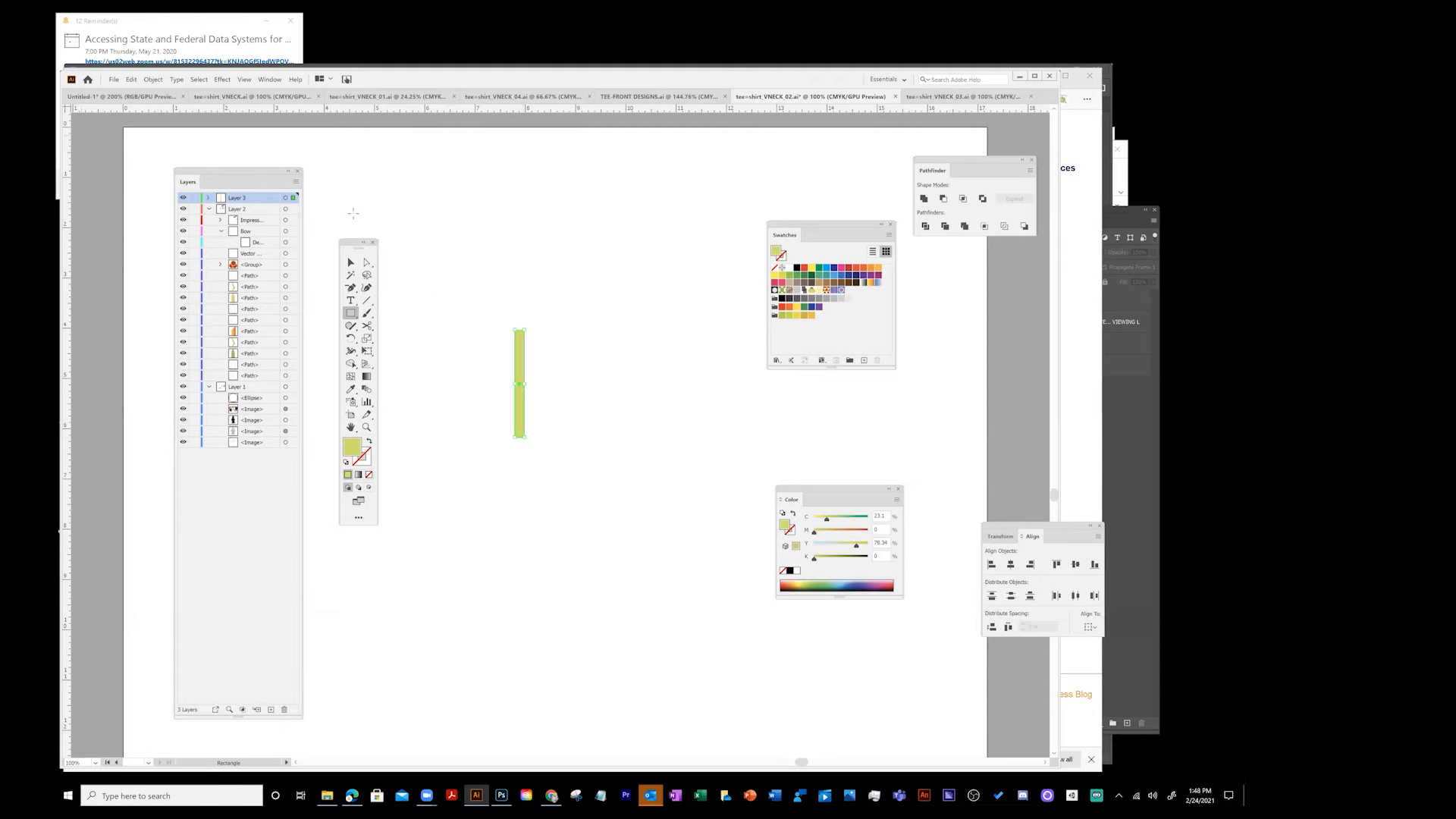
- Duplicate the narrow rectangle to form three evenly spaced vertical yellow-green stripes
left_click(351, 262)
left_click_drag(521, 356, 538, 355)
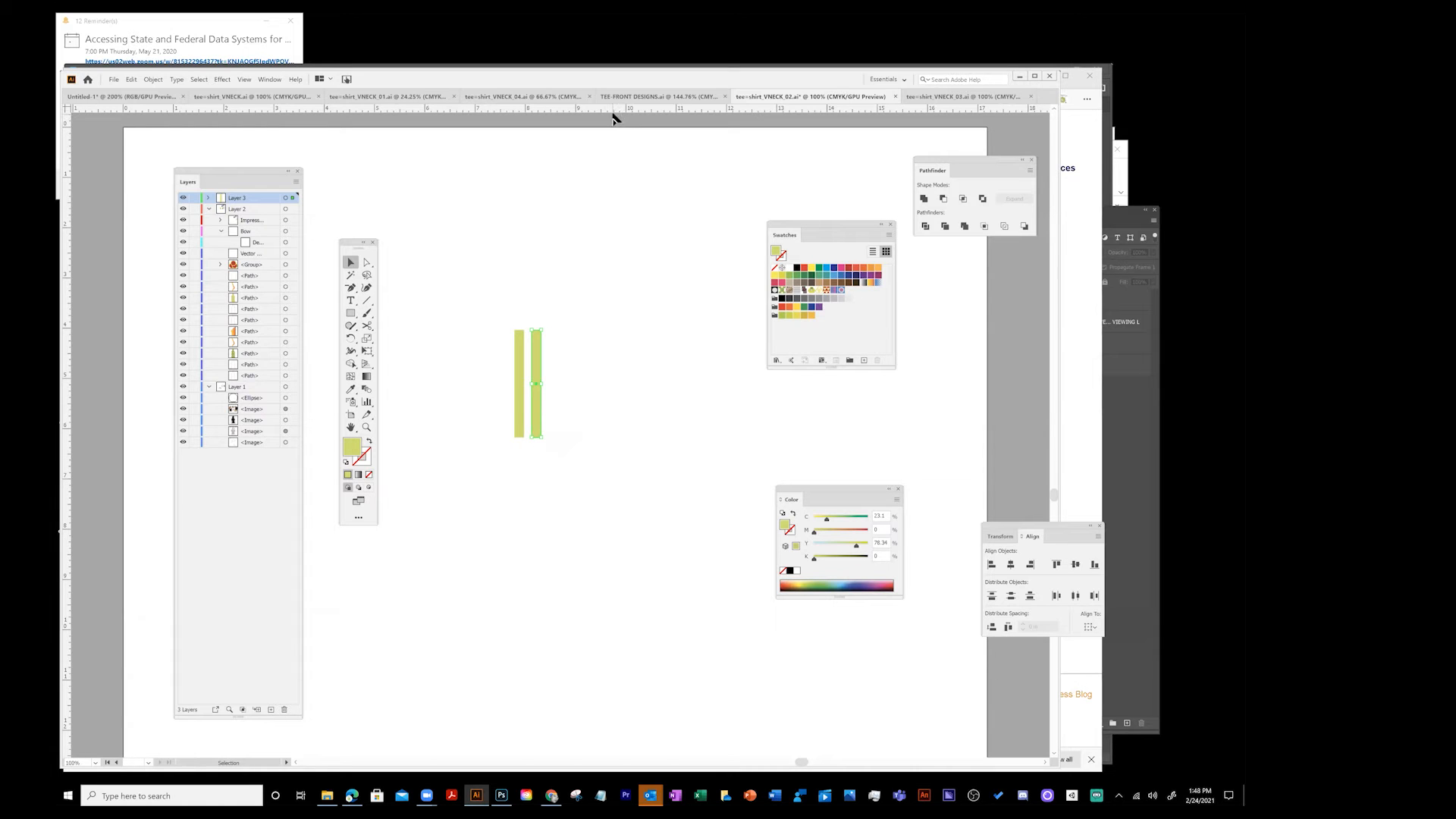
key("ctrl+z")
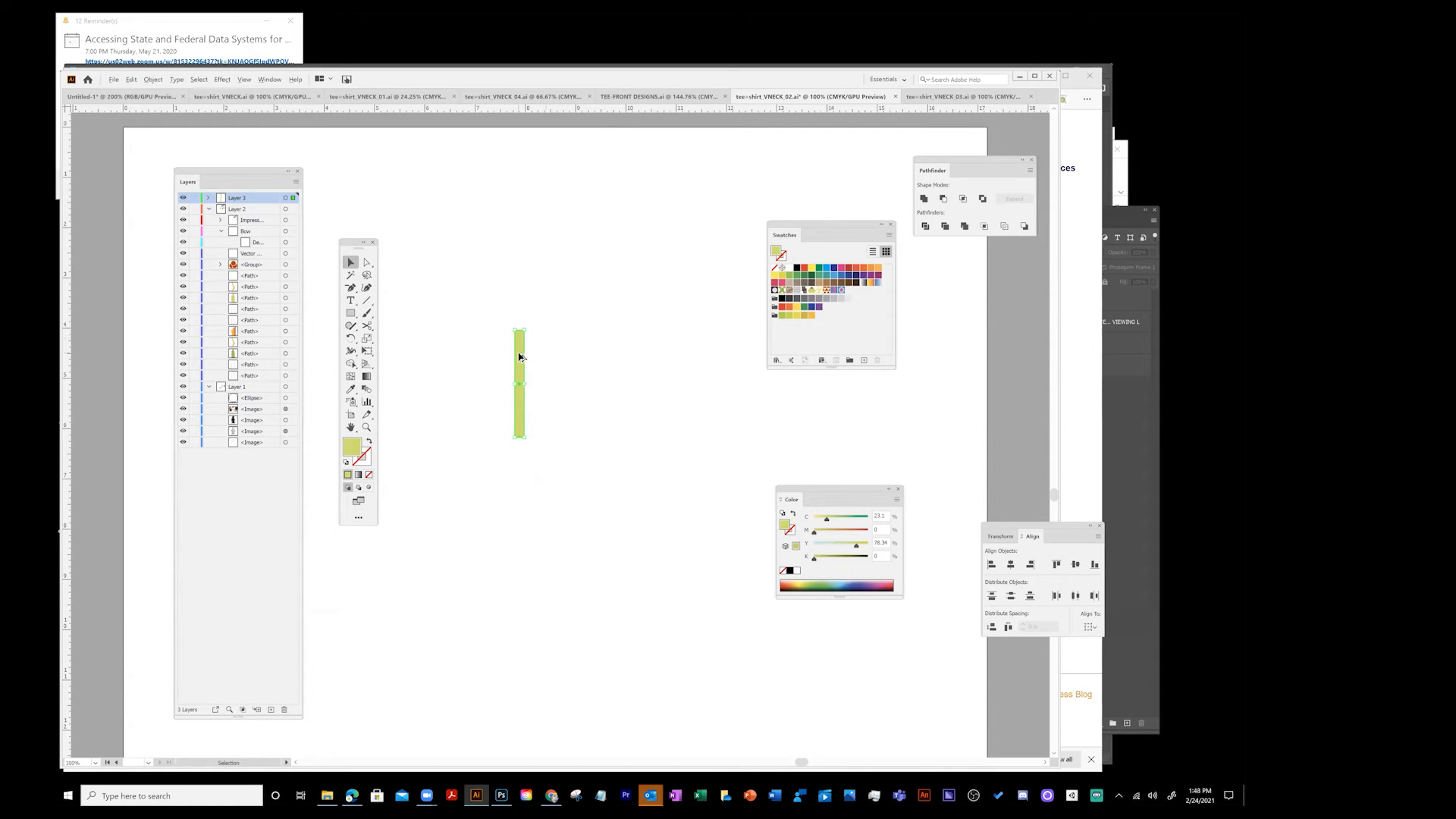
left_click_drag(520, 356, 551, 361)
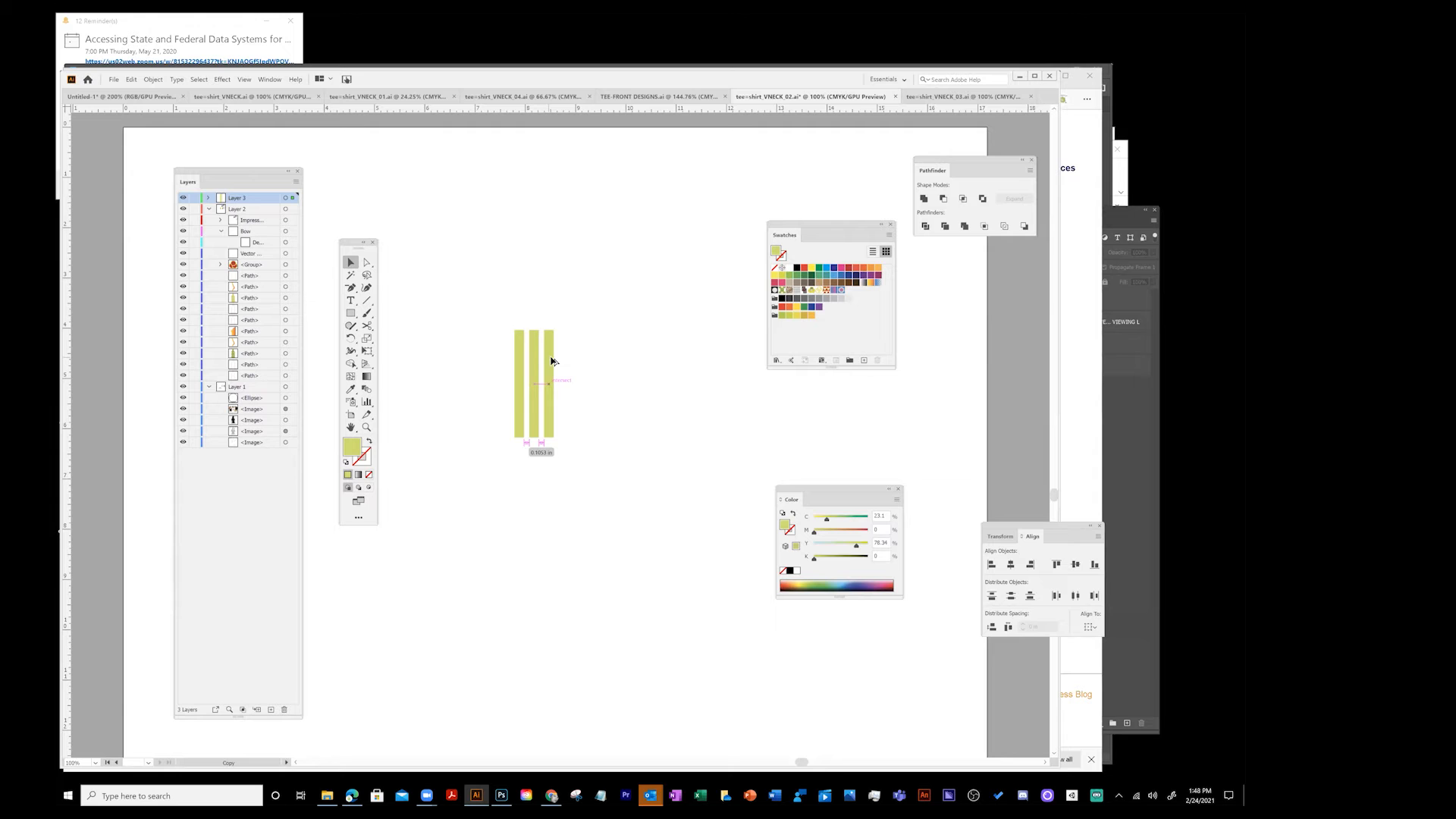
left_click_drag(551, 361, 552, 359)
left_click(239, 82)
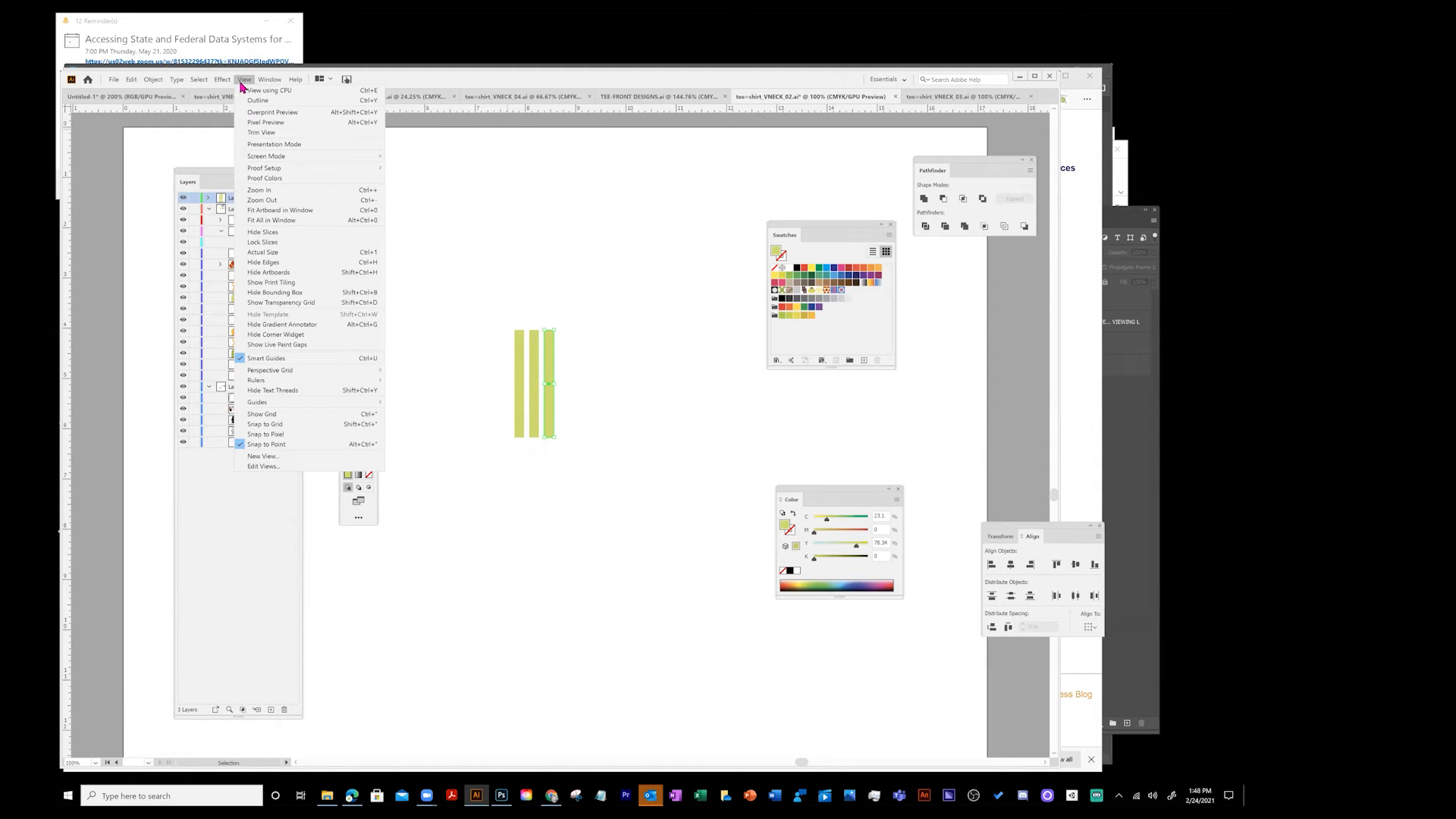
mouse_move(311, 381)
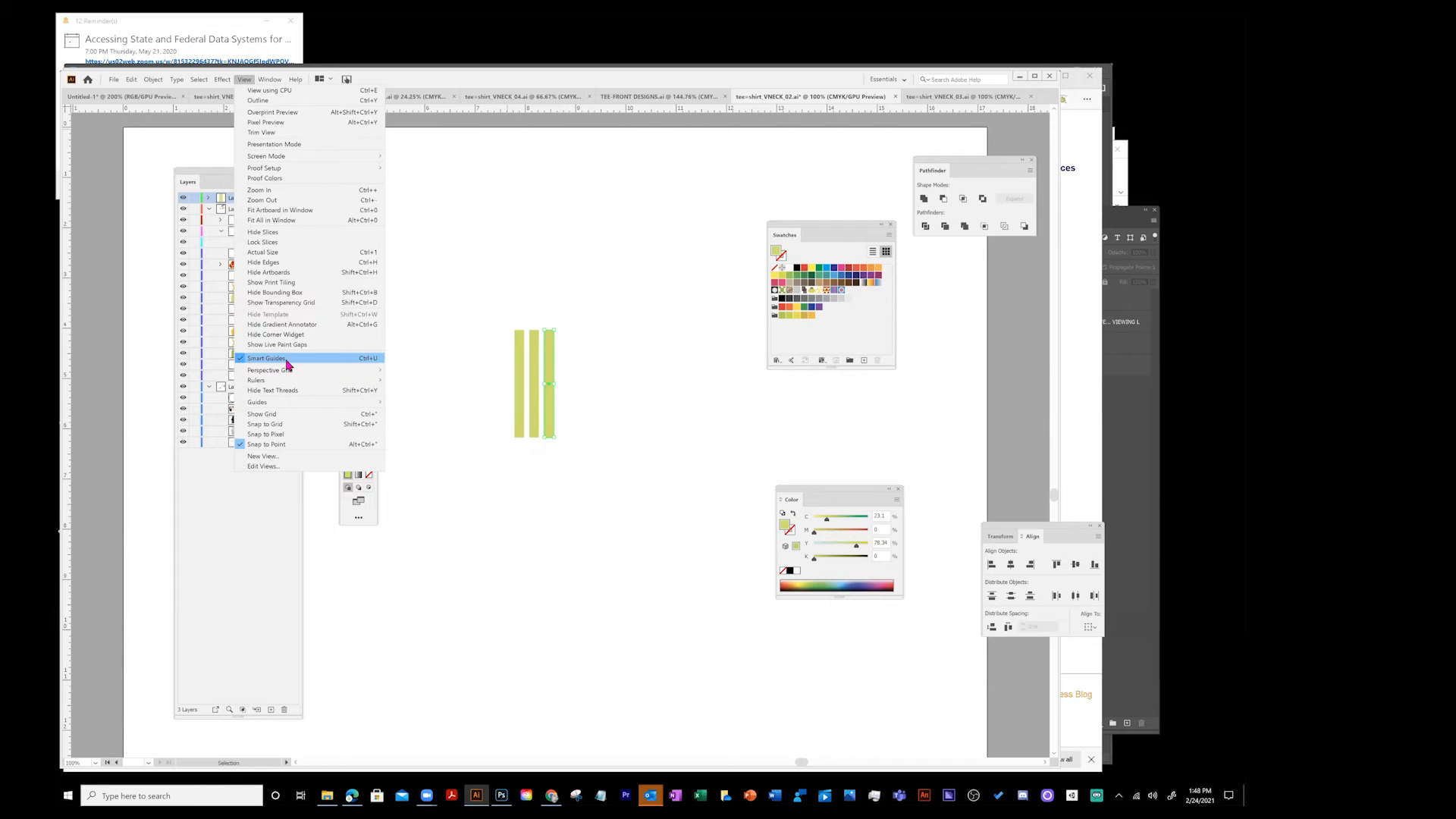
left_click(619, 331)
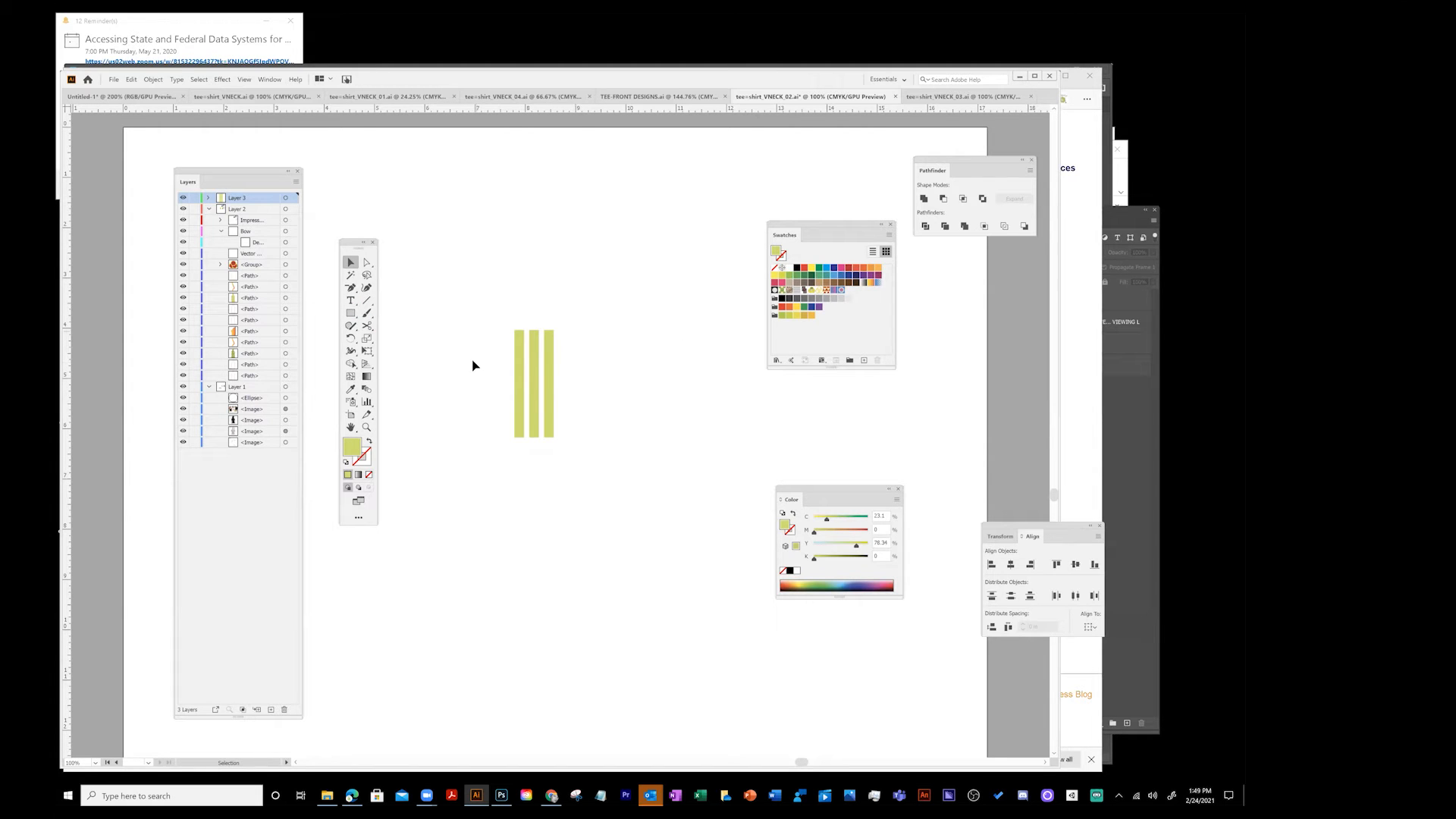
- Switch to the Ellipse tool and set the fill colour to dark green 669933 in the Color Picker
left_click(355, 313)
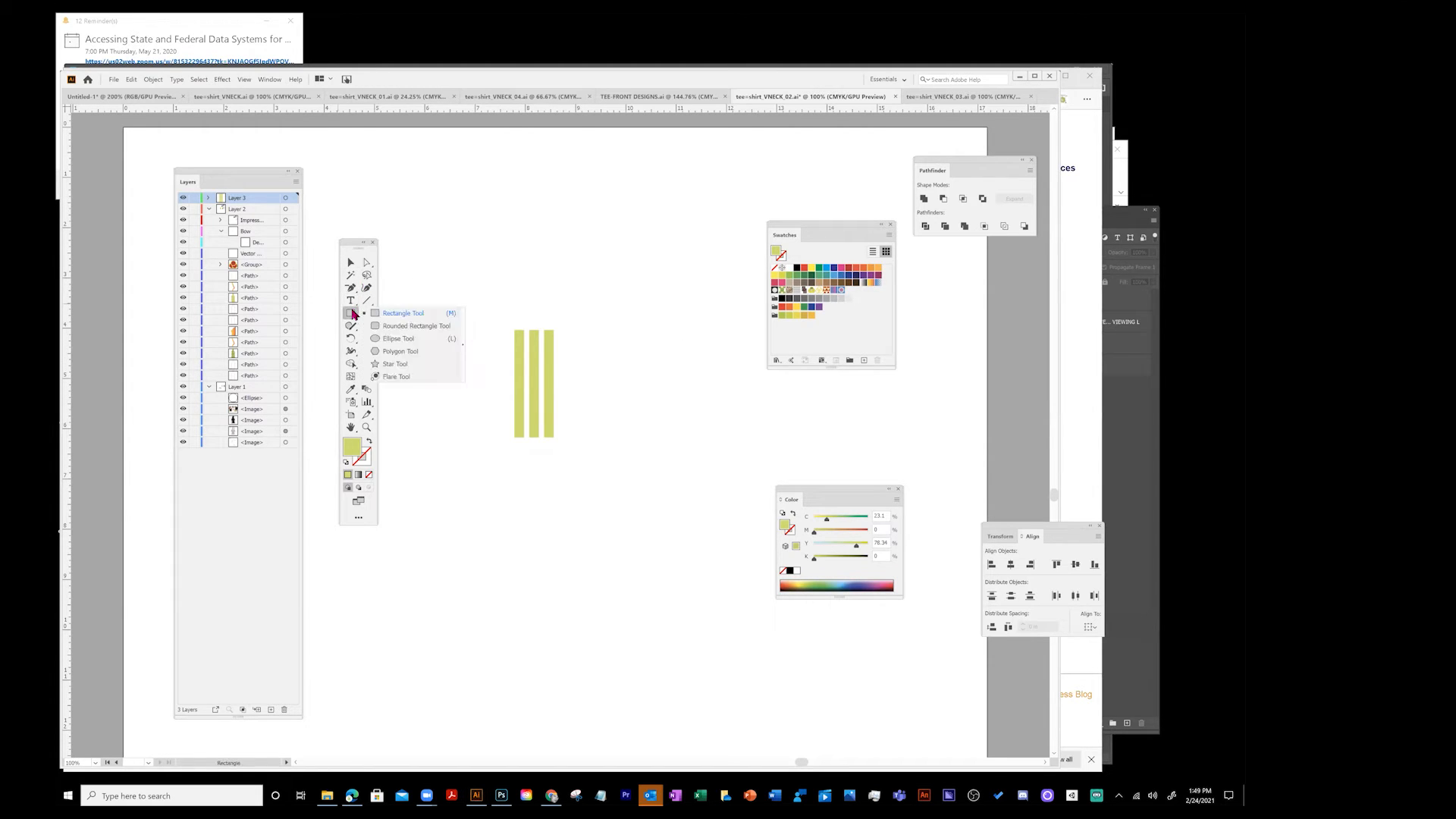
left_click(399, 338)
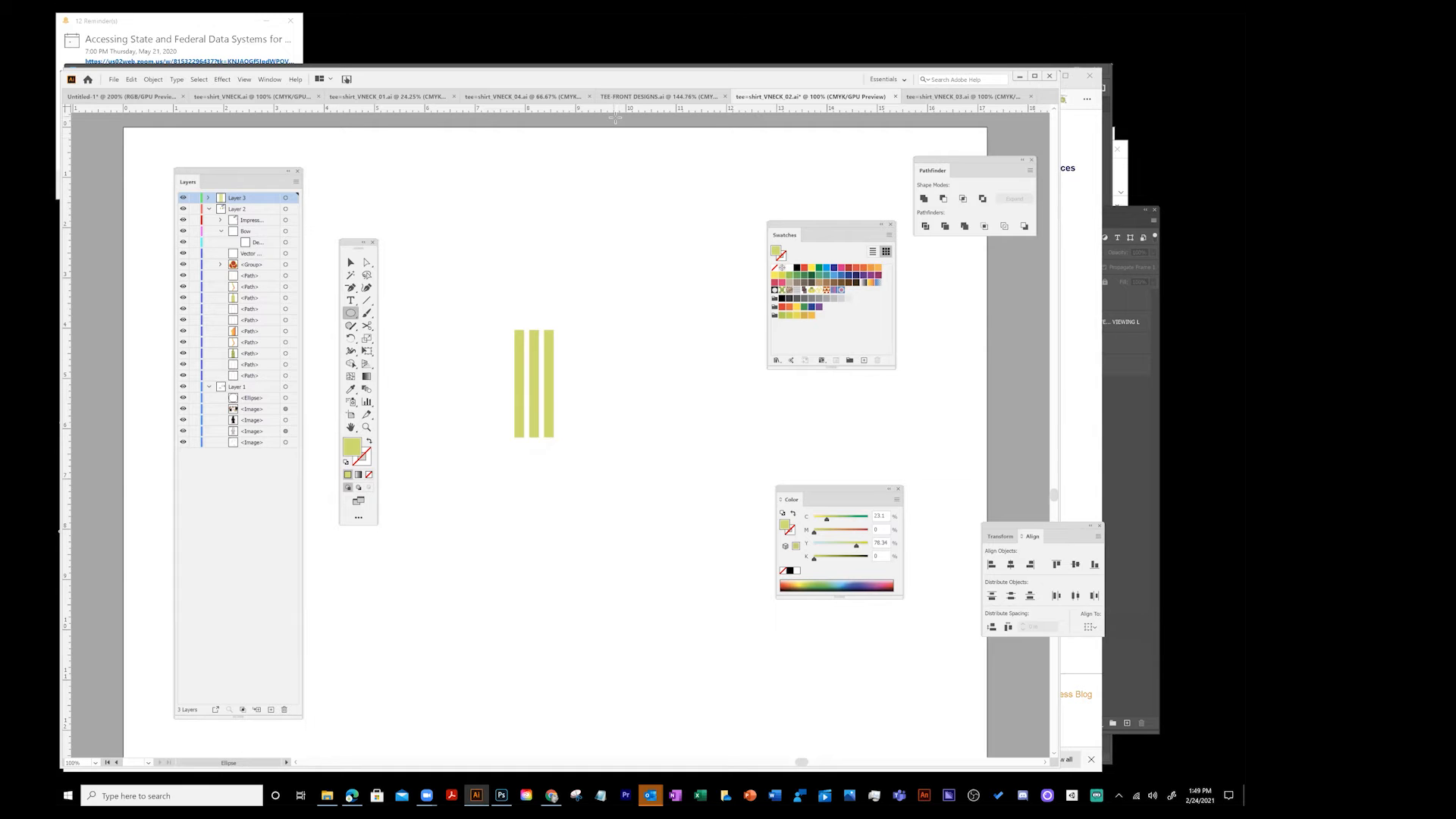
double_click(352, 447)
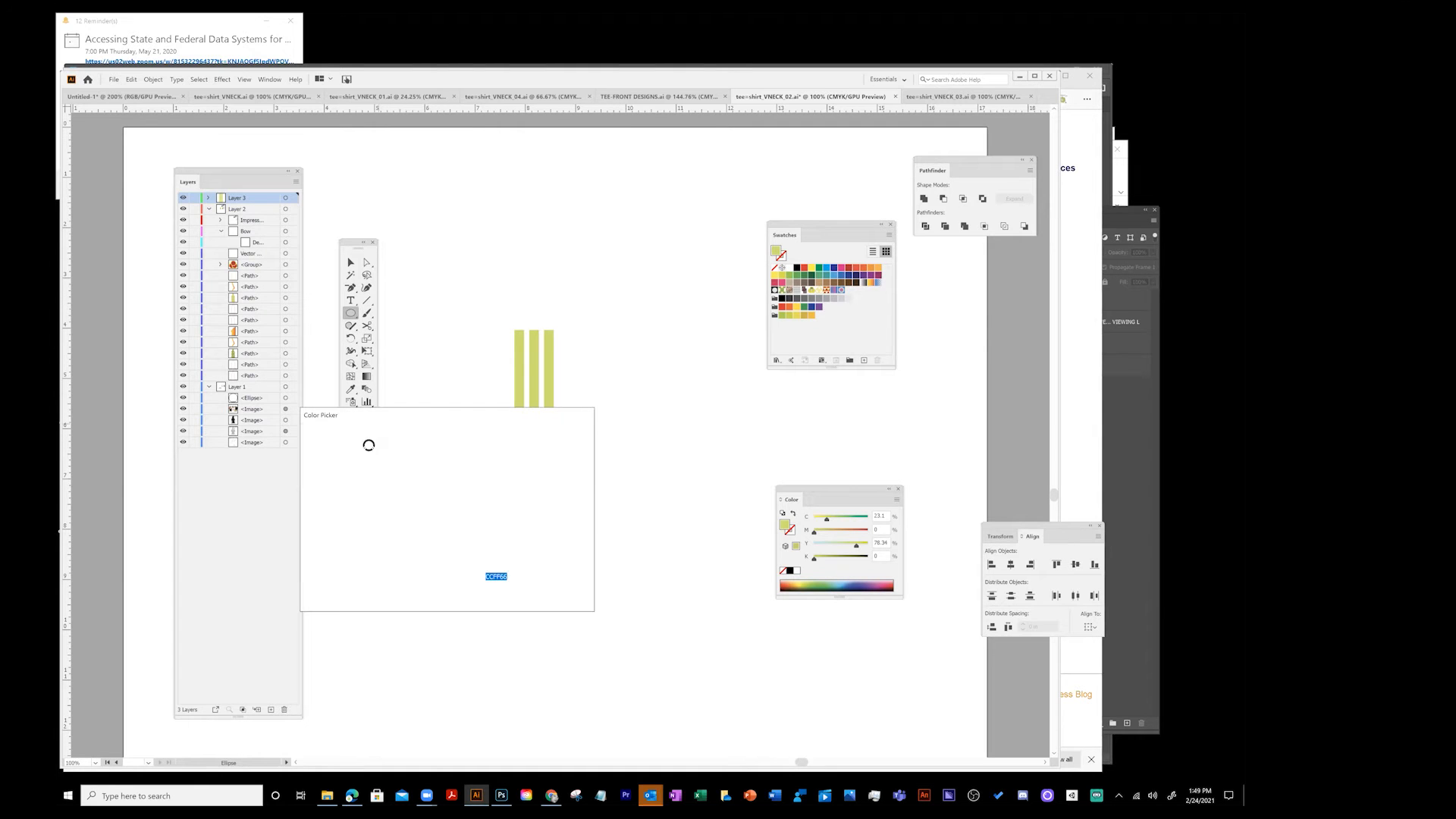
left_click(413, 501)
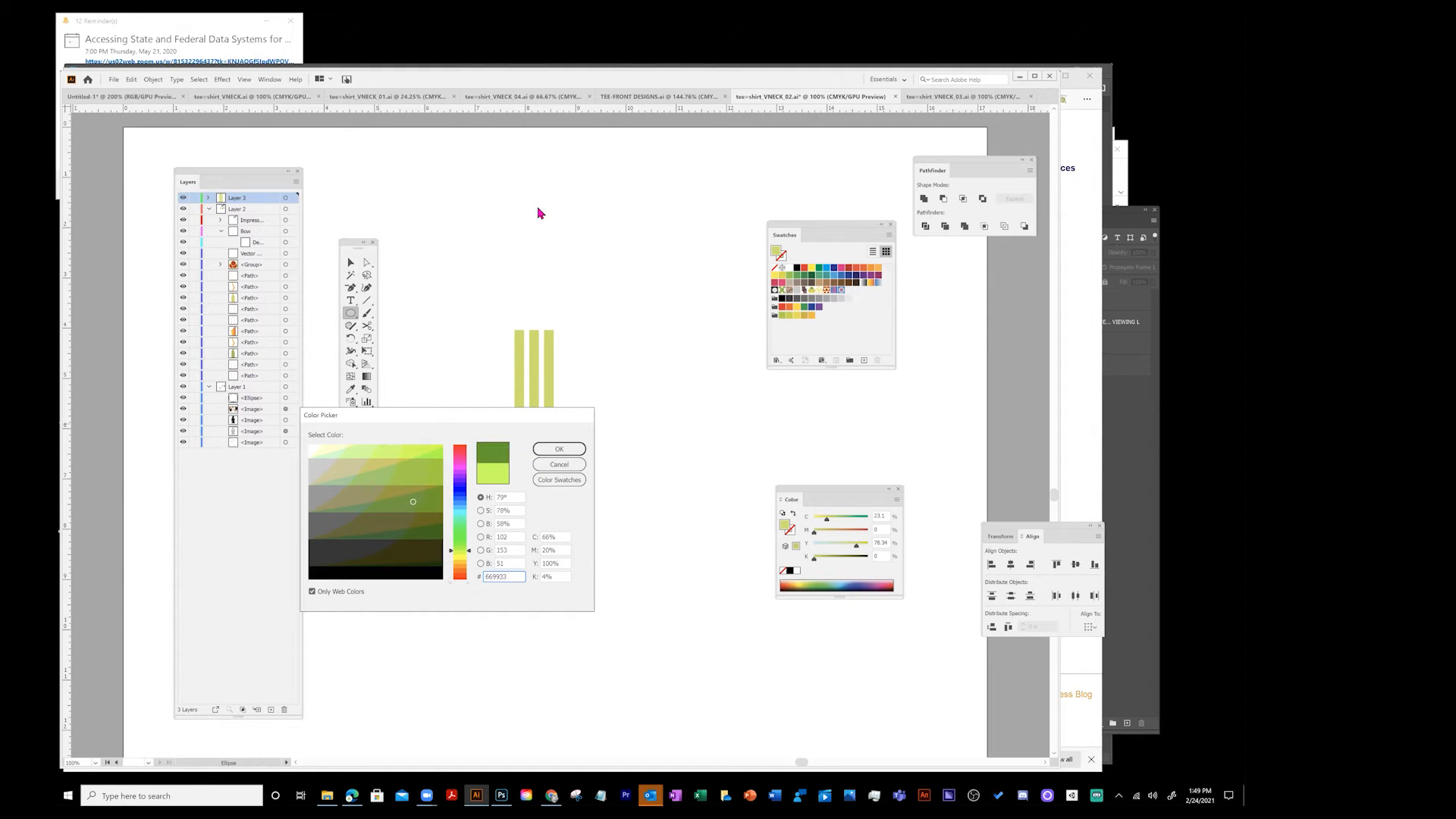
left_click(560, 449)
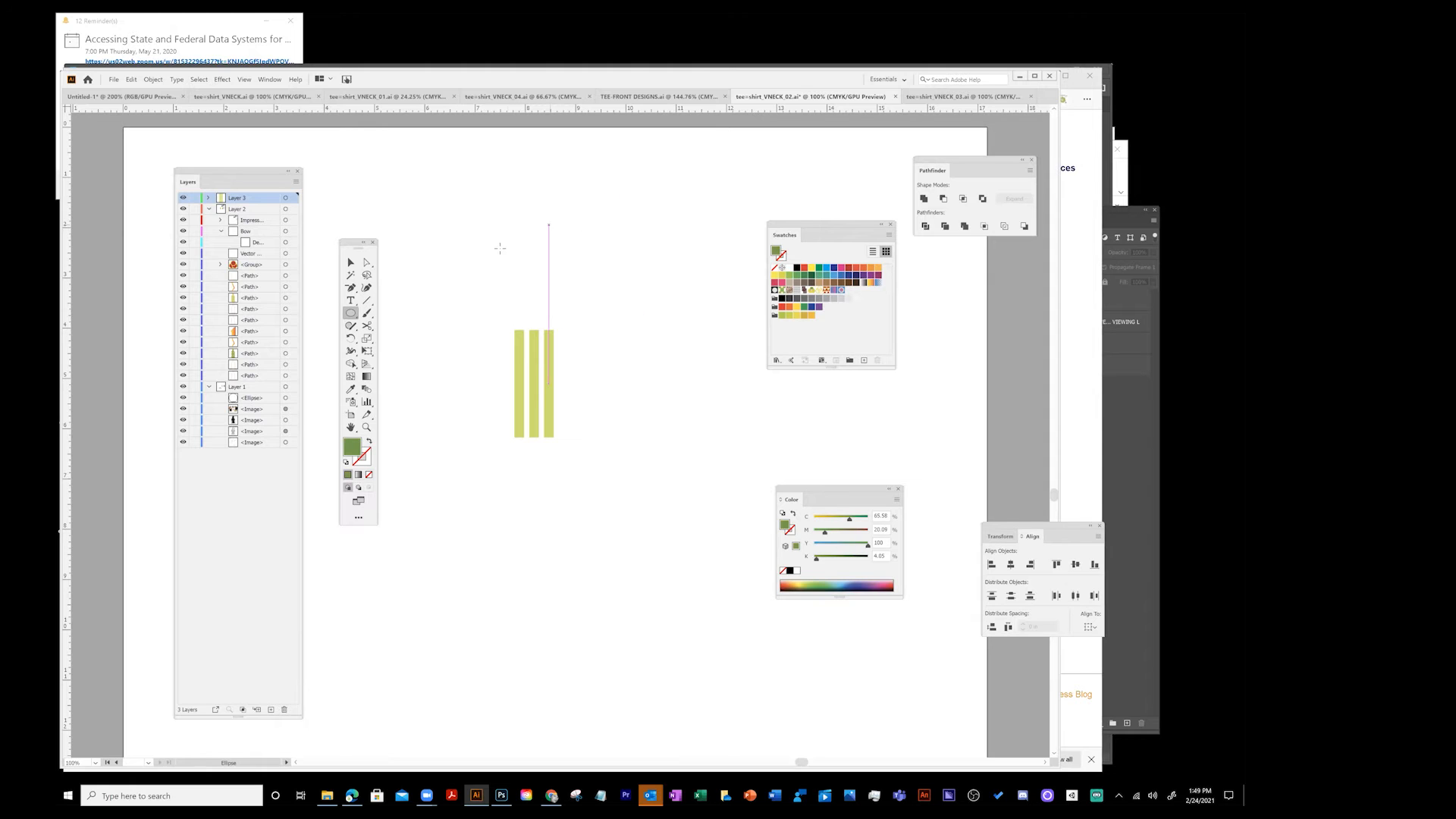
- Draw a dark green circle over the middle of the stripes and nudge it left to centre it
left_click_drag(568, 234, 558, 370)
left_click(350, 263)
key("Left")
key("Left")
key("Left")
key("Left")
left_click(593, 305)
left_click(544, 369)
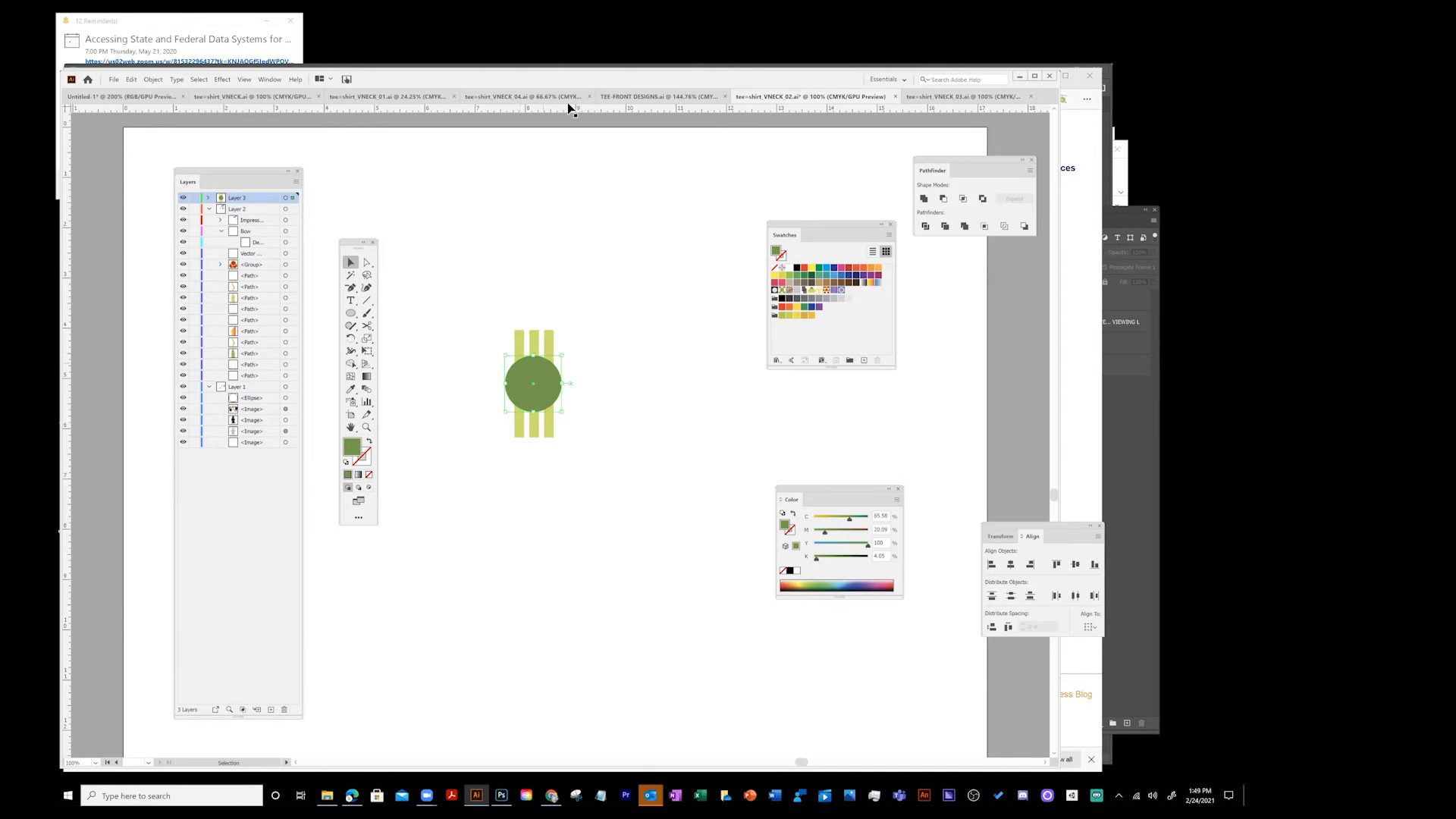
- Send the green circle to the back, behind the three stripes
left_click(156, 79)
mouse_move(172, 105)
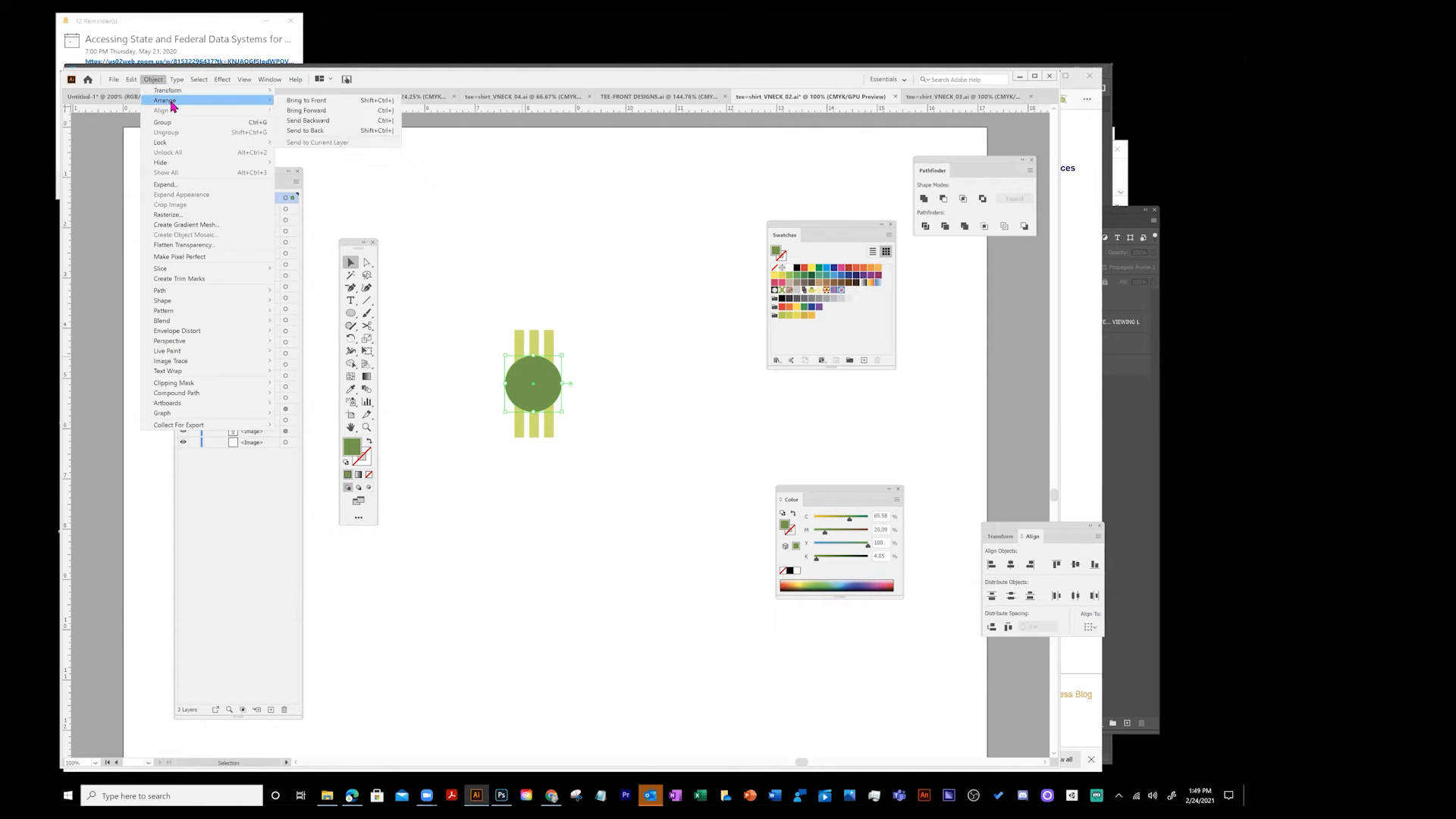
left_click(304, 131)
left_click(701, 316)
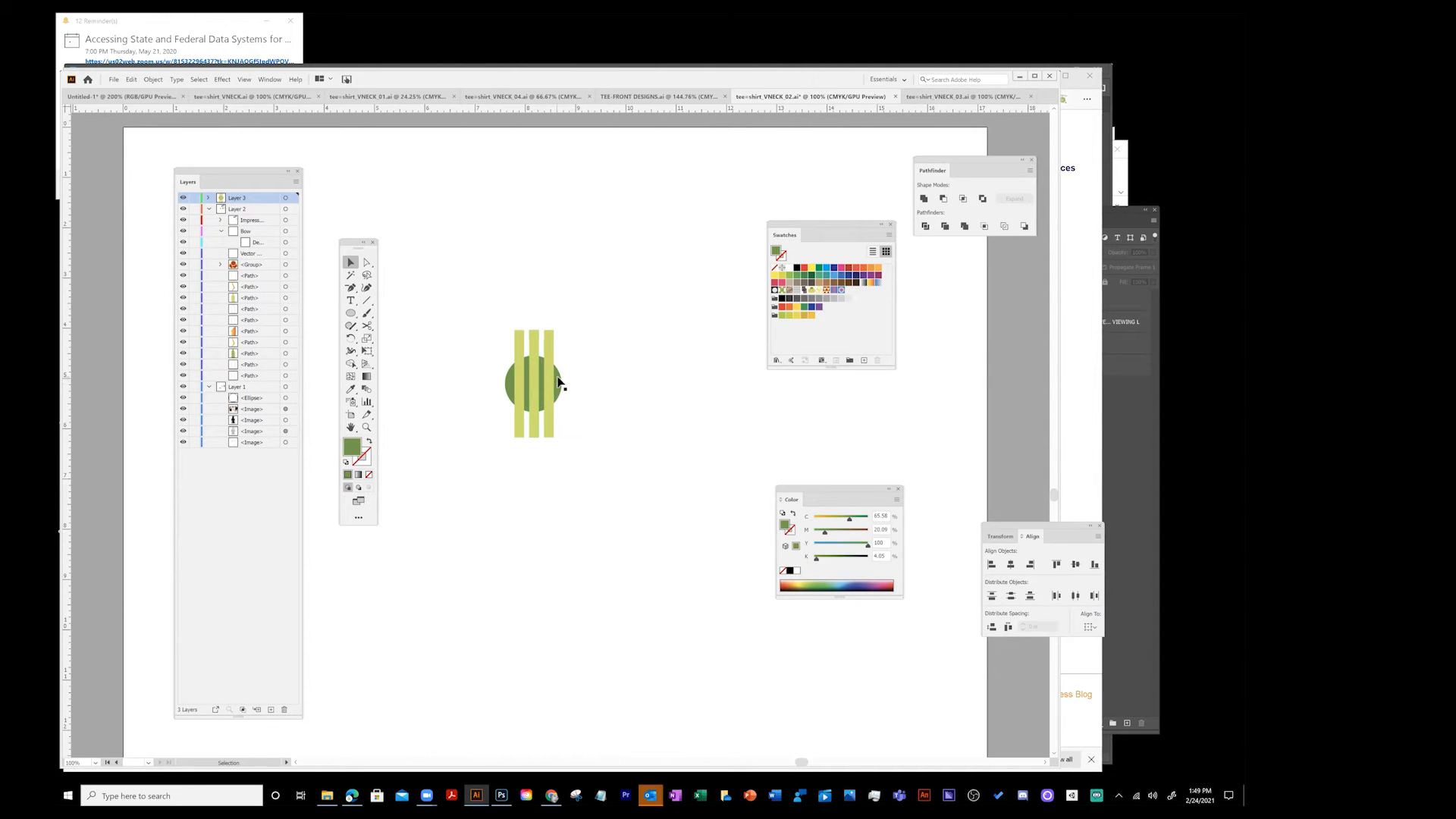
left_click_drag(497, 320, 677, 492)
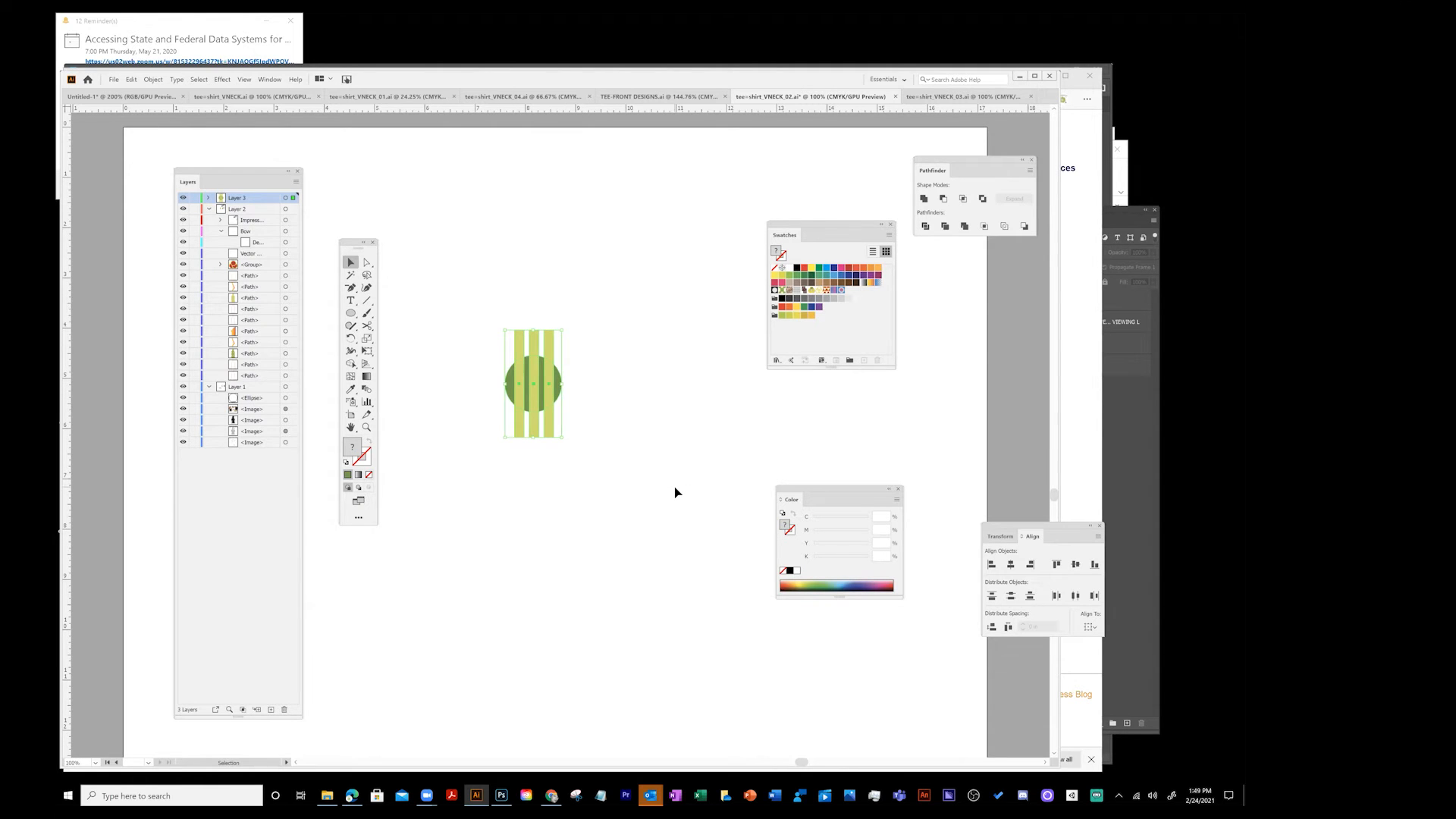
left_click(599, 240)
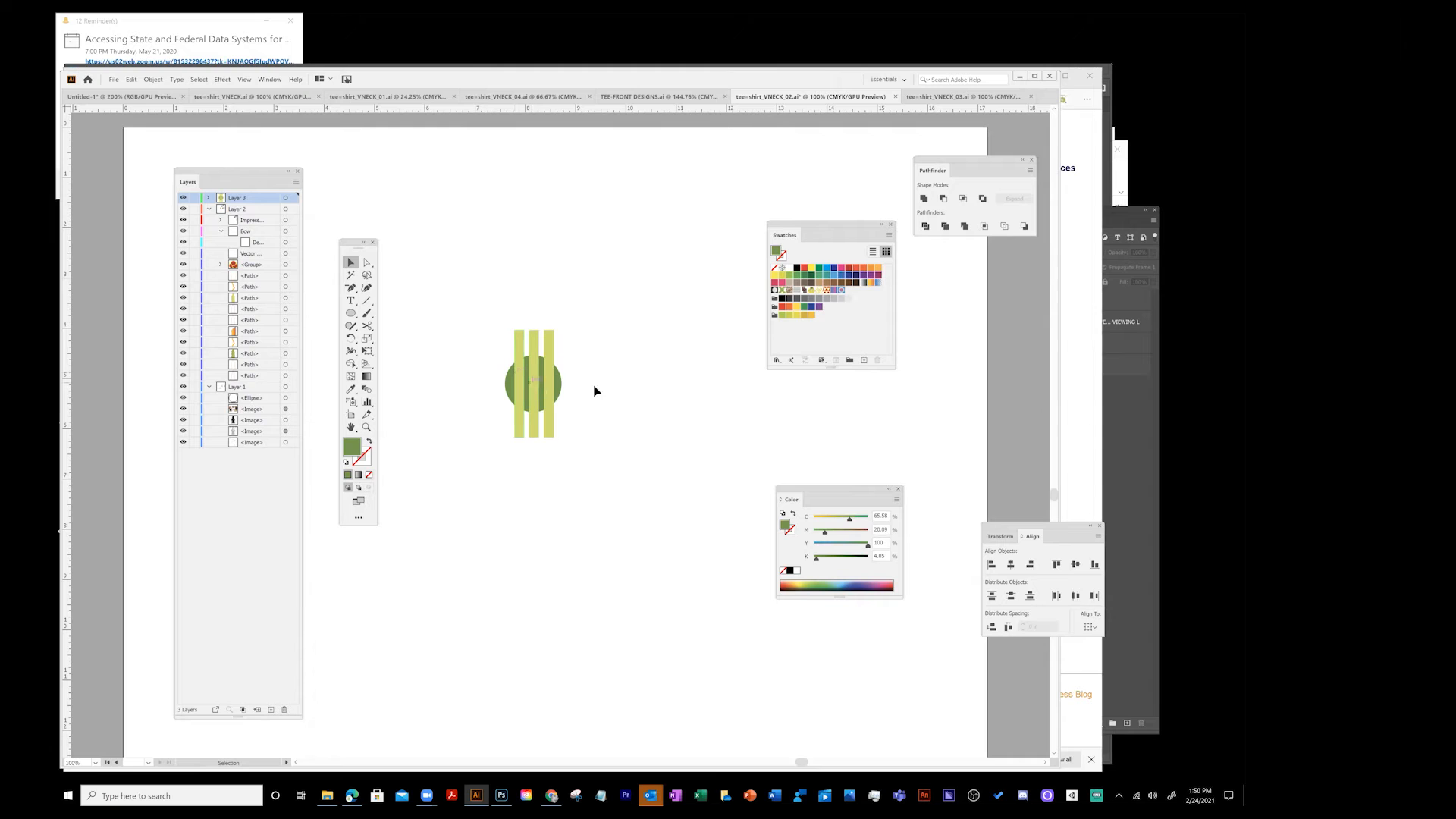
key("z")
left_click(543, 384)
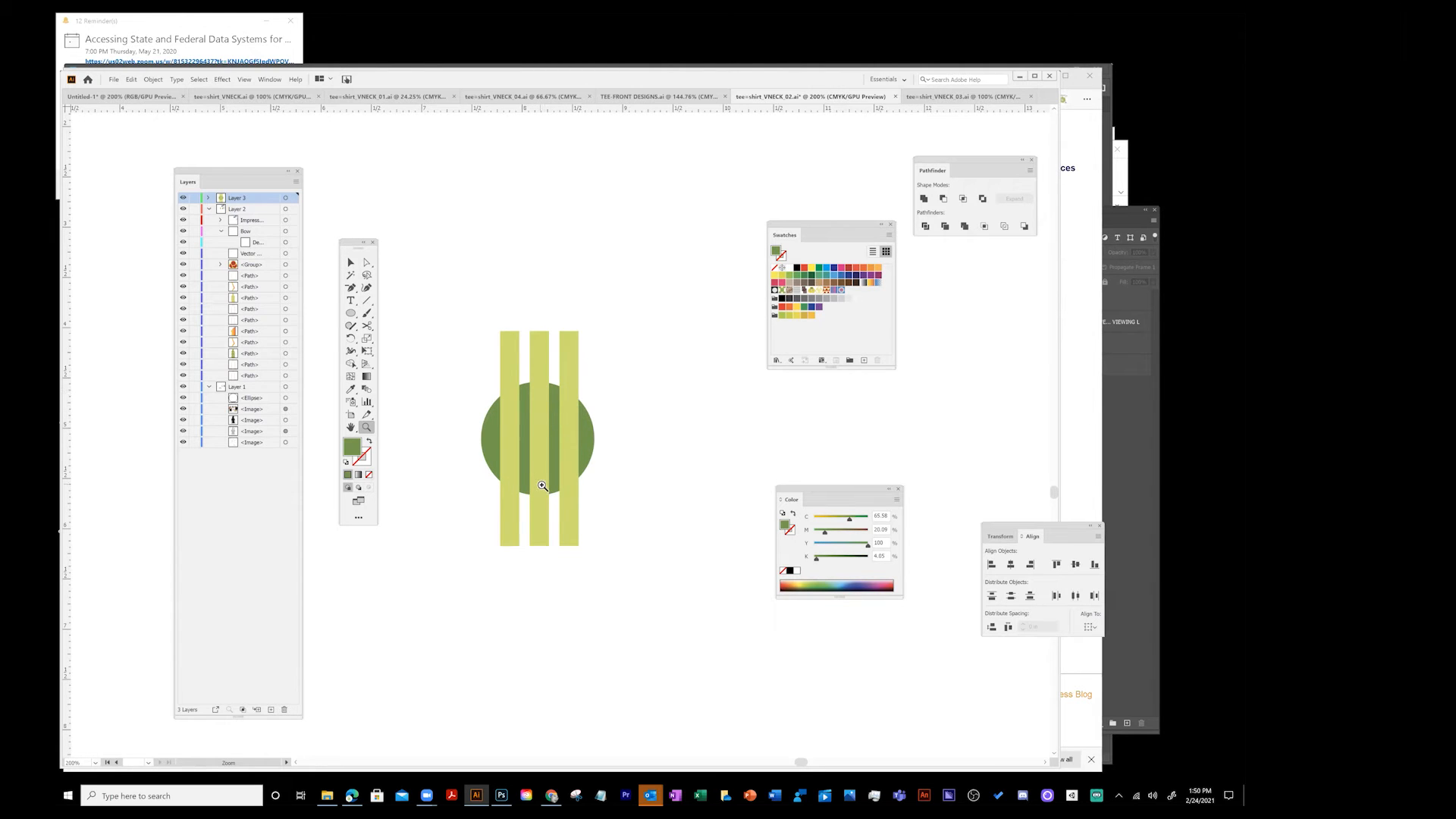
left_click(544, 417, "alt")
scroll(553, 394, "down", 2)
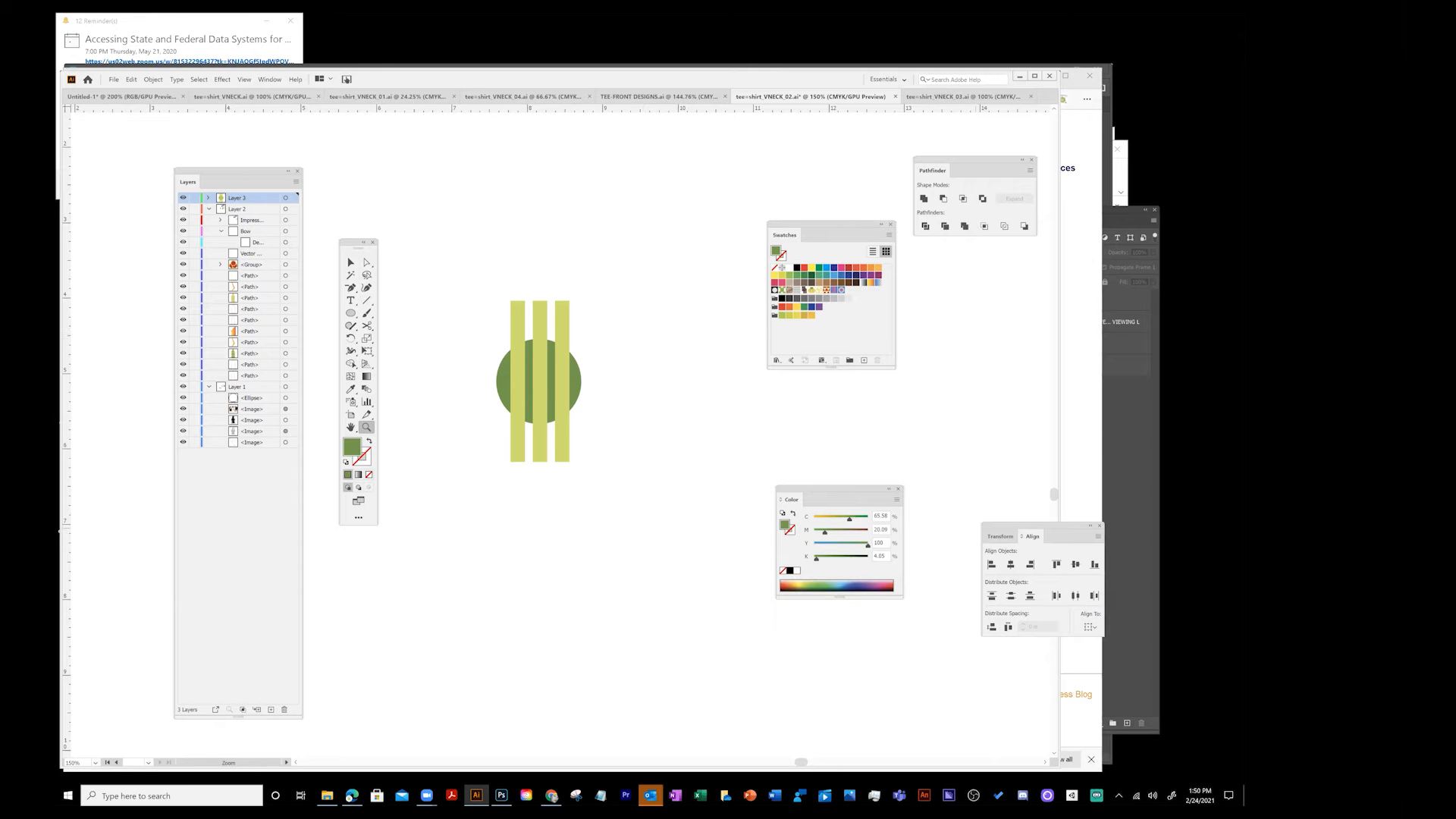
- Move the Align and Pathfinder panels up beside the Swatches panel
left_click_drag(1008, 531, 936, 285)
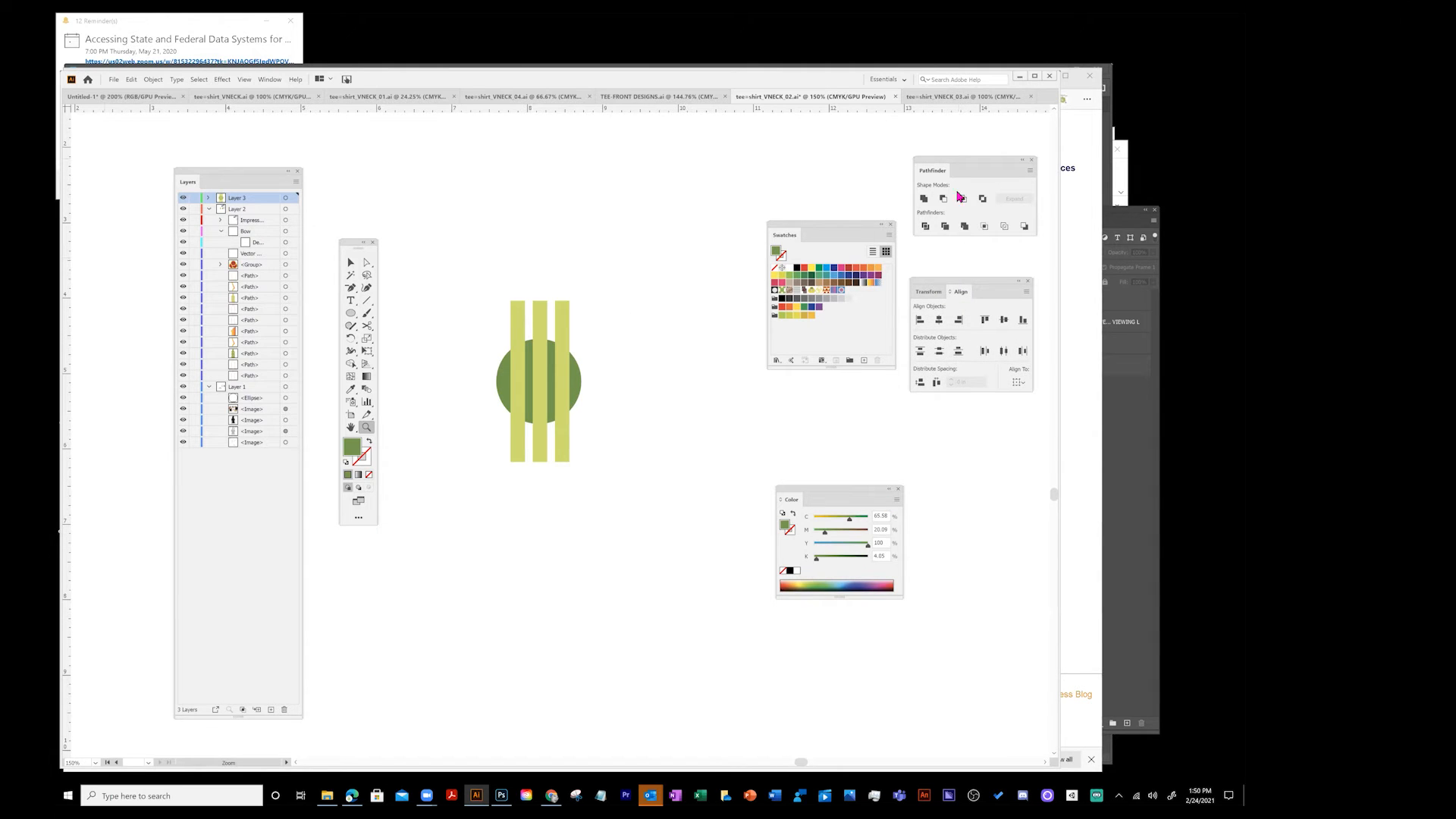
left_click_drag(958, 165, 952, 200)
left_click_drag(955, 199, 954, 198)
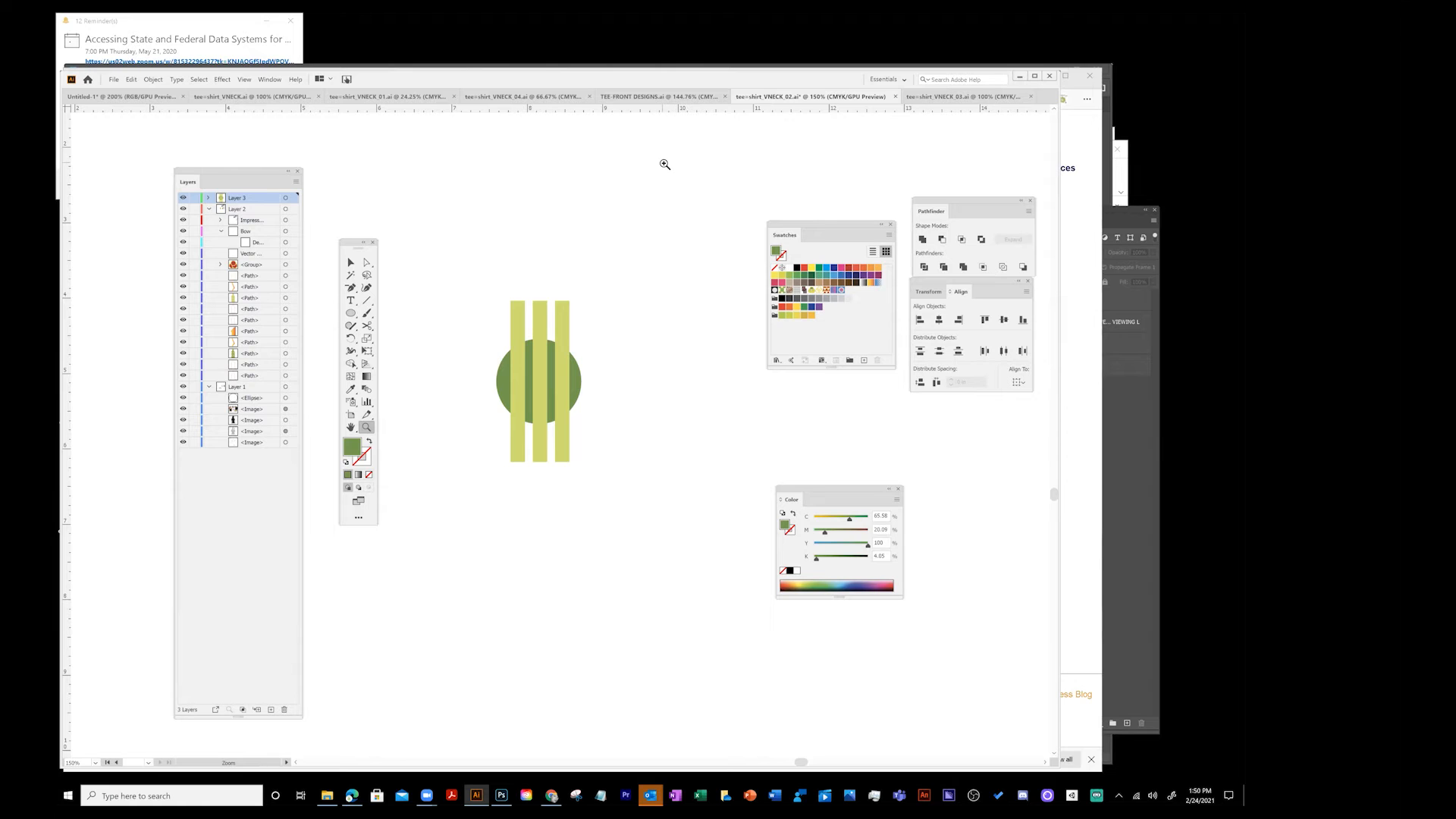
left_click(350, 263)
left_click(351, 315)
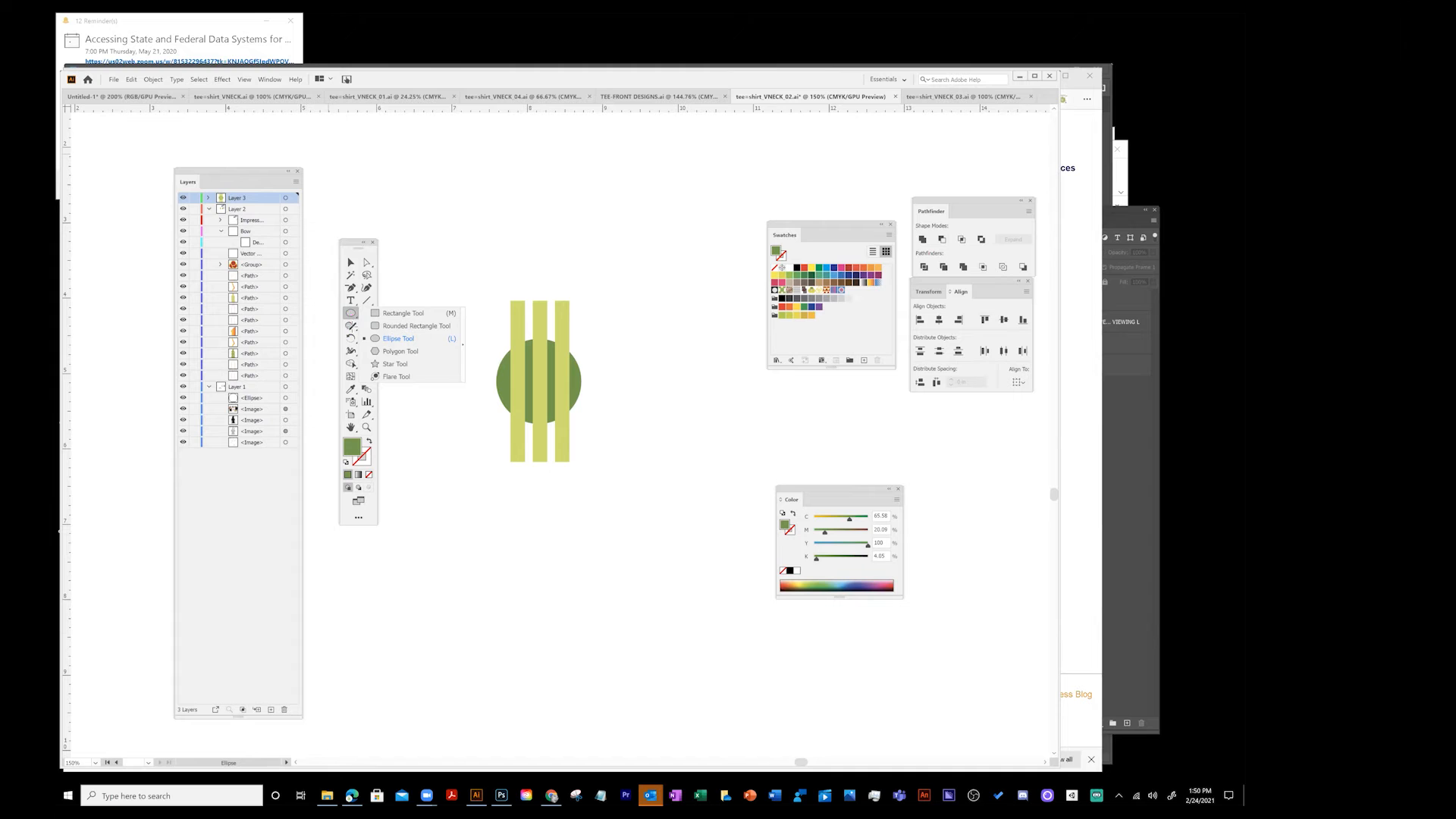
left_click(361, 520)
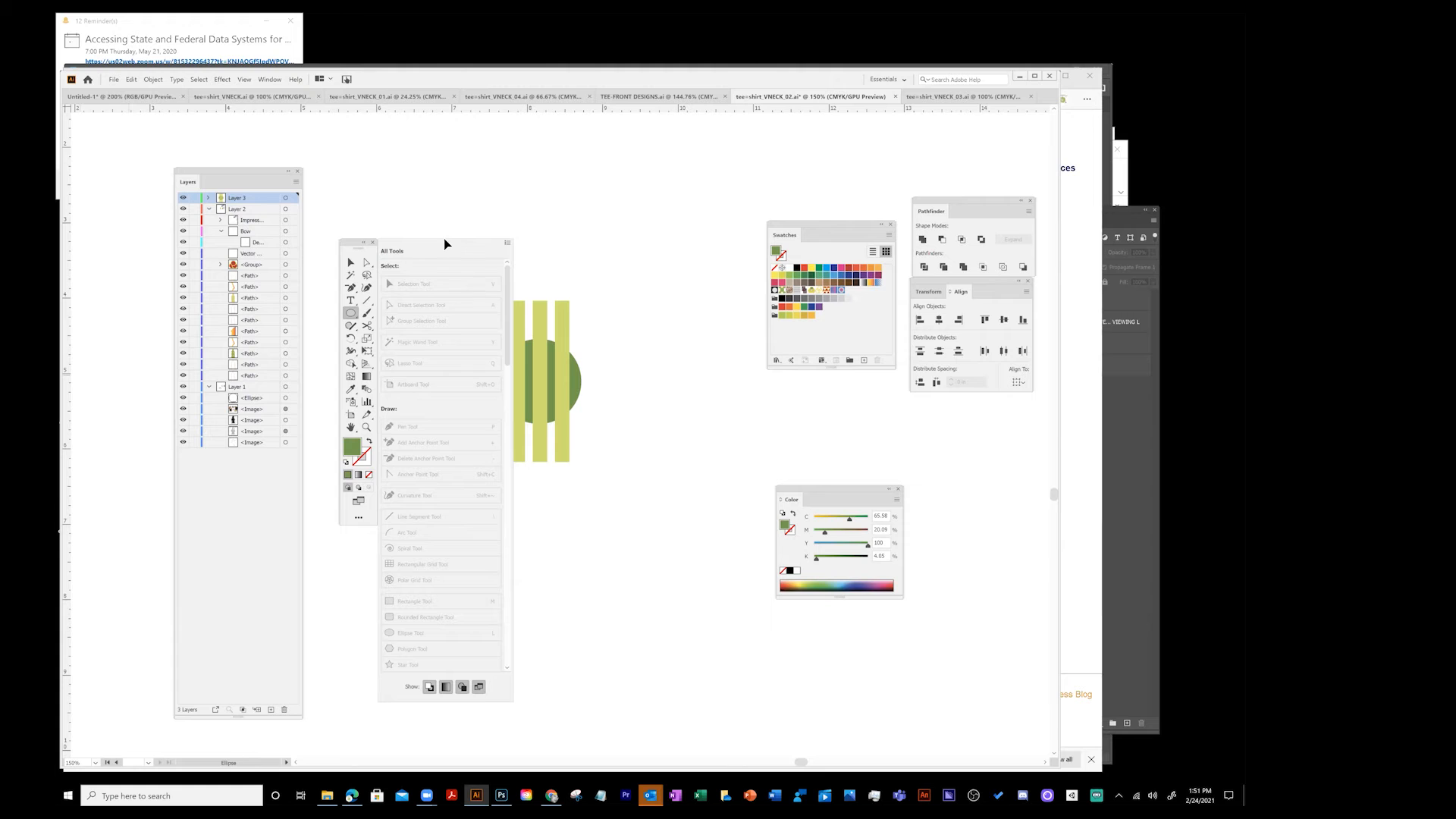
left_click(507, 242)
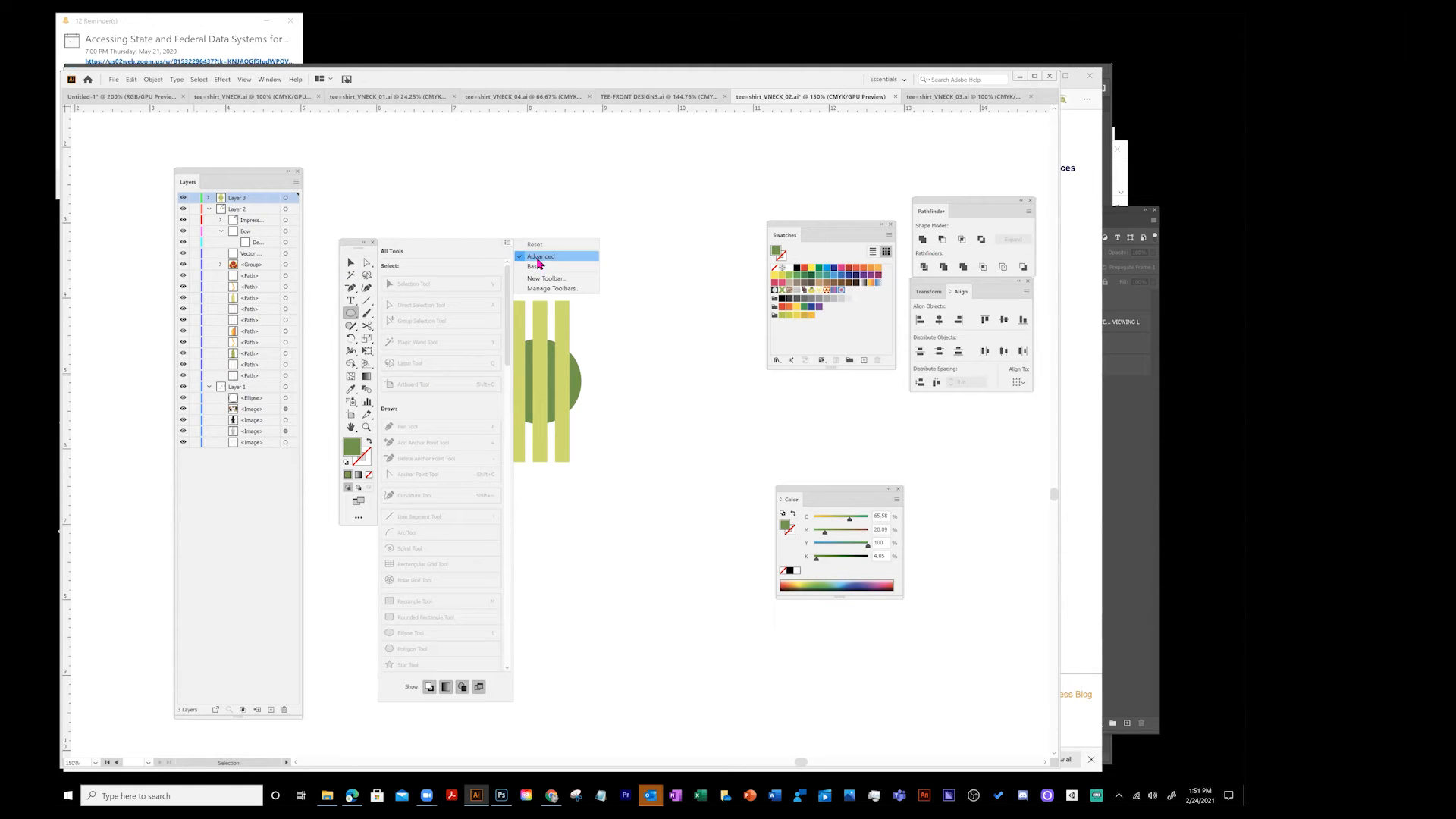
left_click(345, 532)
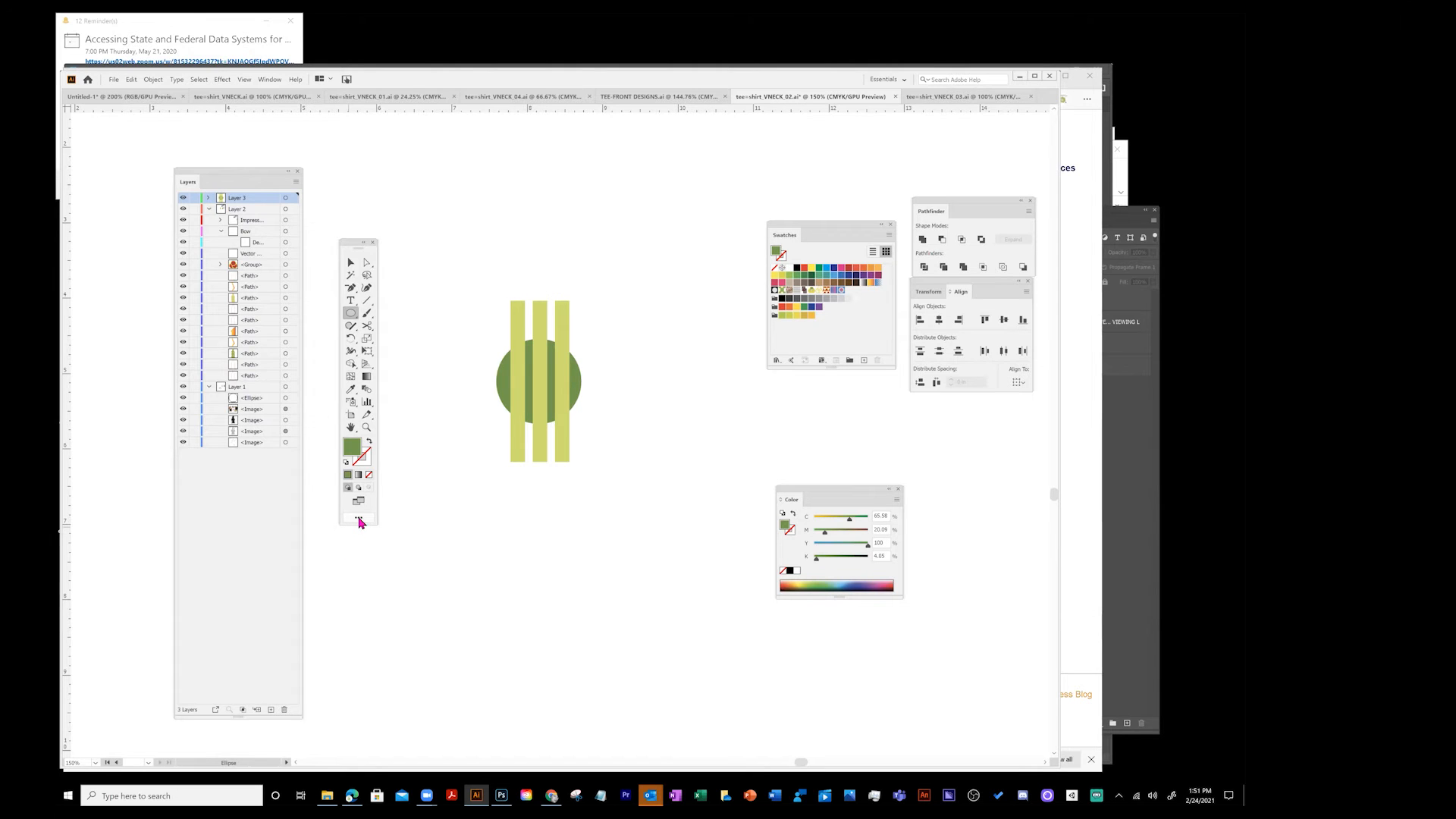
left_click(359, 519)
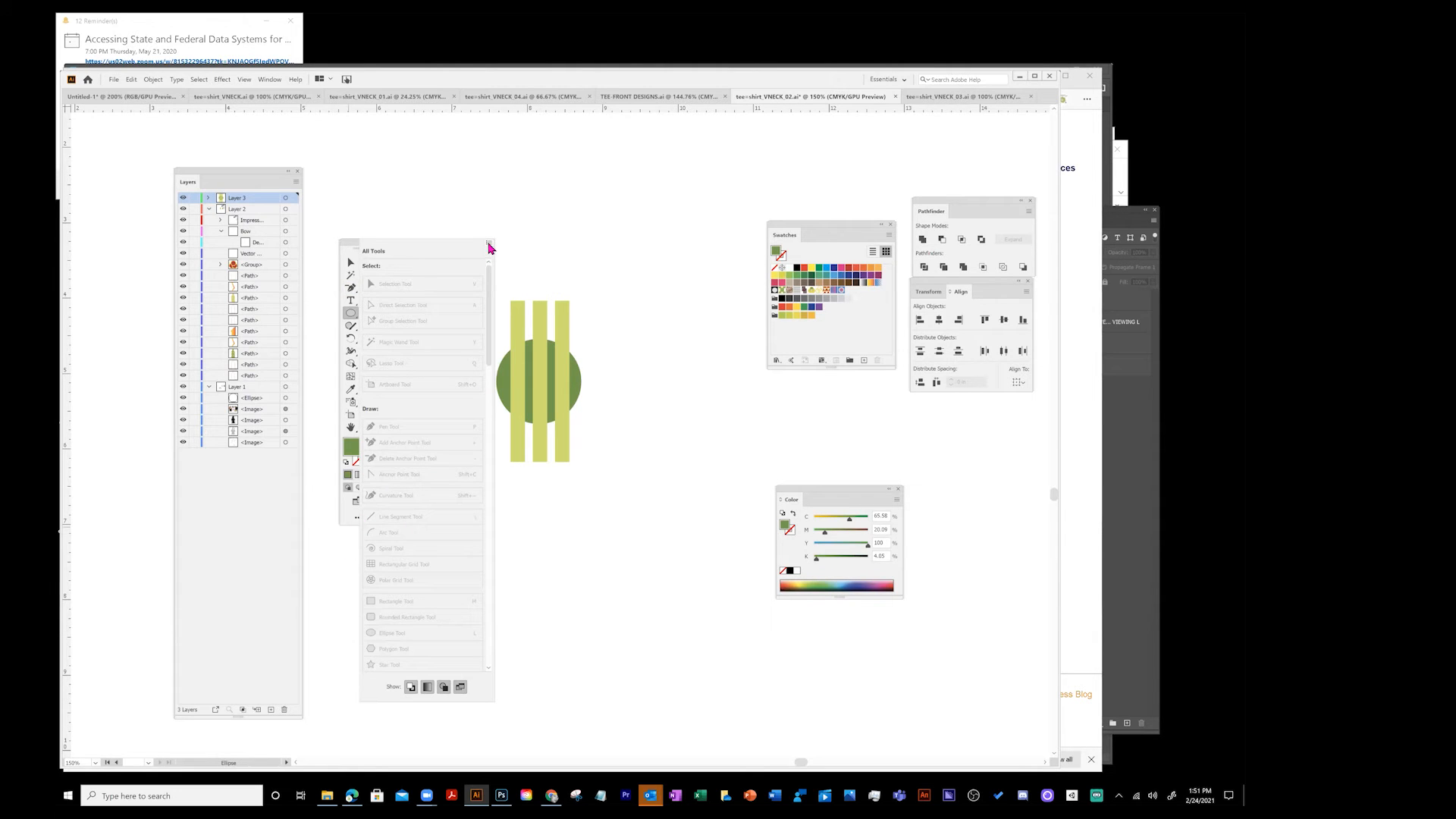
left_click(590, 202)
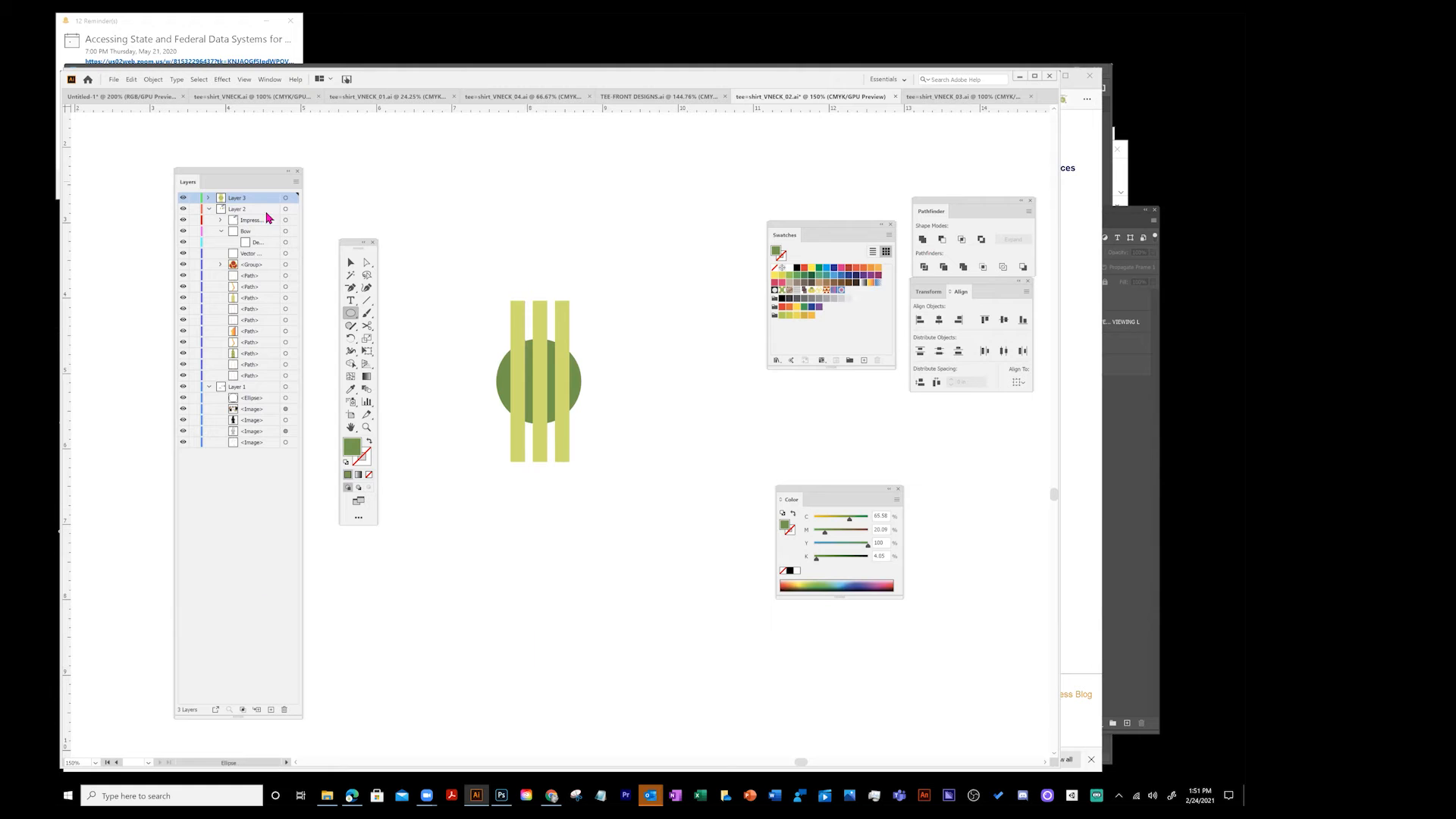
left_click(353, 316)
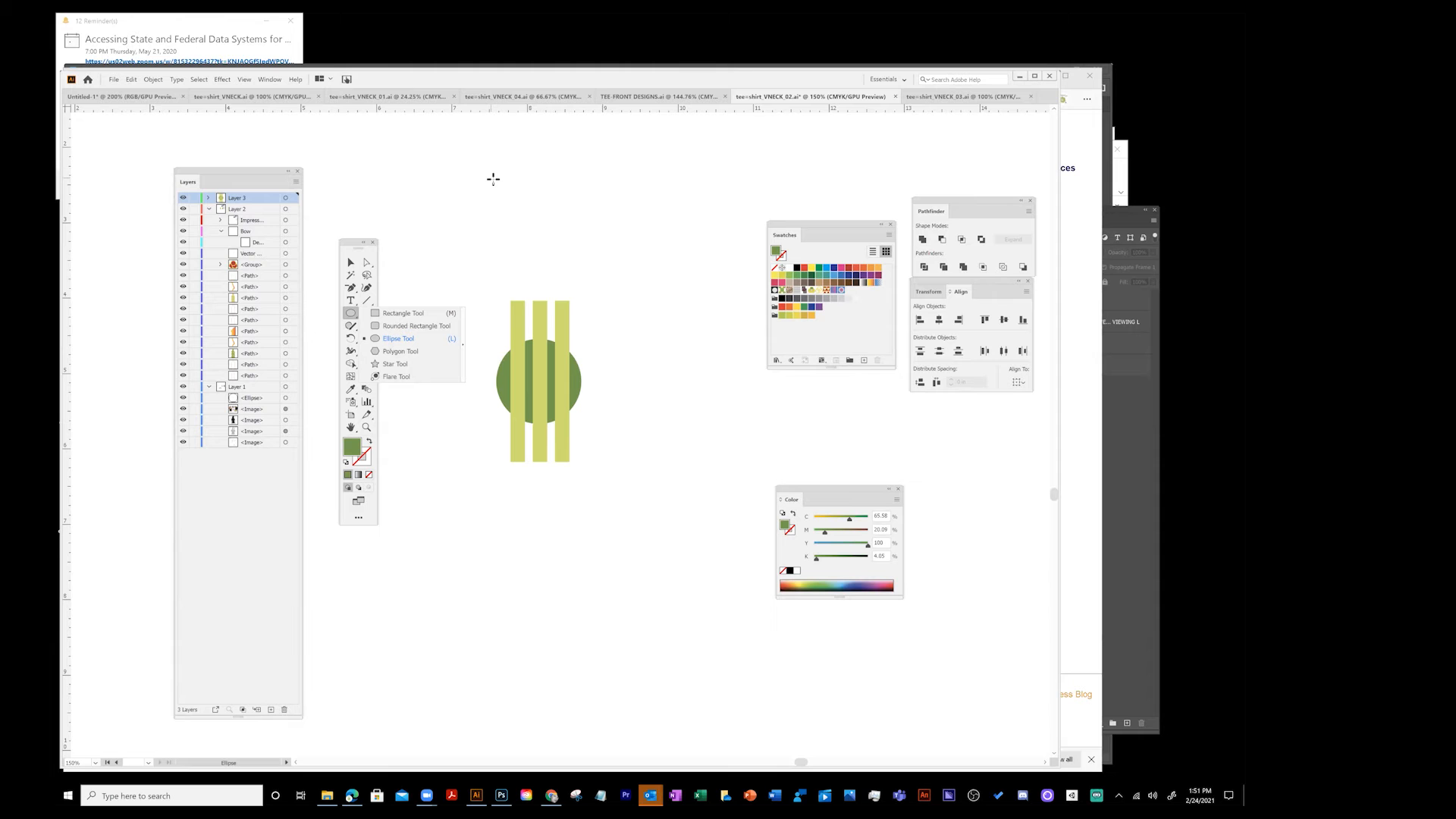
- Open the brown swirl pattern swatch in pattern editing mode, then exit pattern editing again
double_click(790, 294)
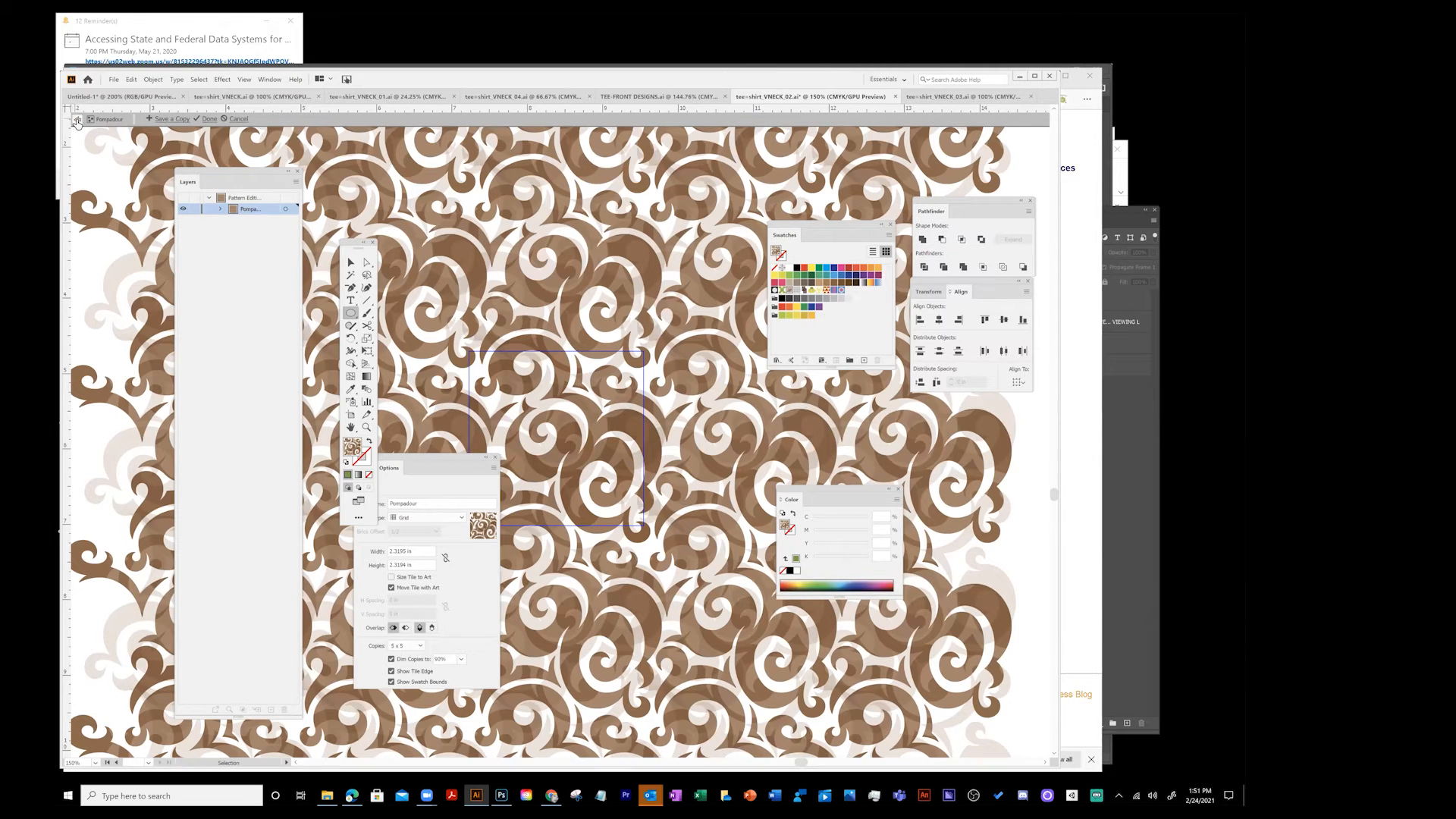
left_click(76, 122)
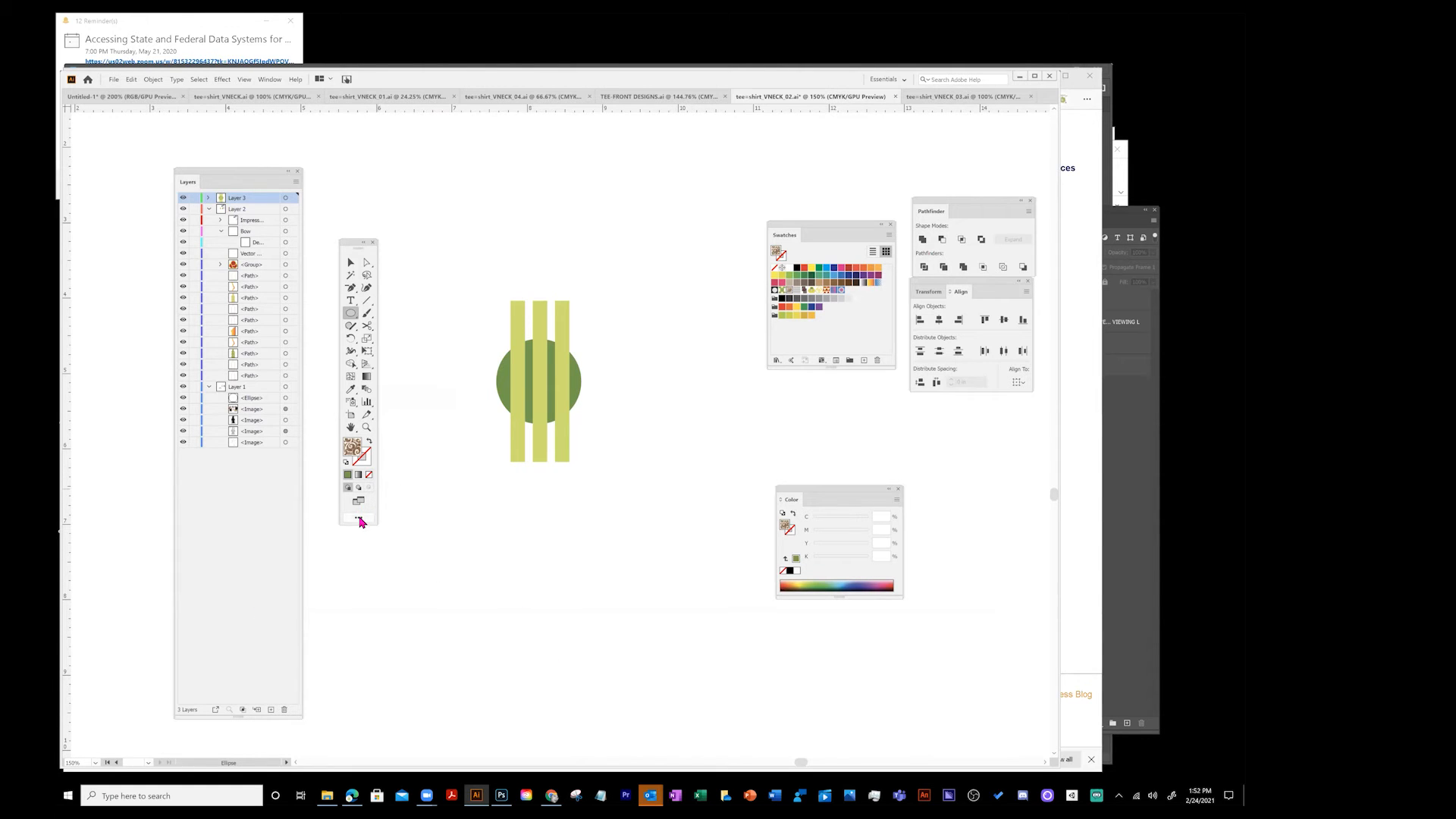
left_click(269, 79)
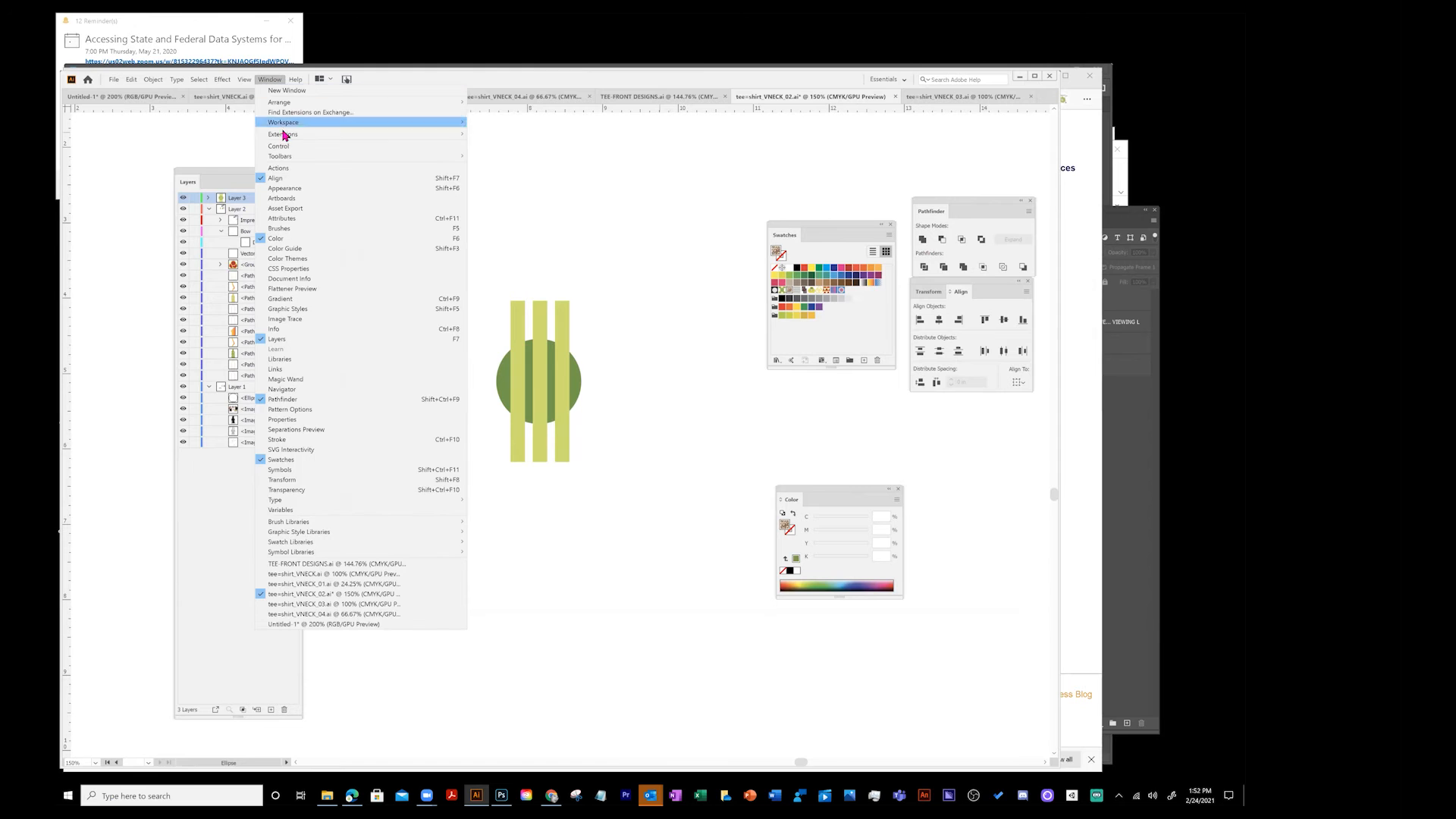
mouse_move(318, 123)
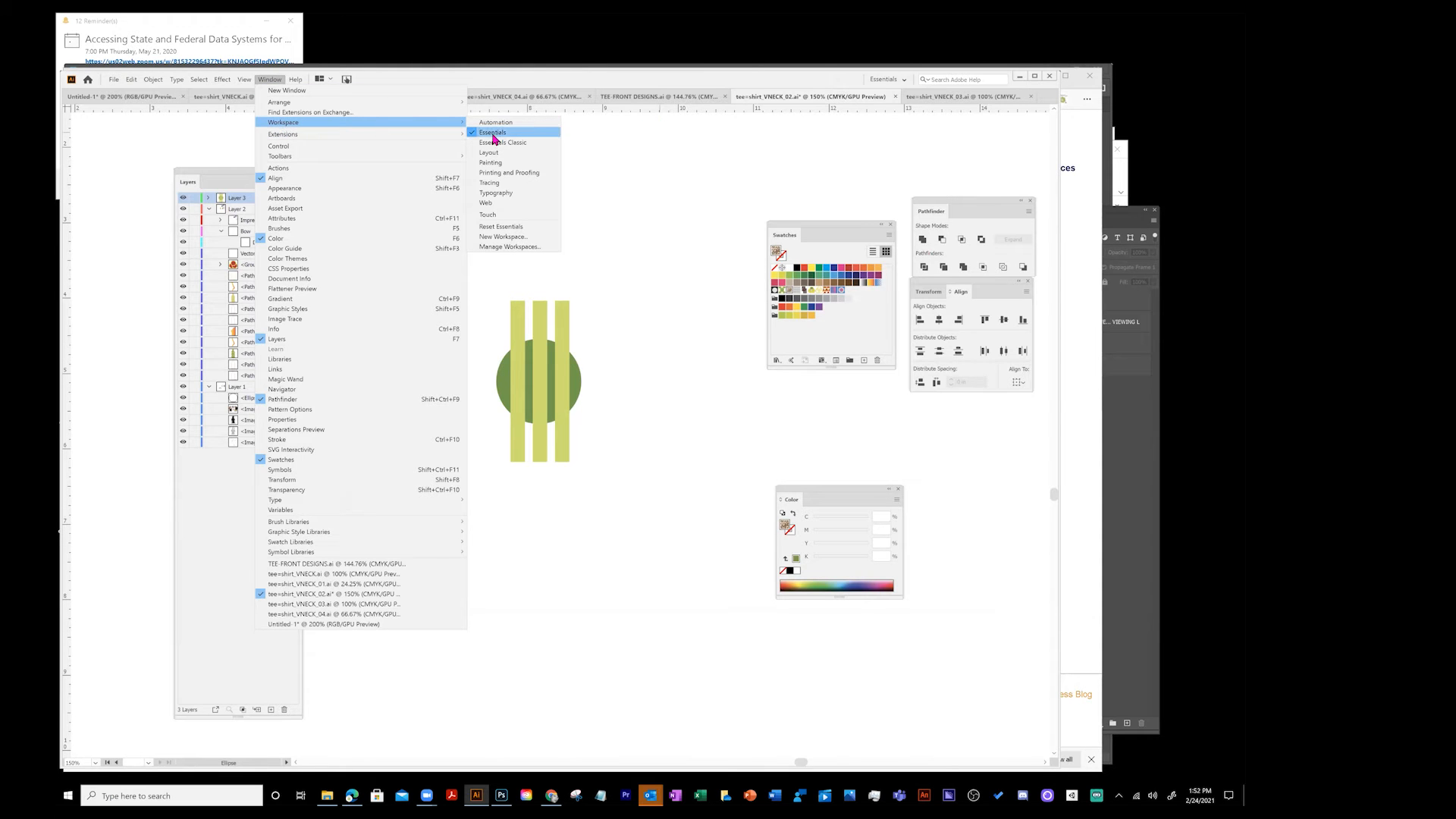
left_click(636, 150)
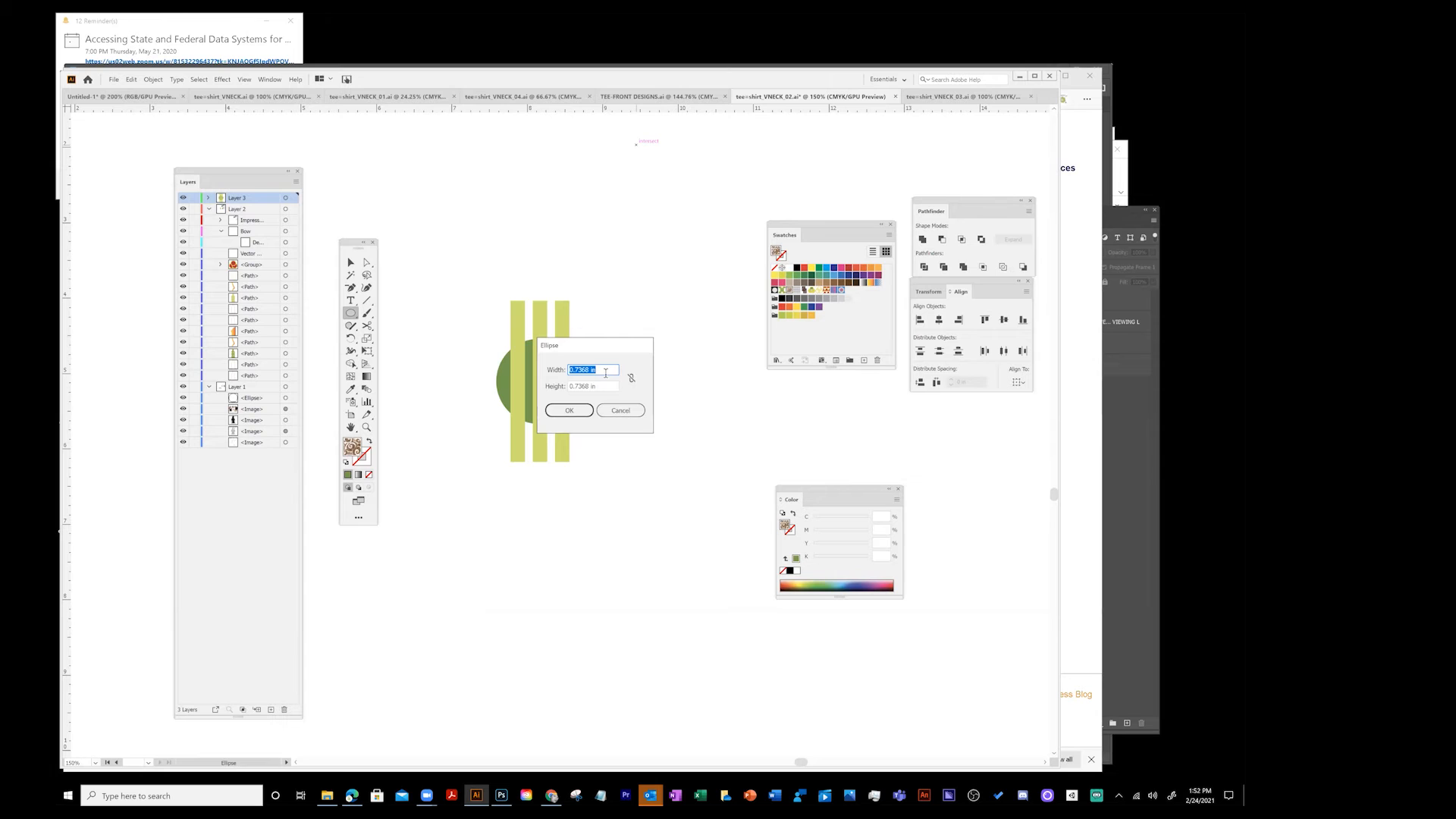
left_click(637, 411)
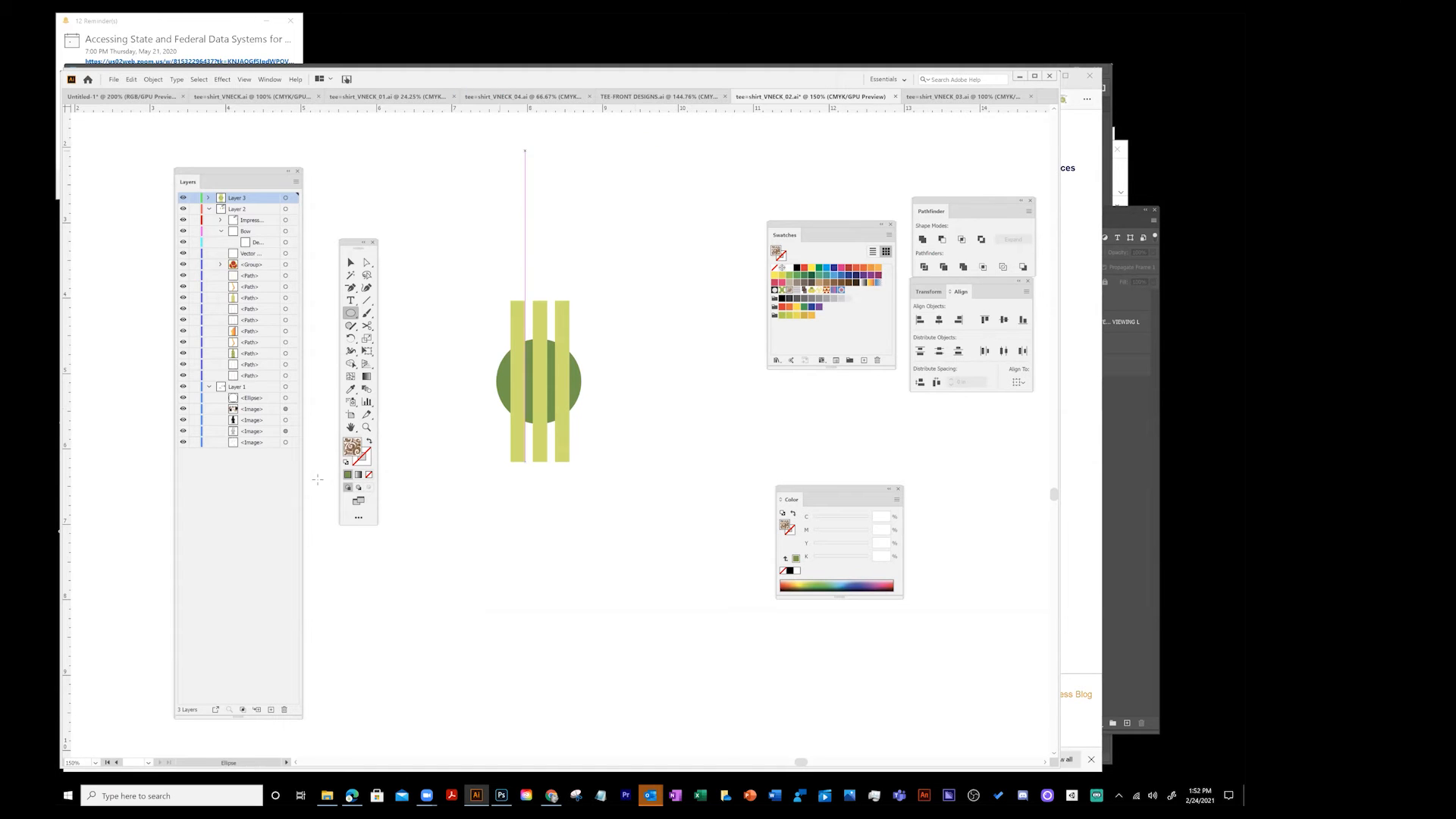
- Switch the toolbar to the Advanced tool set and return to the Selection tool
left_click(359, 519)
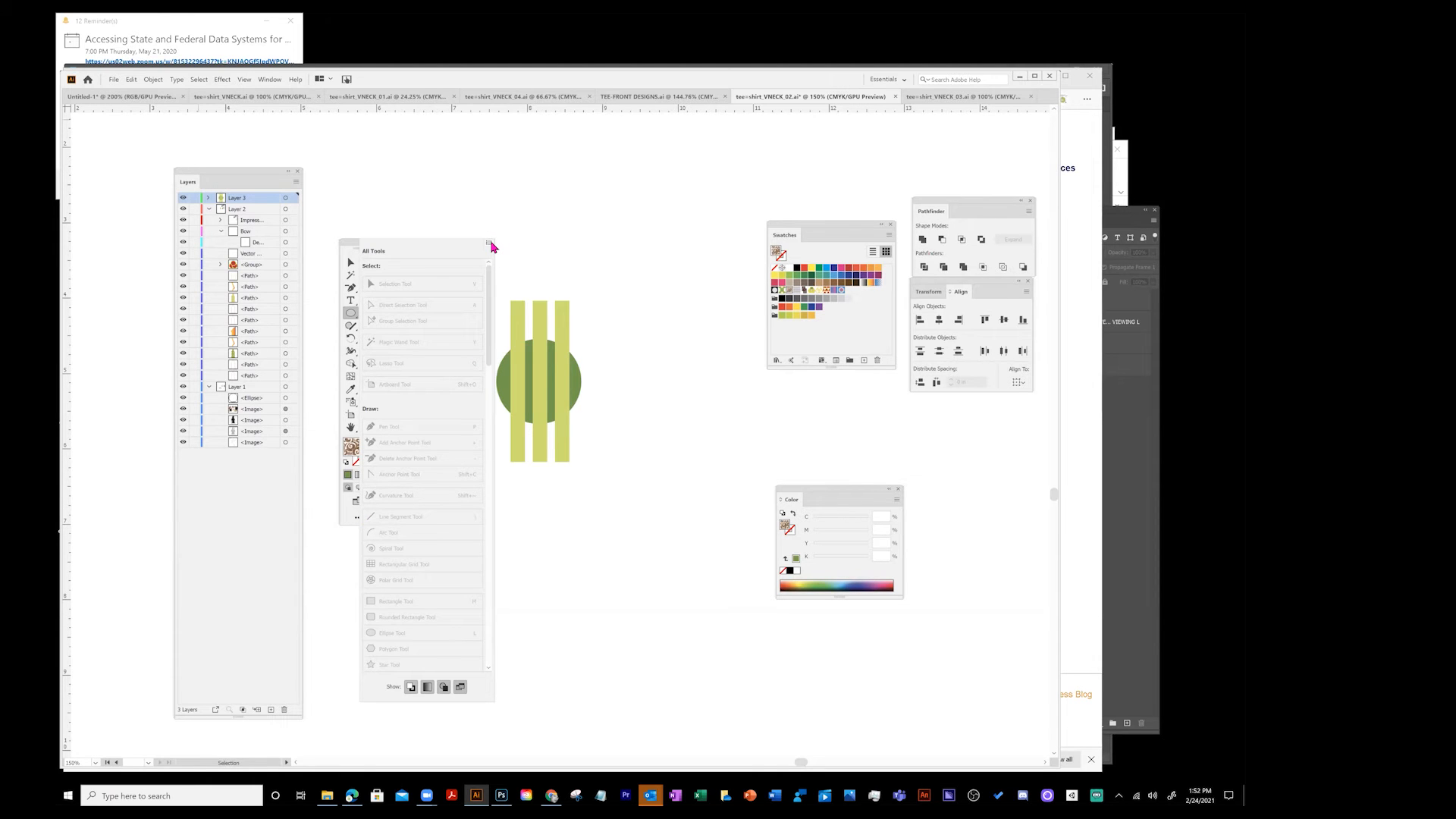
left_click(355, 555)
left_click(361, 519)
left_click(489, 244)
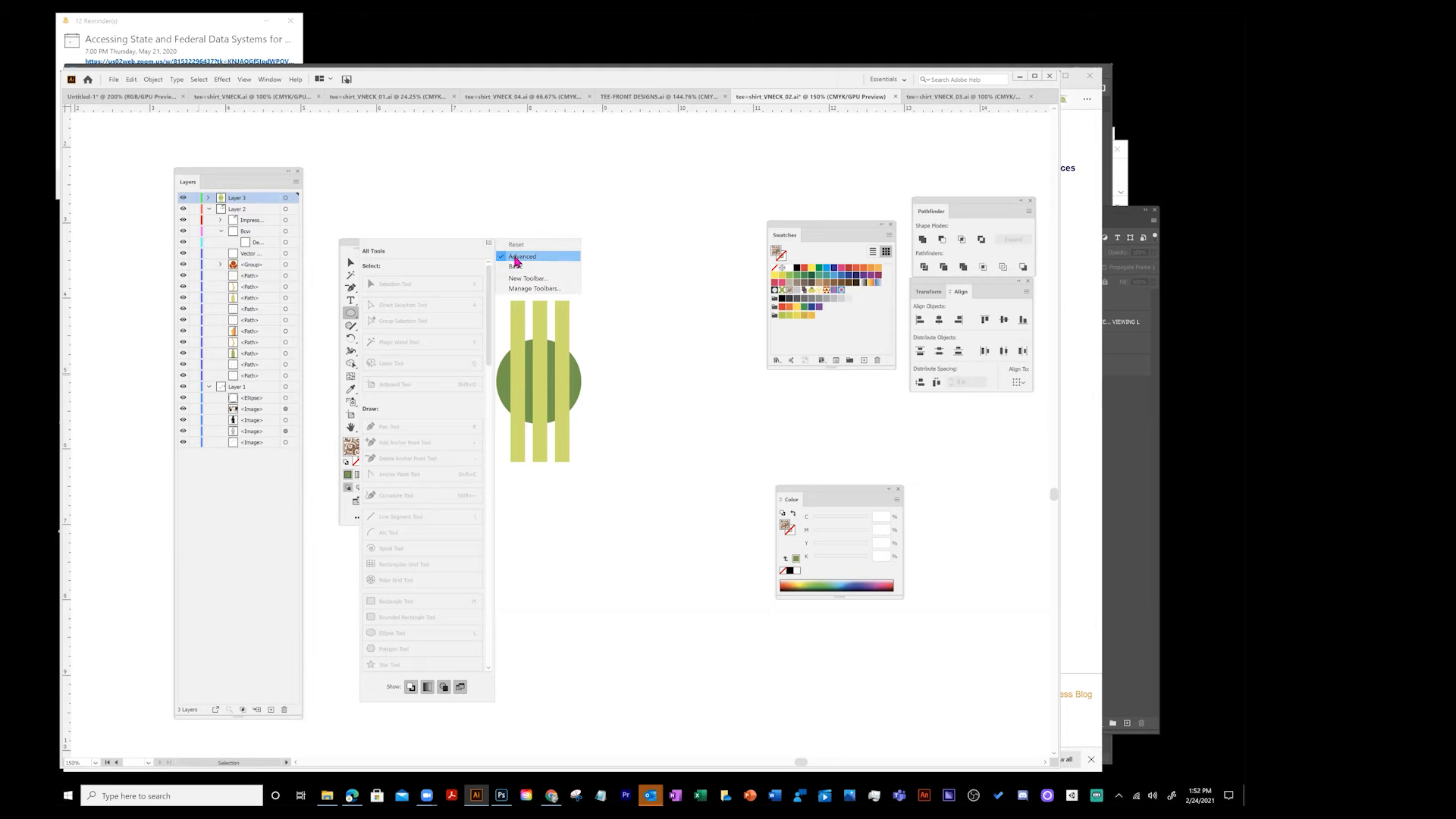
left_click(520, 257)
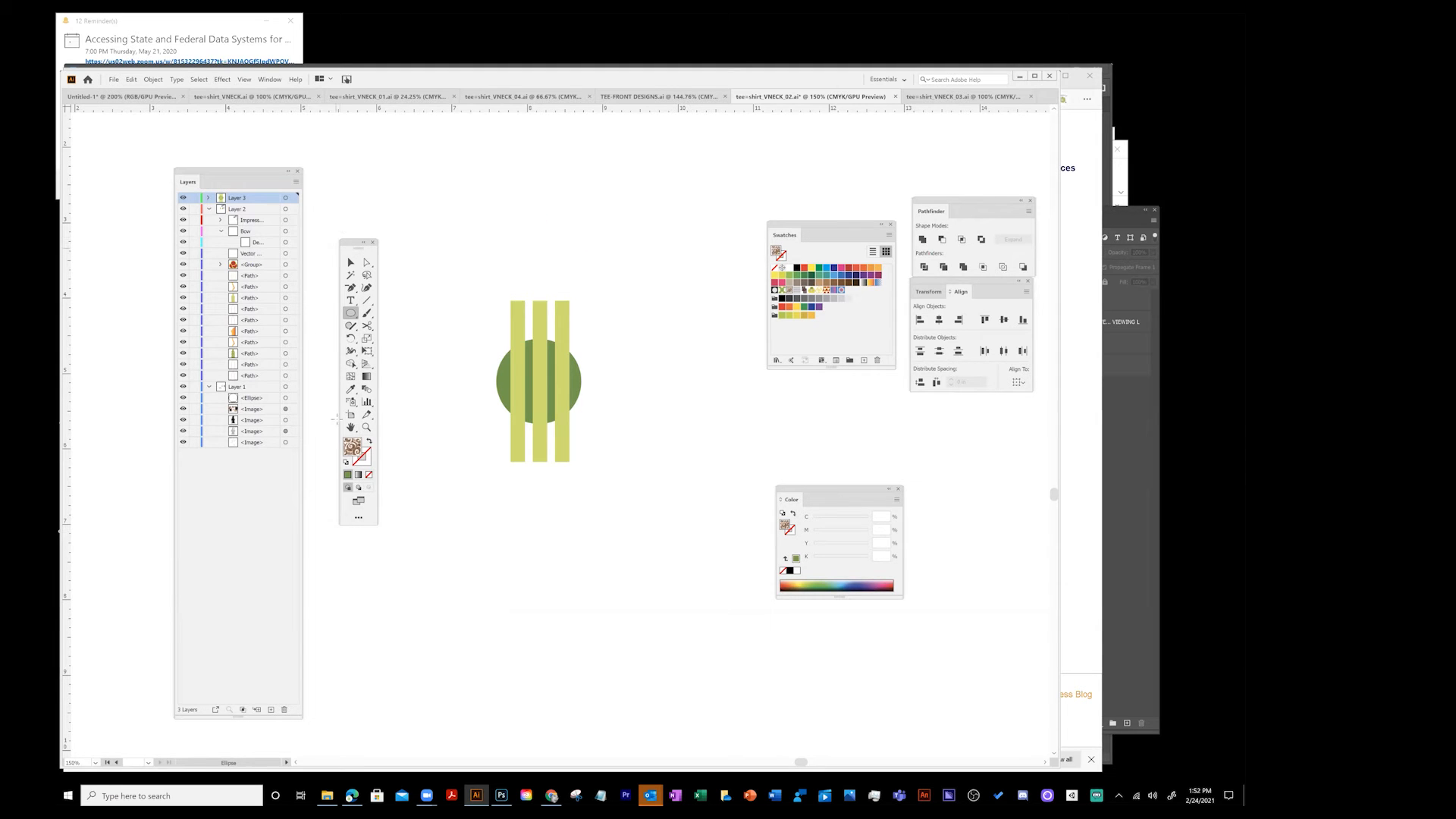
left_click(367, 312)
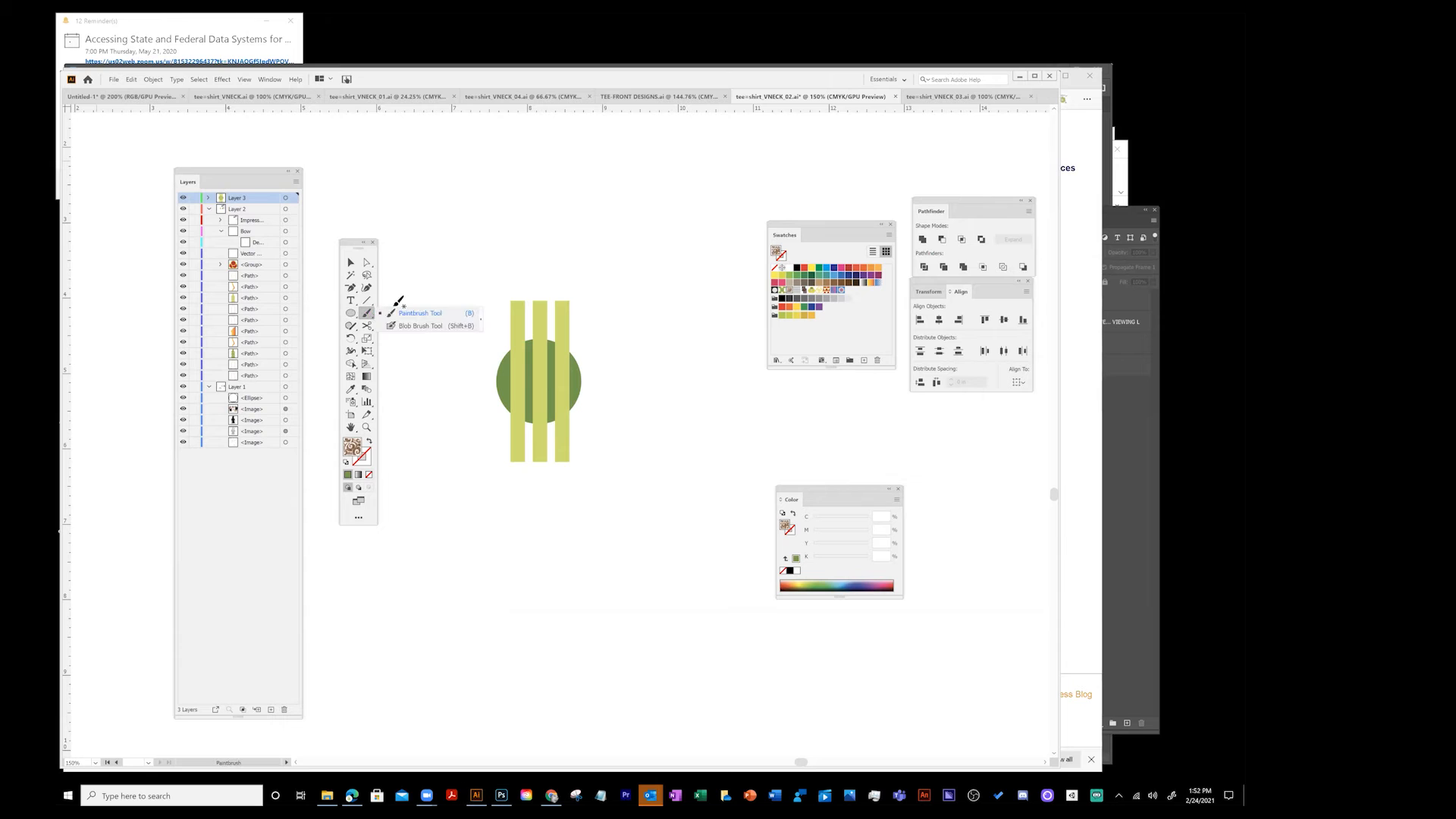
left_click(351, 262)
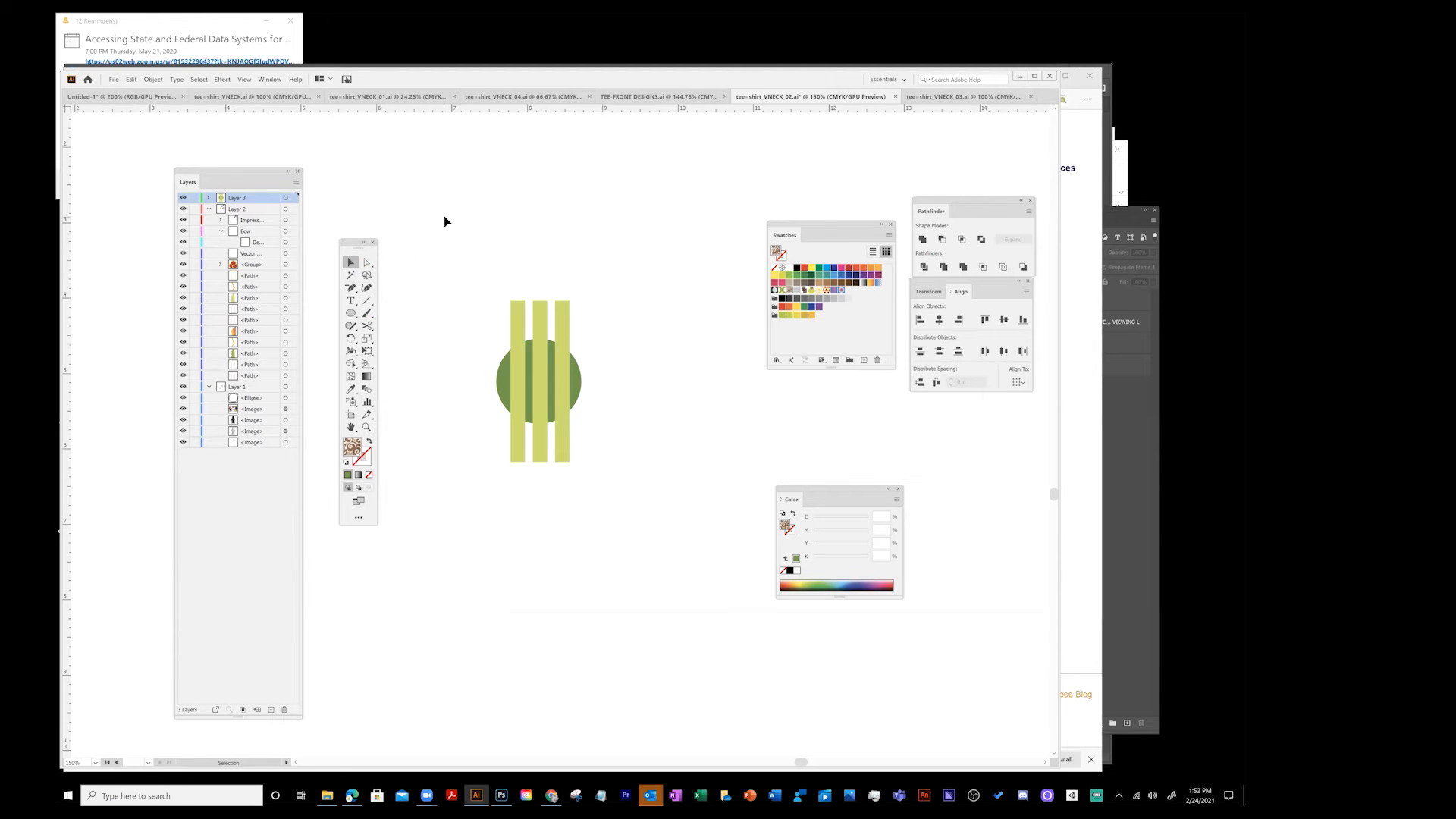
- Expand the top layer, collapse the other two layers and select the green circle
key("z")
left_click(351, 265)
left_click(498, 379)
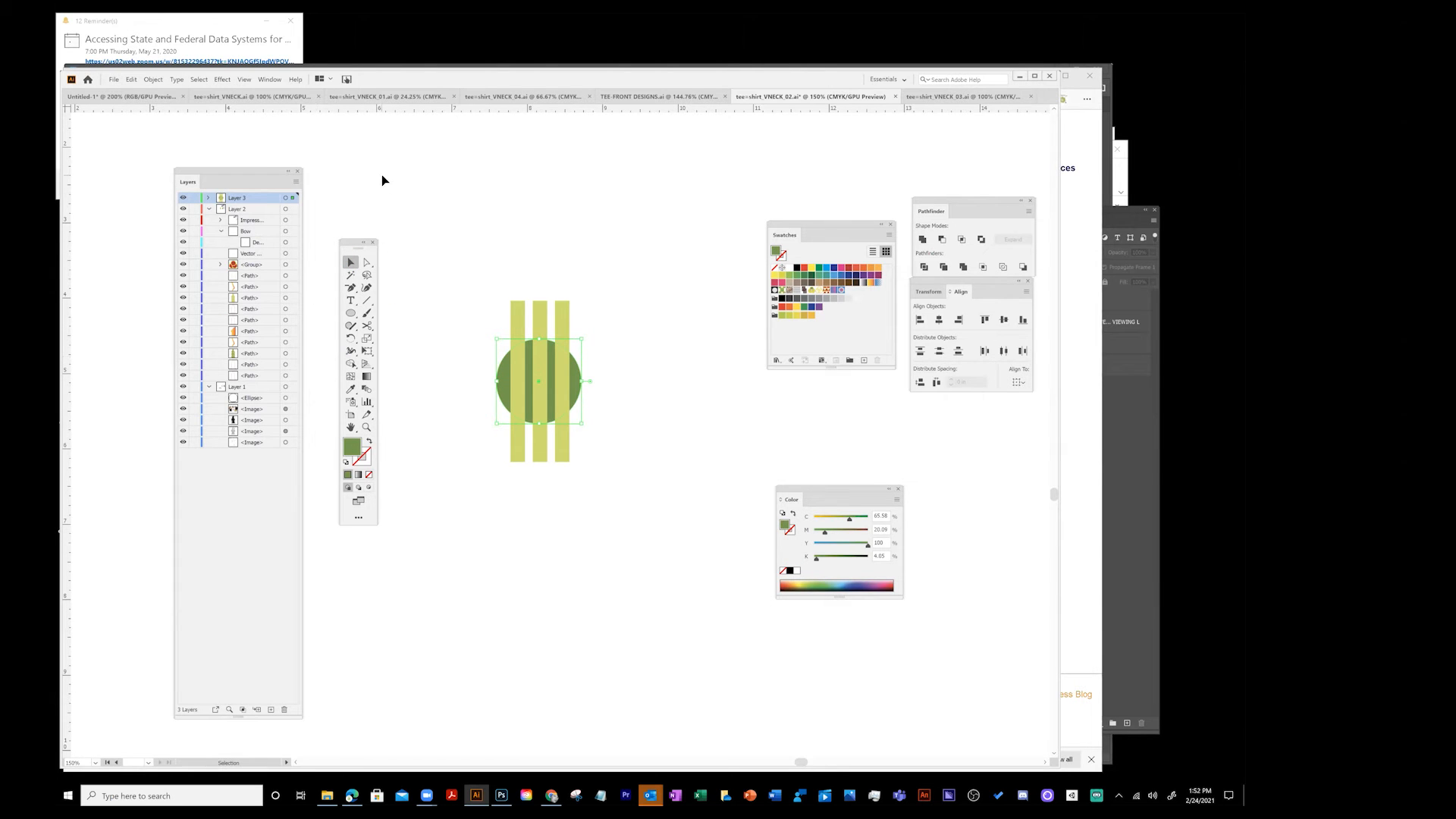
left_click(207, 201)
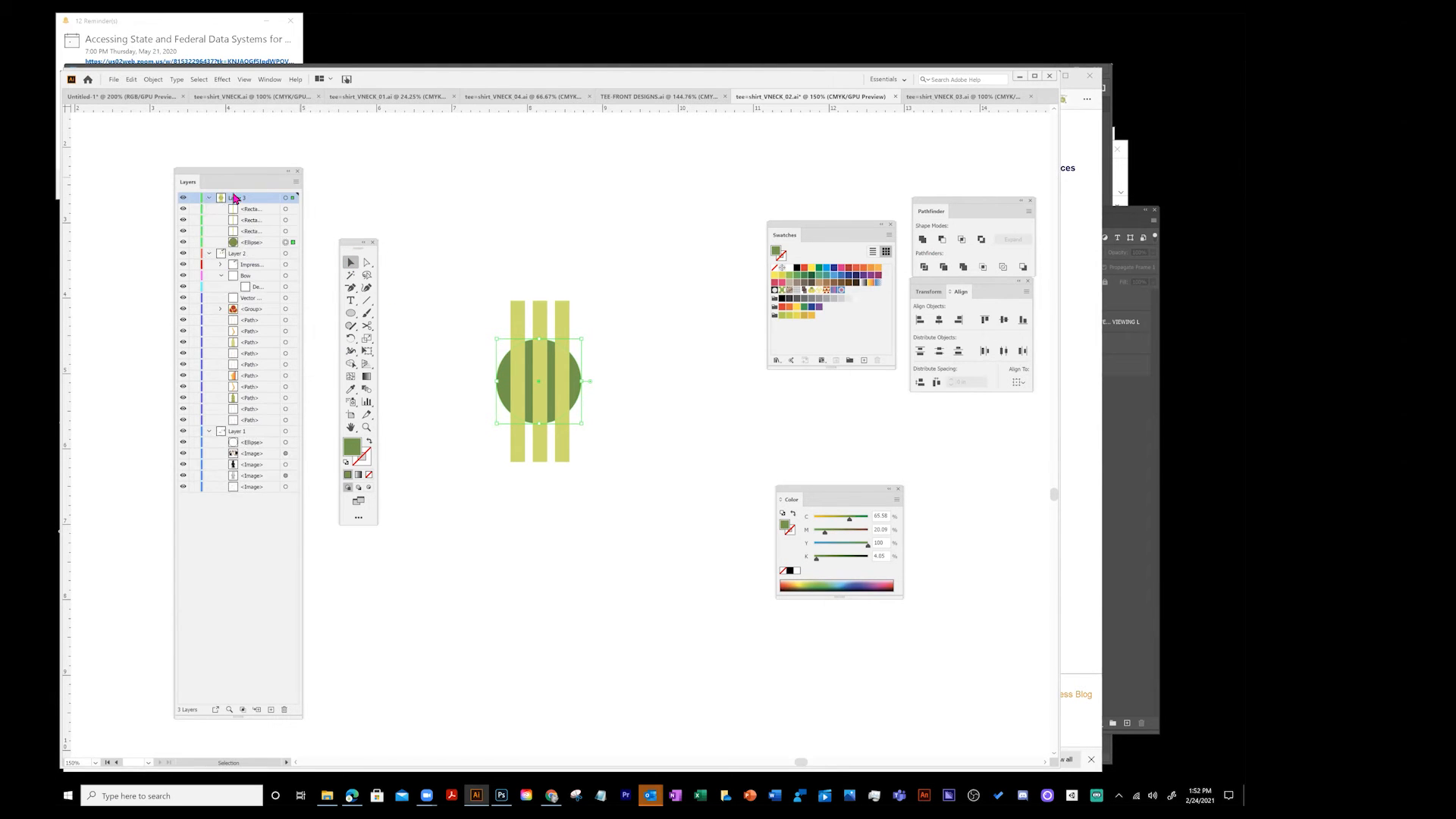
left_click(452, 203)
left_click(210, 254)
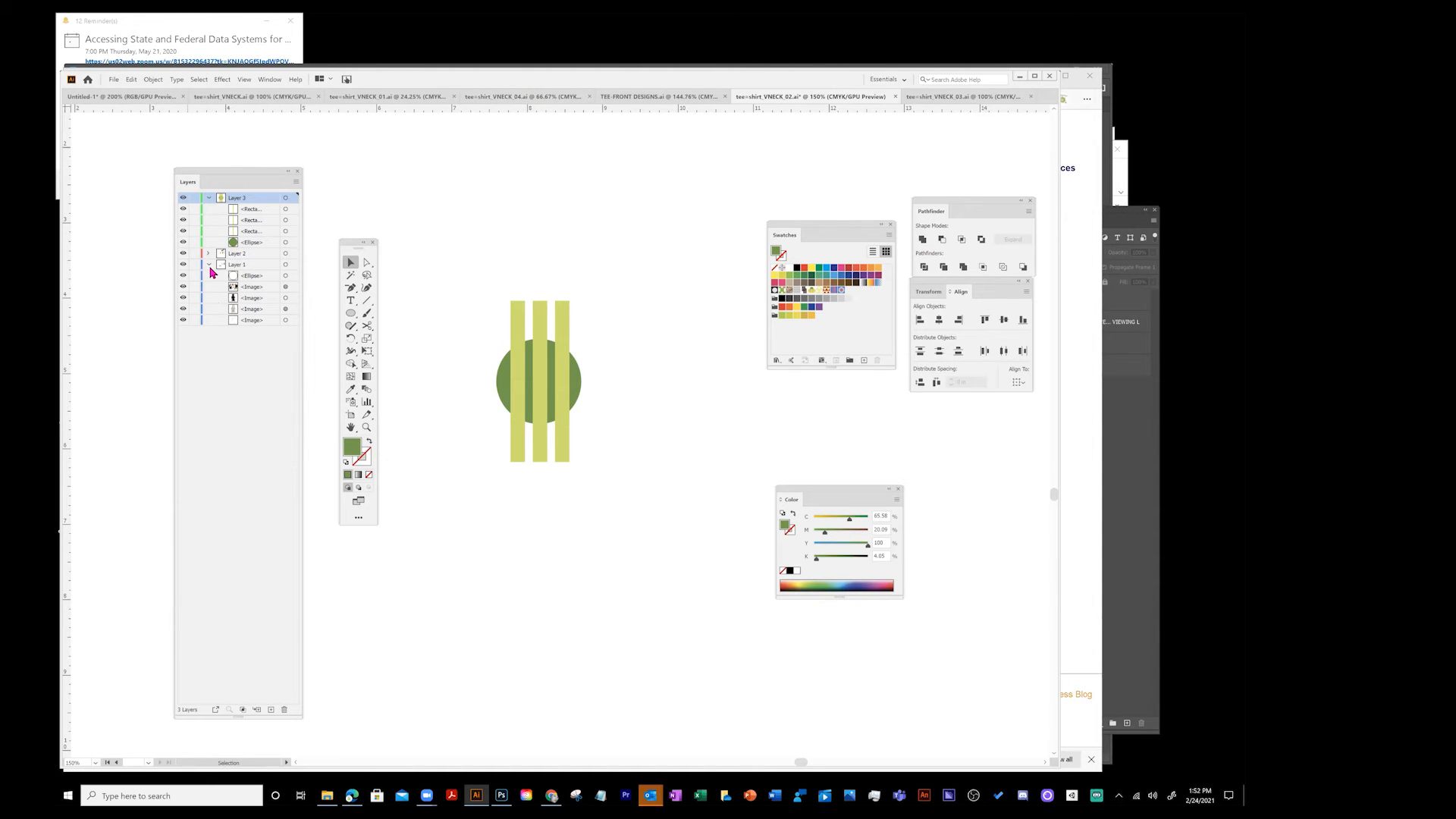
left_click(209, 265)
left_click(502, 382)
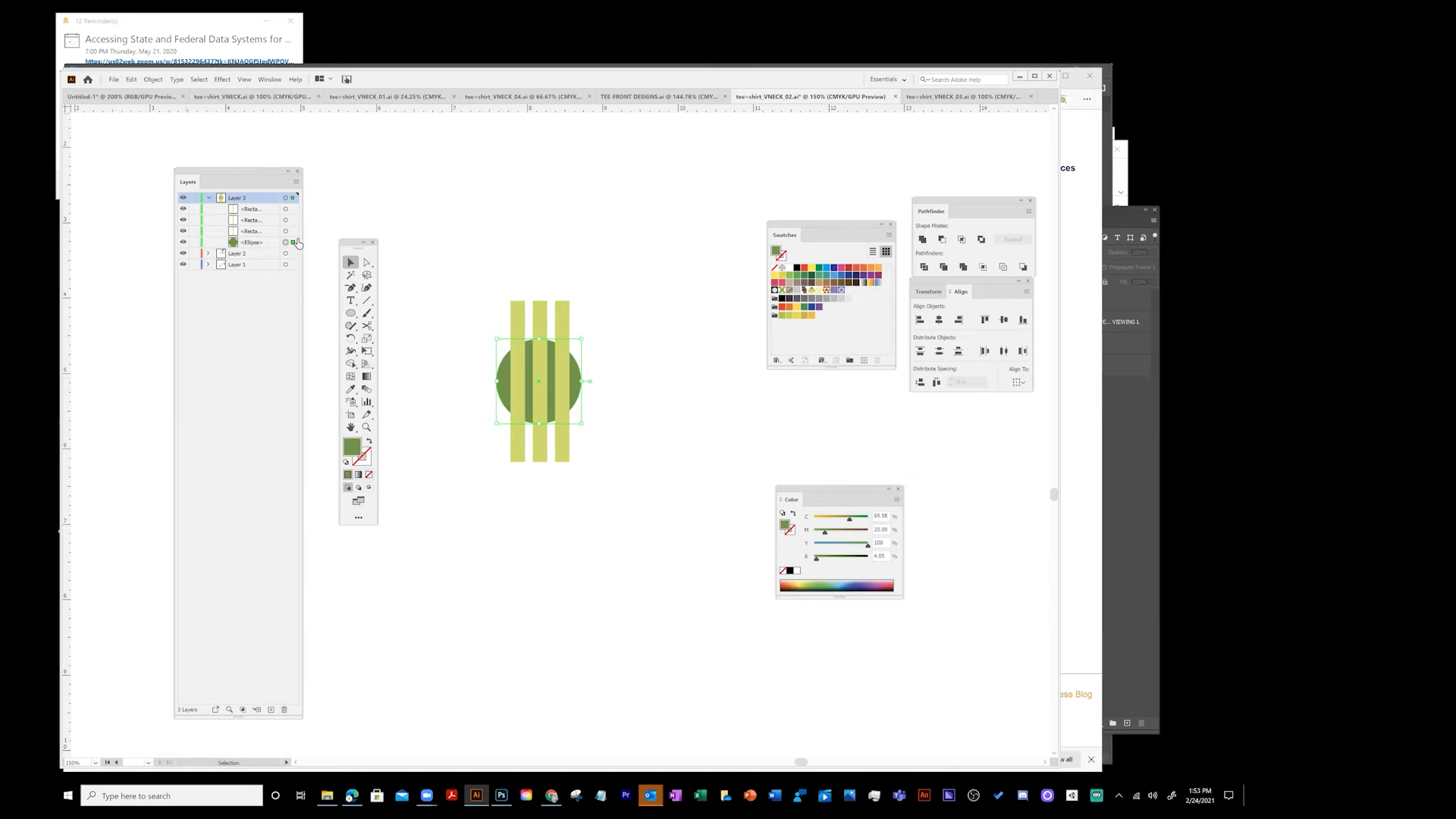
- Move the circle to the top of its layer, then send it back behind the stripes
left_click_drag(293, 242, 295, 207)
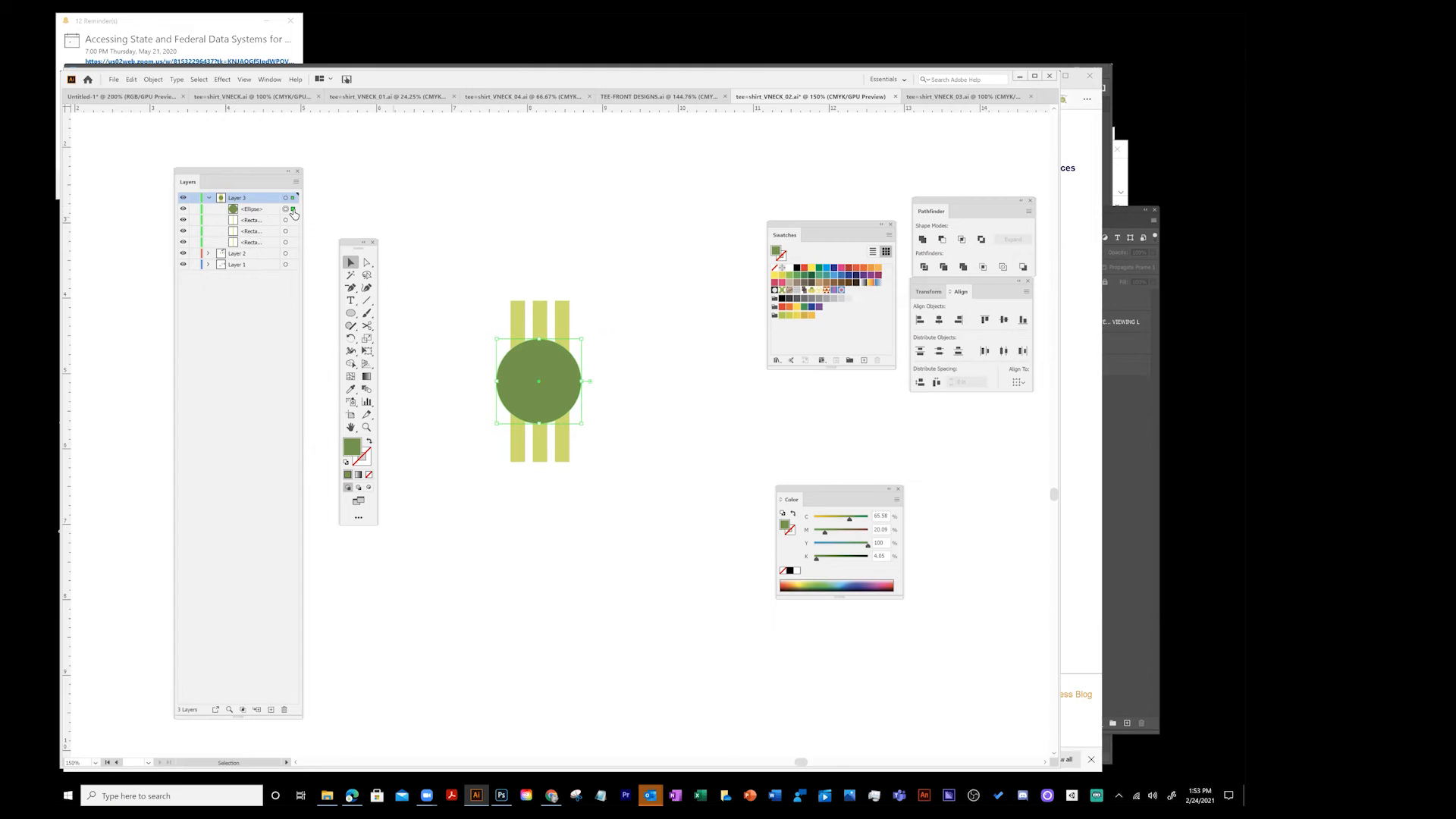
left_click(149, 82)
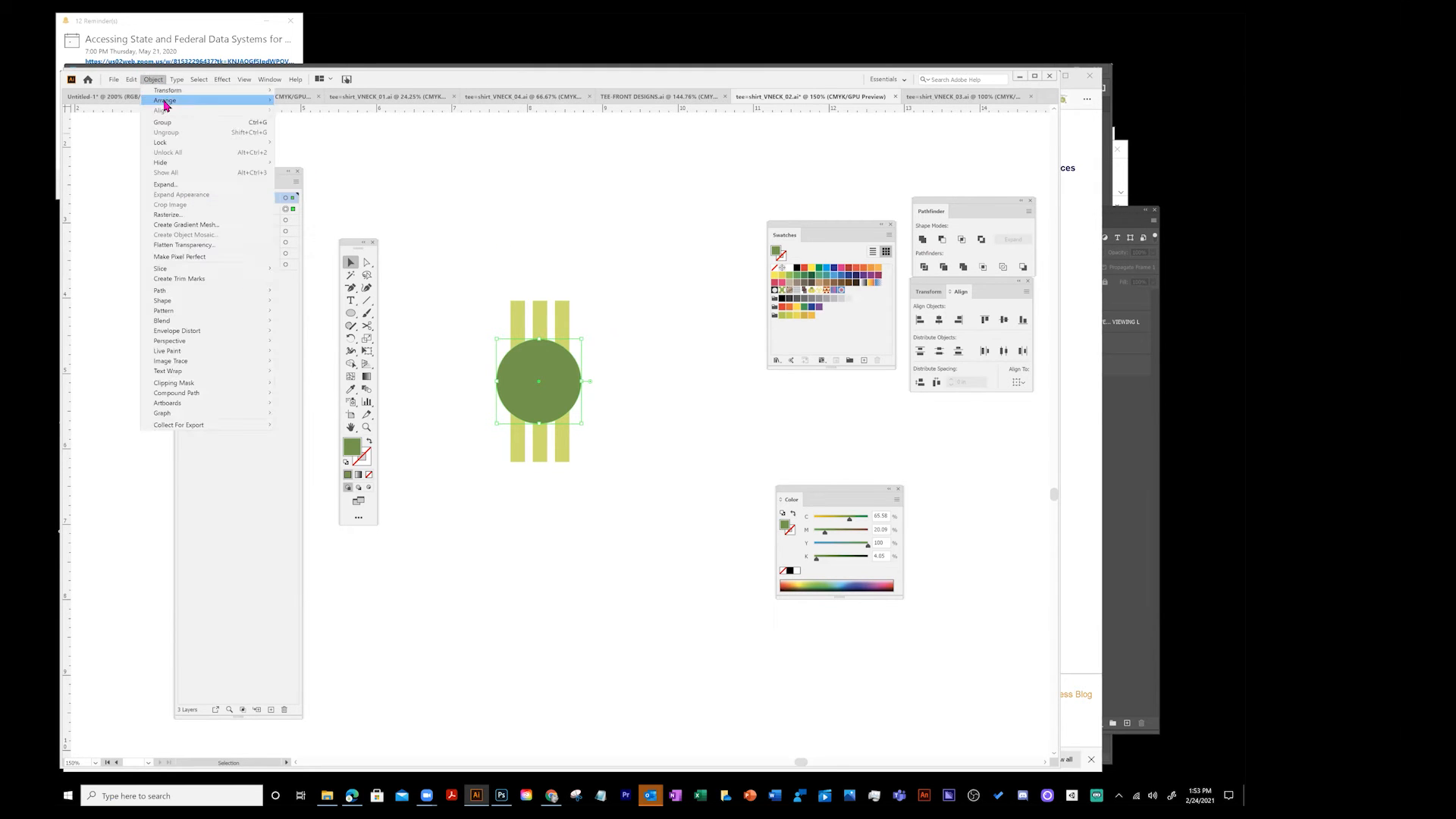
mouse_move(165, 104)
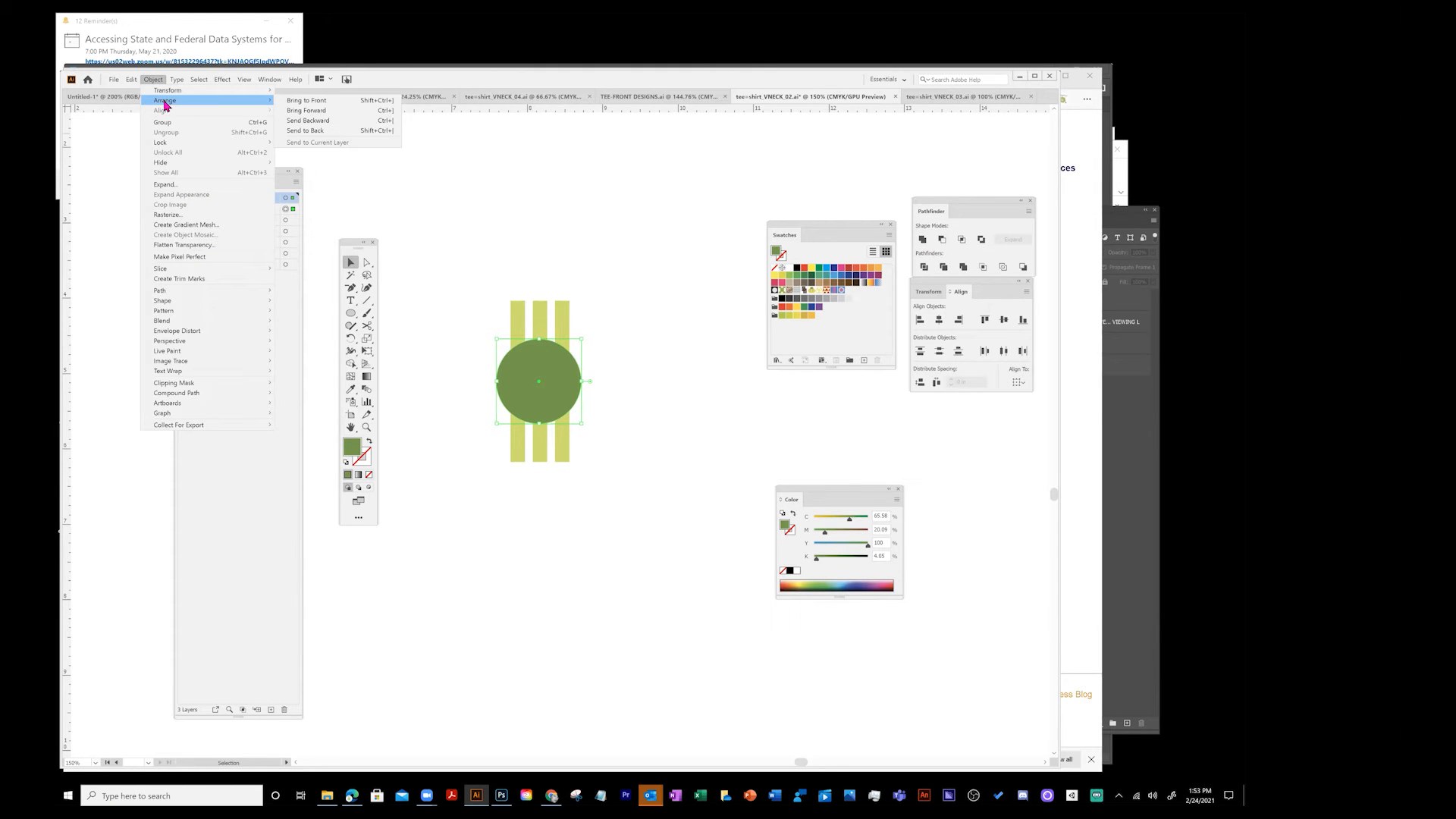
left_click(304, 131)
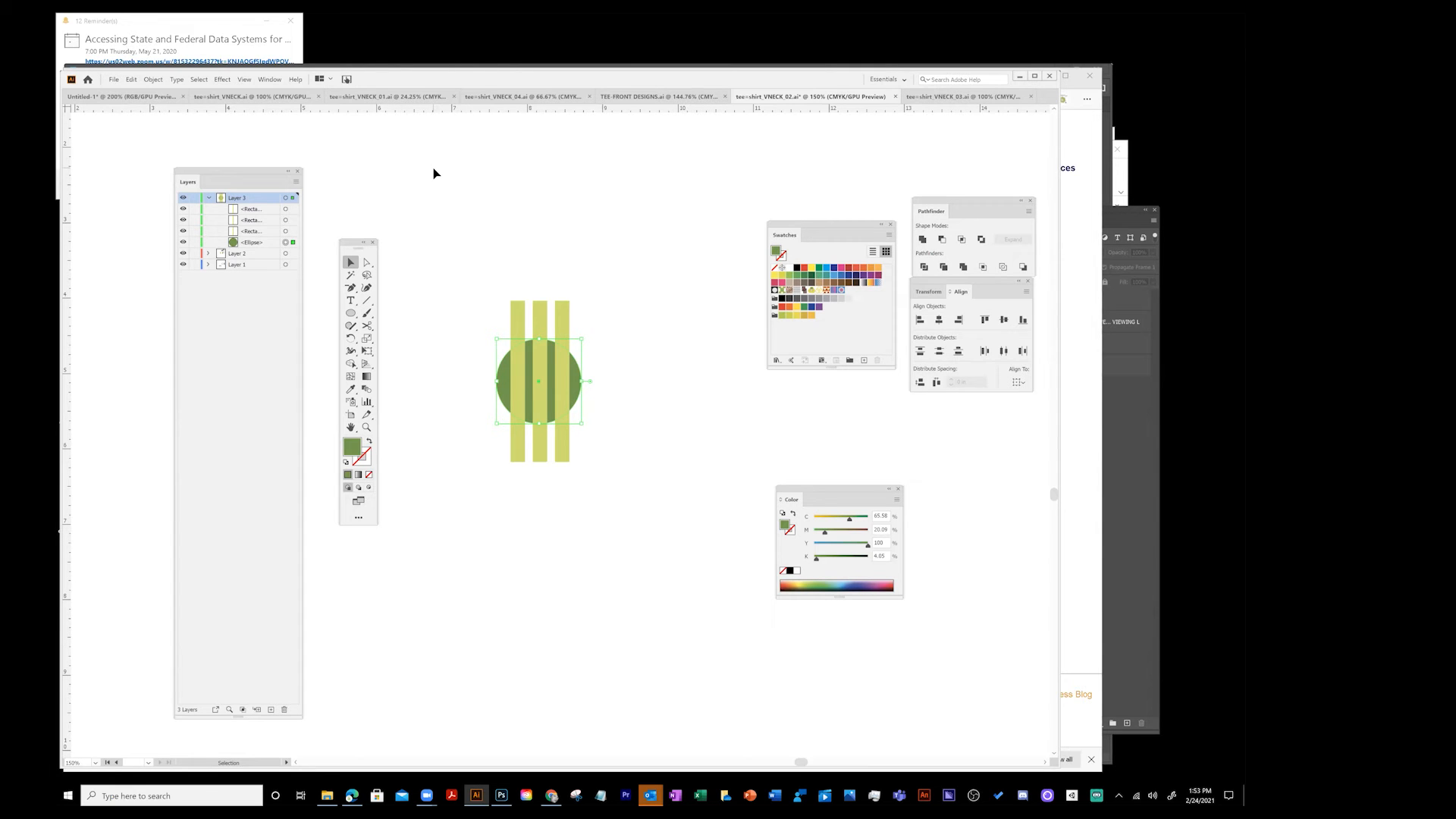
left_click(150, 80)
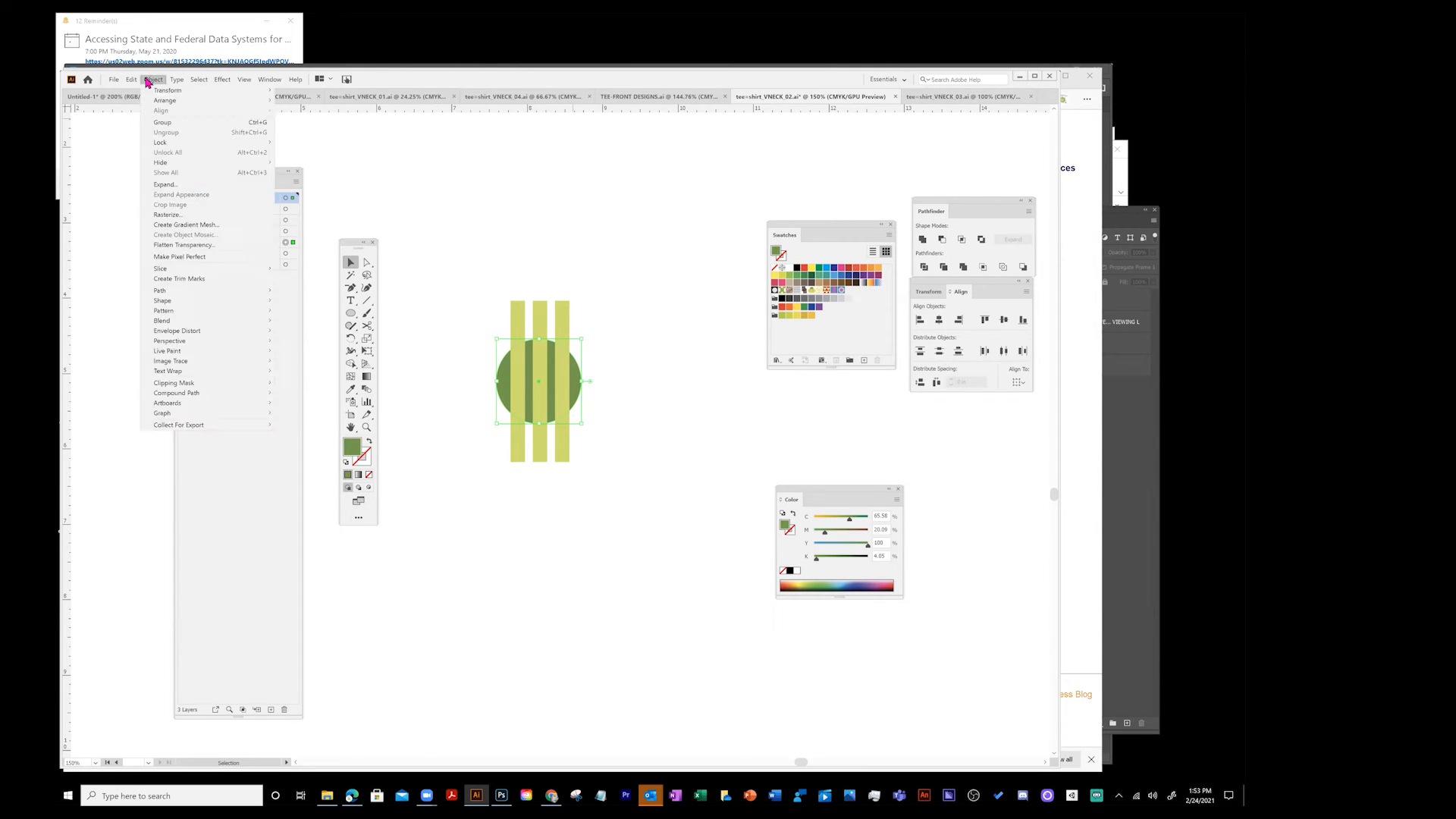
mouse_move(151, 102)
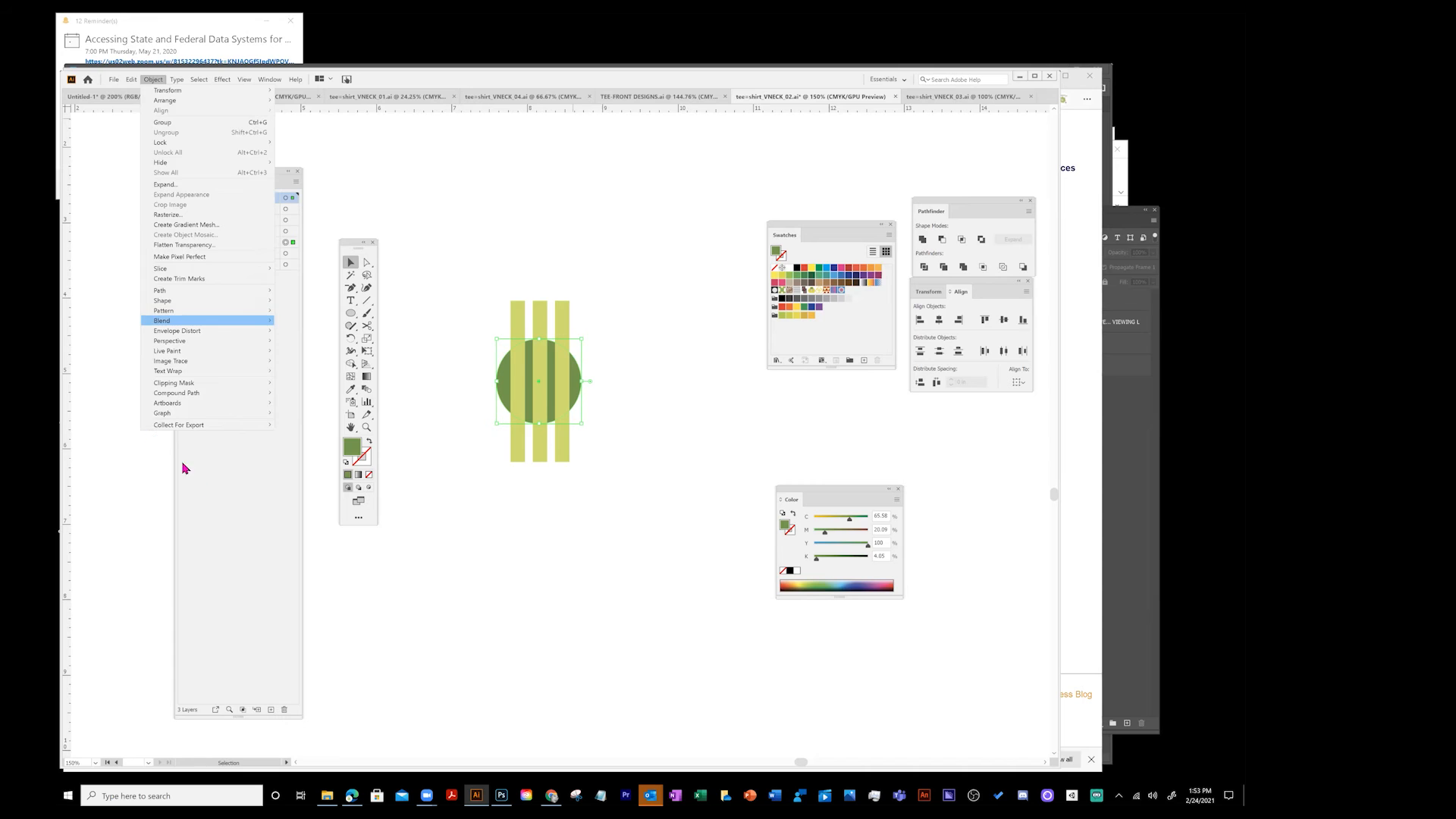
left_click(232, 468)
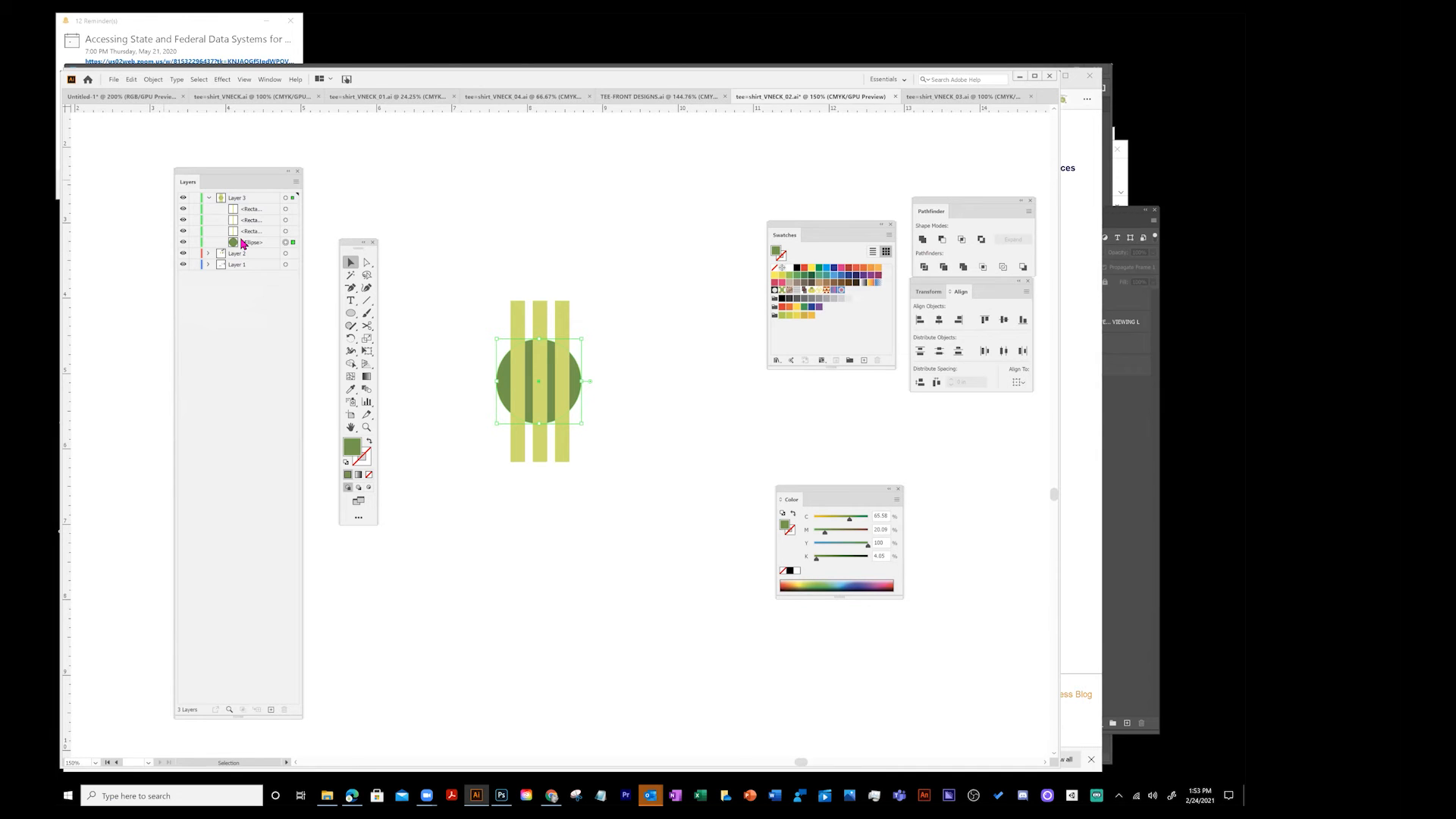
- Reposition the Align and Swatches panels lower beside the artwork
left_click(498, 224)
mouse_move(949, 285)
left_mouse_down()
mouse_move(948, 331)
mouse_move(948, 295)
left_mouse_up()
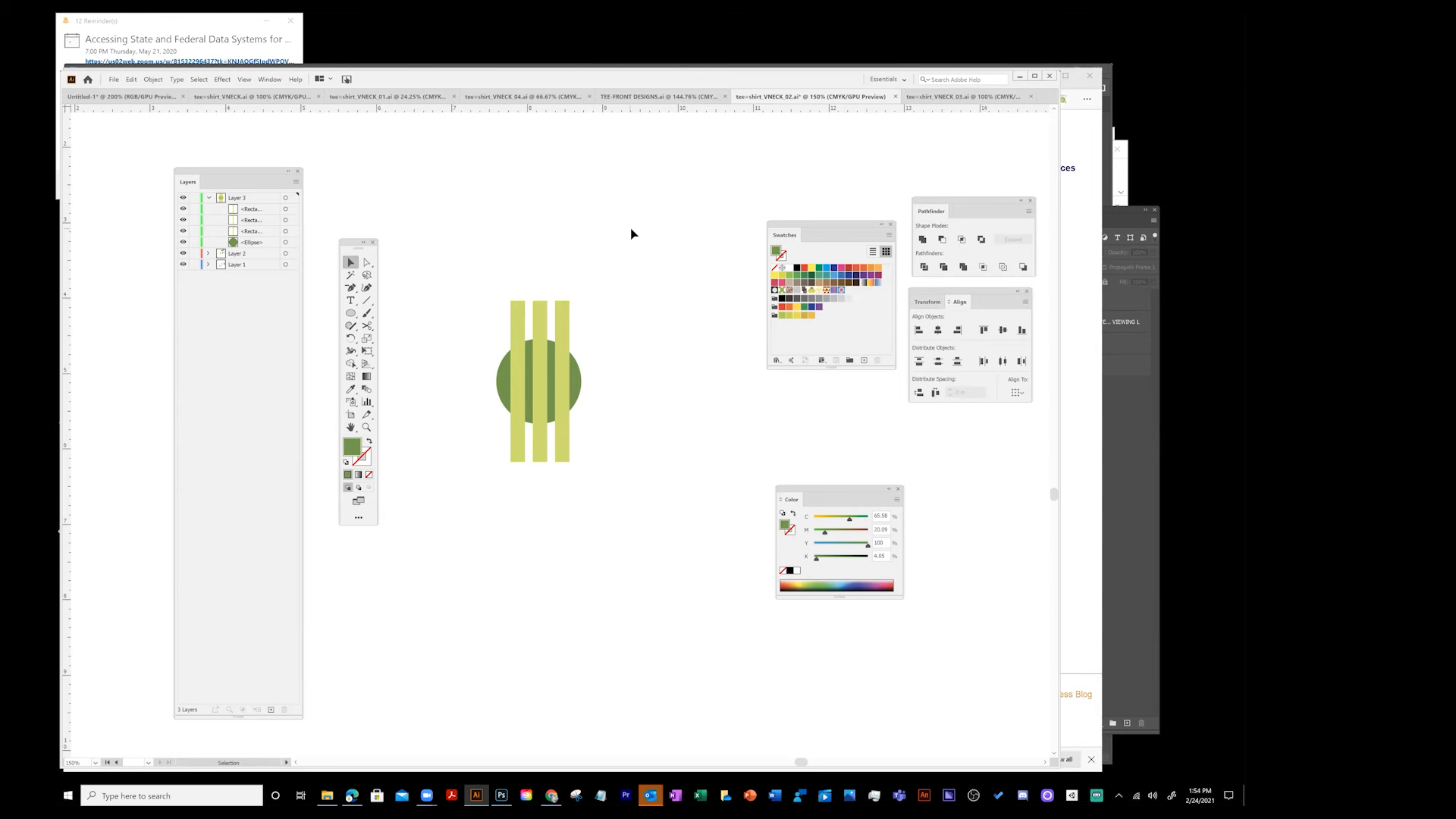
key("z")
left_click(489, 231, "alt")
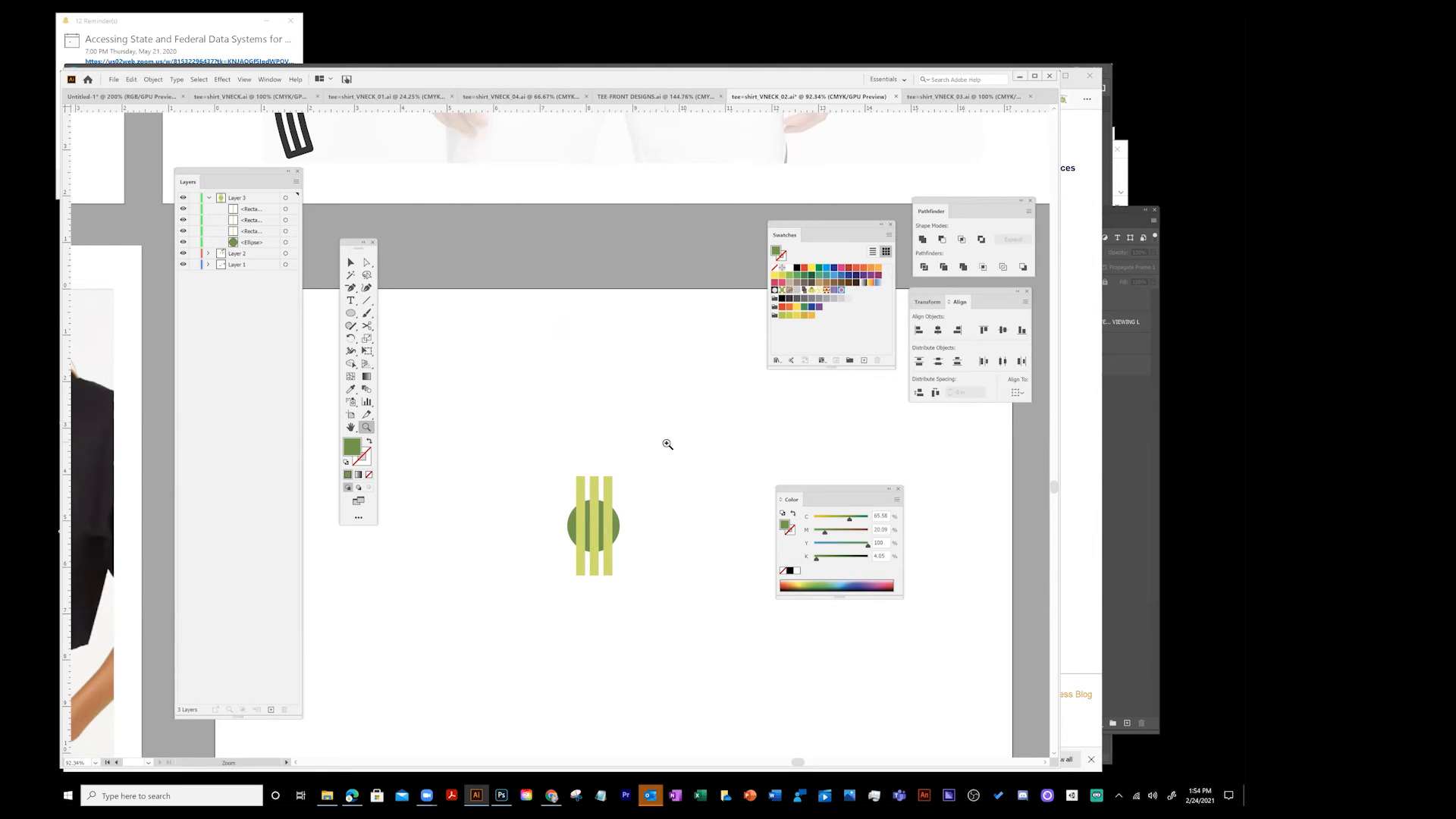
left_click(350, 263)
left_click_drag(800, 222, 710, 318)
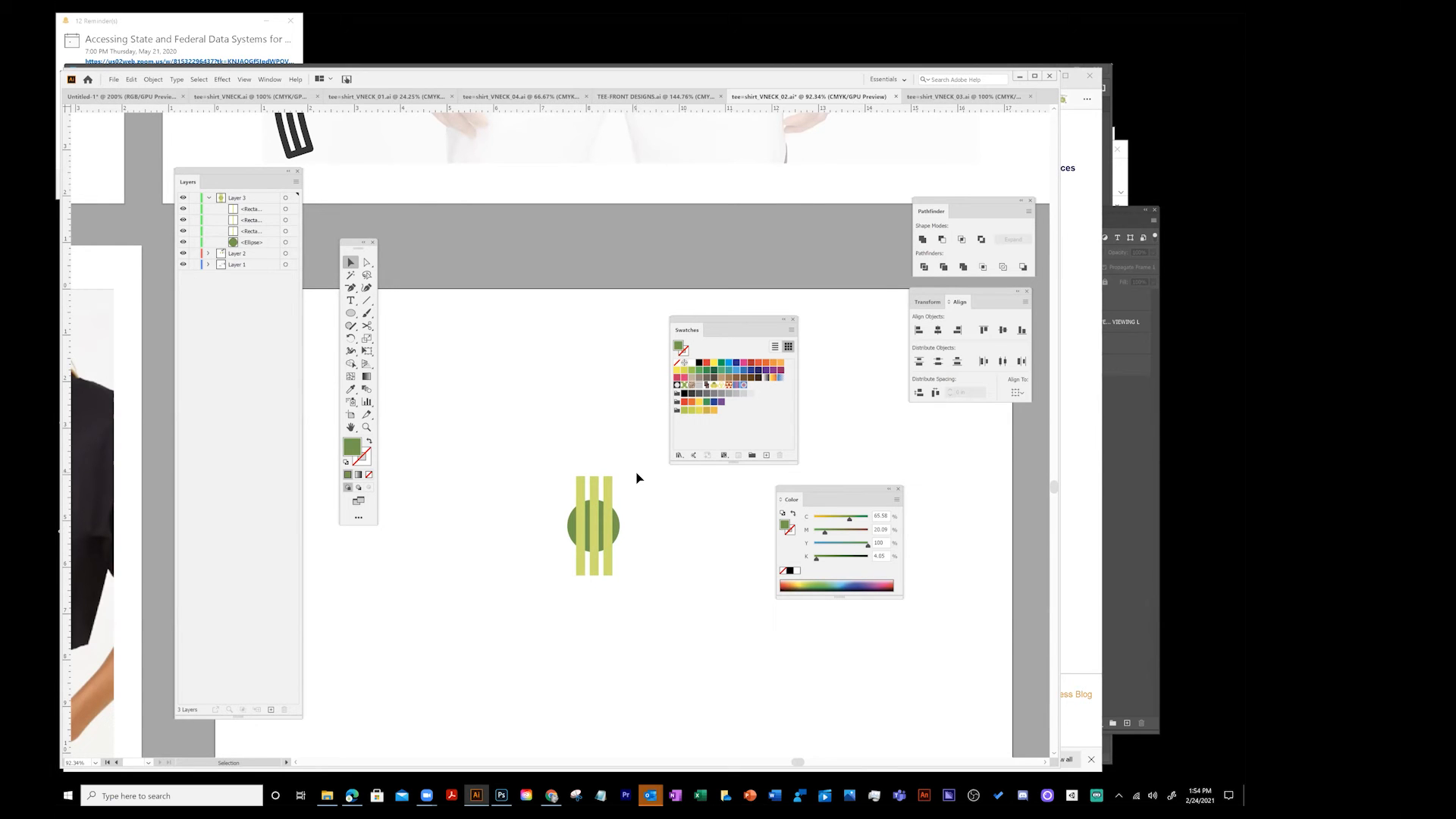
- Group the green circle and the three stripes together
left_click_drag(548, 463, 644, 586)
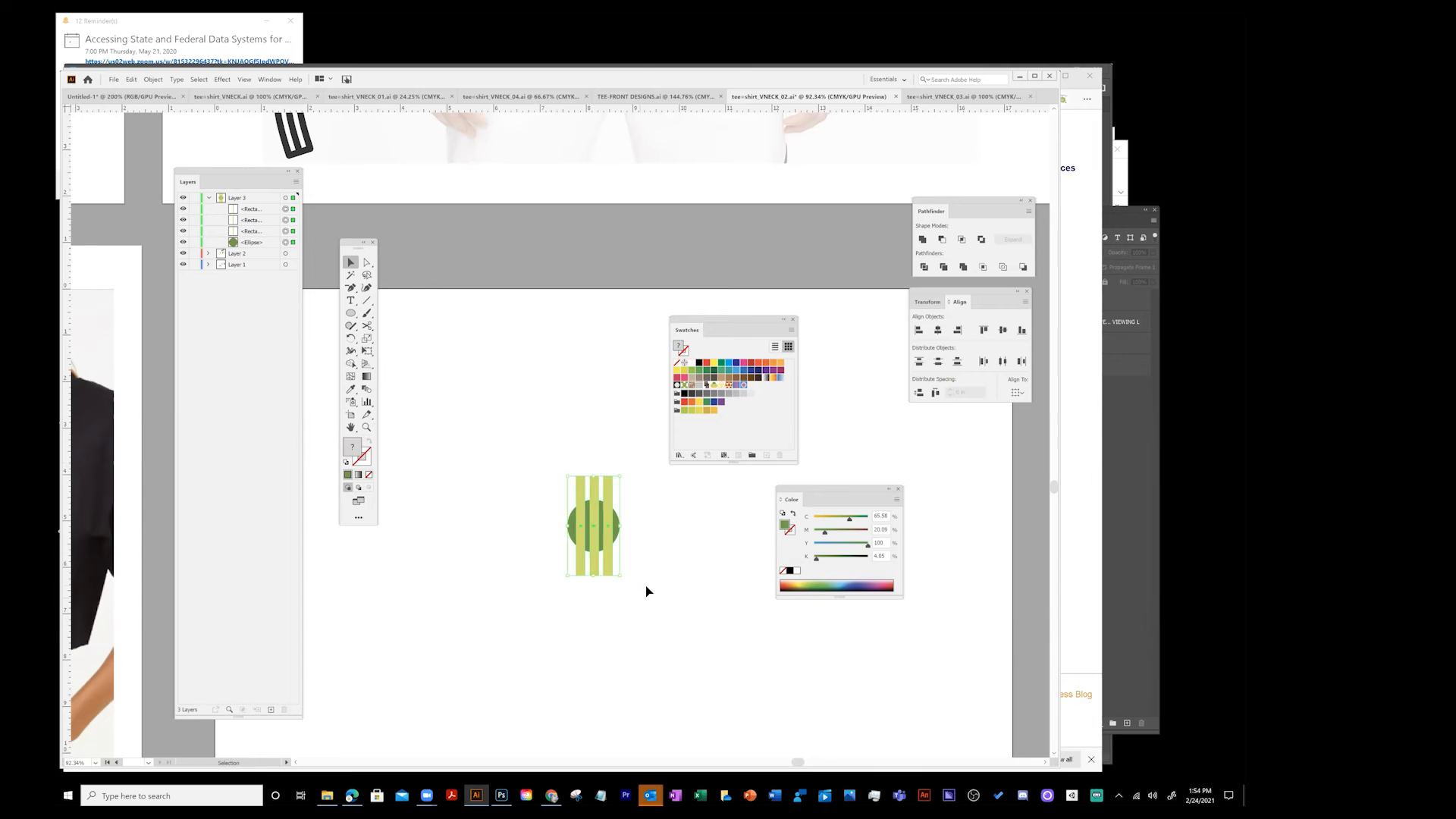
left_click(154, 80)
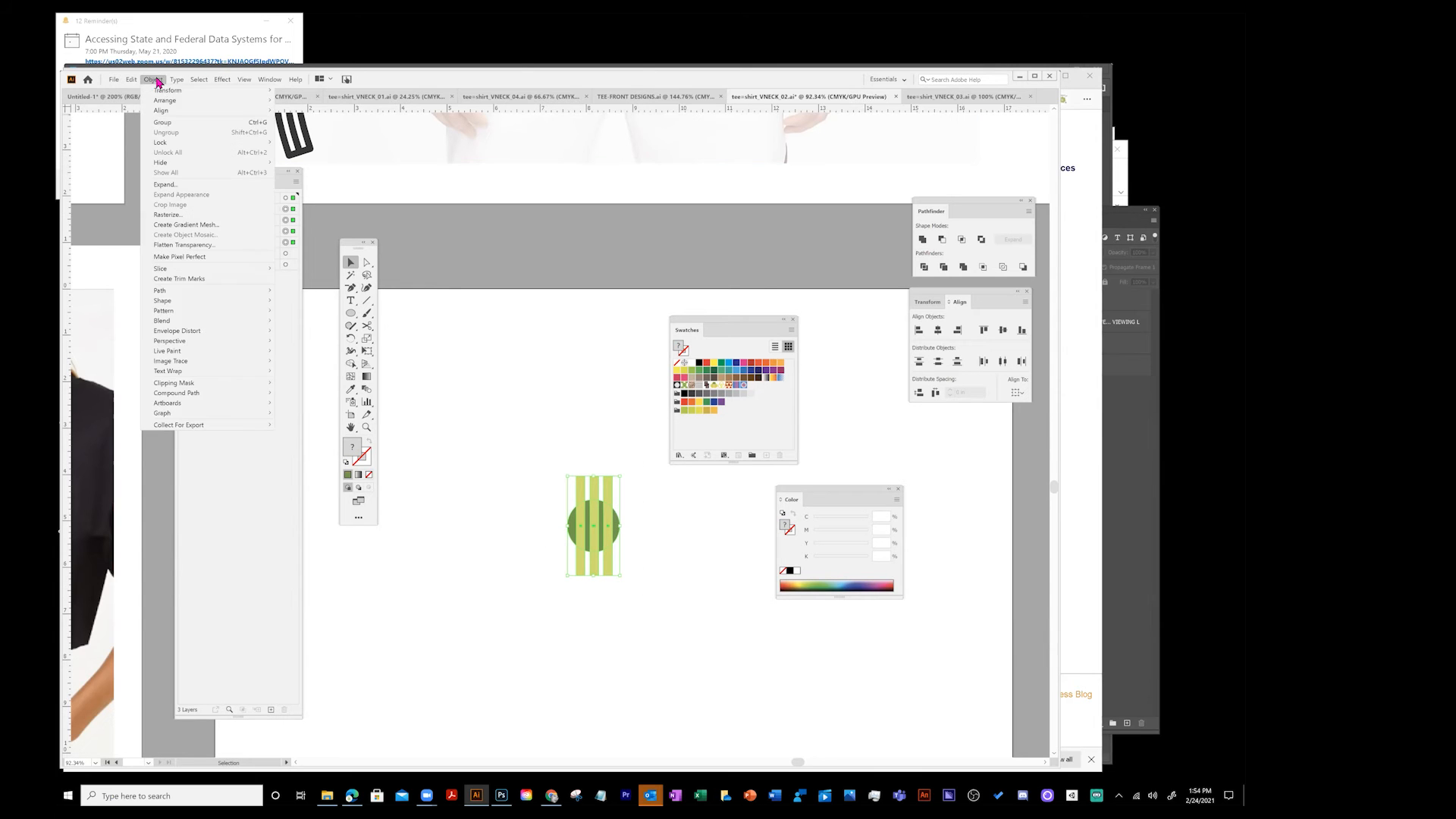
left_click(162, 122)
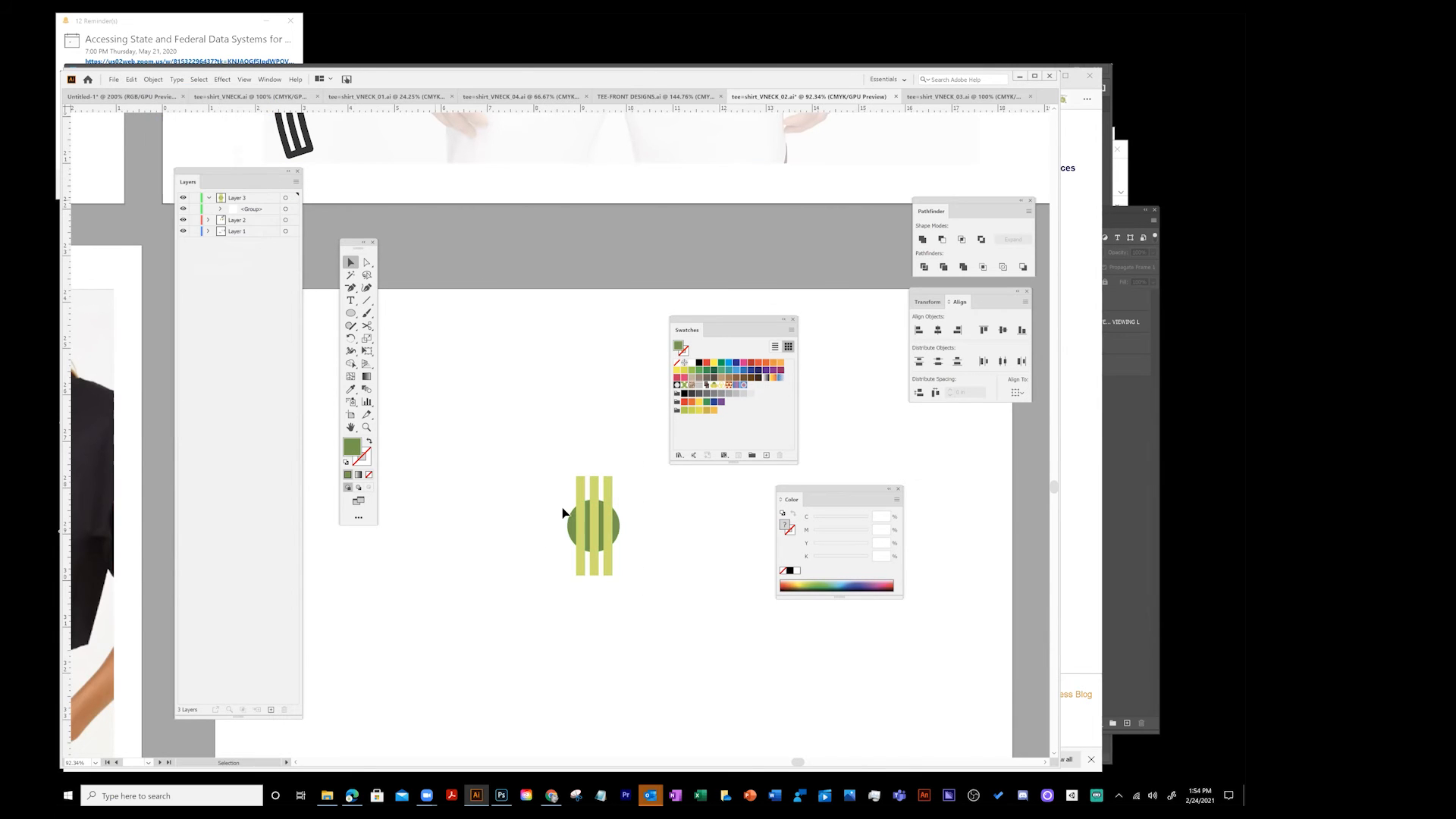
- Duplicate the group as a smaller copy to its left
left_click(610, 492)
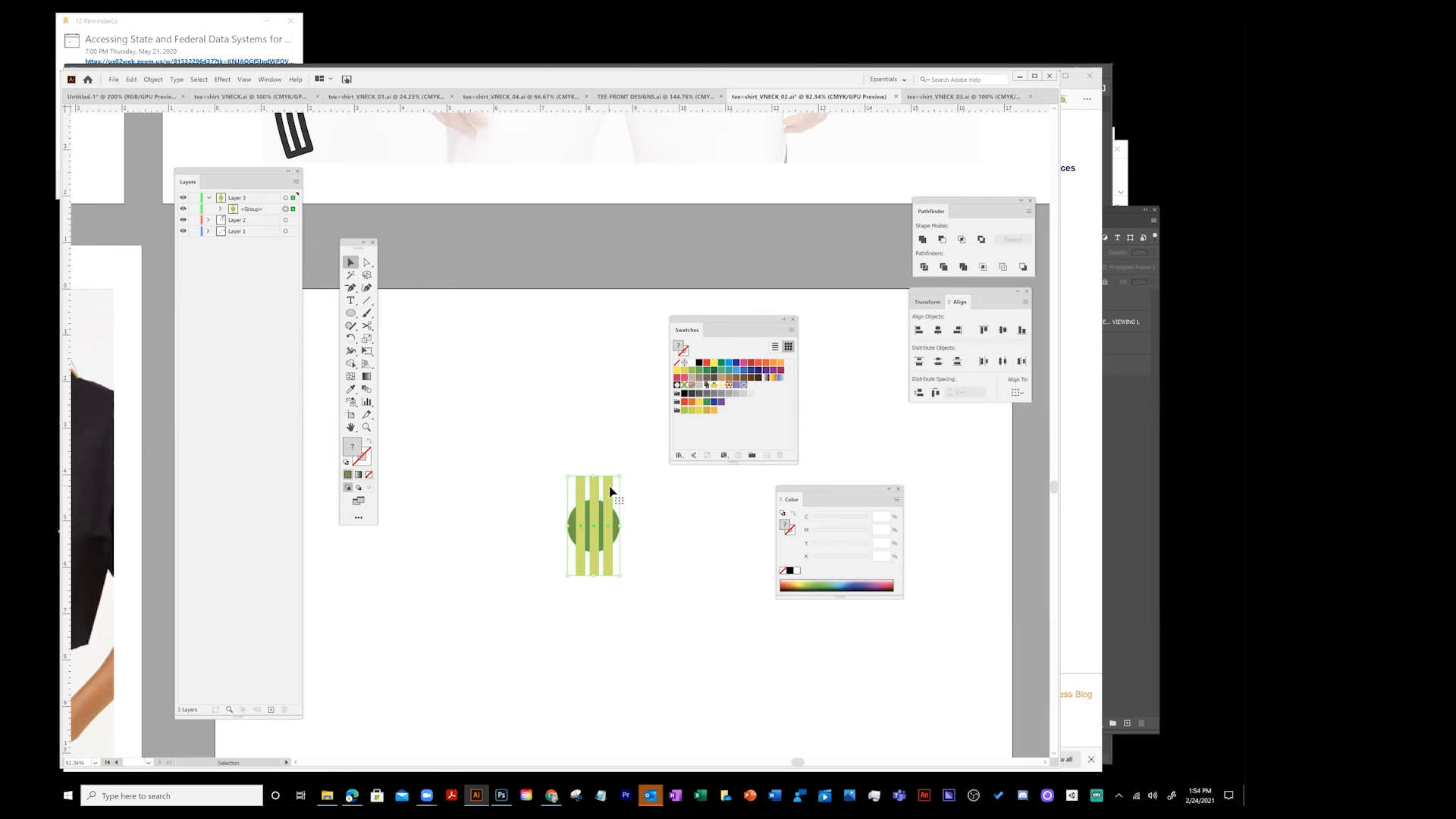
left_click_drag(611, 491, 471, 516)
left_click(471, 566)
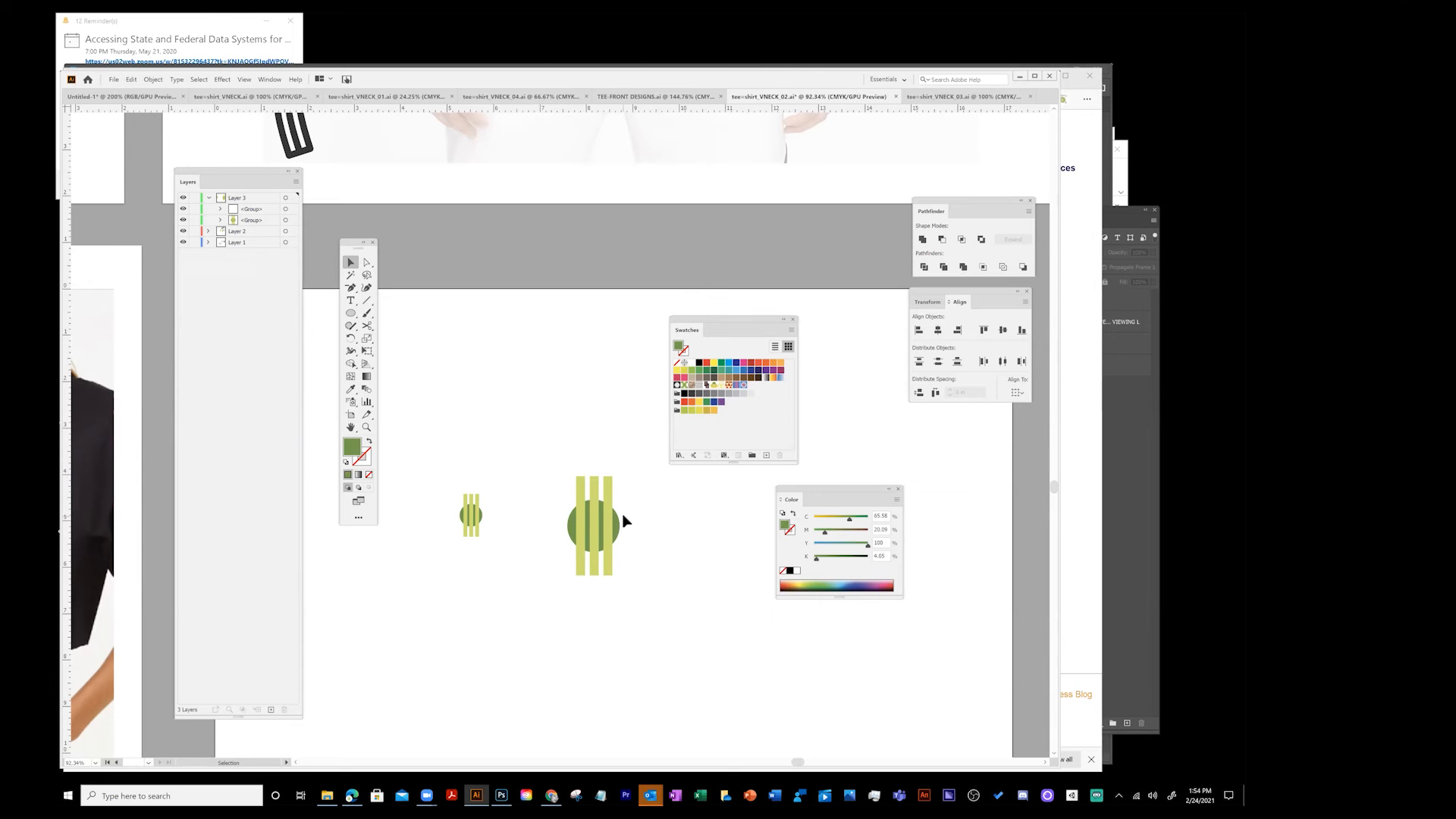
- Draw a large green circle above the two stripe motifs
left_click(351, 313)
left_click_drag(427, 300, 567, 447)
key("ctrl+z")
left_click_drag(430, 326, 527, 458)
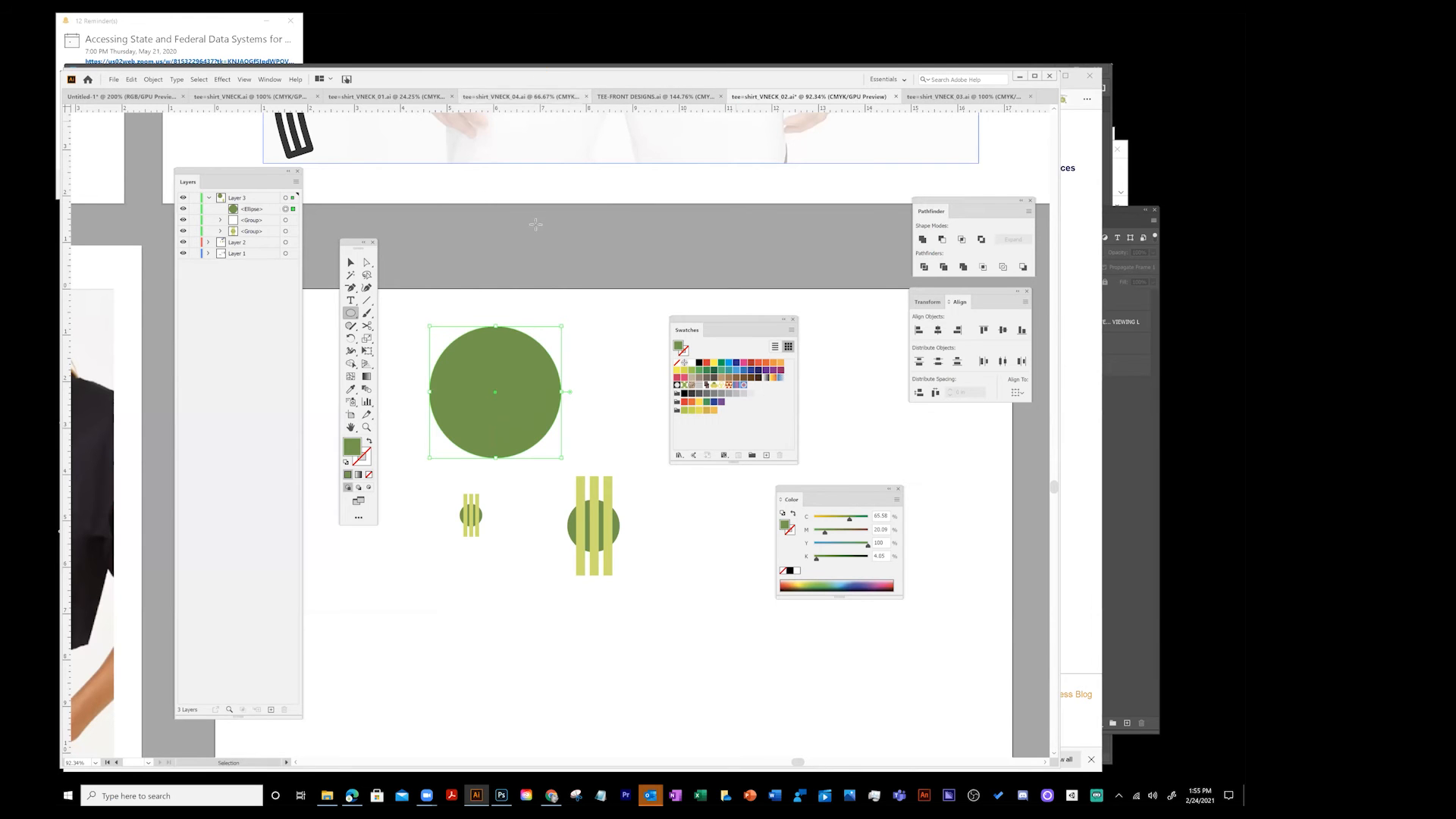
- Drag both stripe-and-circle groups into the Swatches panel to create two new pattern swatches
left_click_drag(351, 248, 353, 309)
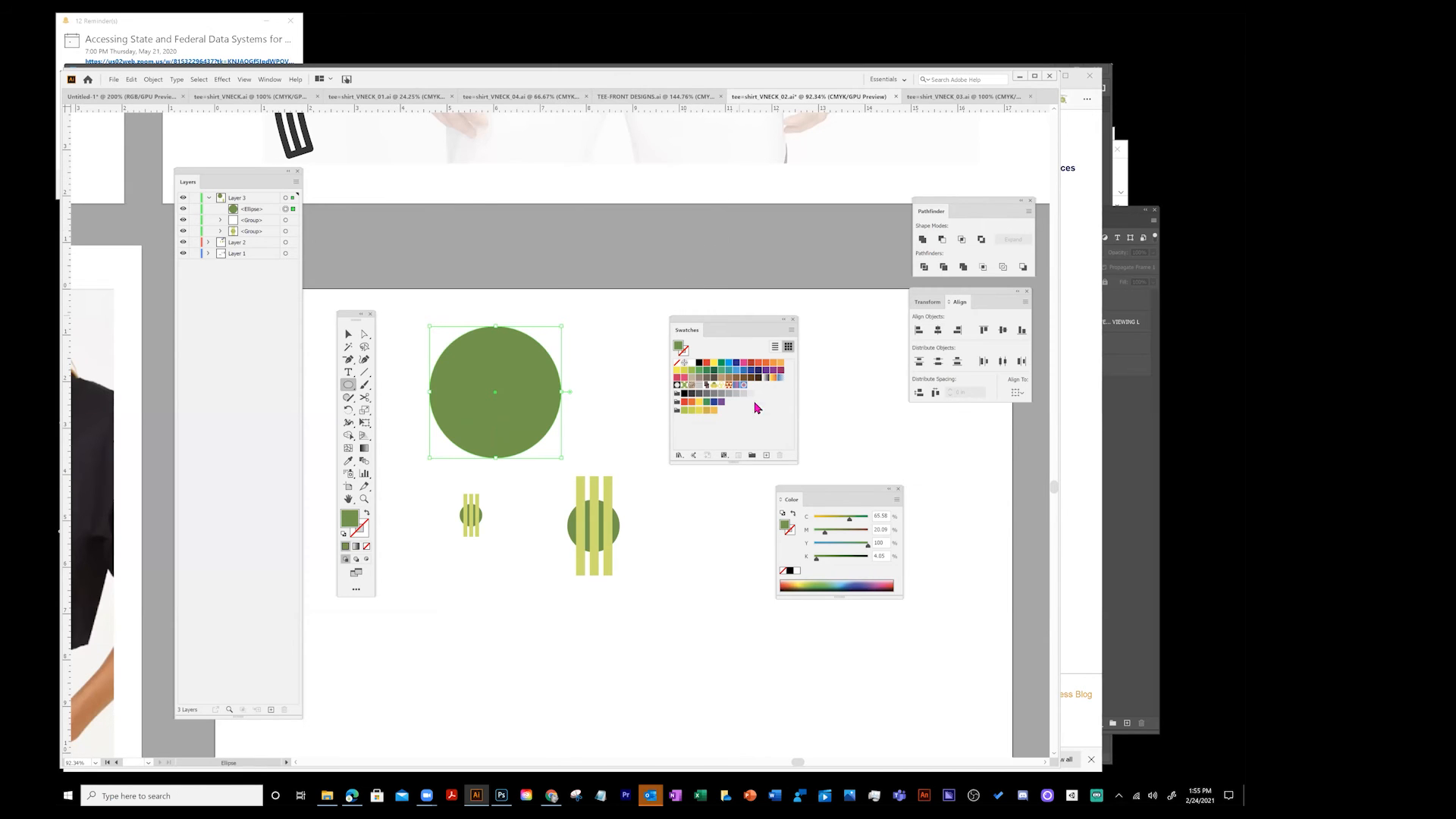
left_click(348, 333)
left_click(603, 520)
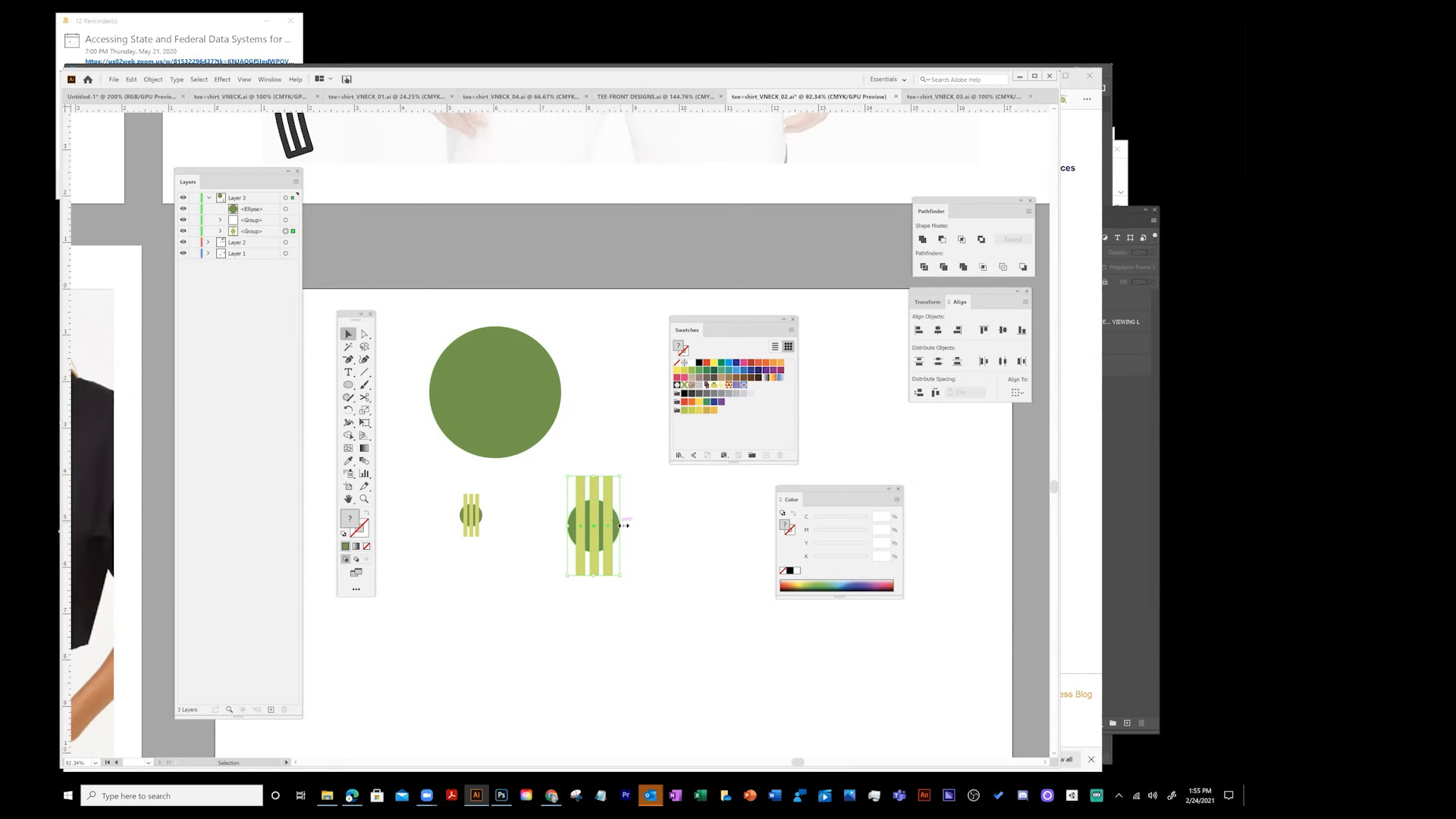
left_click_drag(609, 513, 776, 415)
left_click_drag(471, 510, 784, 427)
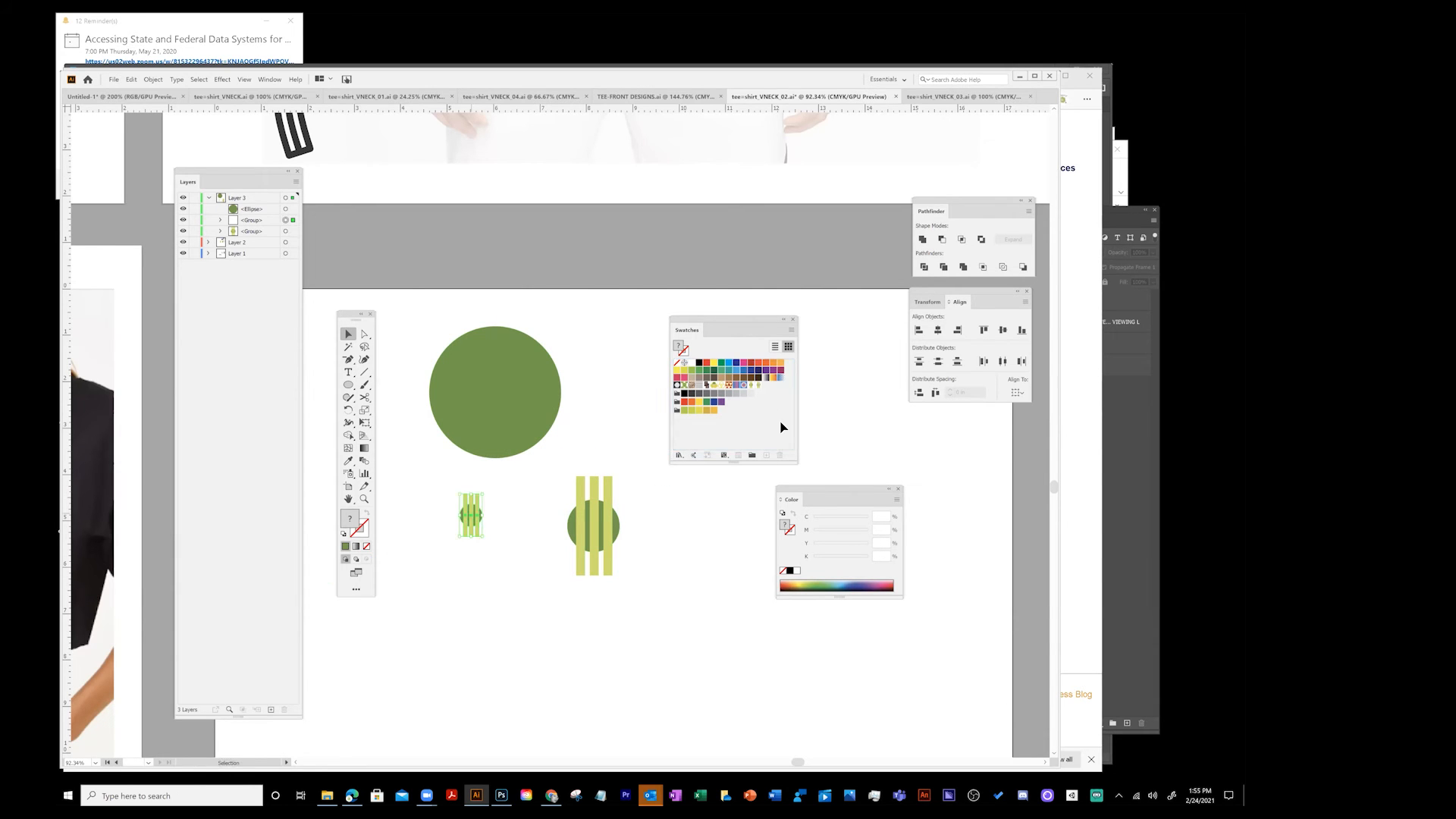
- Fill the large circle with the new stripe pattern swatch and scale the circle up
left_click(488, 402)
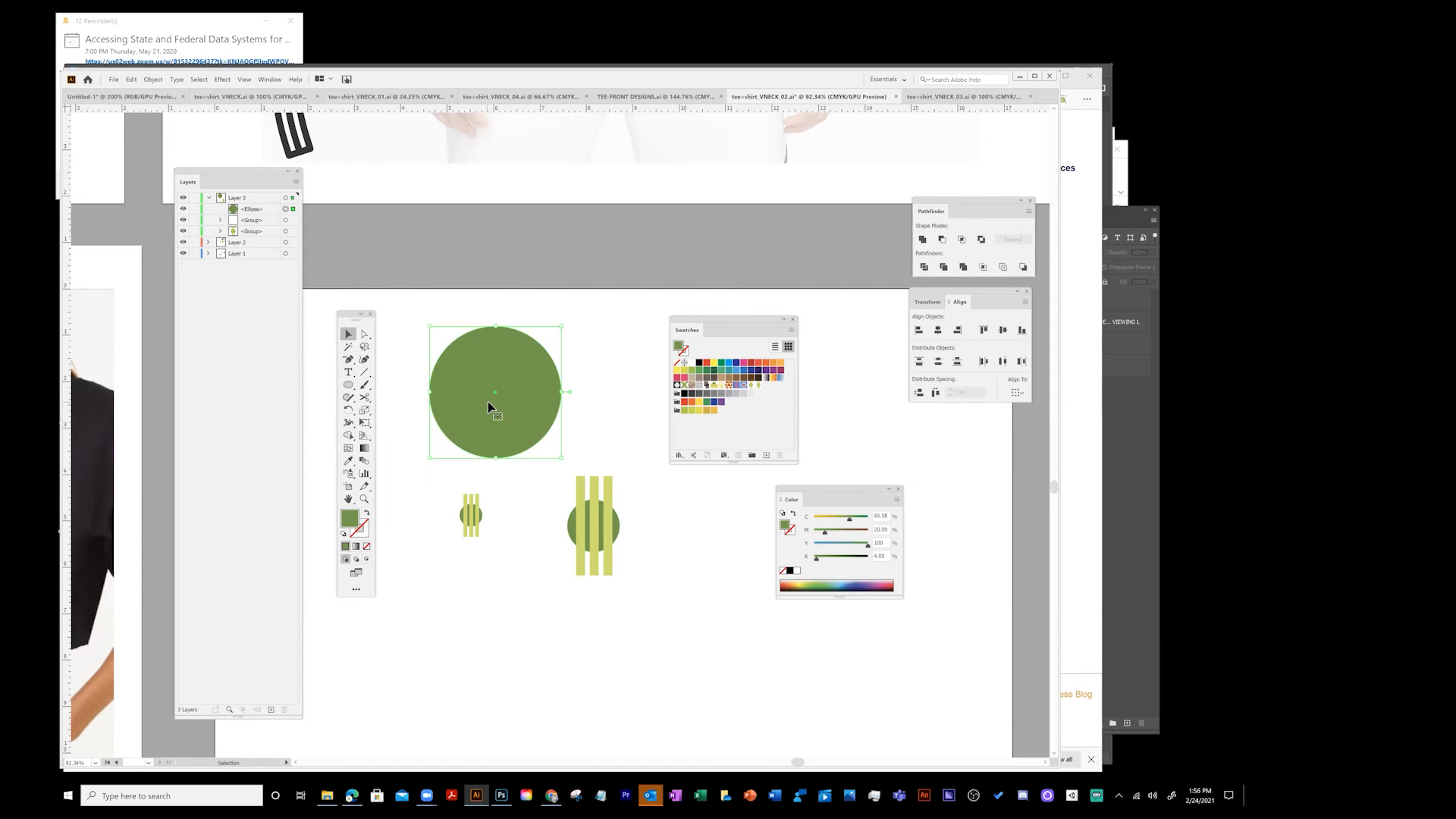
left_click(753, 386)
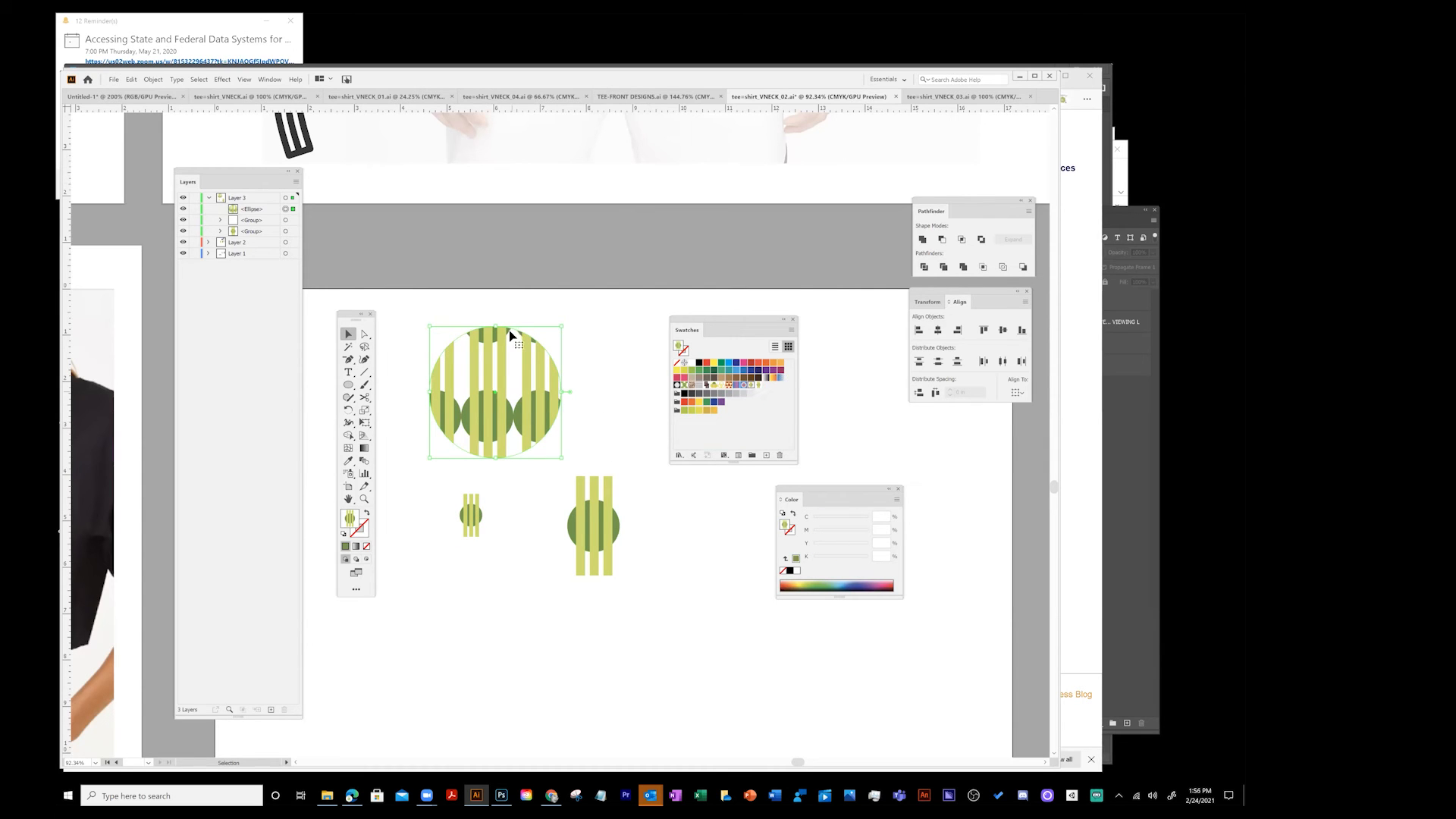
left_click_drag(566, 322, 704, 183)
left_click(433, 553)
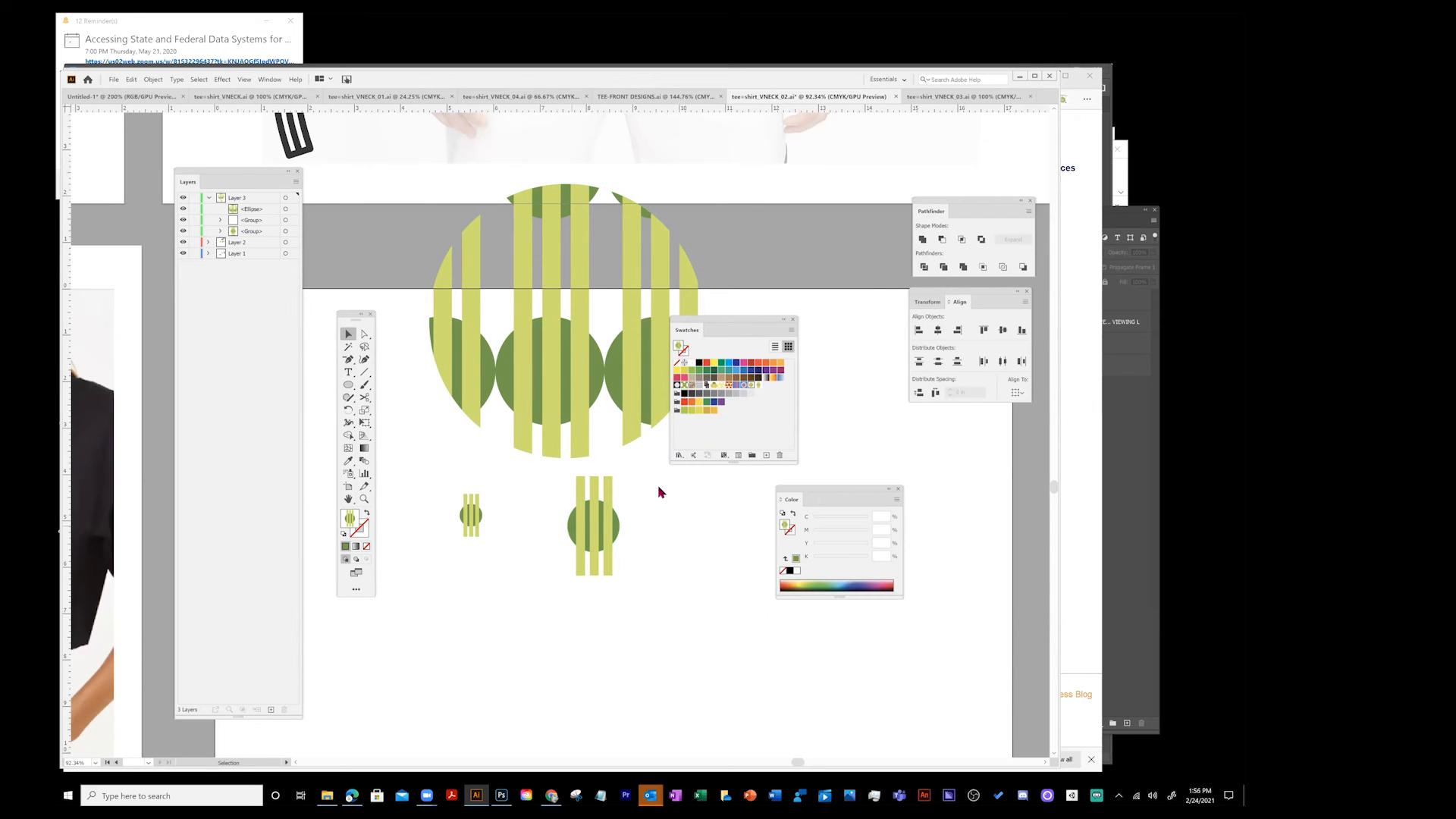
- Move both stripe motifs to the right and the pattern-filled circle down into the open space
left_click_drag(724, 322, 853, 302)
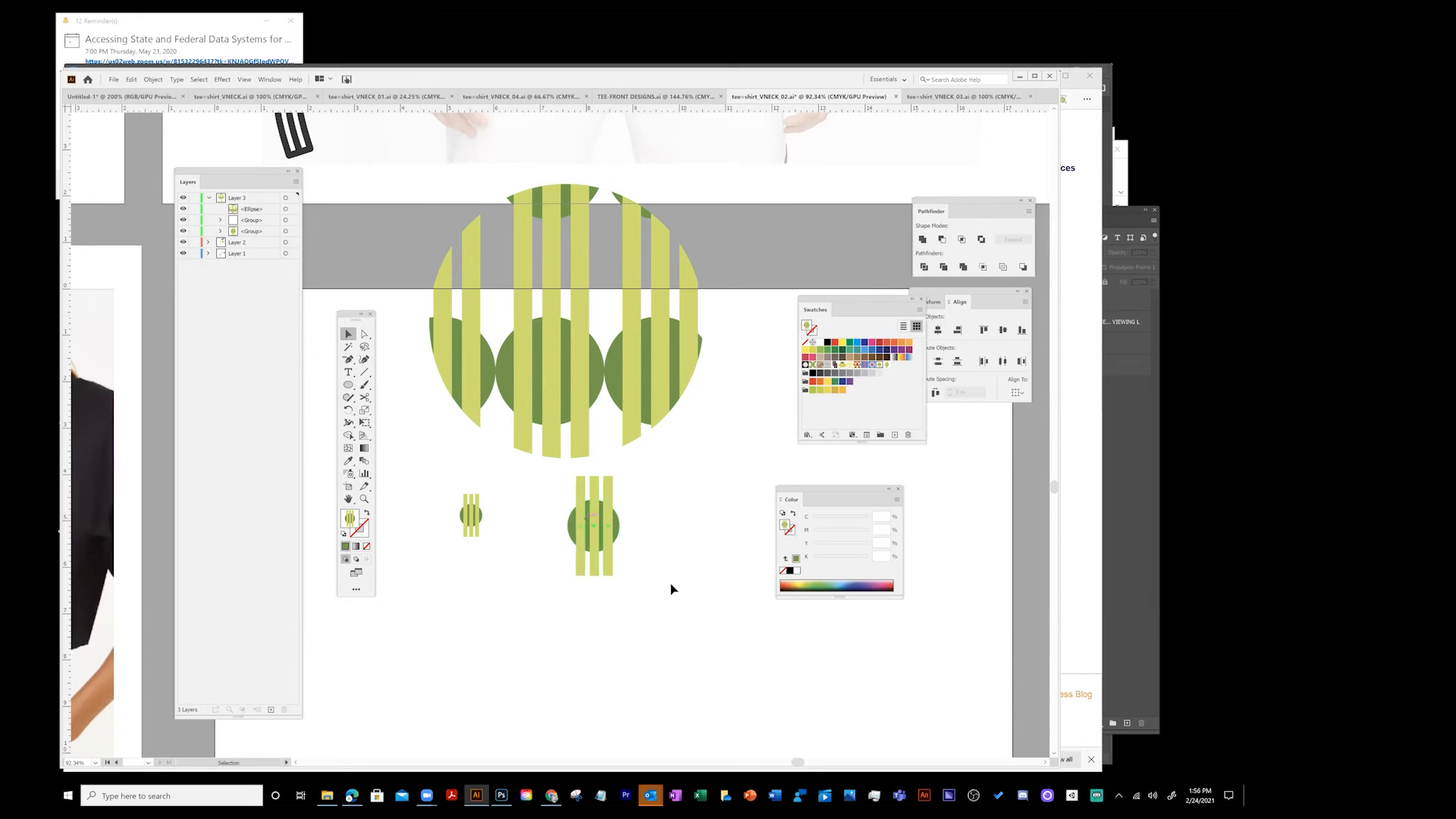
left_click_drag(565, 528, 712, 516)
left_click_drag(468, 524, 731, 400)
left_click_drag(641, 371, 636, 562)
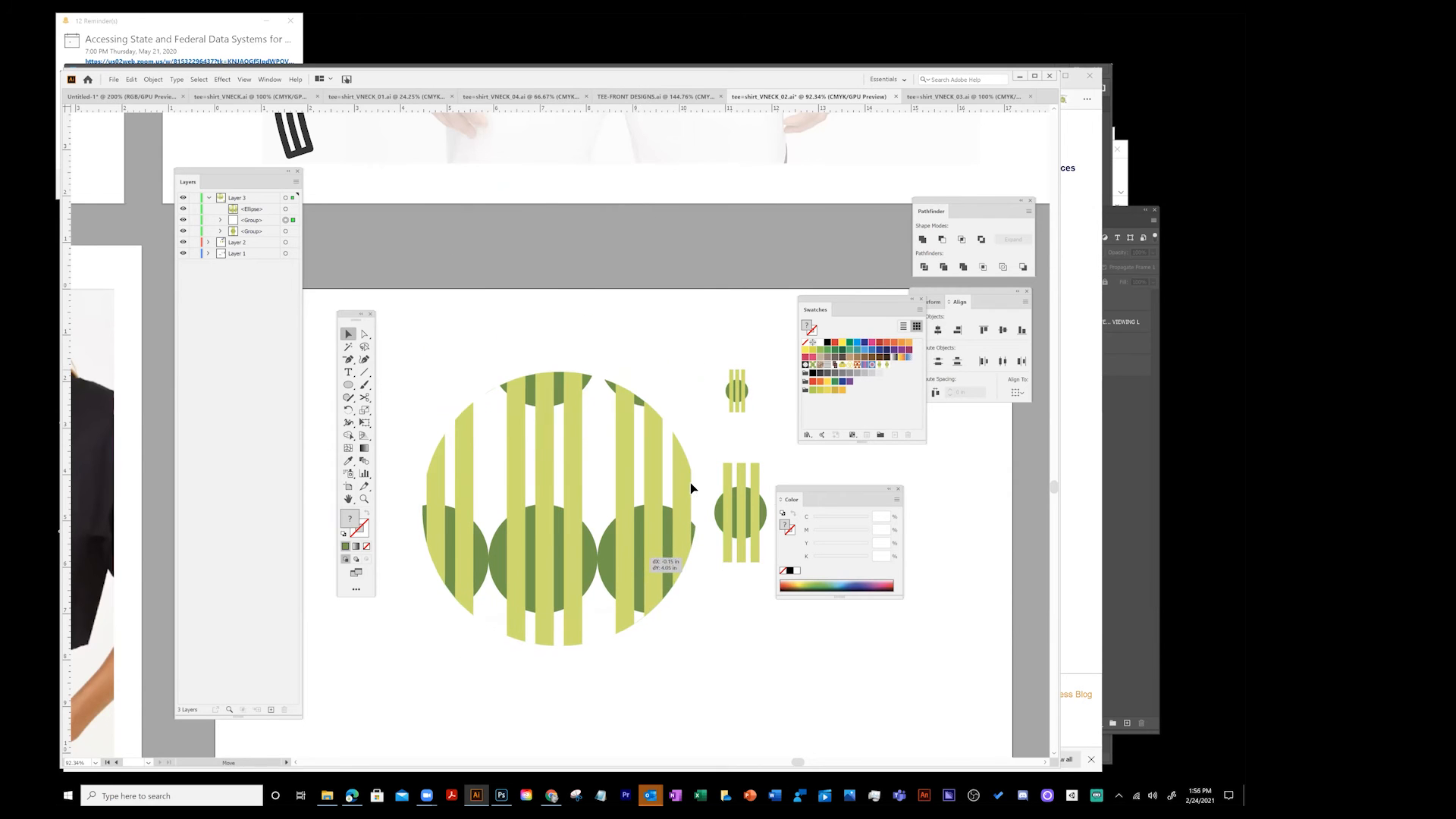
- Enlarge the pattern-filled circle further from its corner
left_click_drag(701, 370, 693, 399)
key("ctrl+z")
left_click(703, 367)
left_click(619, 424)
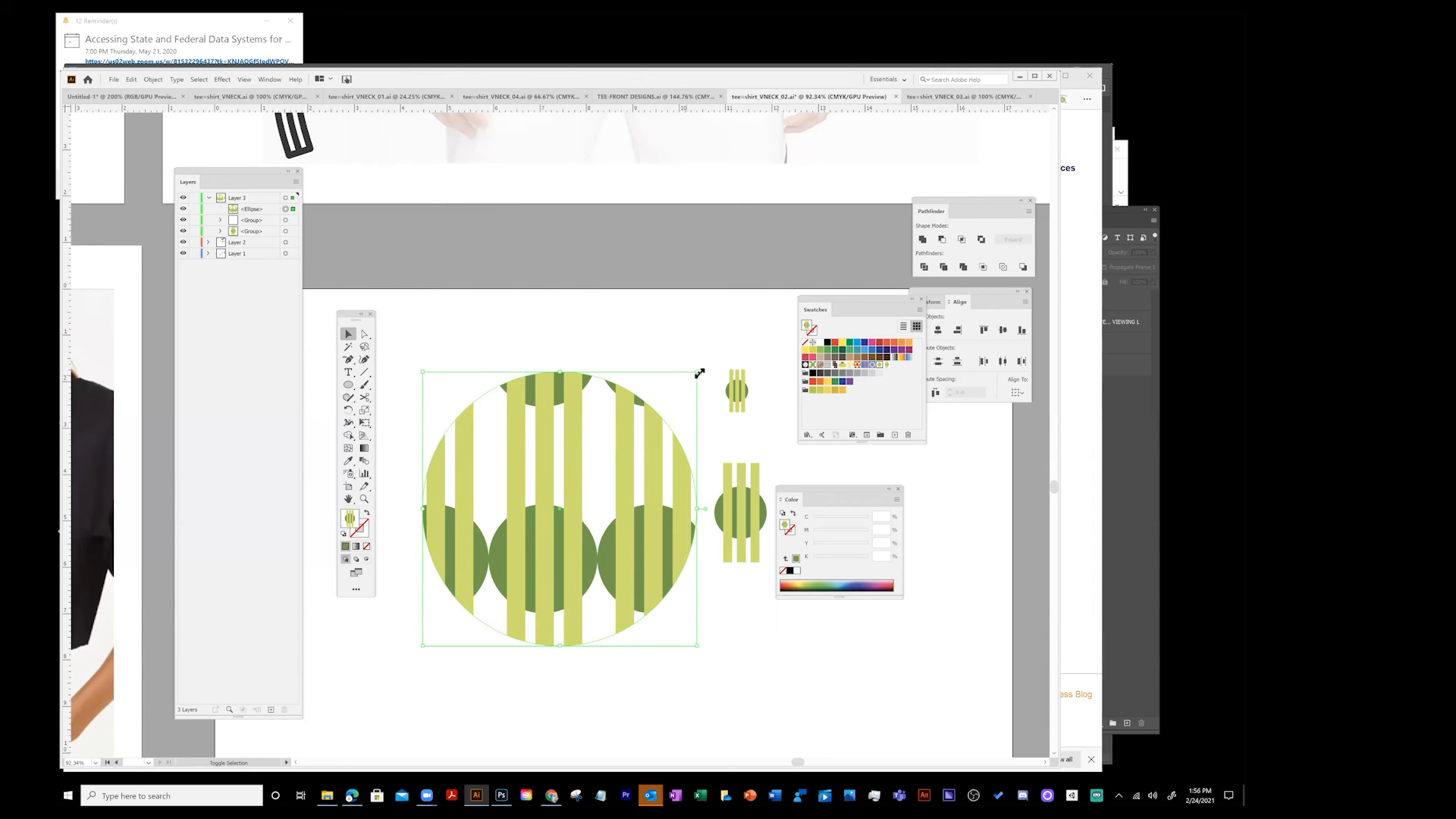
left_click_drag(702, 365, 762, 306)
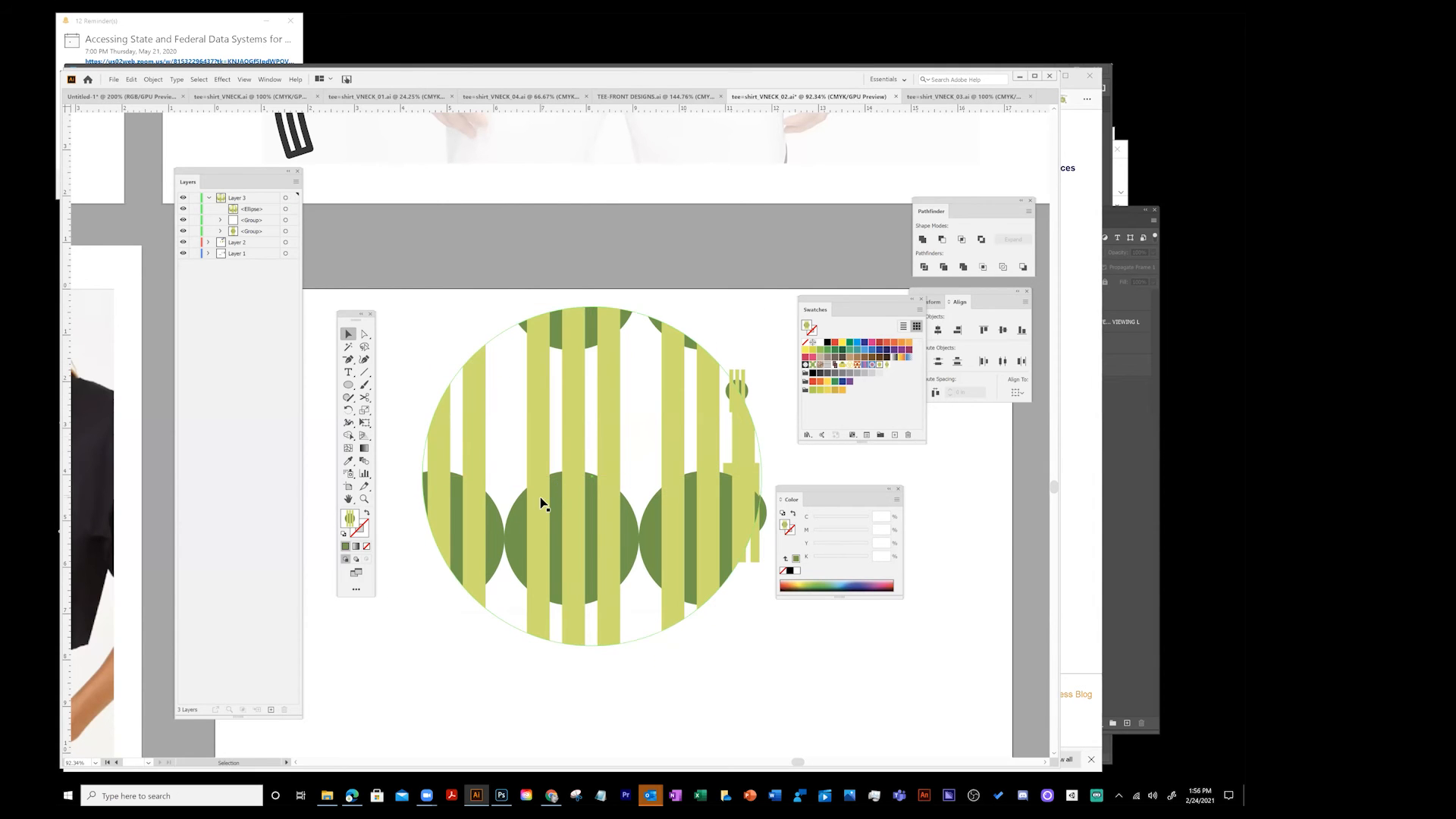
- Move the pattern-filled circle to the left and refill it with the second stripe-and-circle pattern swatch
left_click_drag(571, 442, 515, 457)
left_click_drag(352, 315, 292, 335)
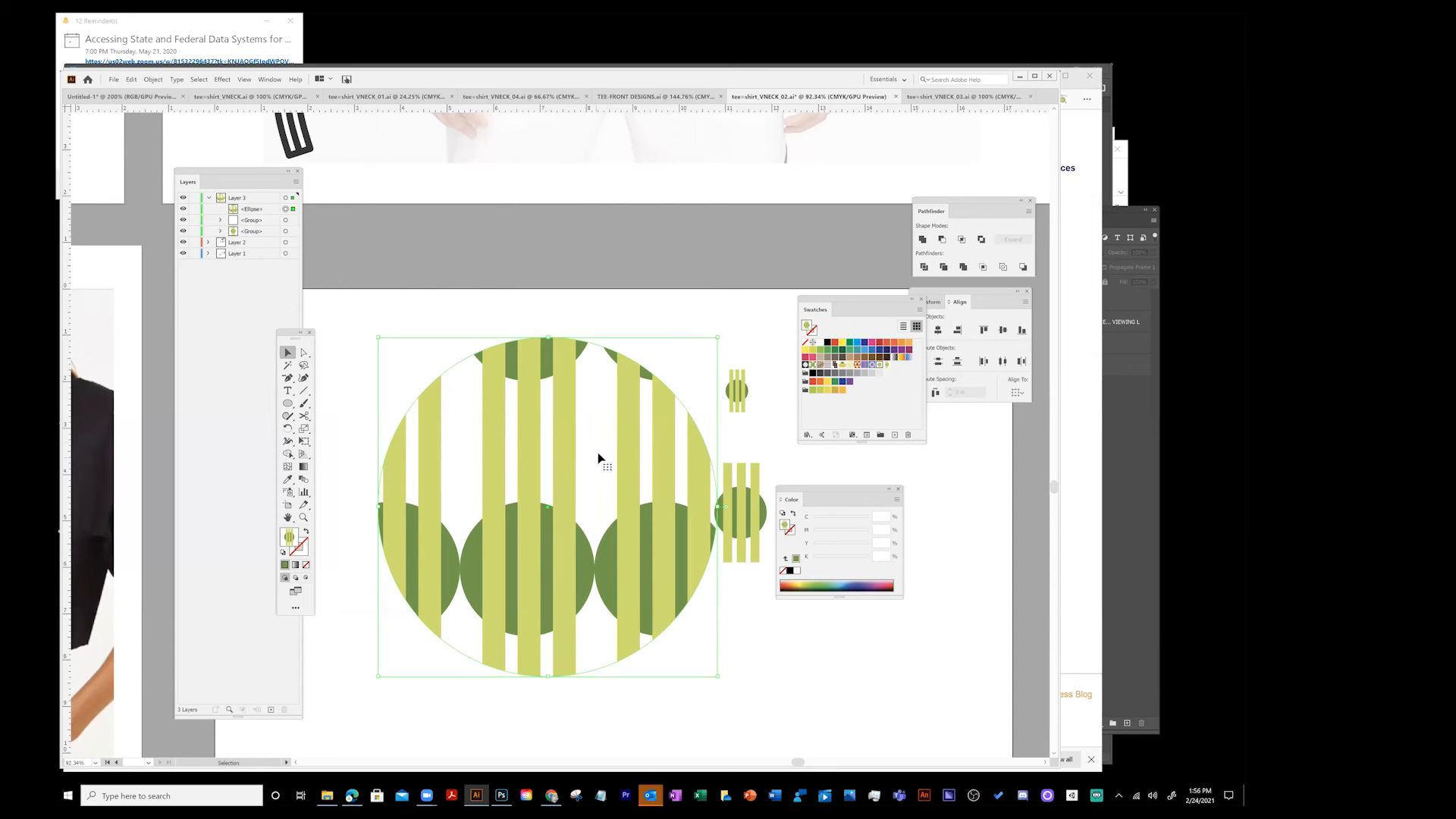
left_click_drag(632, 439, 602, 448)
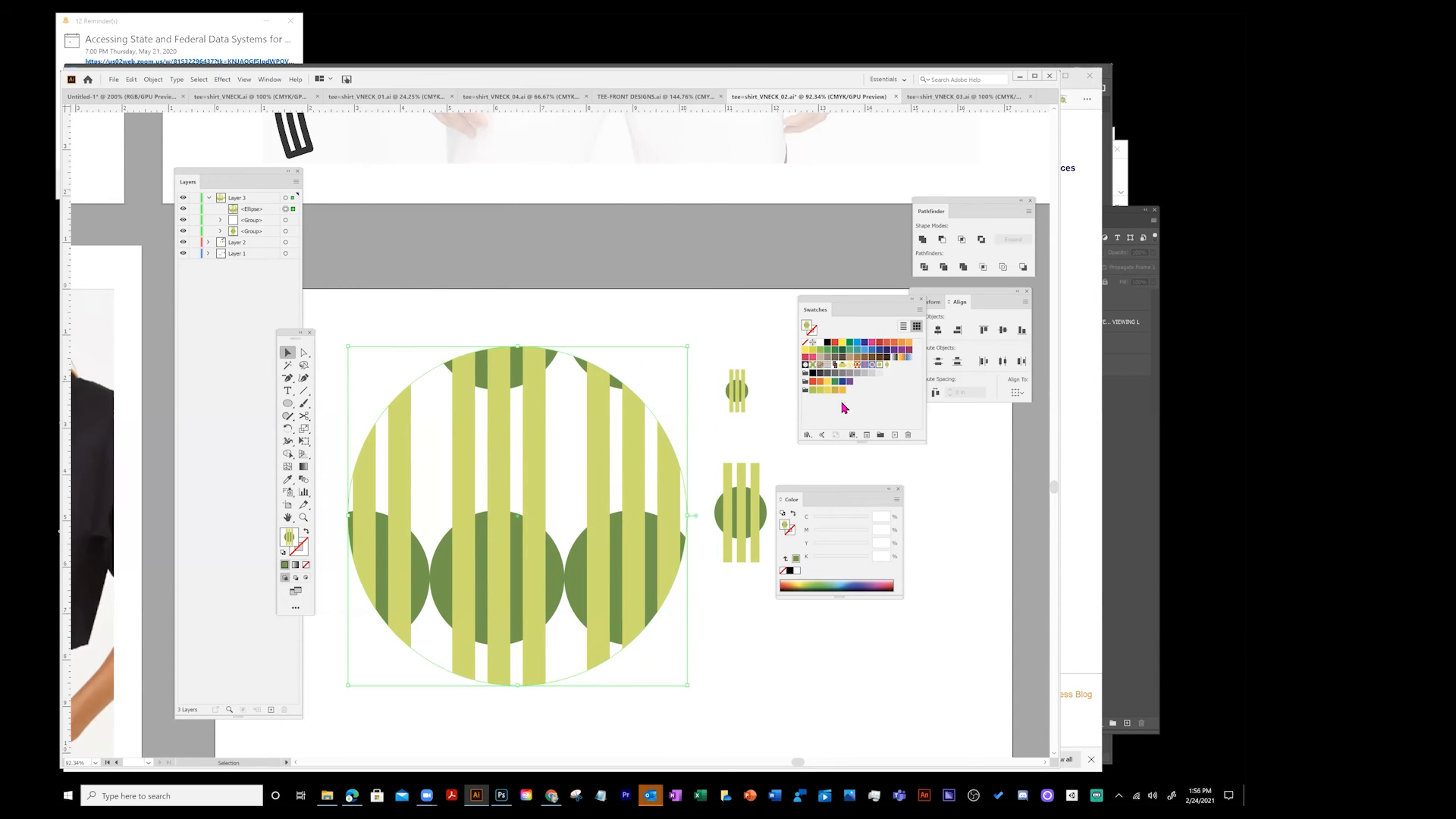
left_click(888, 365)
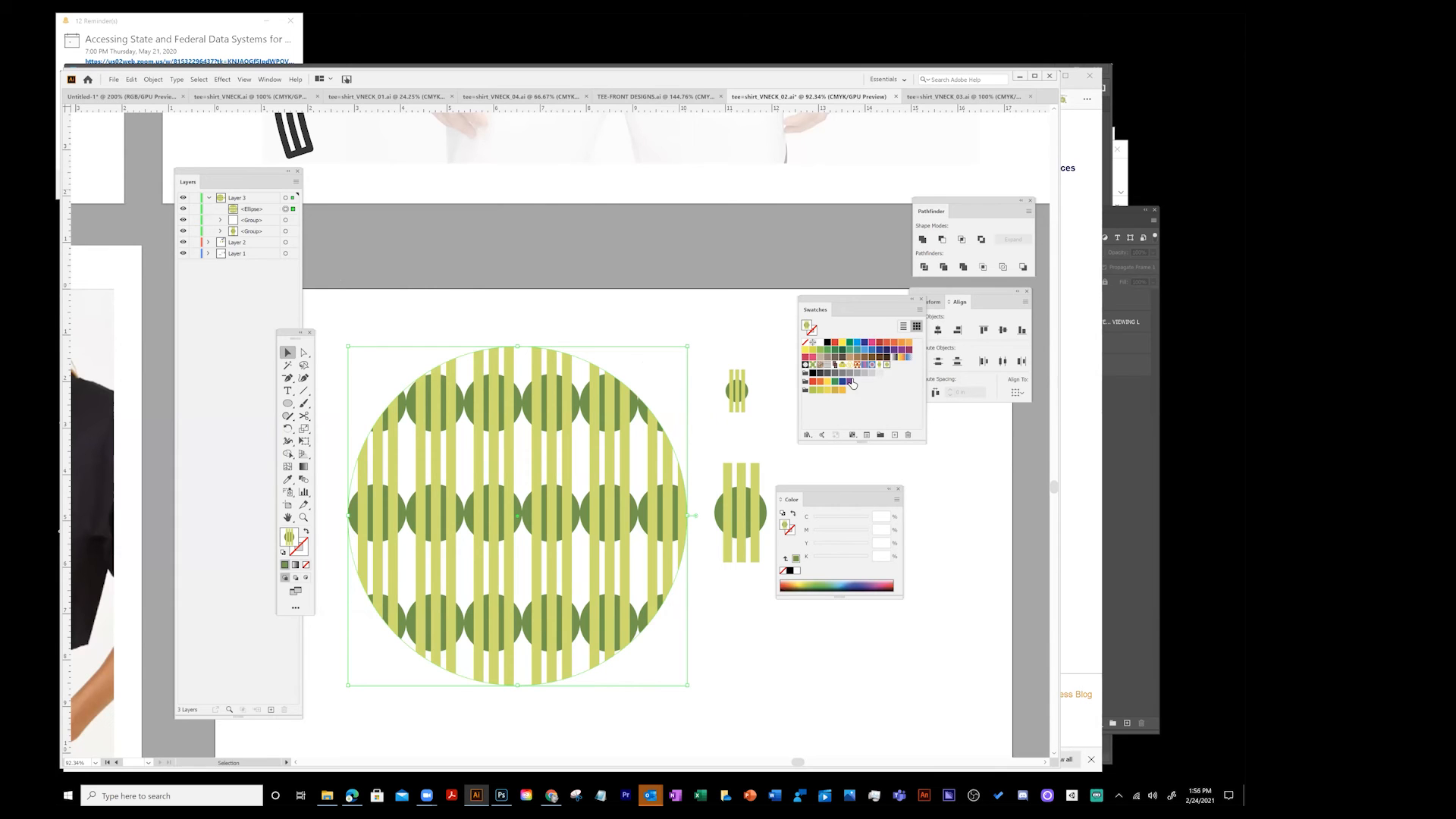
- Turn the small stripe-and-circle motif into a new pattern swatch and fill the large circle with it
left_click(740, 402)
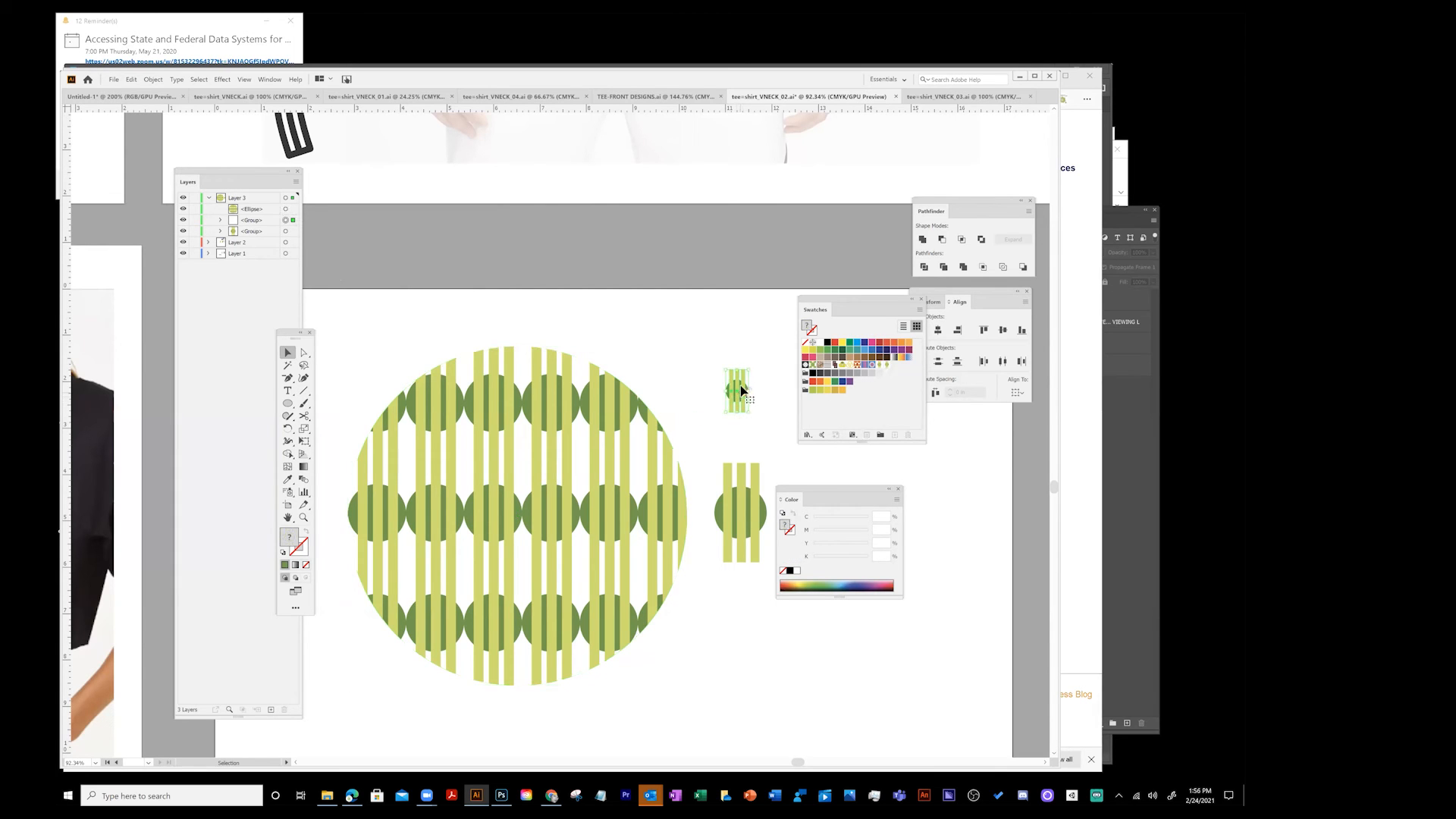
left_click_drag(751, 372, 848, 402)
left_click(895, 365)
left_click(576, 426)
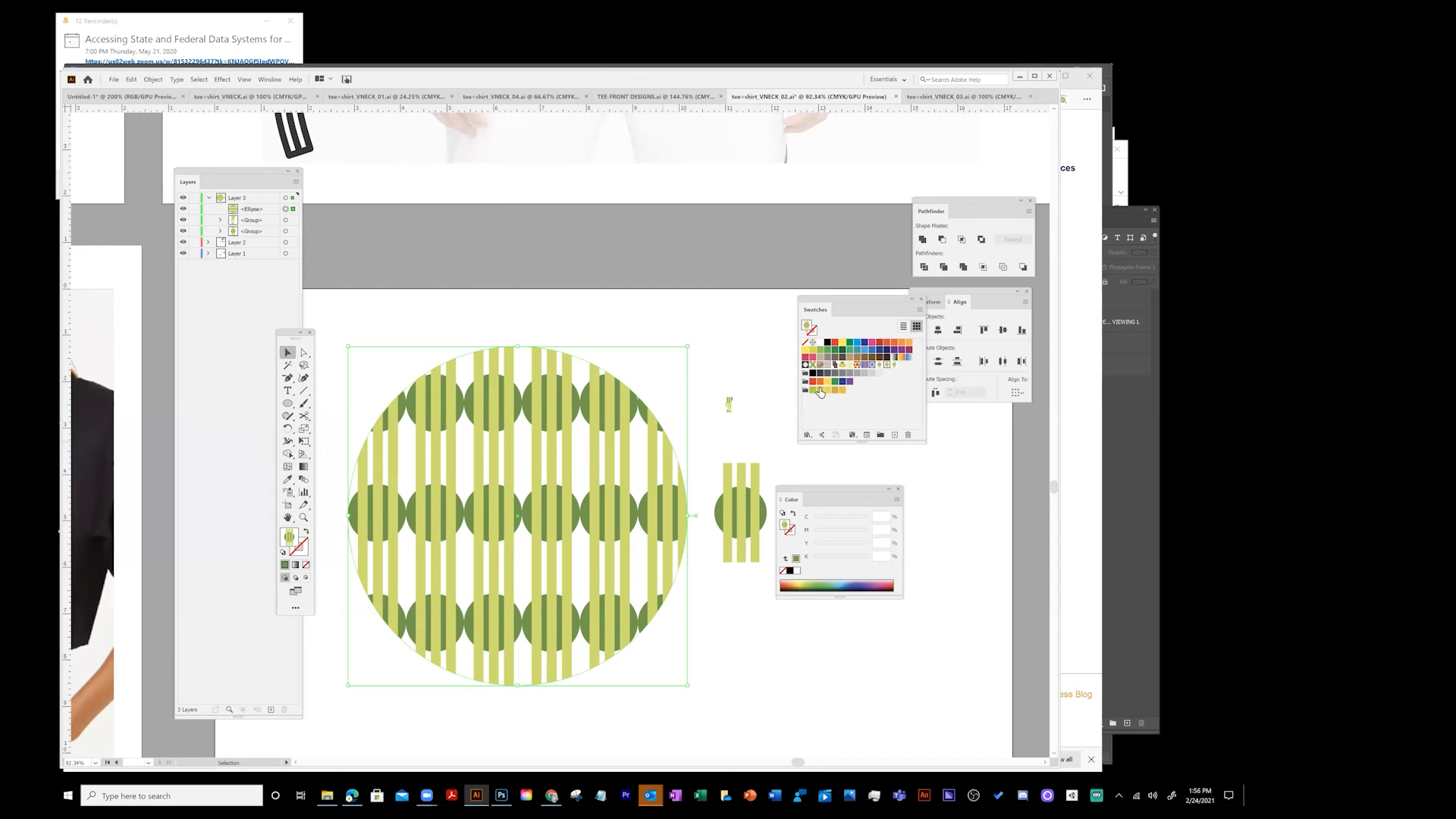
left_click(896, 365)
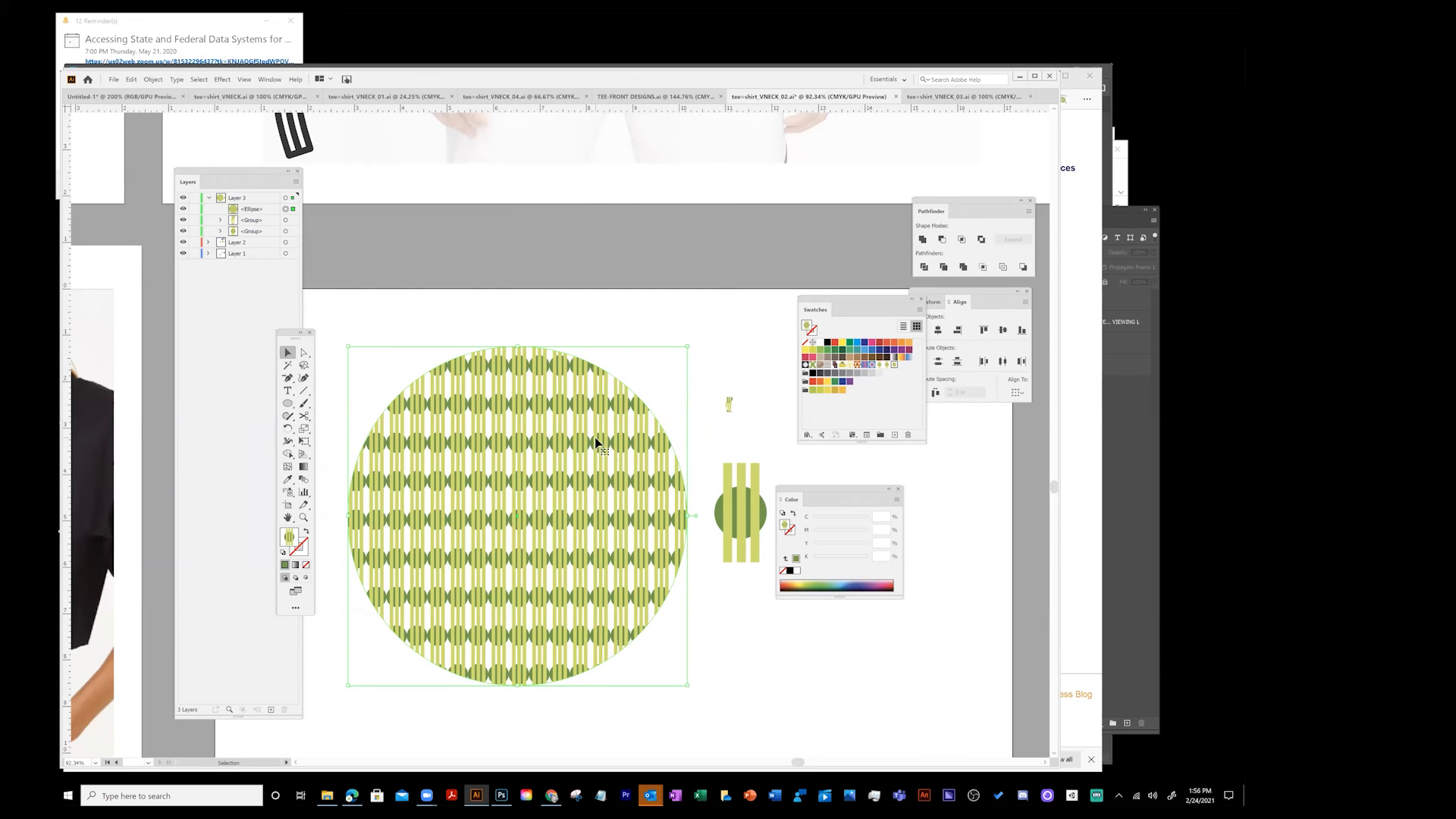
- Open the new pattern swatch in pattern editing mode and set its tile type to Brick by Row
double_click(895, 366)
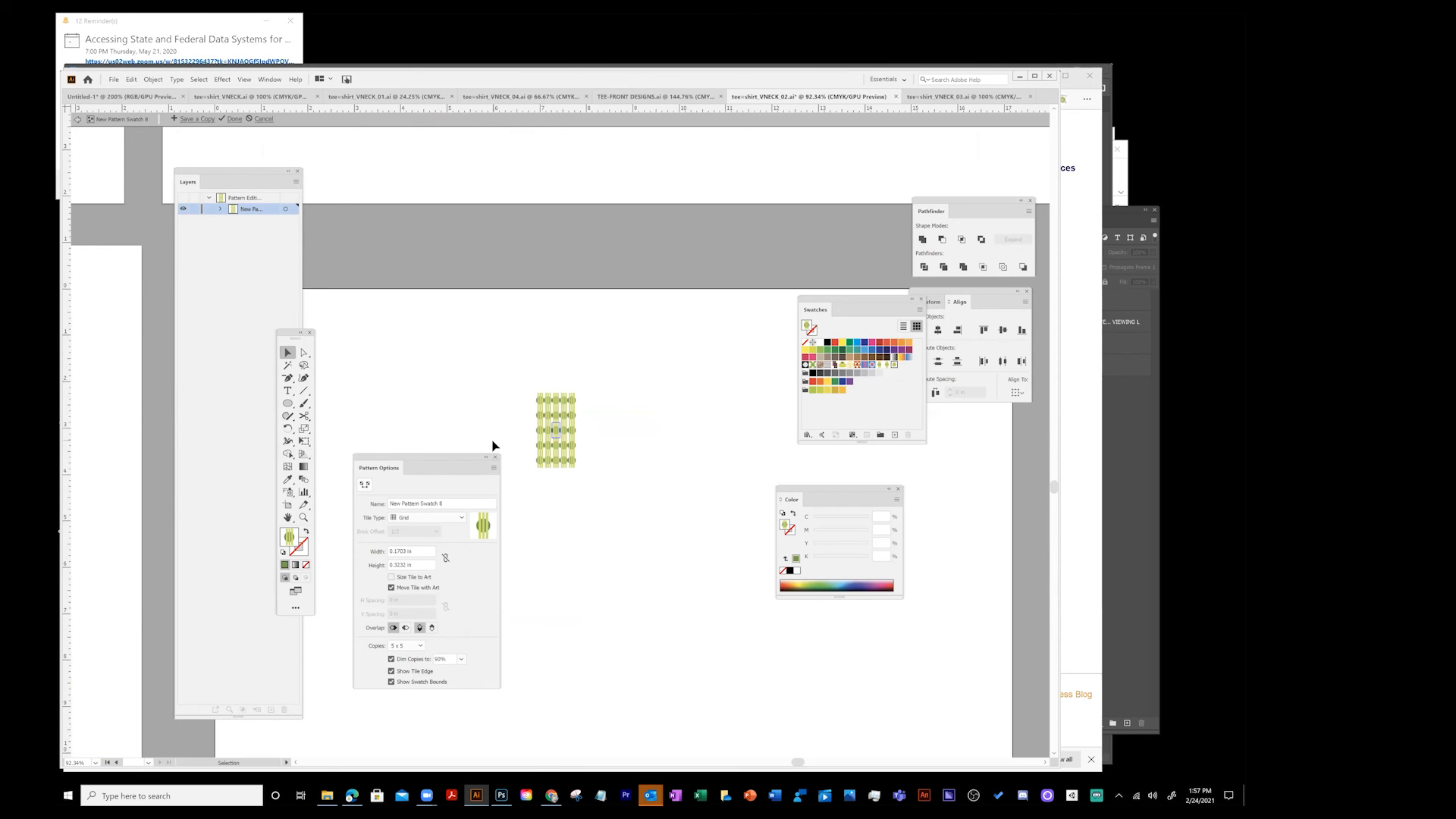
left_click_drag(449, 459, 429, 304)
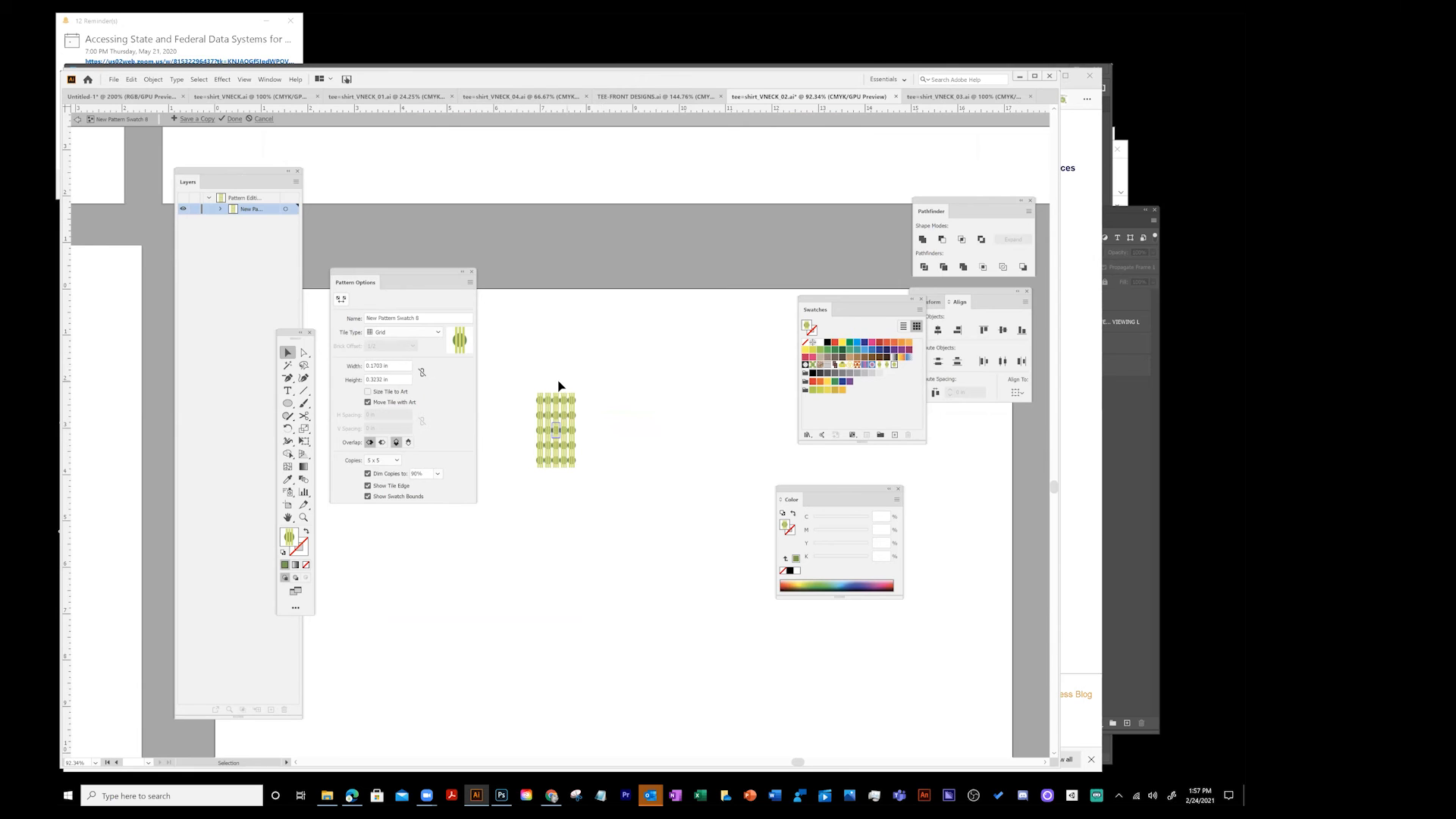
left_click(392, 339)
left_click(392, 361)
- Try Brick by Column and Hex by Column tile types, settle on Hex by Row, and leave pattern editing
key("z")
left_click(570, 429)
left_click(539, 458)
left_click(600, 438)
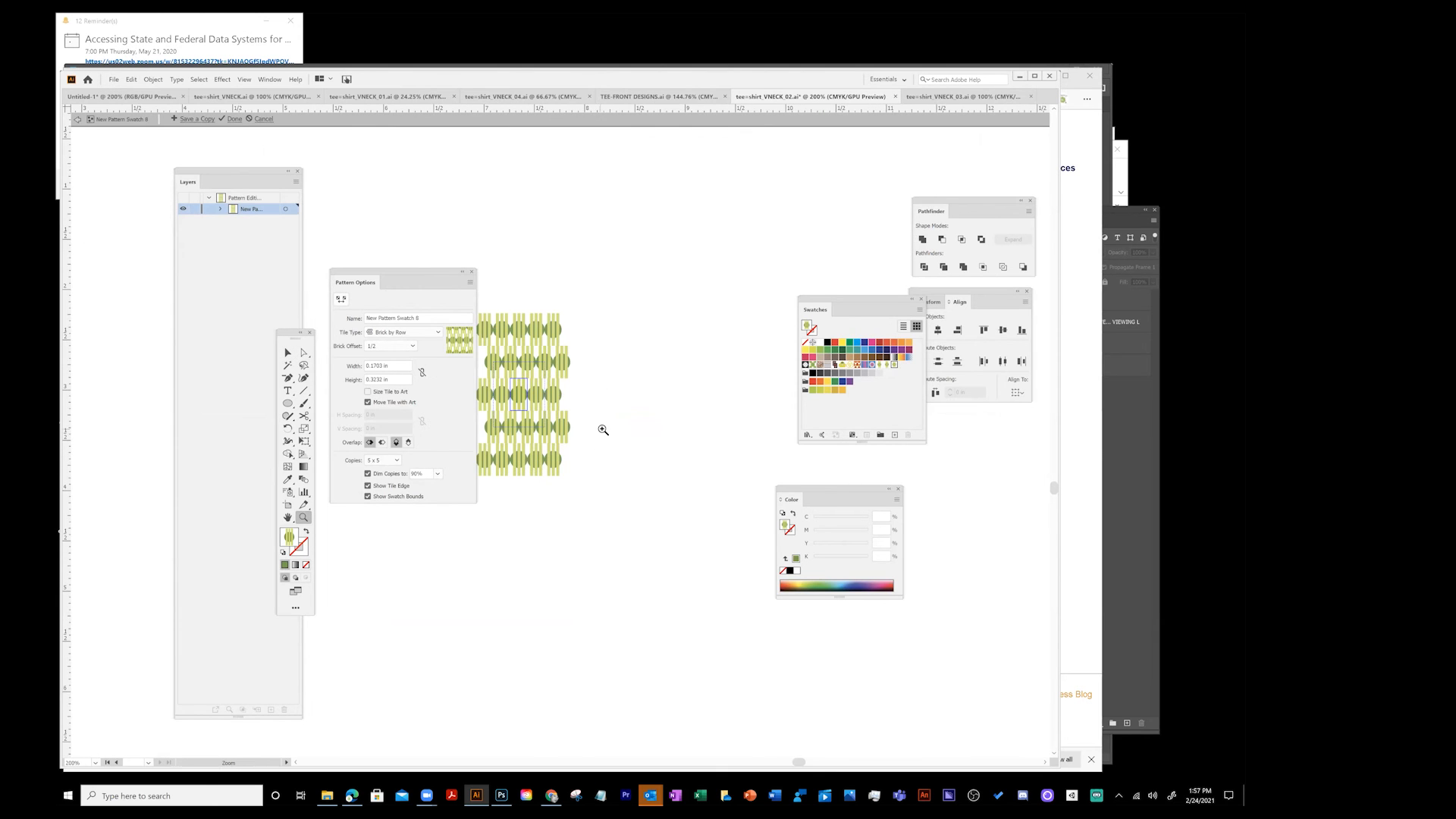
left_click(602, 430)
left_click_drag(525, 415, 501, 396)
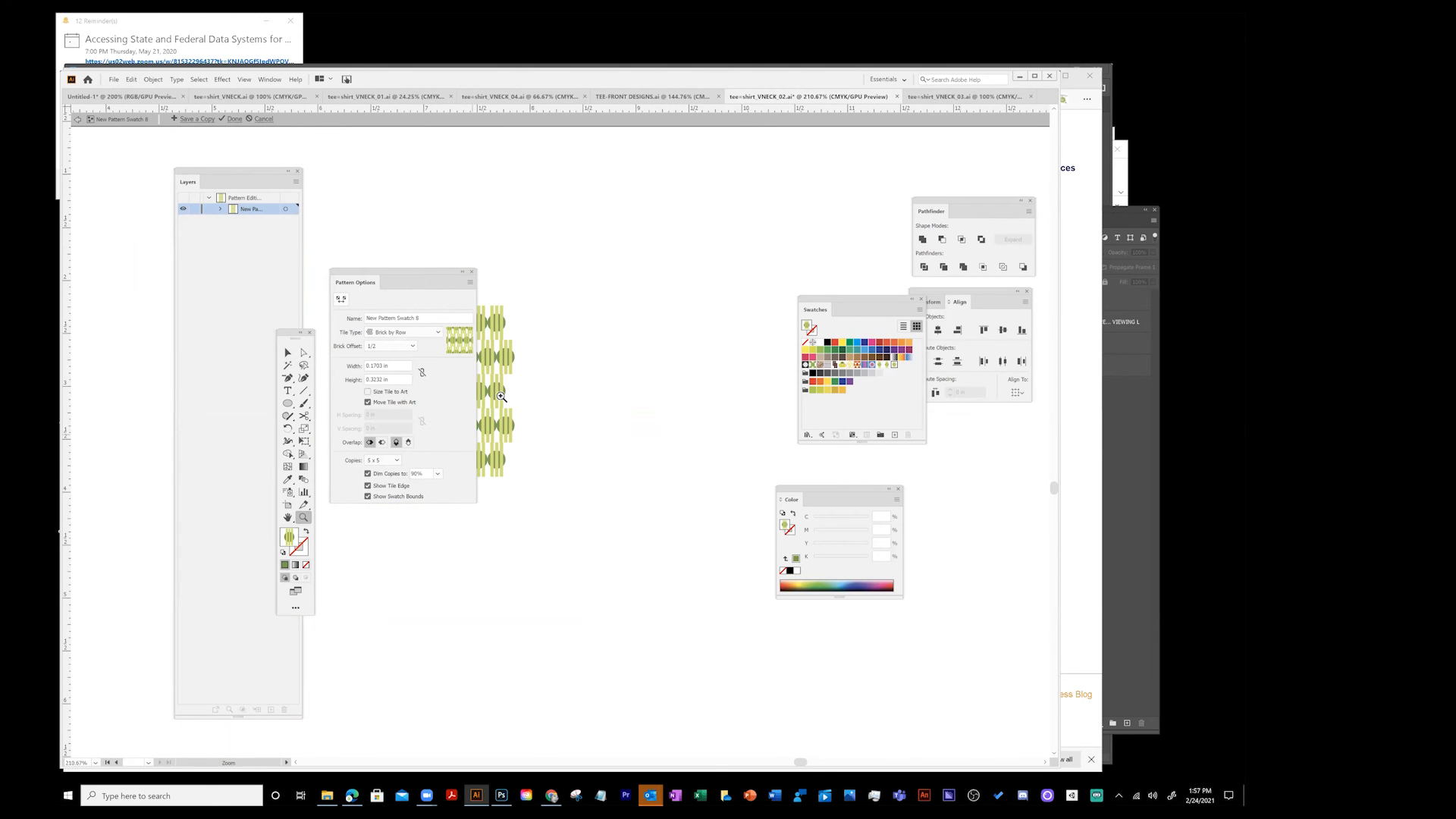
left_click_drag(395, 279, 665, 288)
left_click_drag(465, 376, 522, 371)
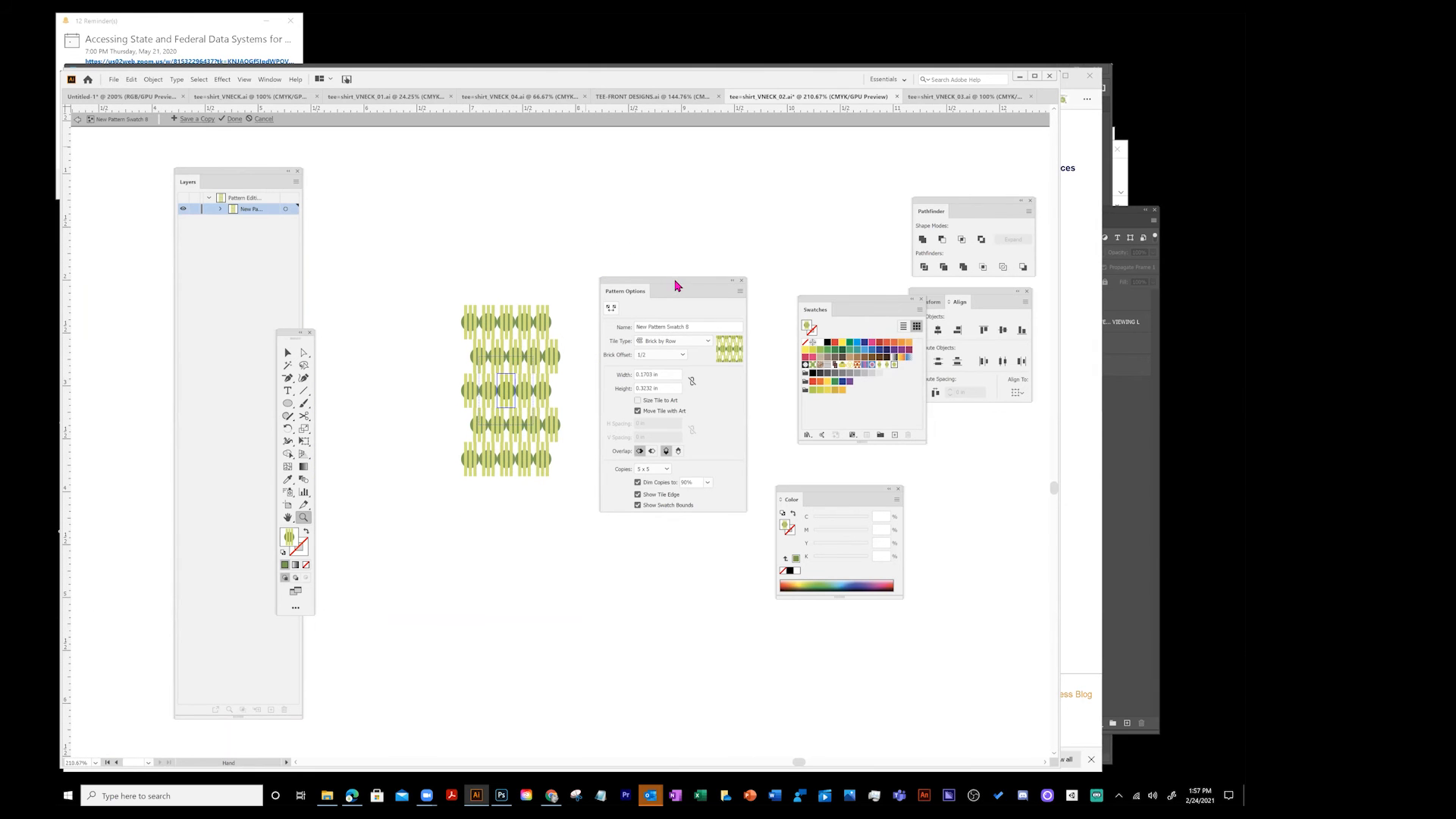
left_click_drag(677, 285, 684, 274)
left_click_drag(518, 349, 493, 329)
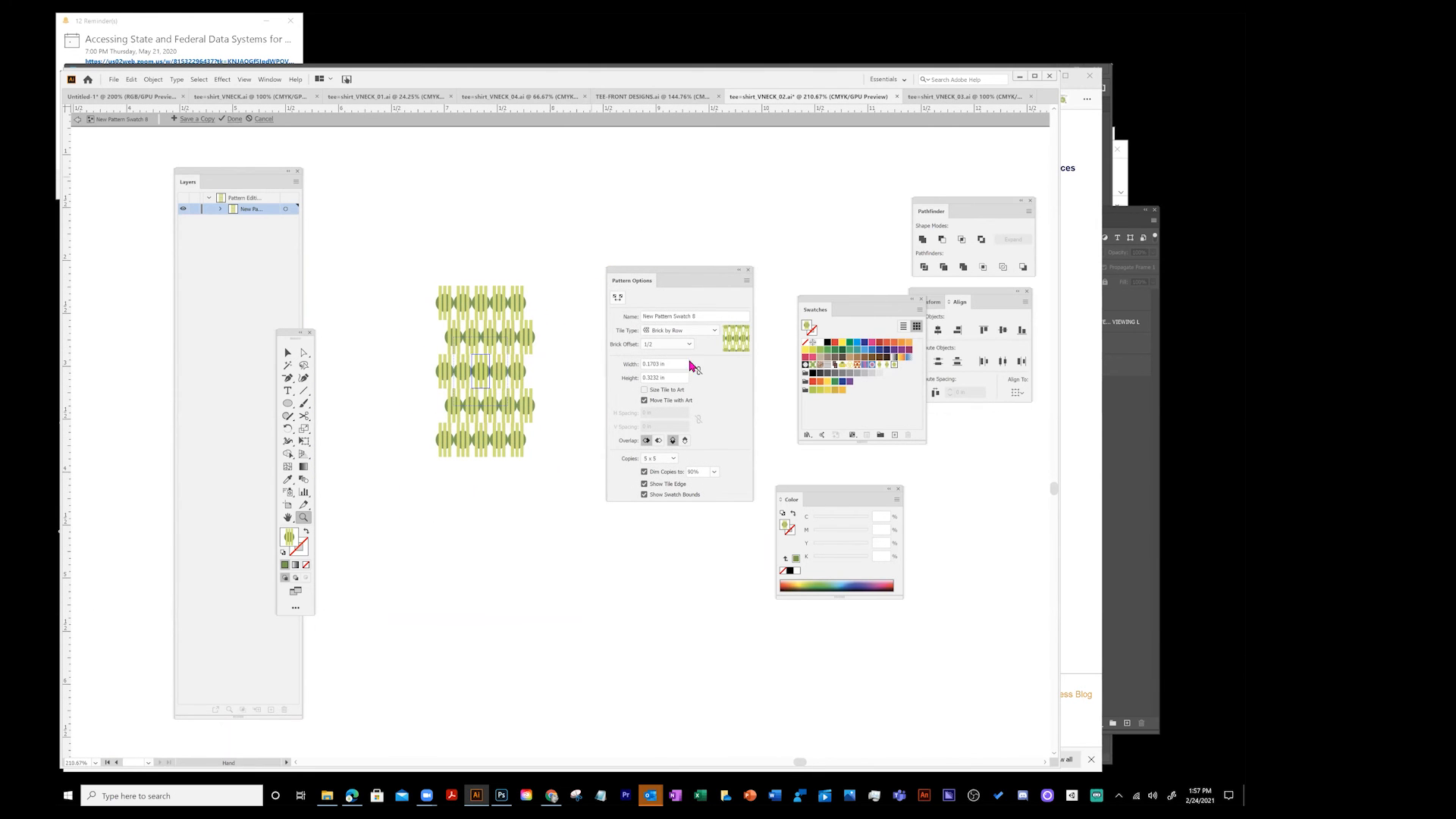
left_click(489, 362)
left_click_drag(484, 326, 363, 283)
left_click_drag(246, 186, 191, 178)
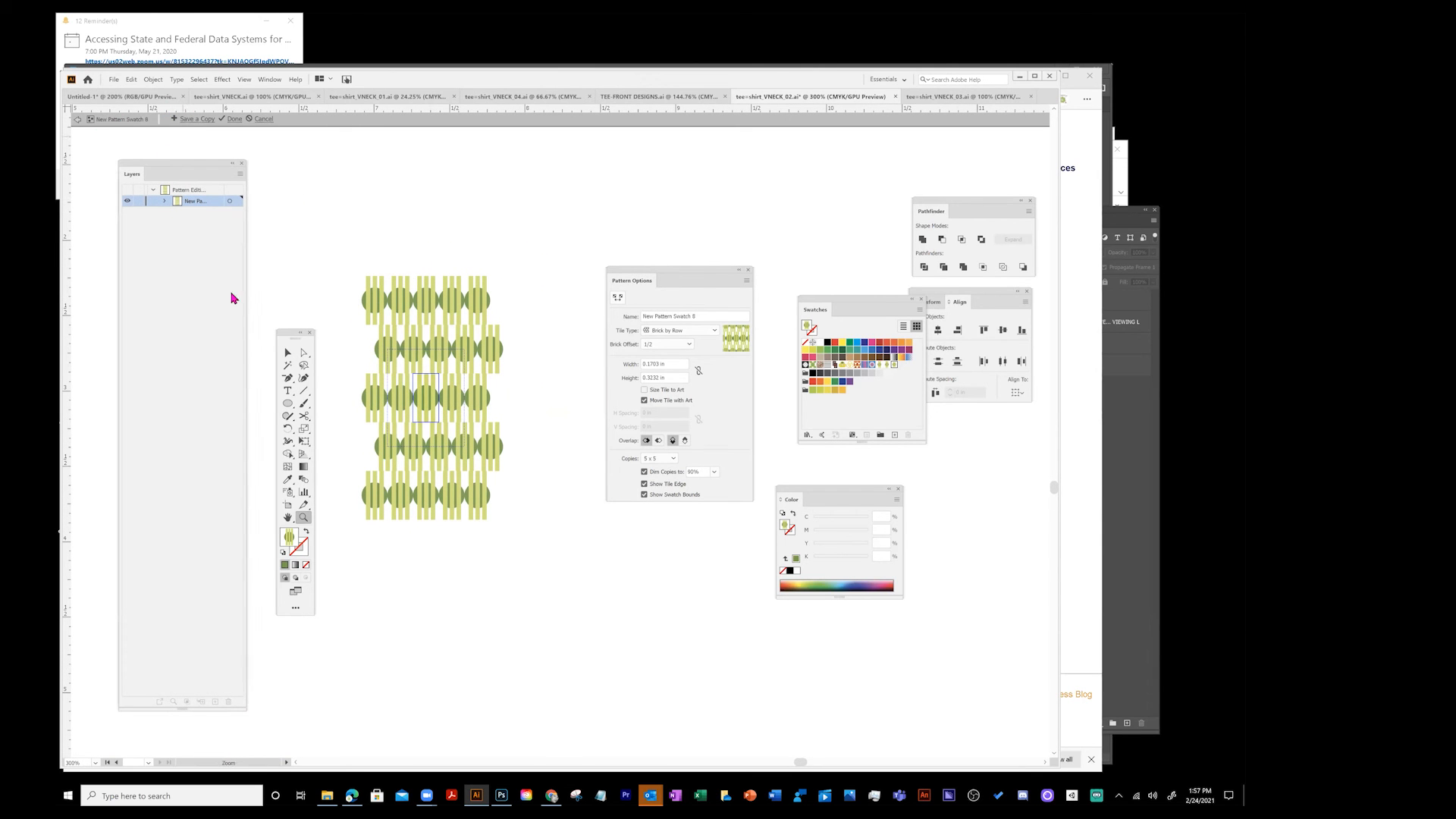
left_click_drag(288, 333, 275, 333)
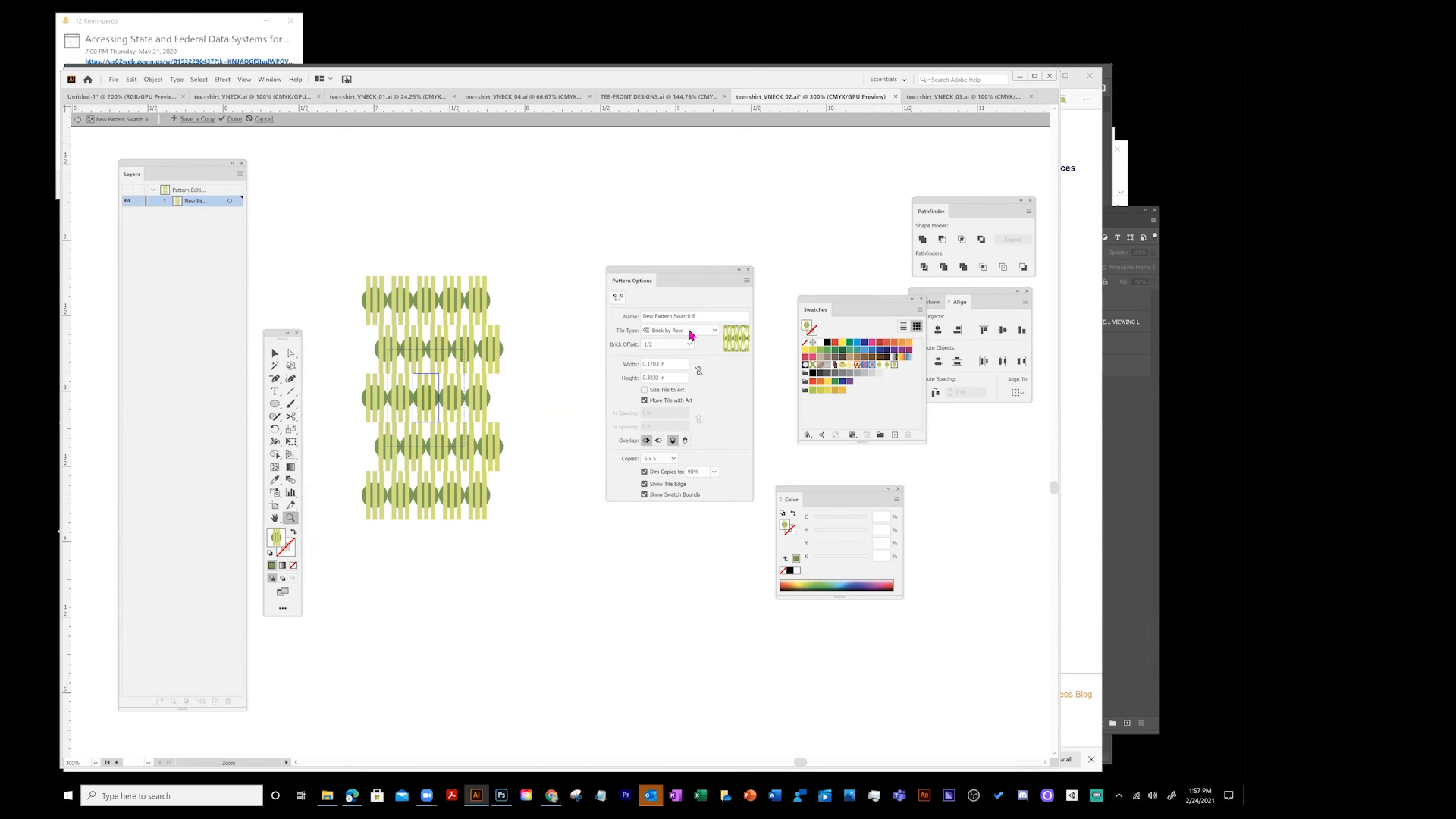
left_click(691, 331)
left_click(667, 366)
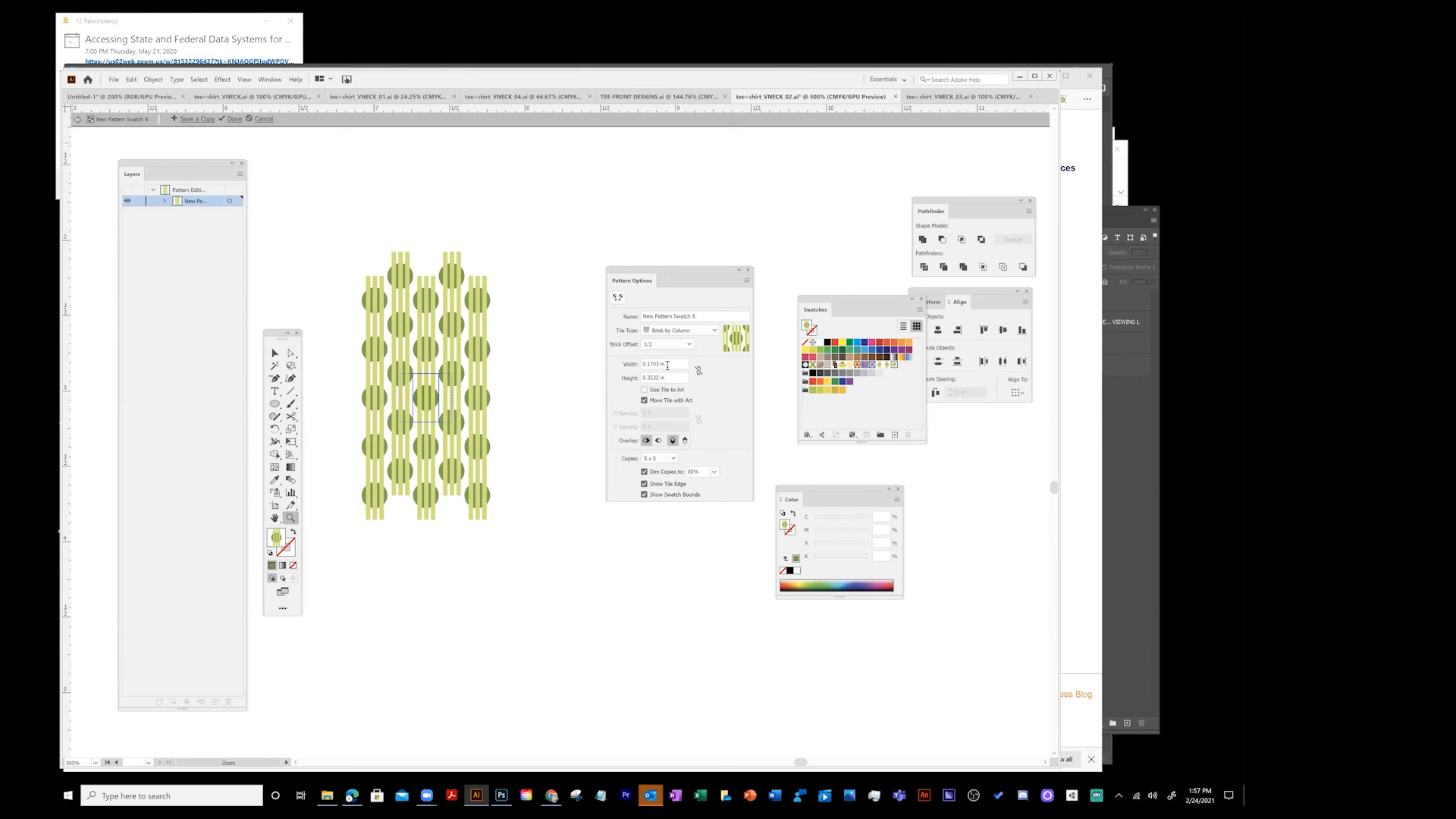
left_click(678, 335)
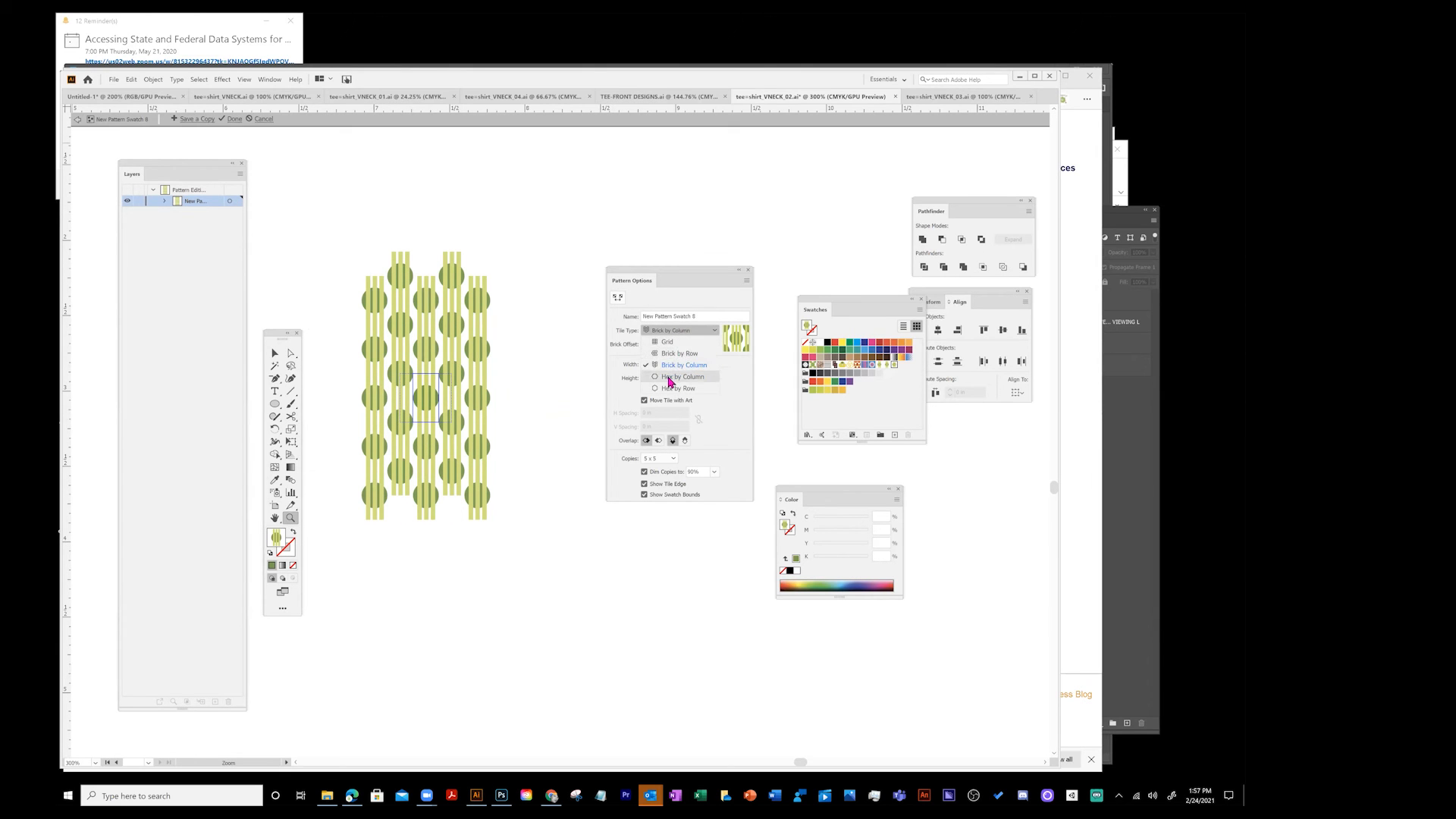
left_click(672, 377)
left_click(679, 333)
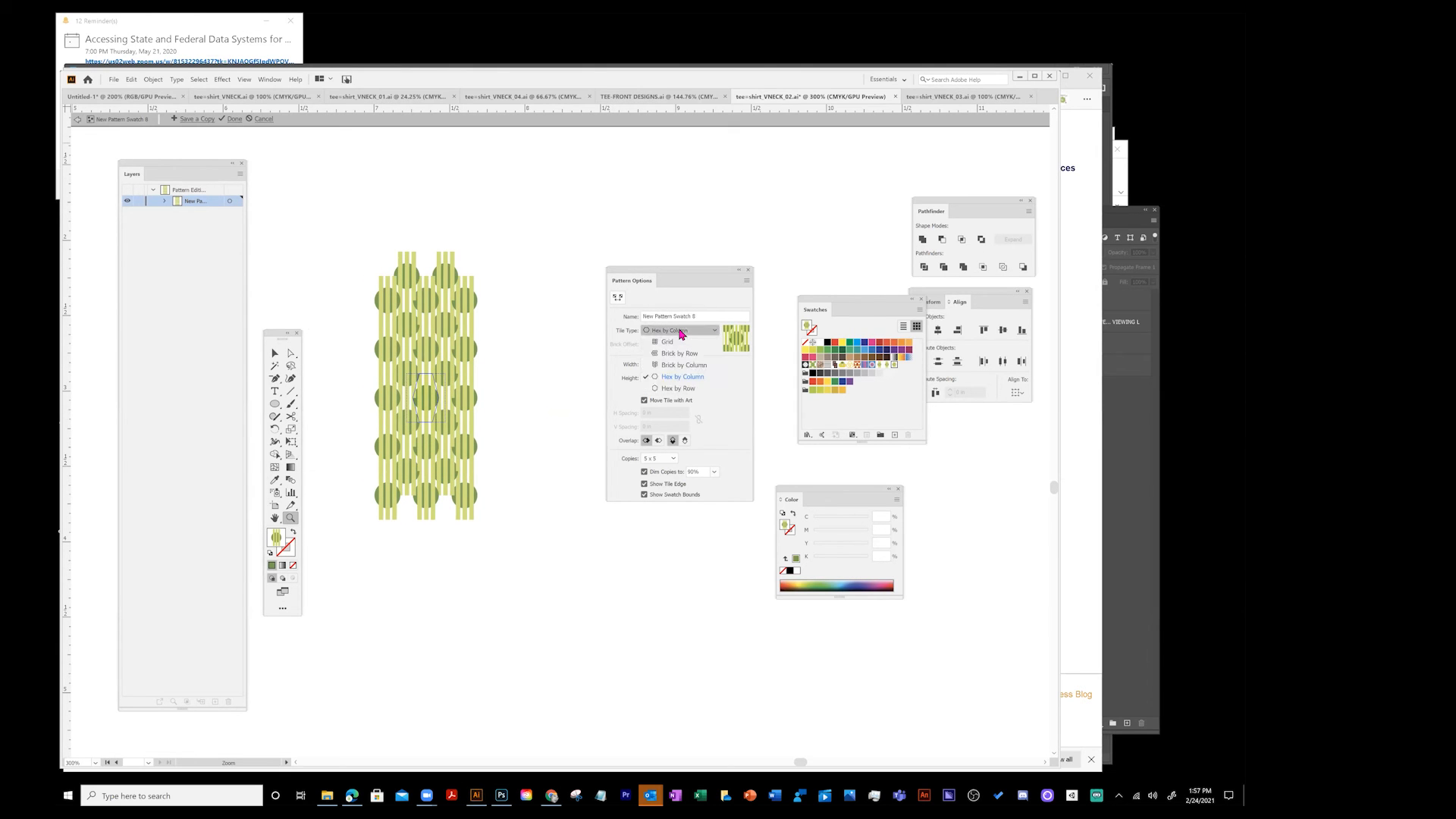
left_click(677, 390)
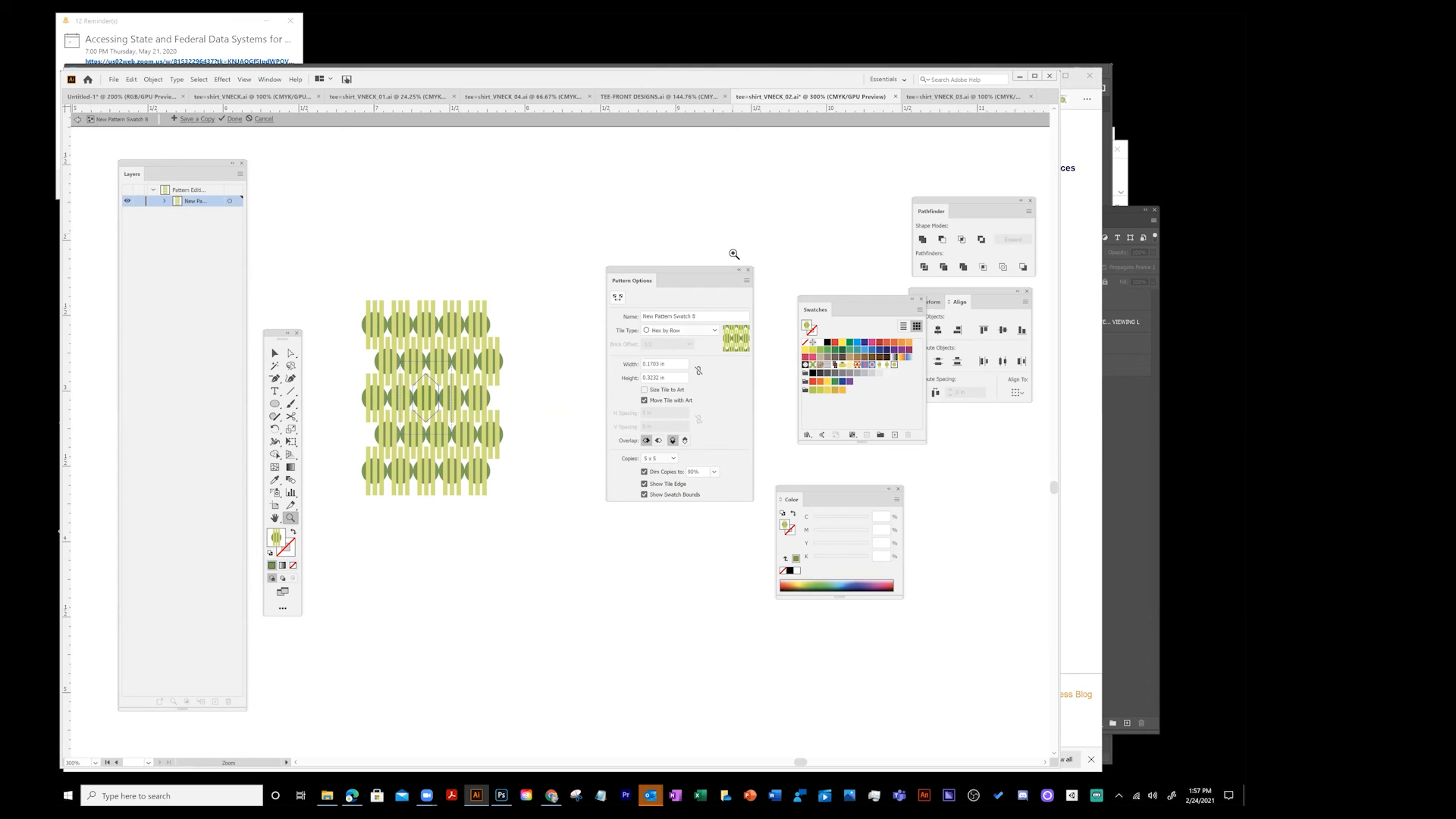
left_click(78, 120)
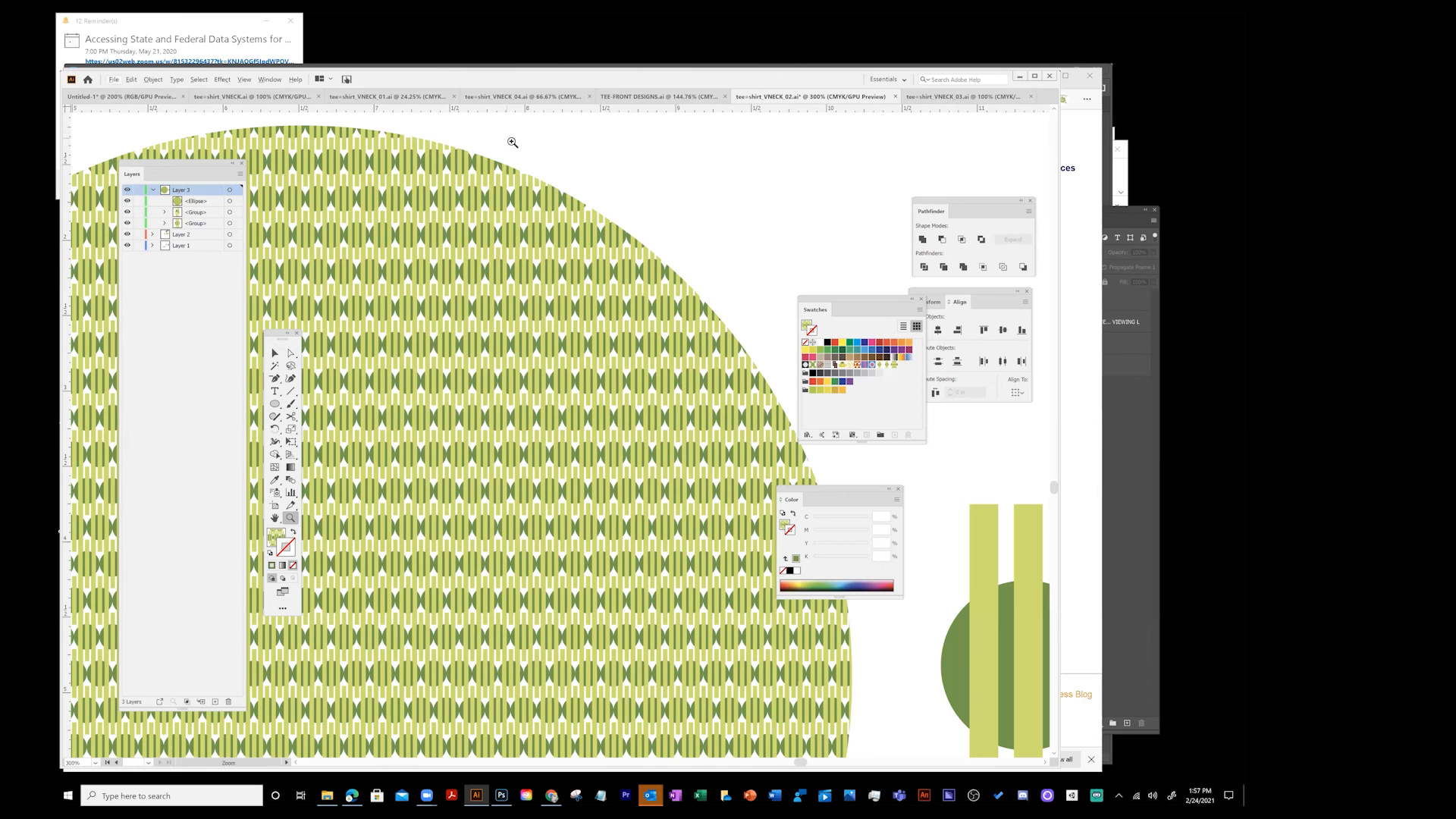
- Ungroup the small stripe-and-circle motif
left_click(473, 266, "alt")
left_click(522, 448, "alt")
left_click_drag(520, 559, 424, 261)
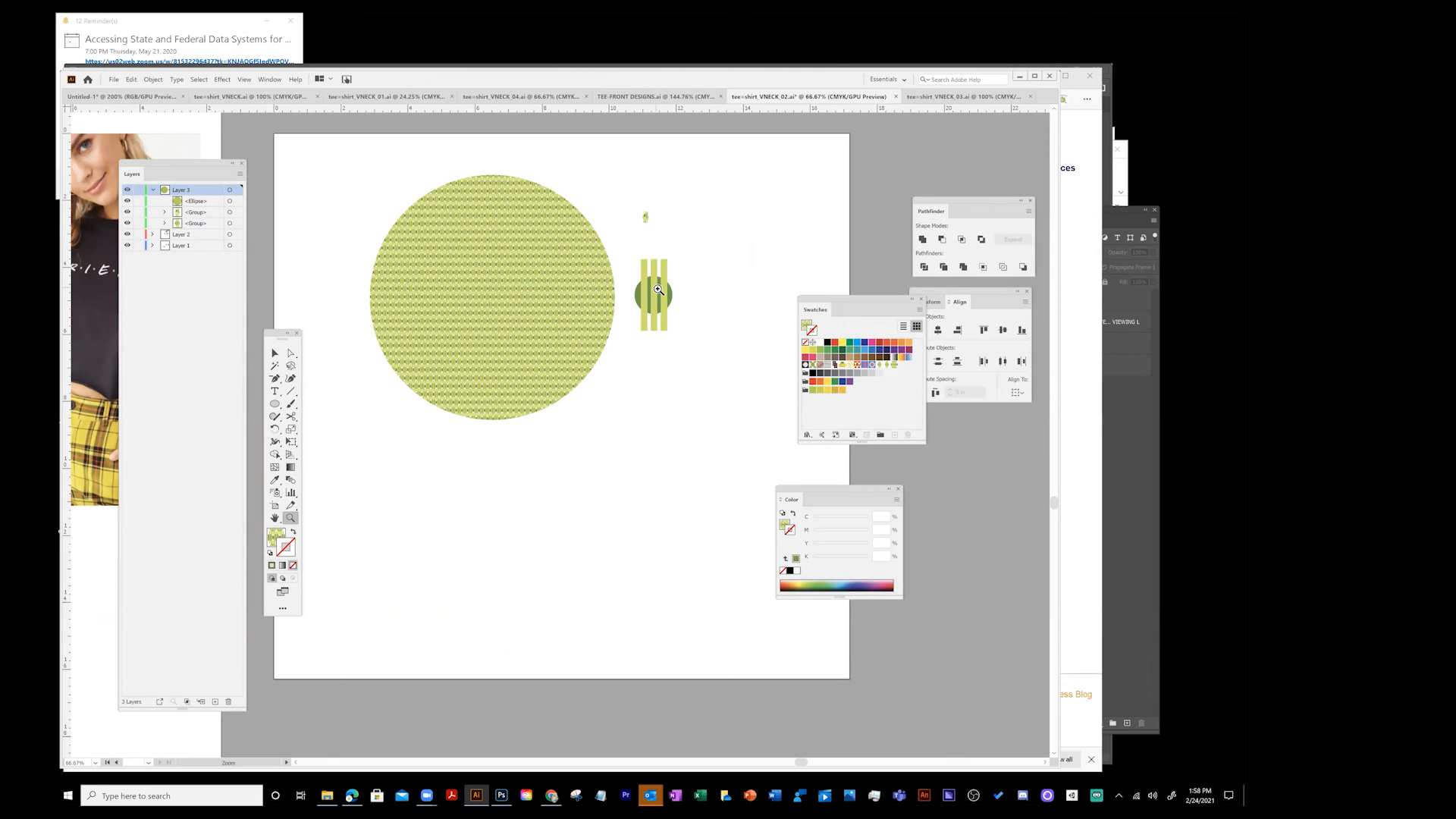
left_click(276, 353)
left_click(661, 286)
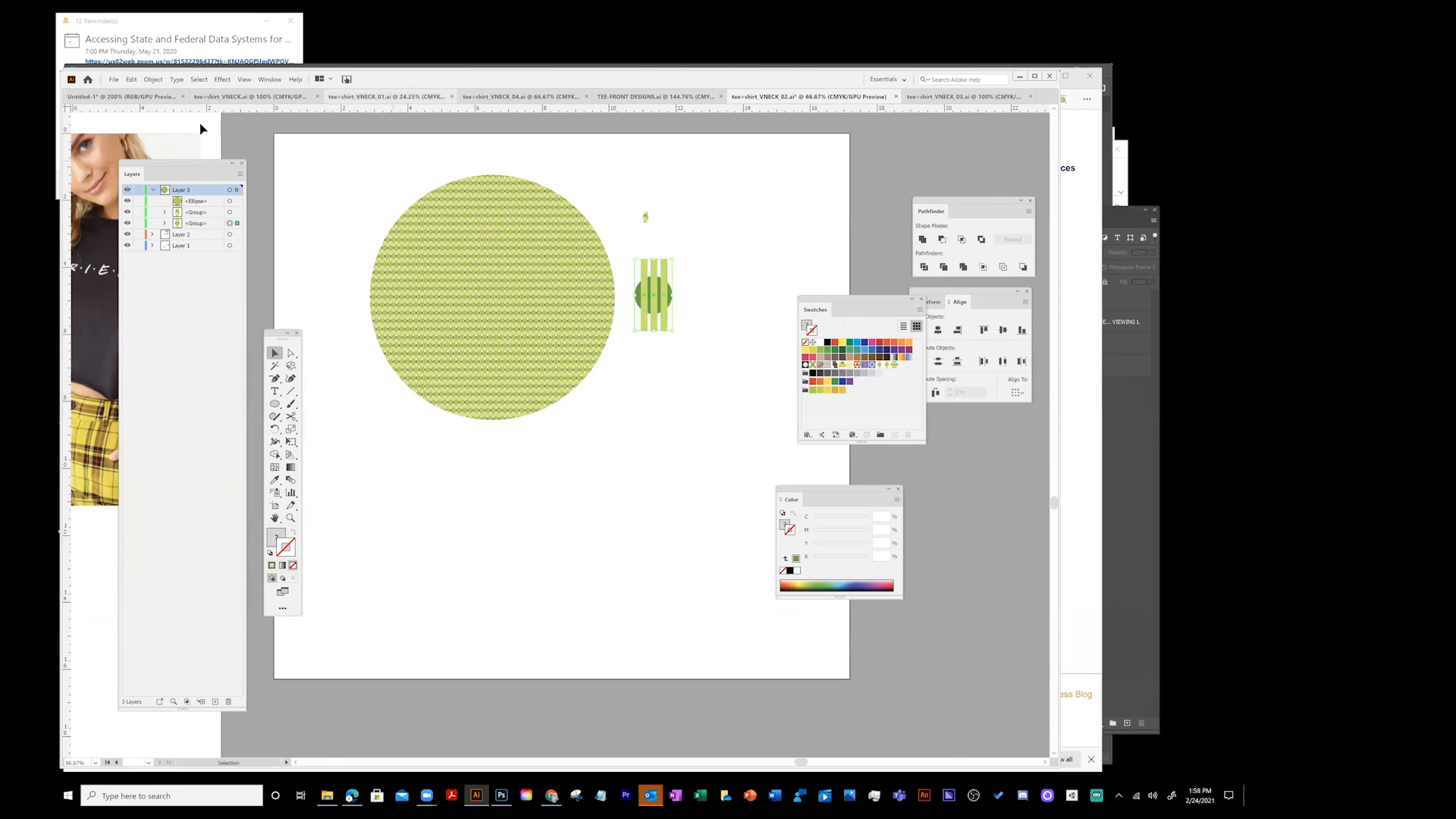
left_click(153, 80)
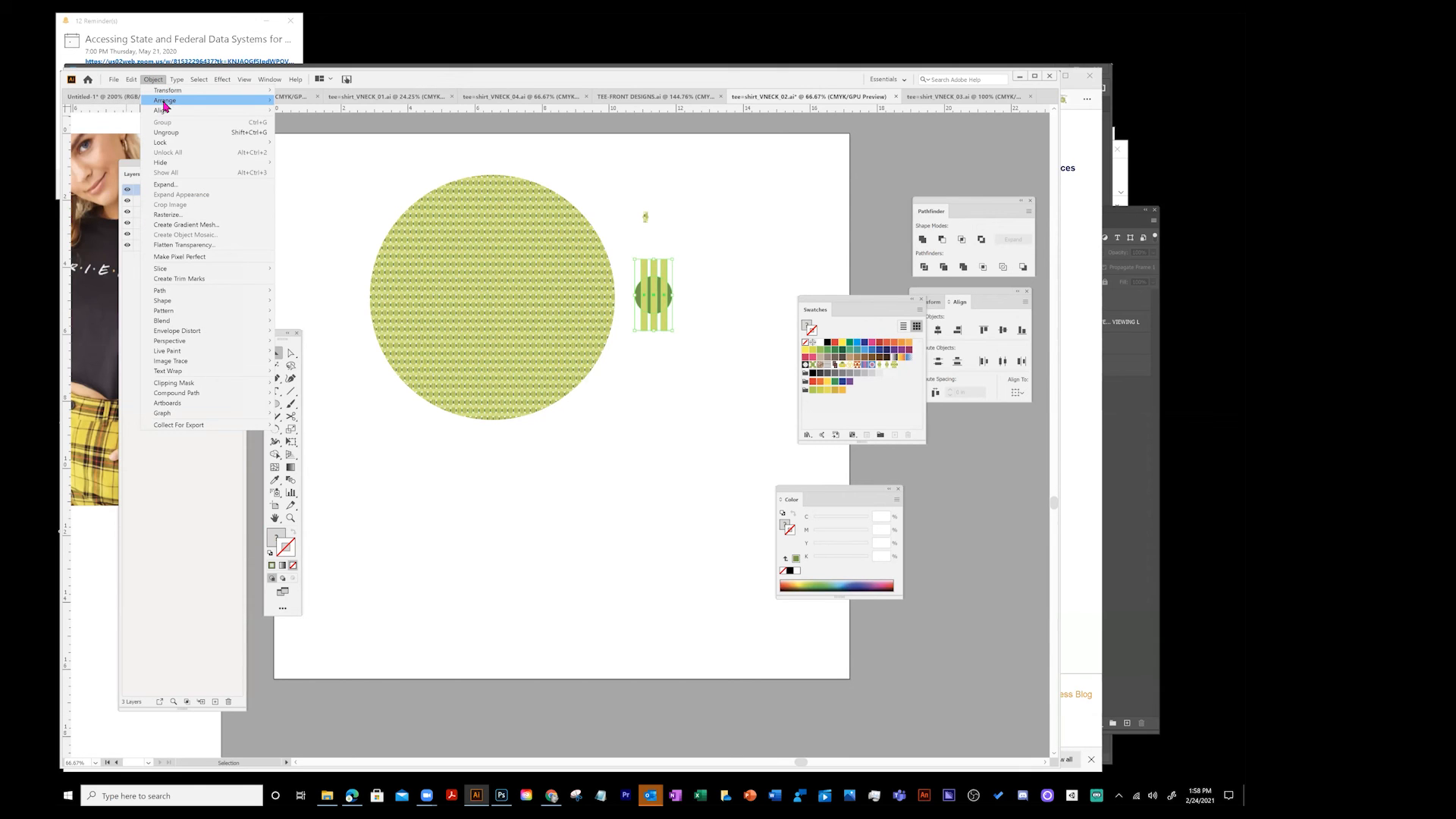
mouse_move(164, 102)
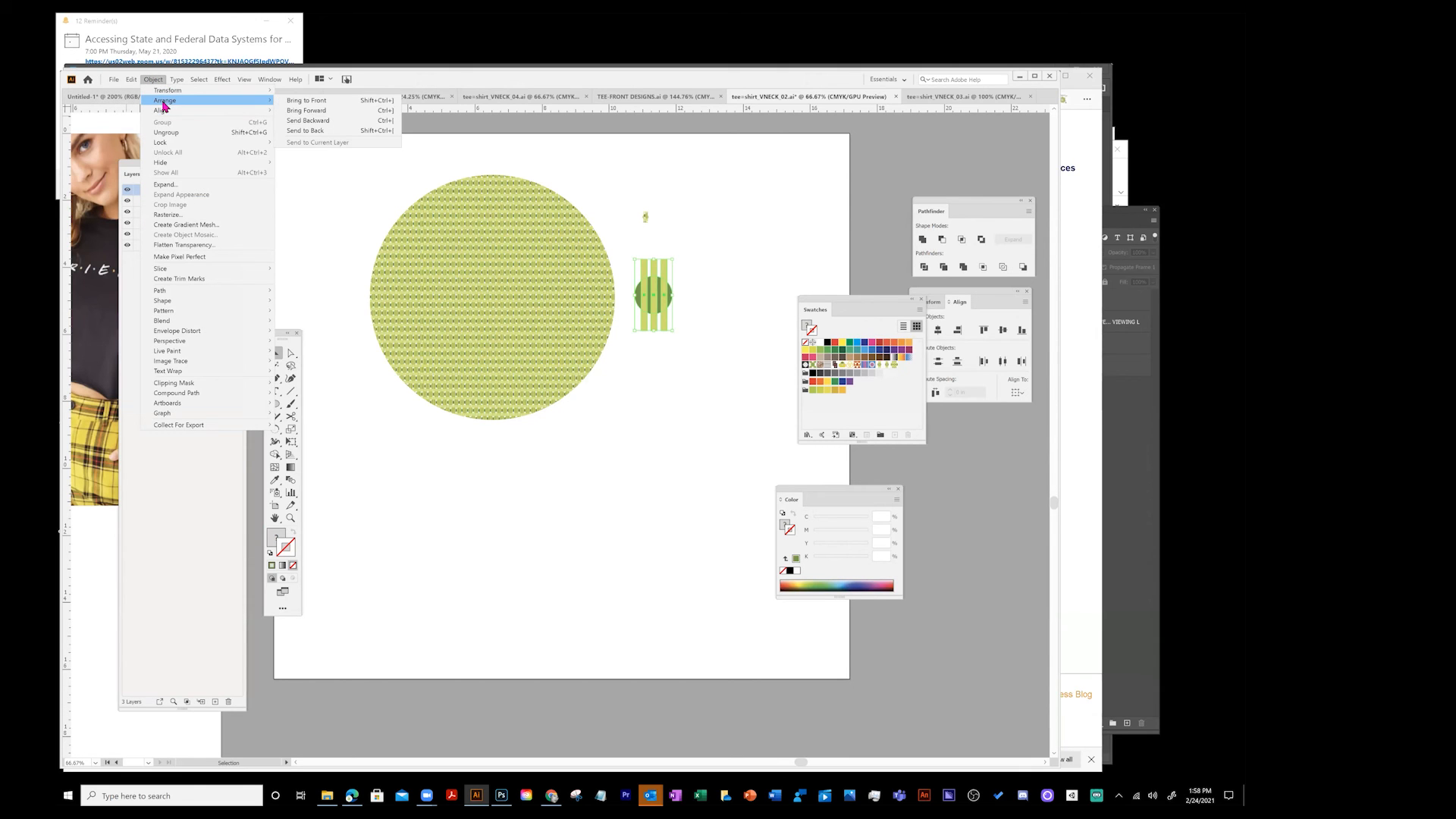
left_click(167, 133)
- Recolour the motif's stripes bright yellow using the Color Picker
left_click(665, 287)
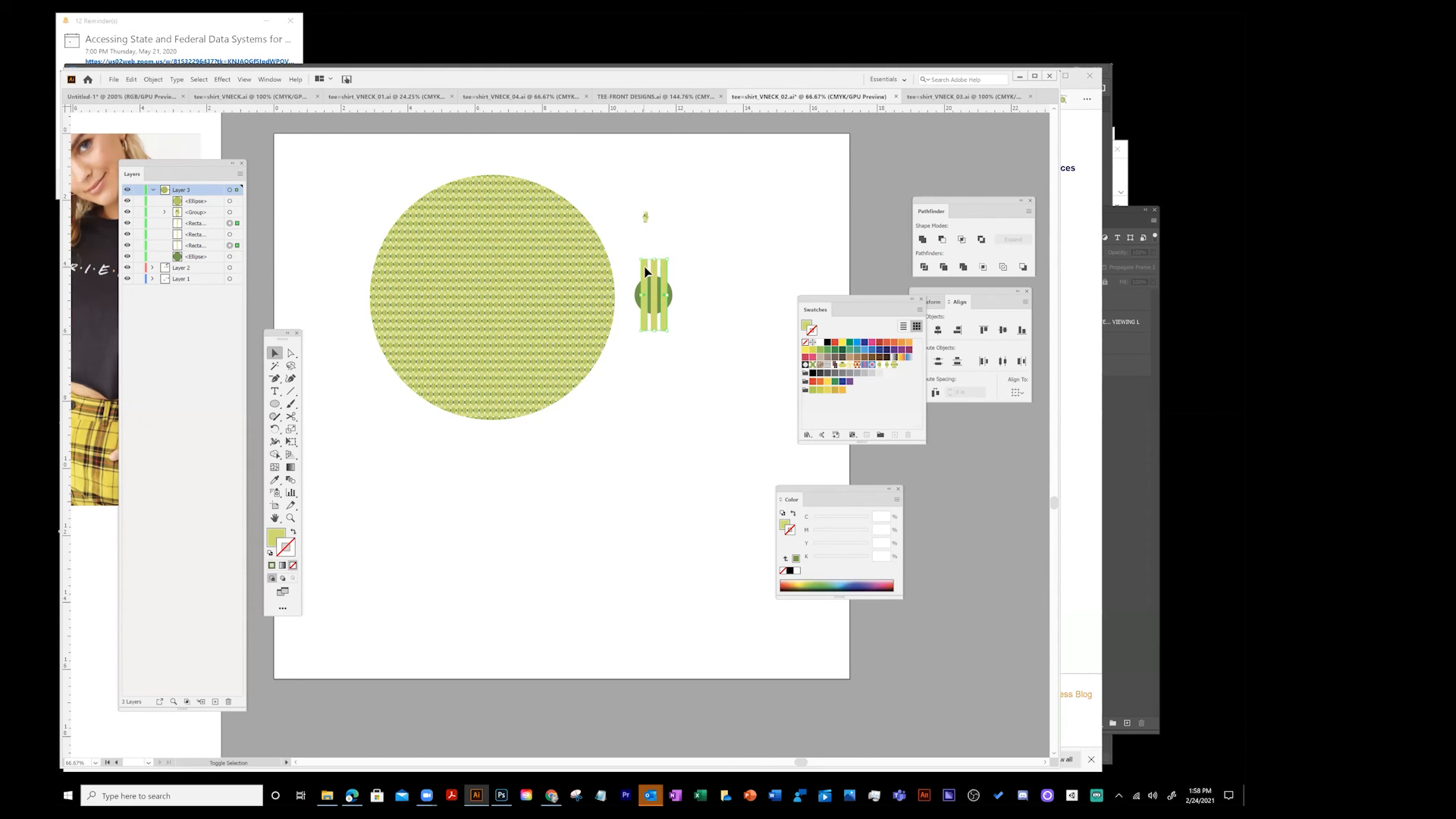
double_click(275, 538)
left_click(431, 452)
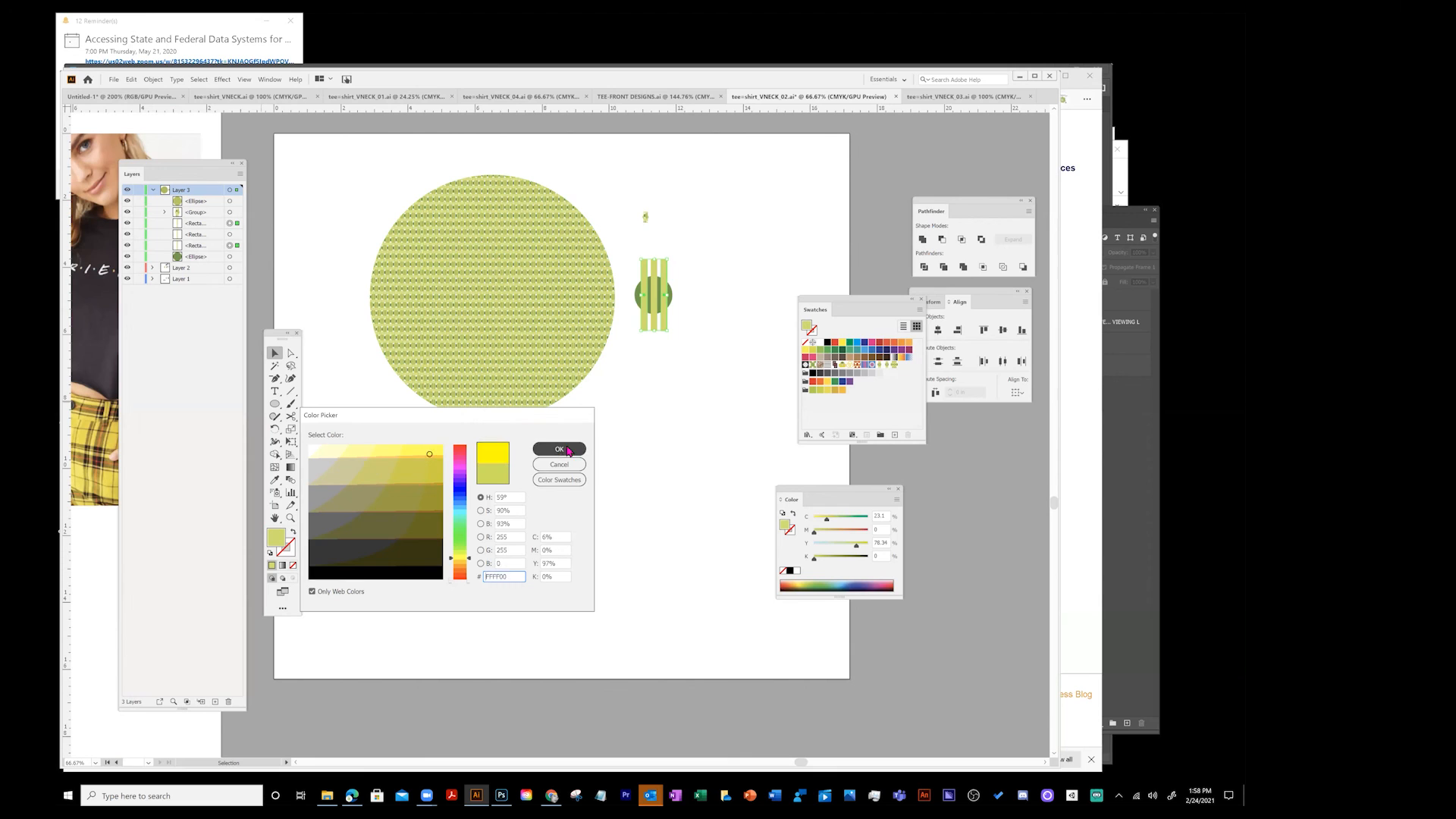
left_click(558, 449)
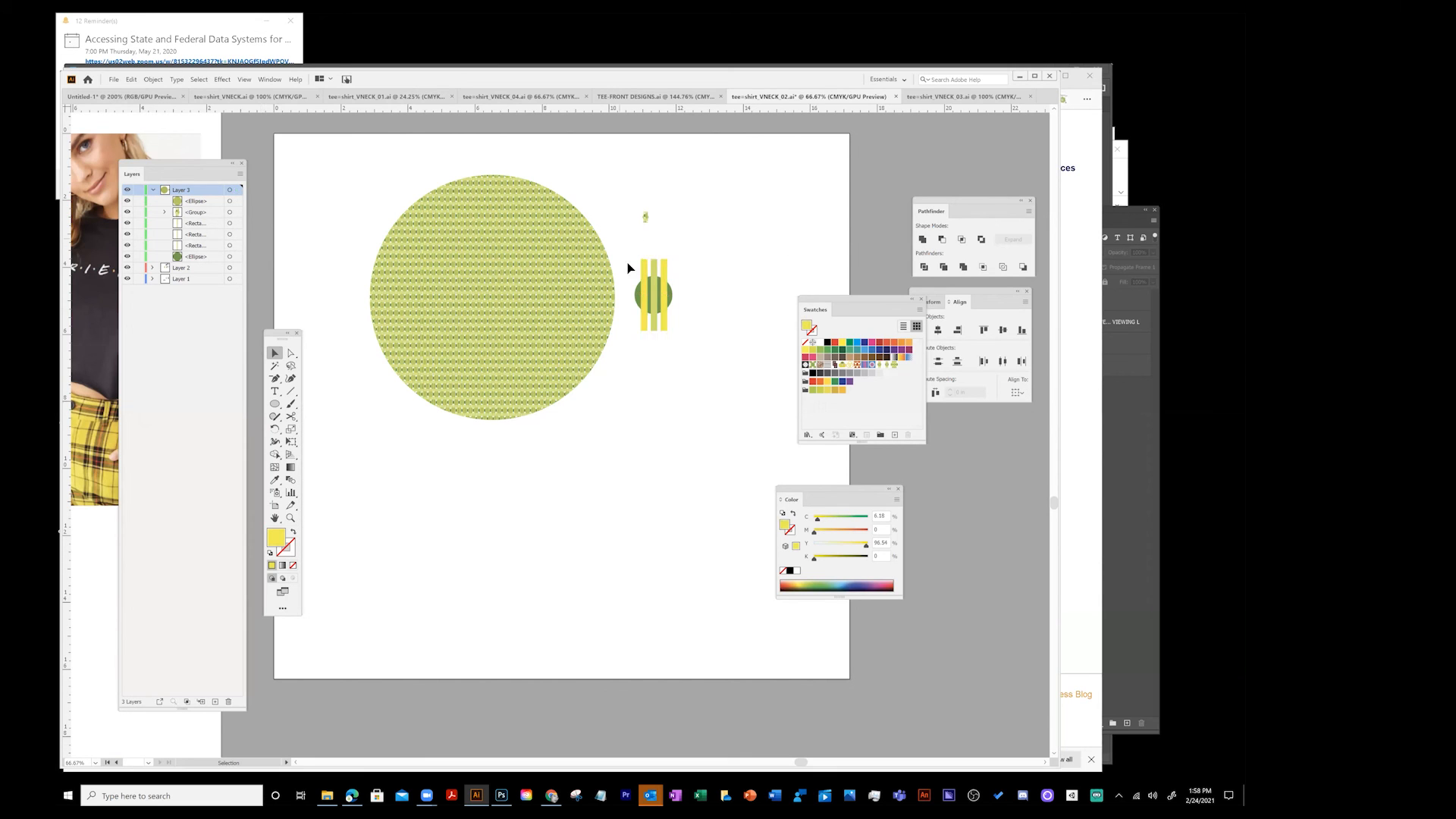
- Fill the large circle with the Pompadour pattern swatch
left_click_drag(666, 280, 887, 393)
left_click_drag(878, 301, 779, 190)
left_click(734, 393)
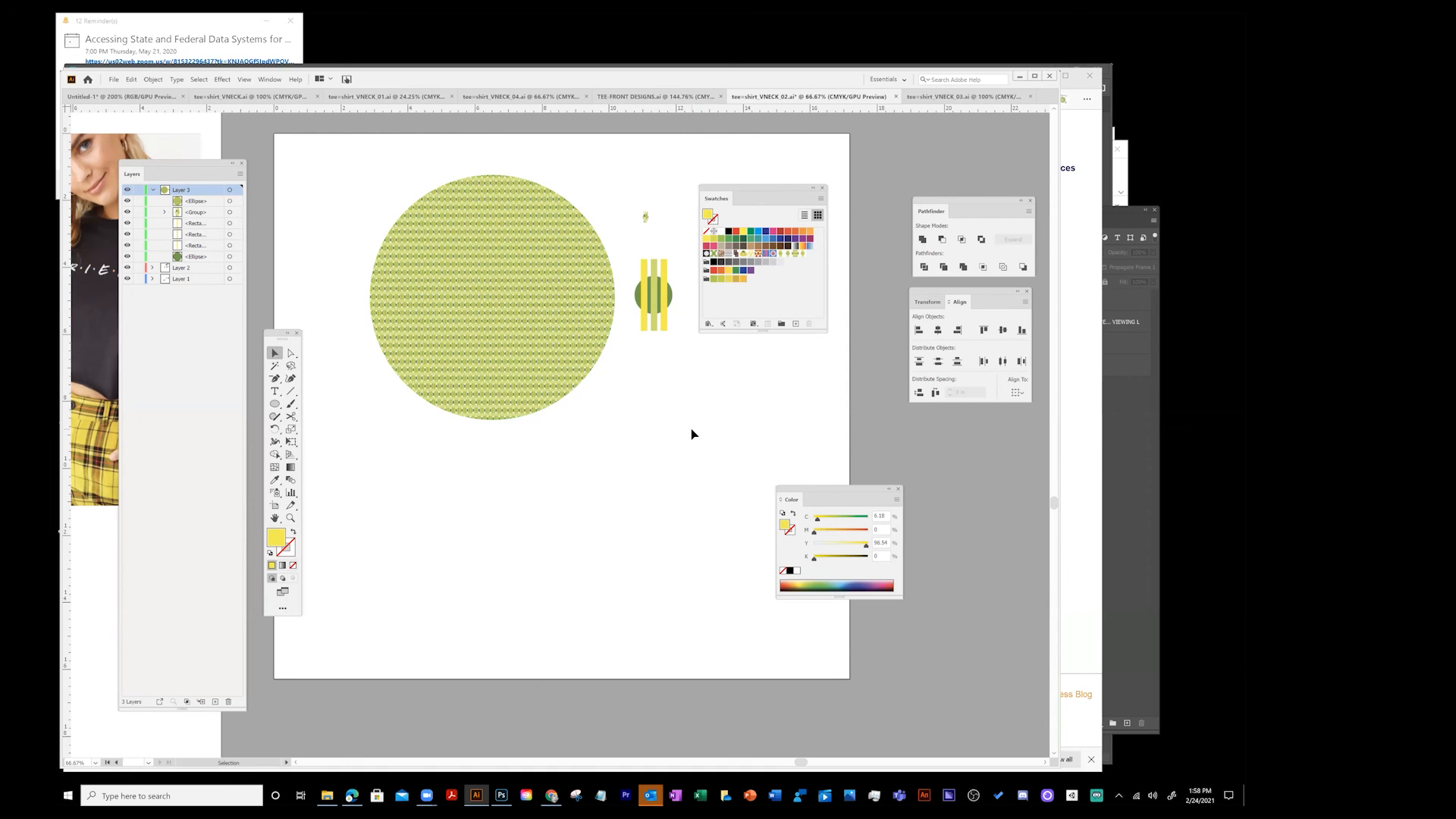
left_click(539, 305)
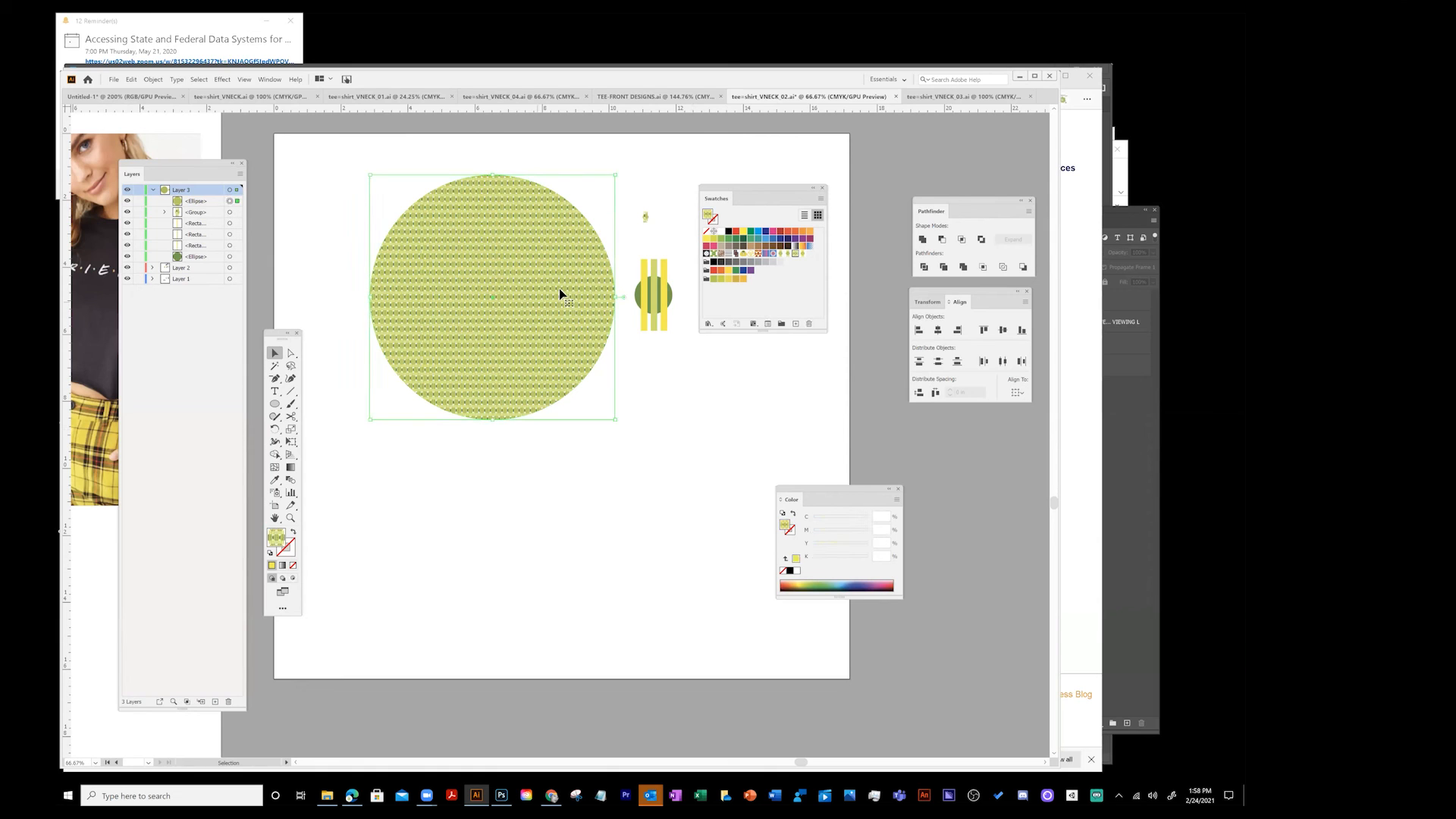
left_click(723, 255)
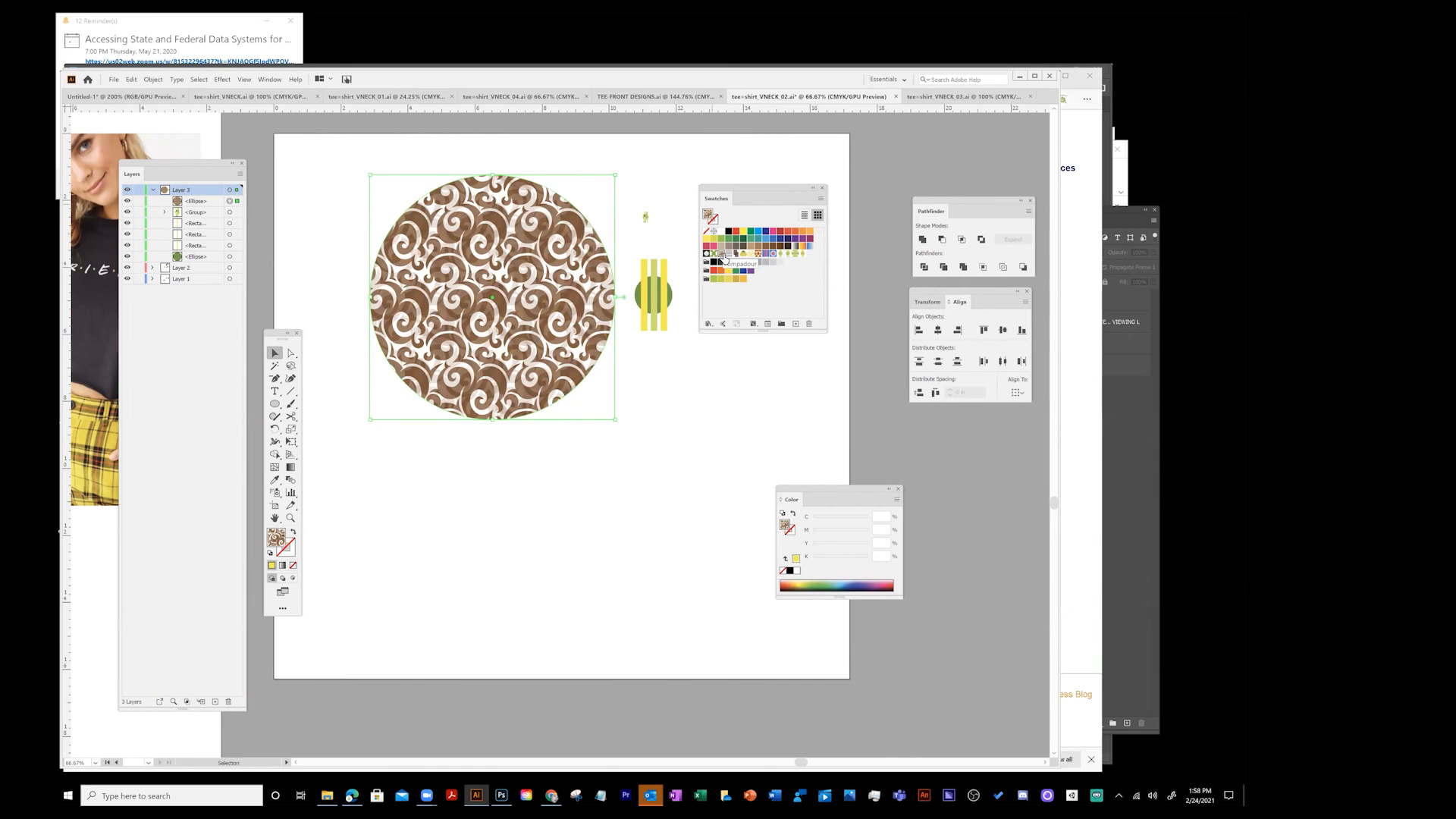
double_click(530, 253)
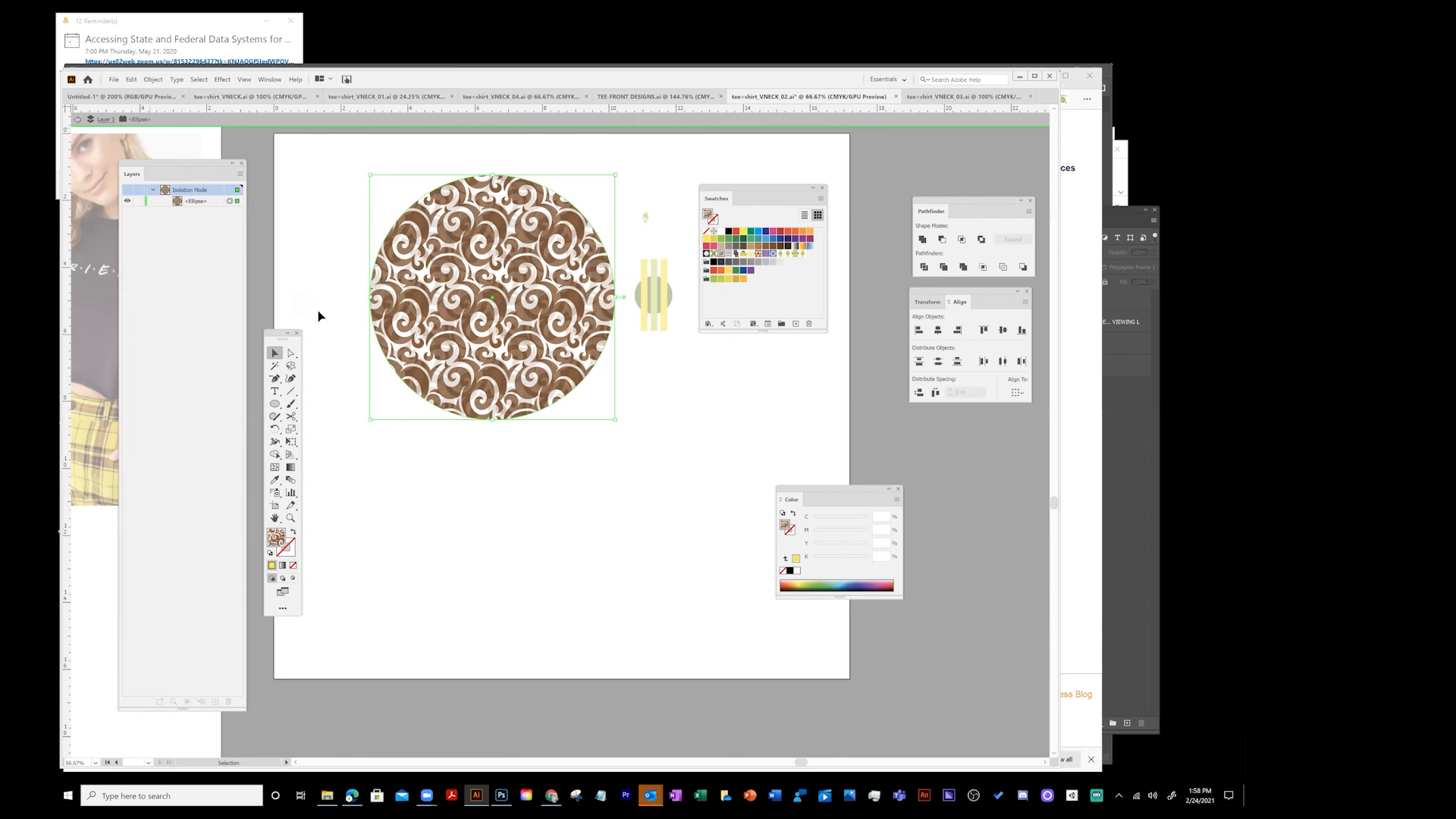
left_click(78, 119)
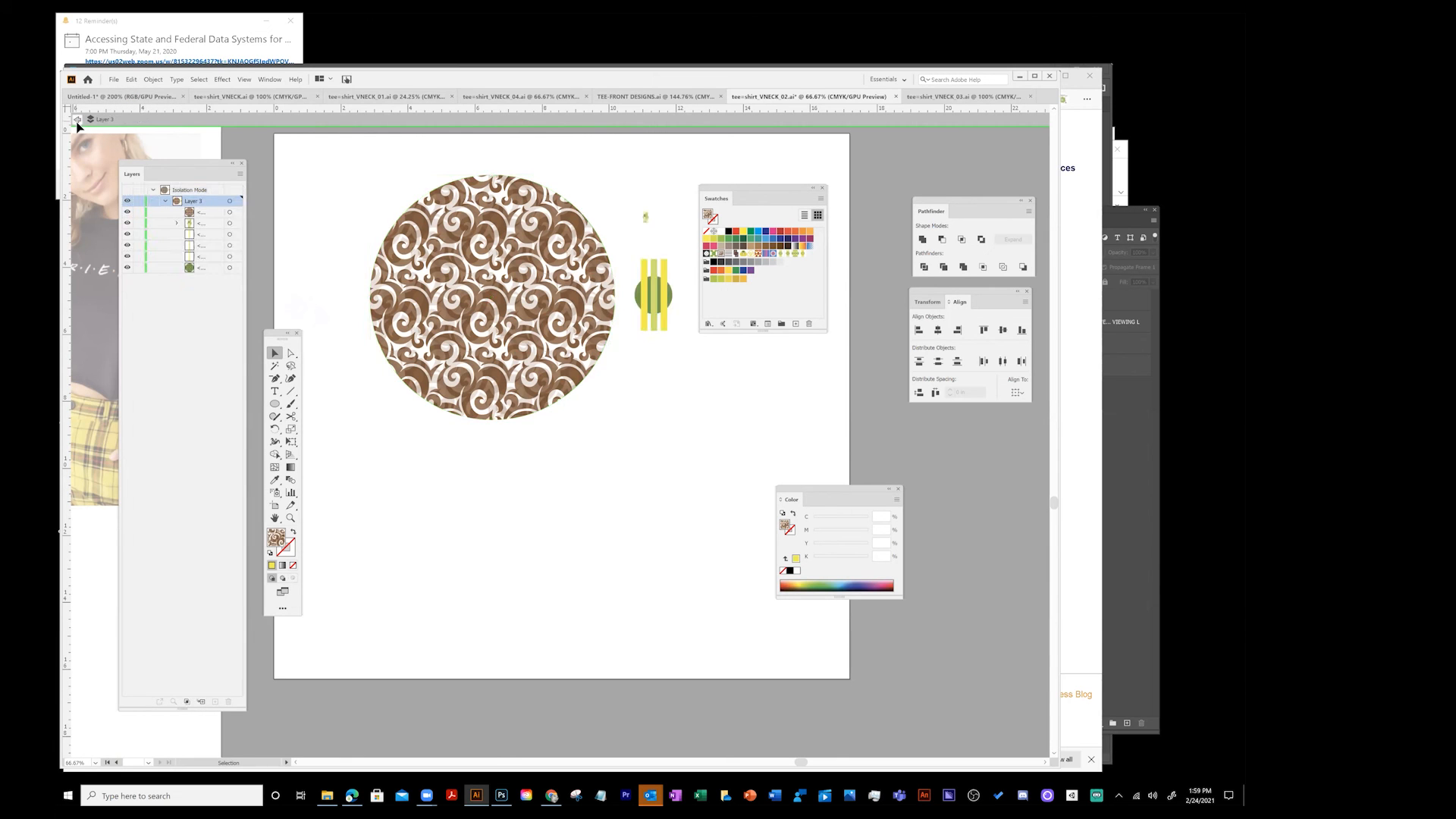
left_click(77, 119)
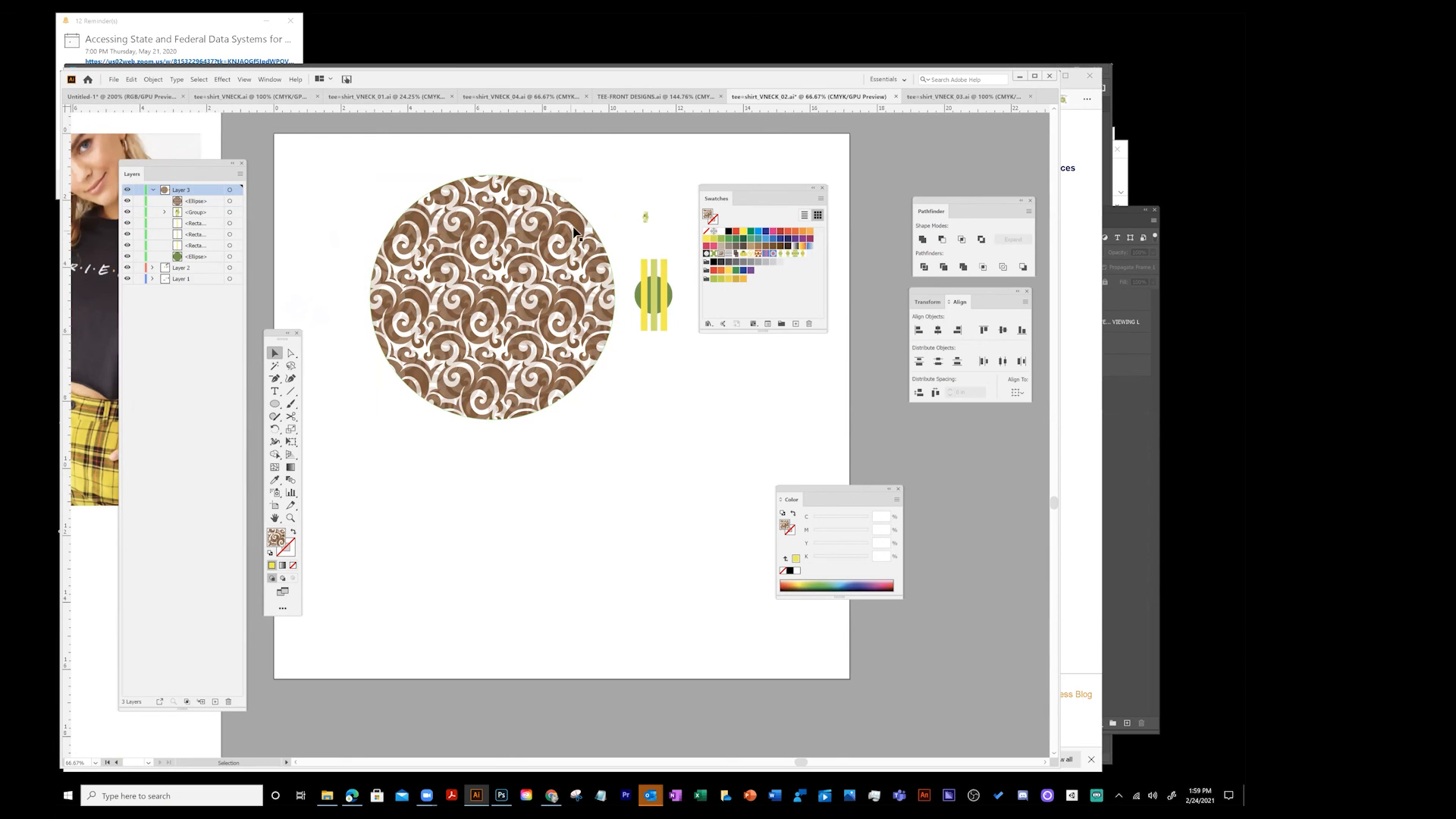
- Move the Pompadour-filled circle slightly down and open the Pompadour pattern for editing
left_click_drag(531, 249, 518, 296)
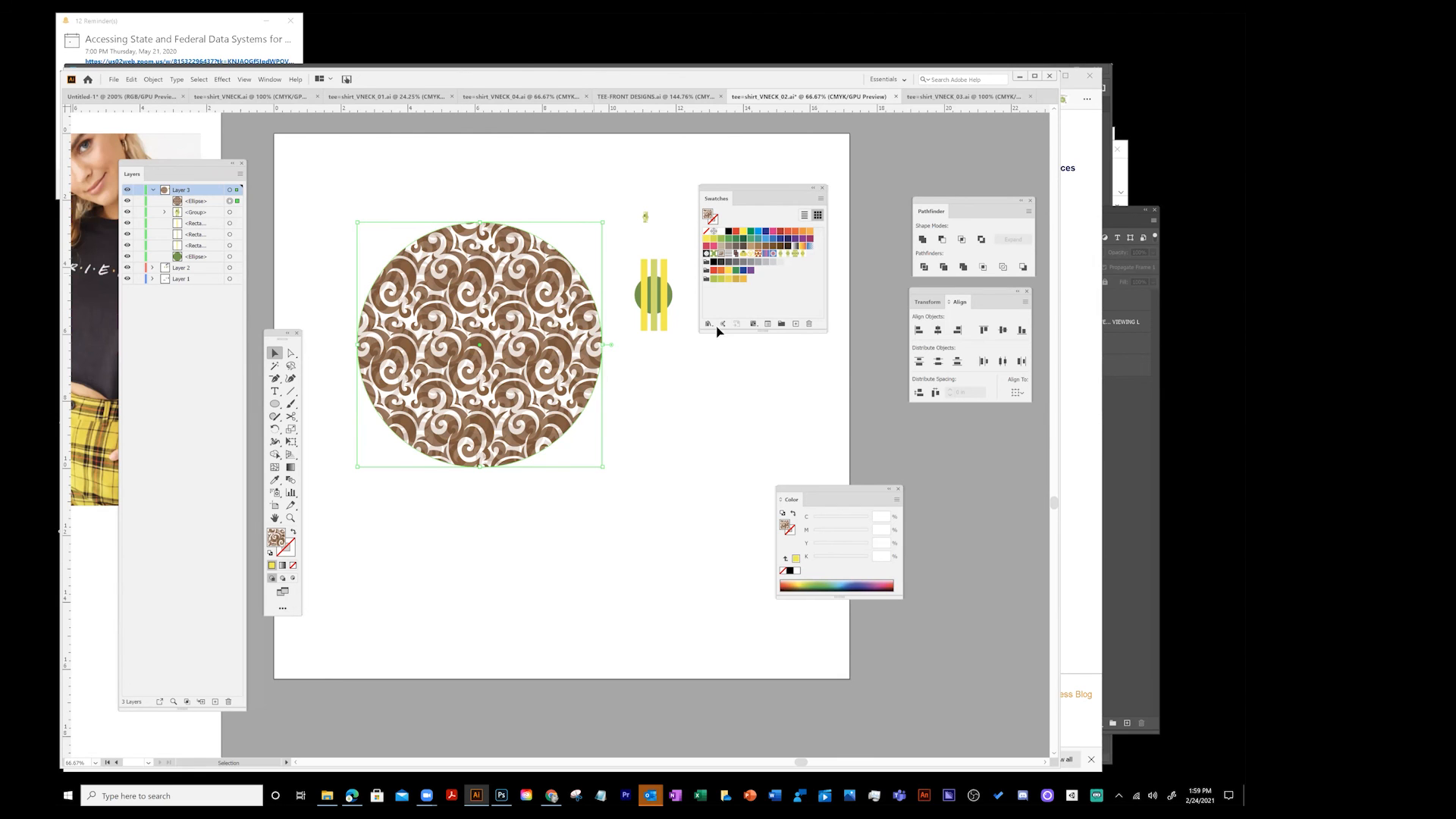
double_click(724, 255)
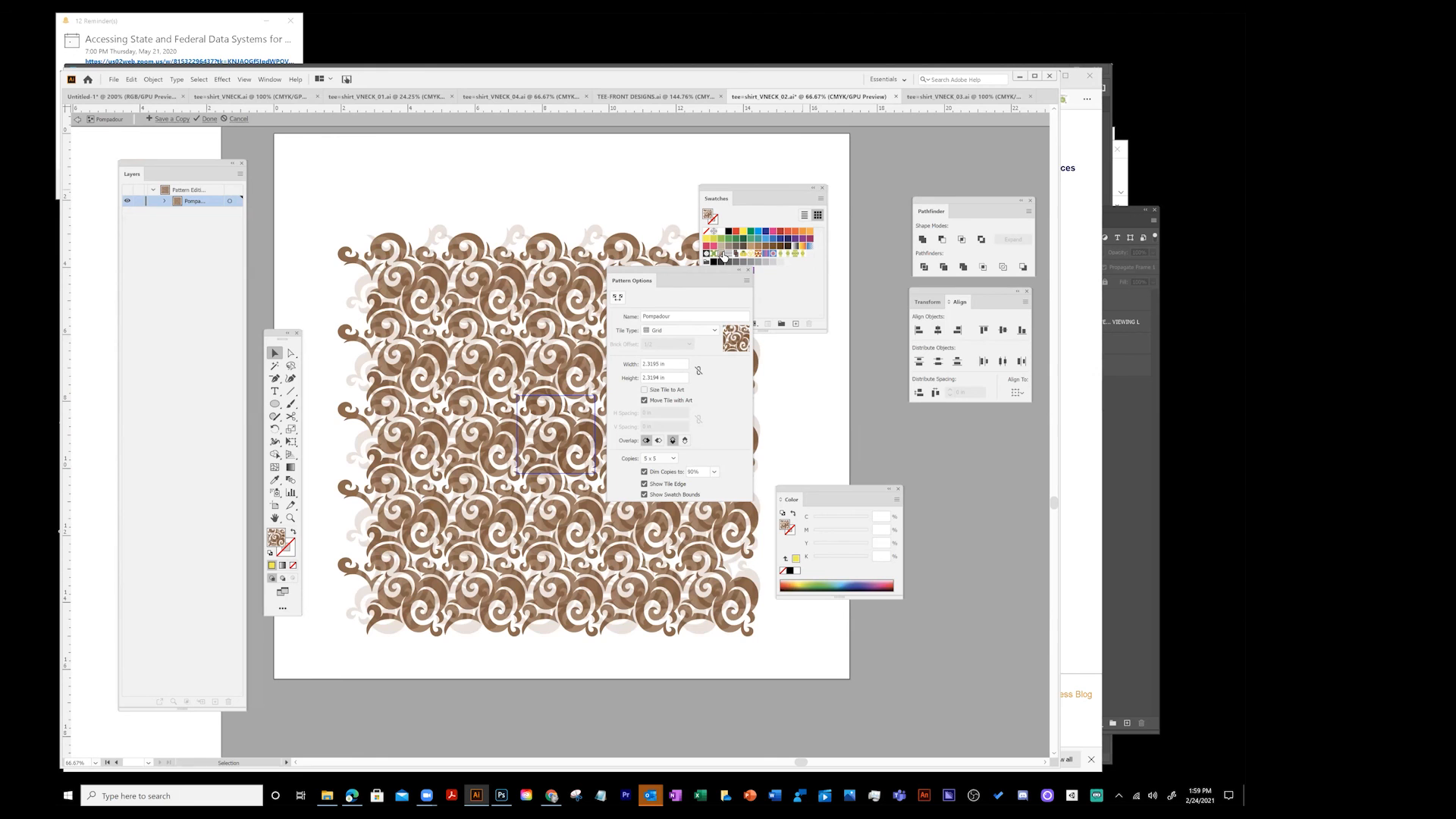
- Leave pattern editing, move the Pompadour-filled circle down and expand its pattern fill
left_click(77, 119)
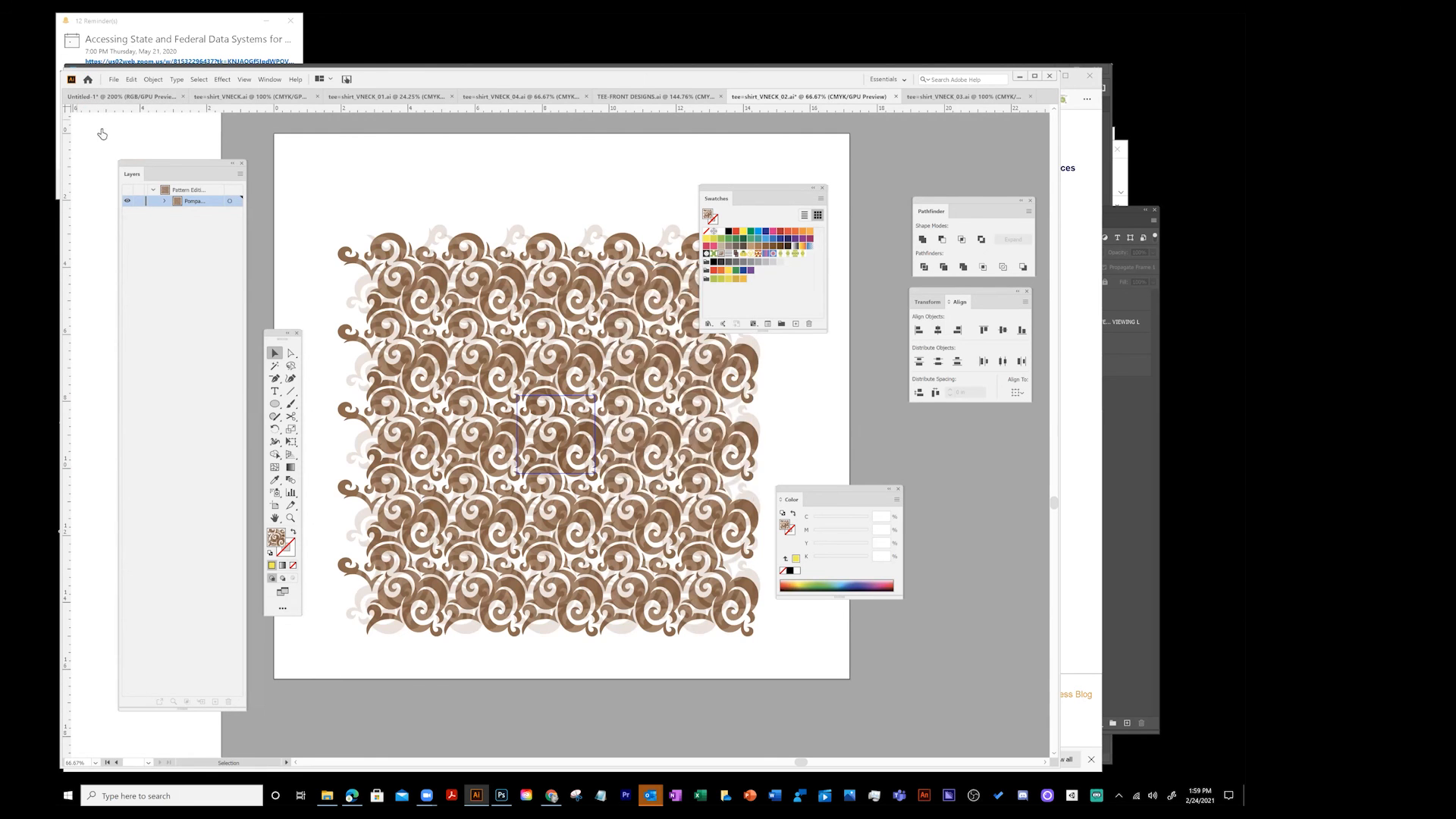
left_click_drag(524, 326, 529, 438)
left_click(177, 80)
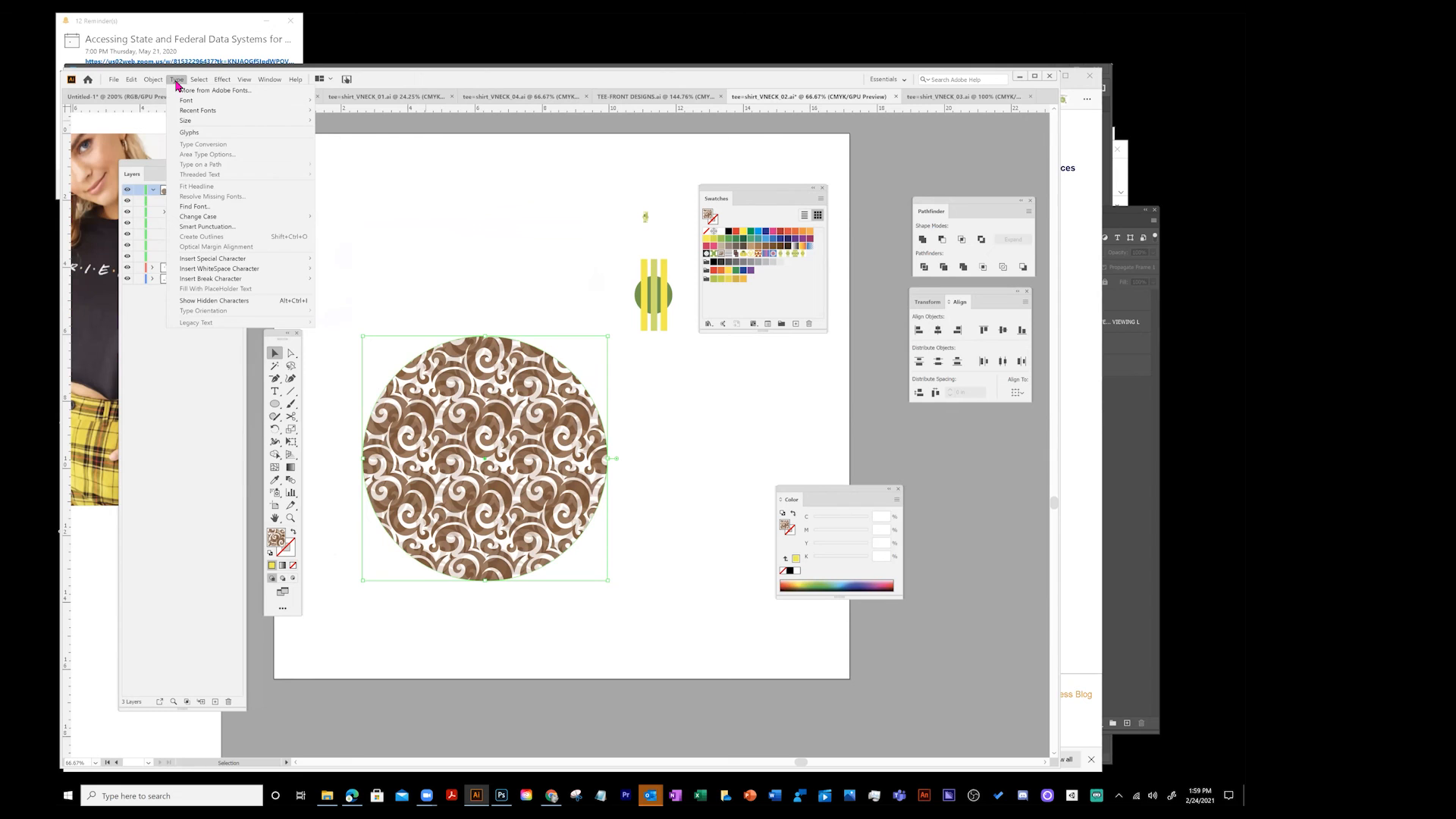
mouse_move(157, 85)
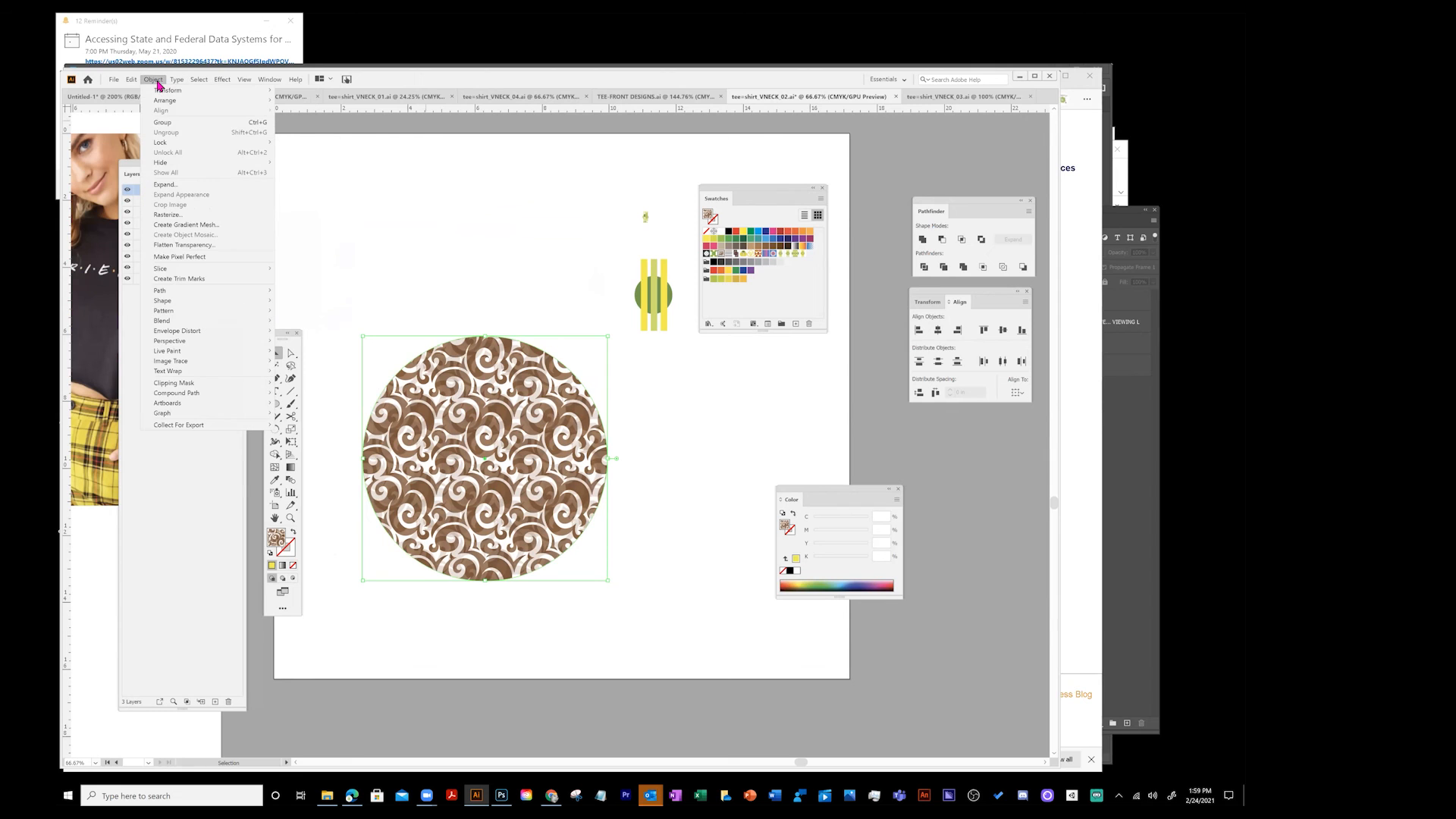
left_click(166, 185)
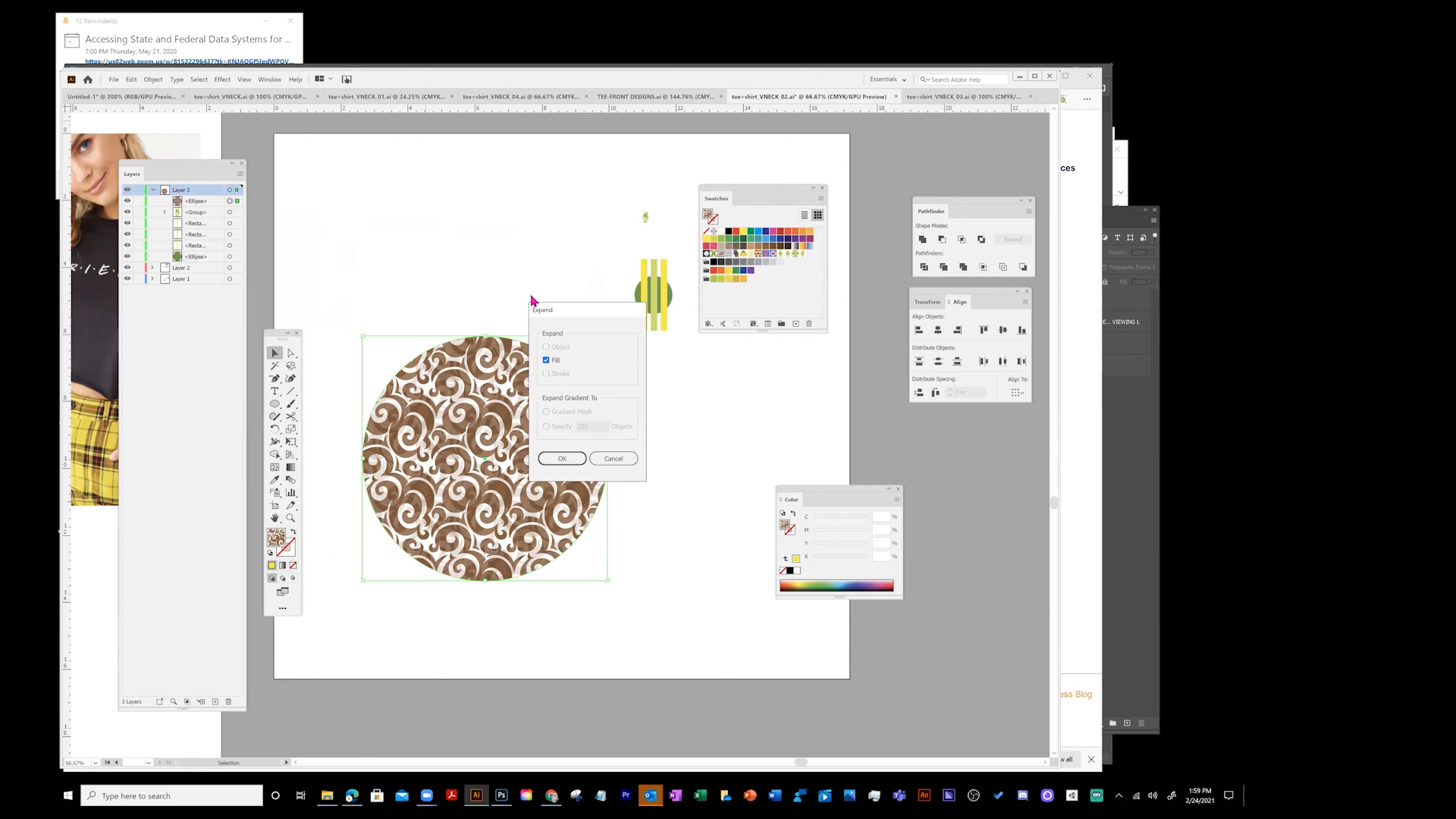
left_click(562, 459)
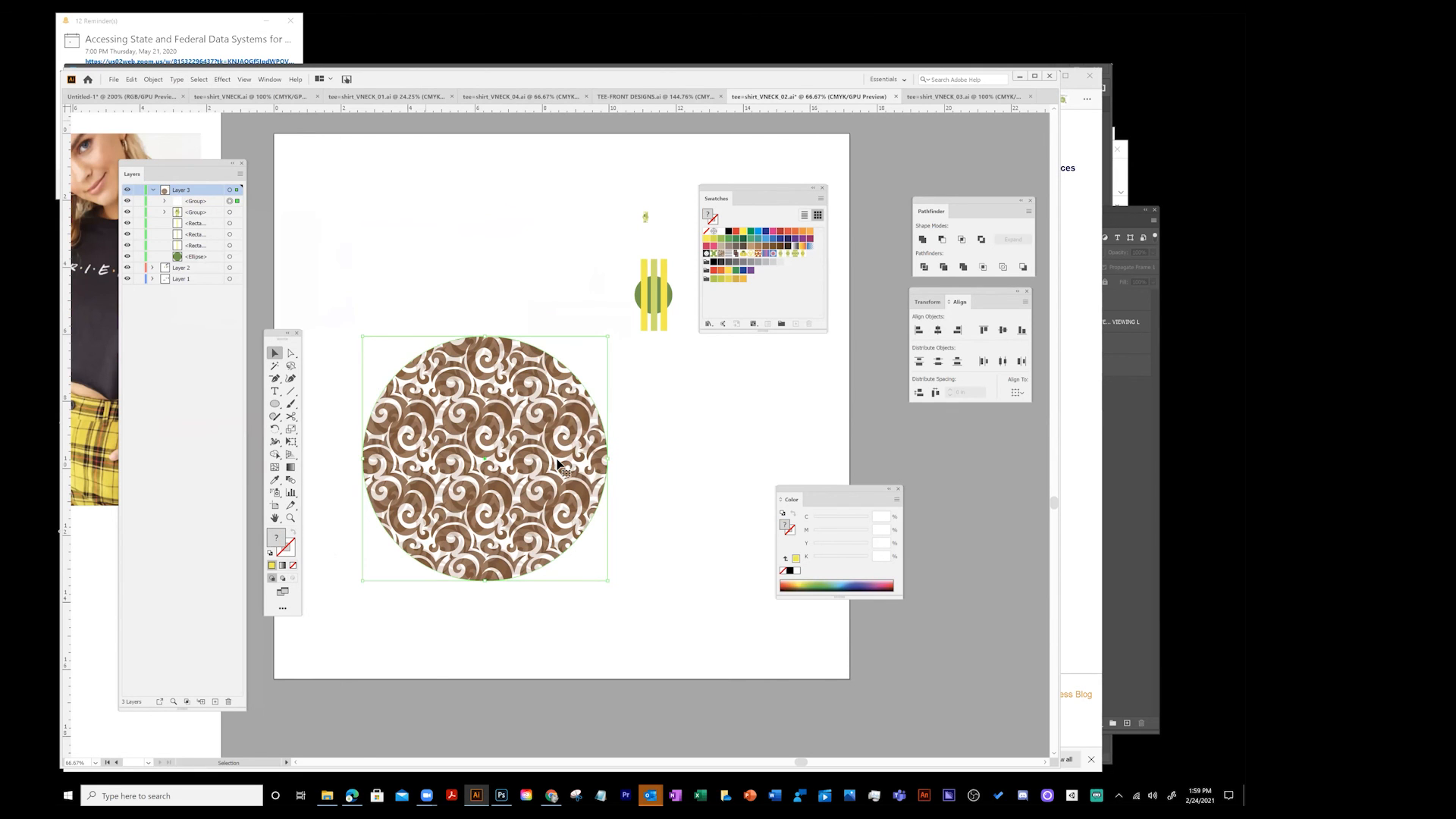
- Ungroup the expanded circle's artwork and nudge the circle slightly up and left
left_click(156, 80)
left_click(170, 134)
left_click(303, 227)
left_click(509, 376)
left_click(152, 79)
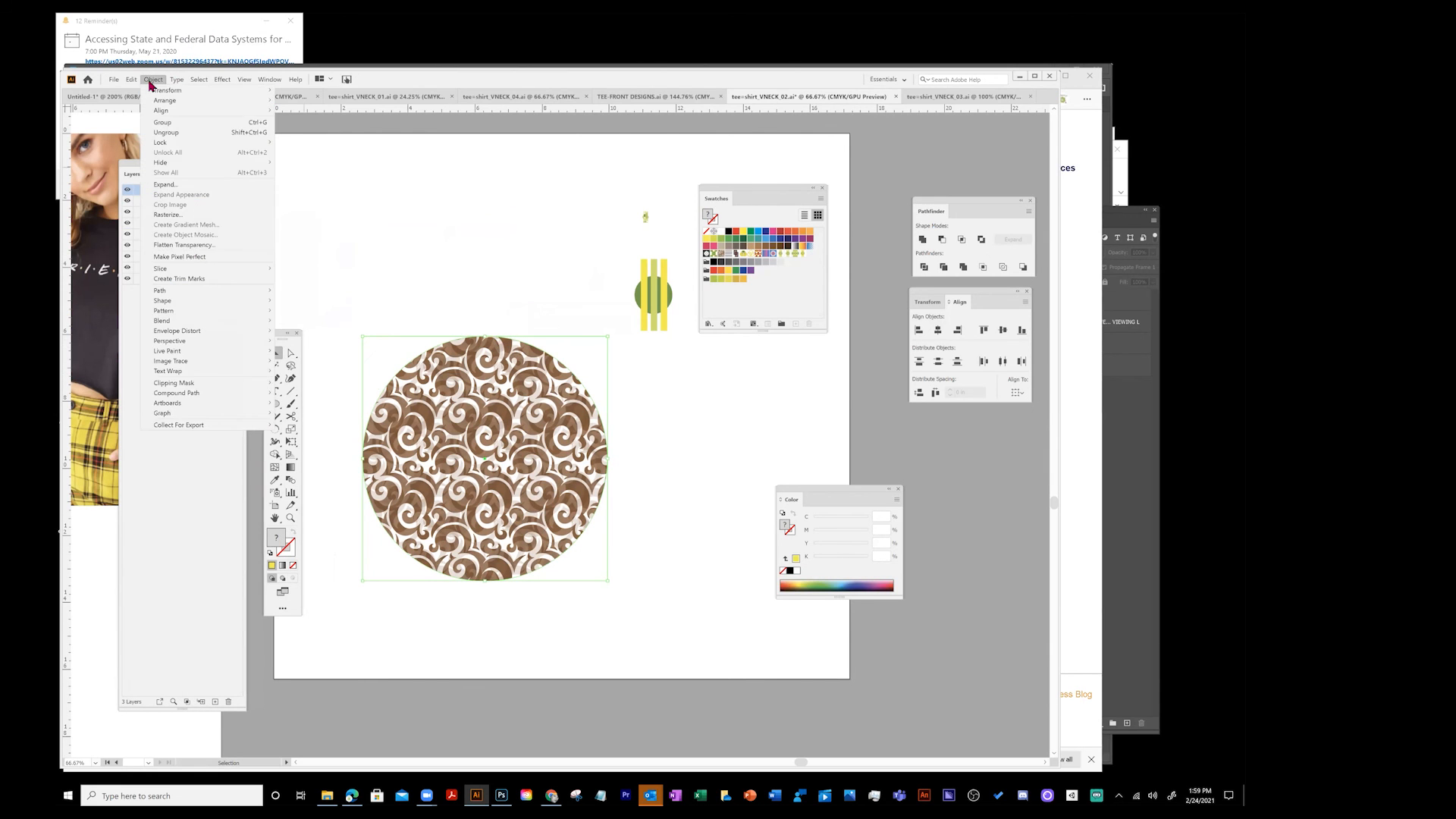
left_click(166, 132)
left_click(450, 318)
left_click(466, 350)
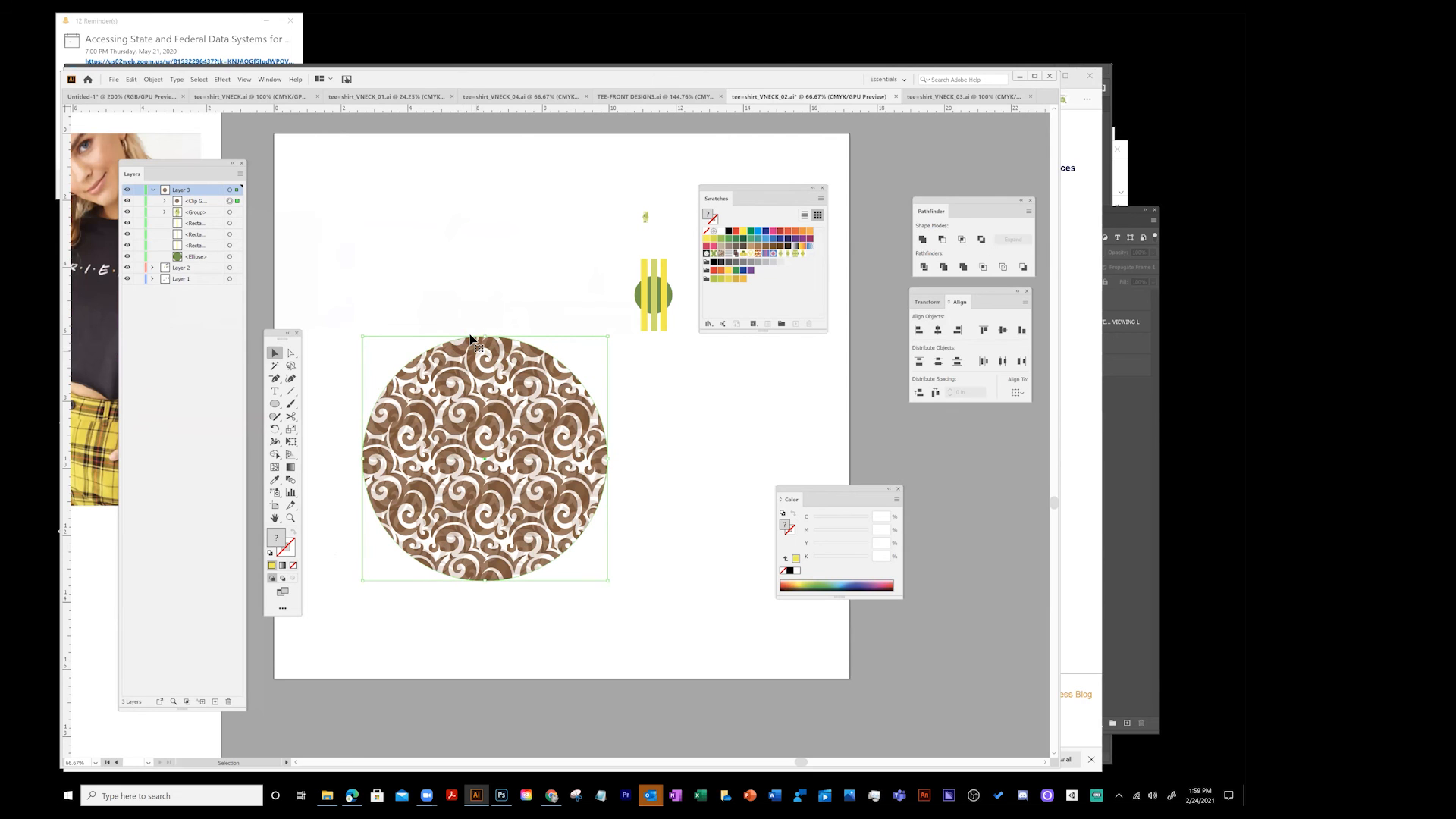
mouse_move(492, 358)
left_mouse_down()
mouse_move(464, 308)
mouse_move(477, 353)
left_mouse_up()
- Apply Expand Appearance and Expand to the circle, then deselect it
left_click(139, 86)
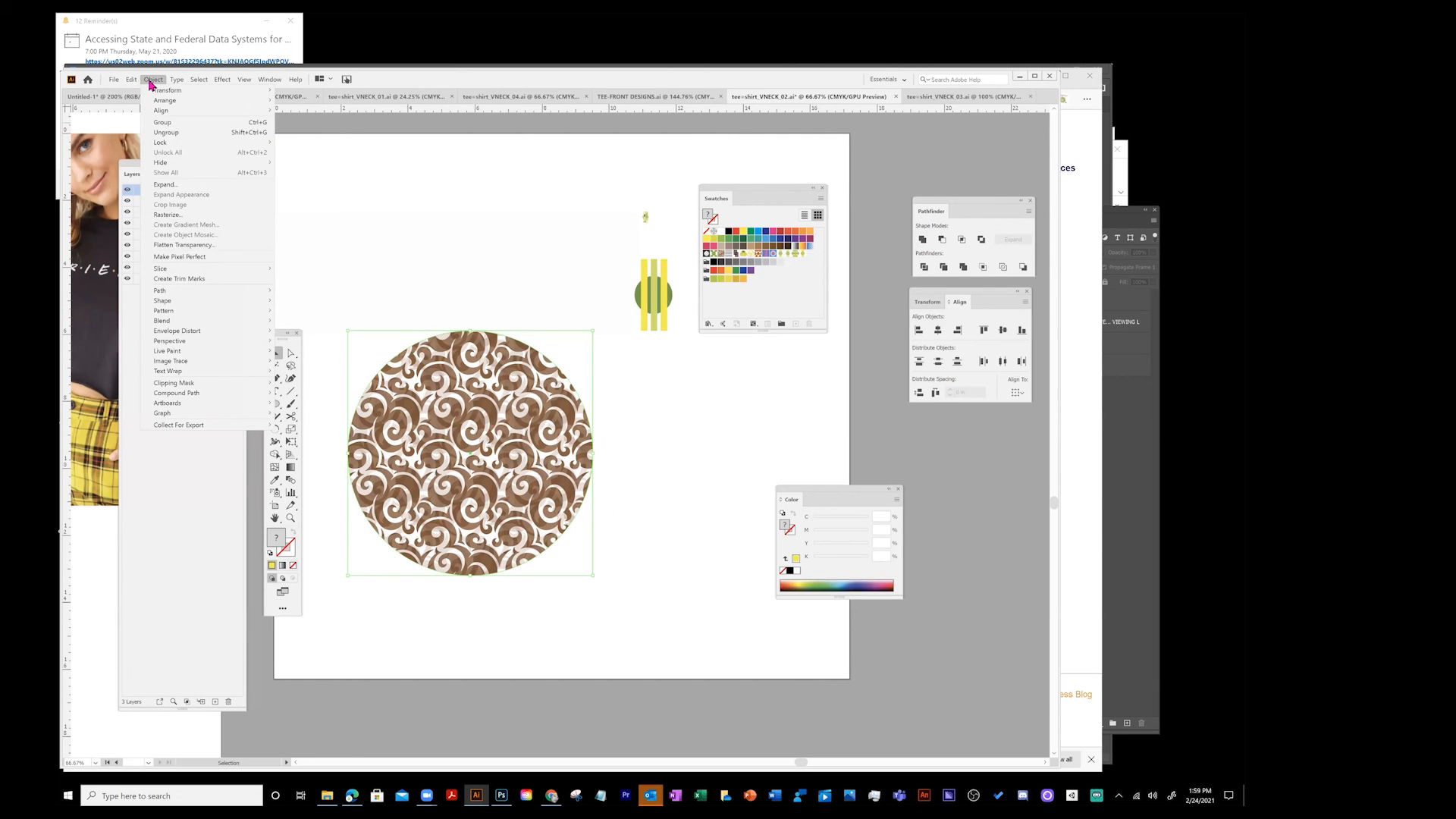
left_click(178, 192)
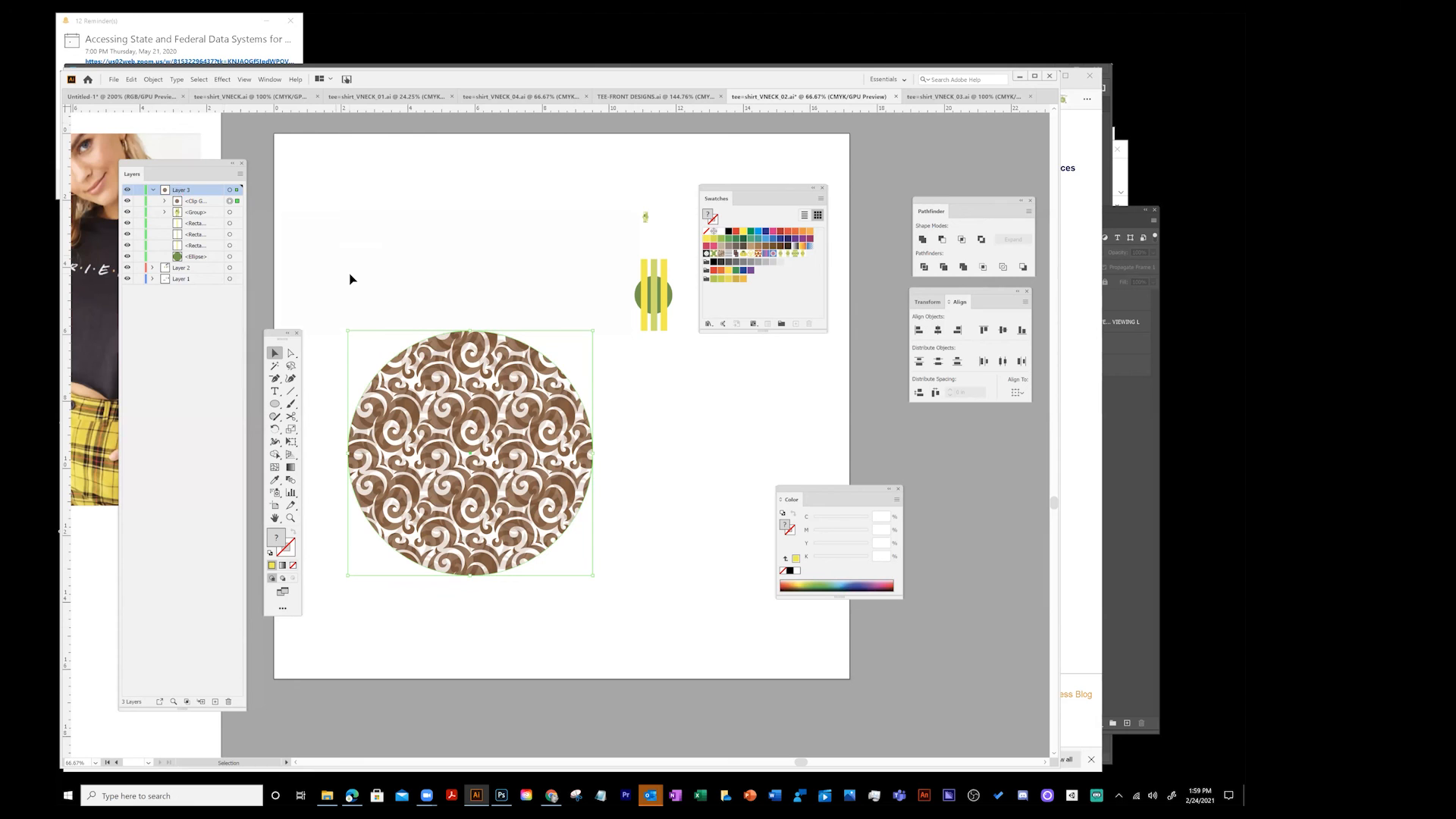
left_click(153, 80)
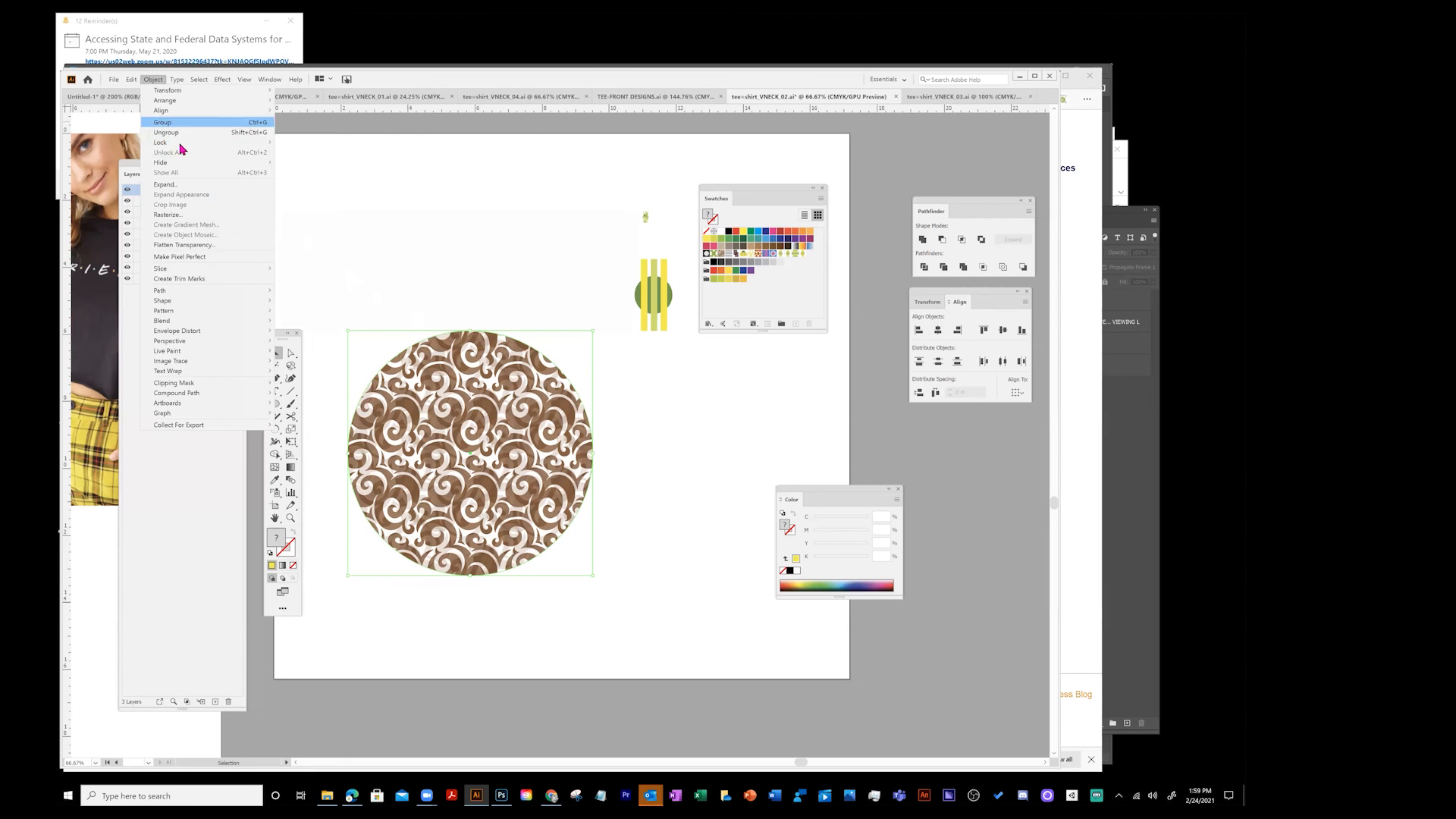
left_click(173, 185)
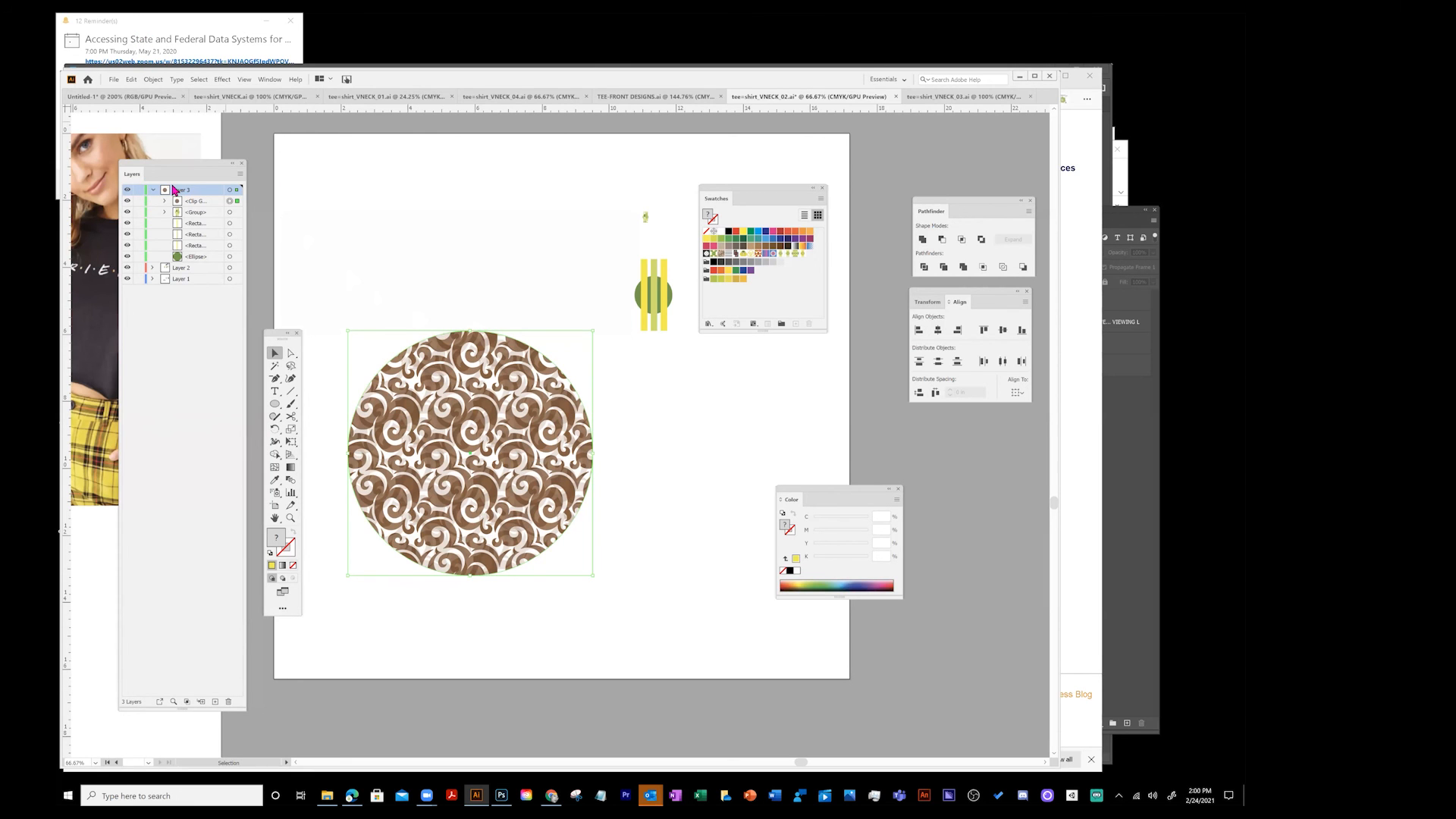
left_click(487, 289)
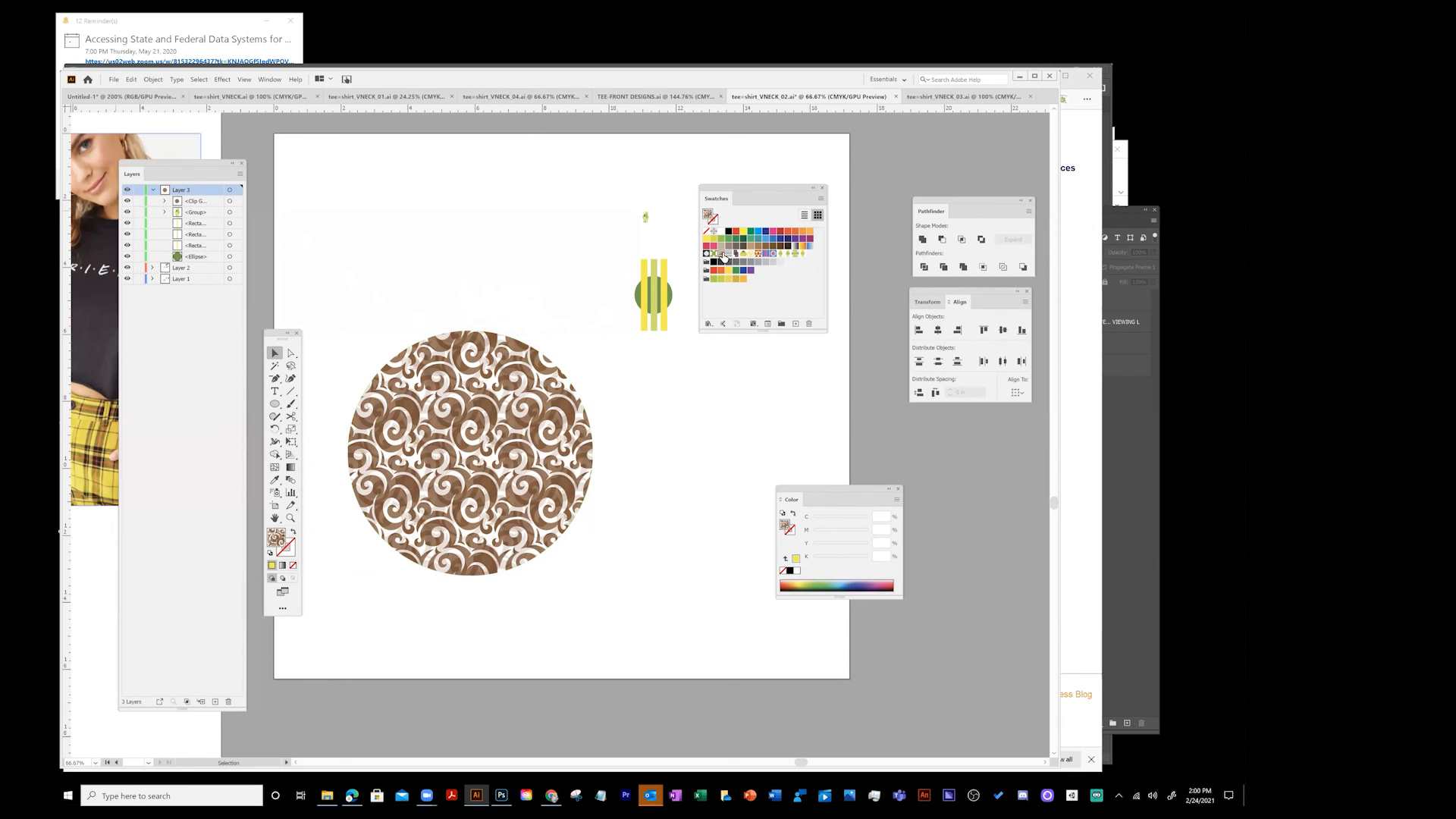
double_click(722, 255)
left_click_drag(647, 277, 803, 310)
left_click_drag(558, 432, 568, 355)
left_click_drag(590, 377, 559, 385)
key("ctrl+z")
key("ctrl+z")
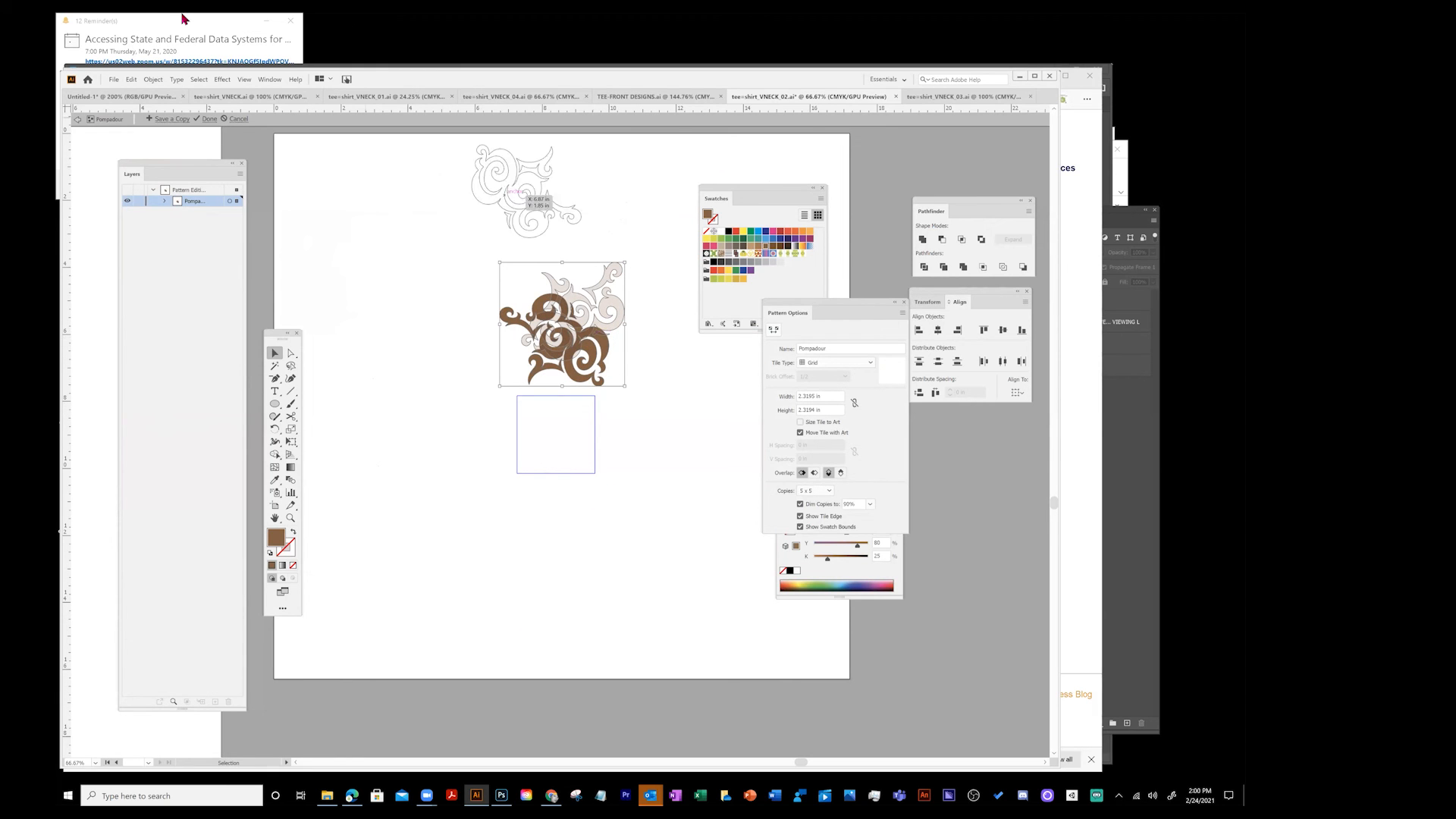
left_click(153, 79)
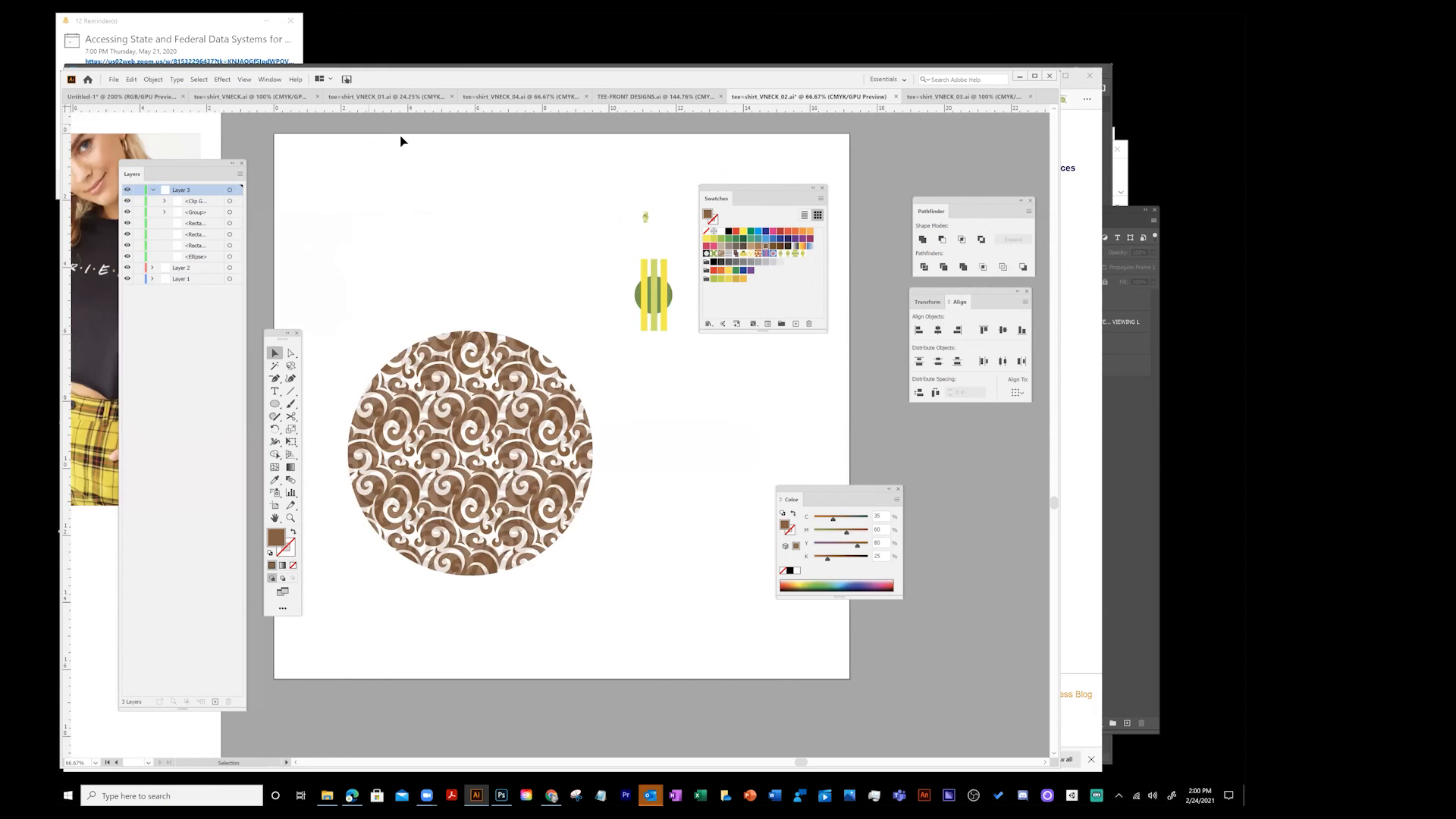
left_click_drag(523, 322, 517, 312)
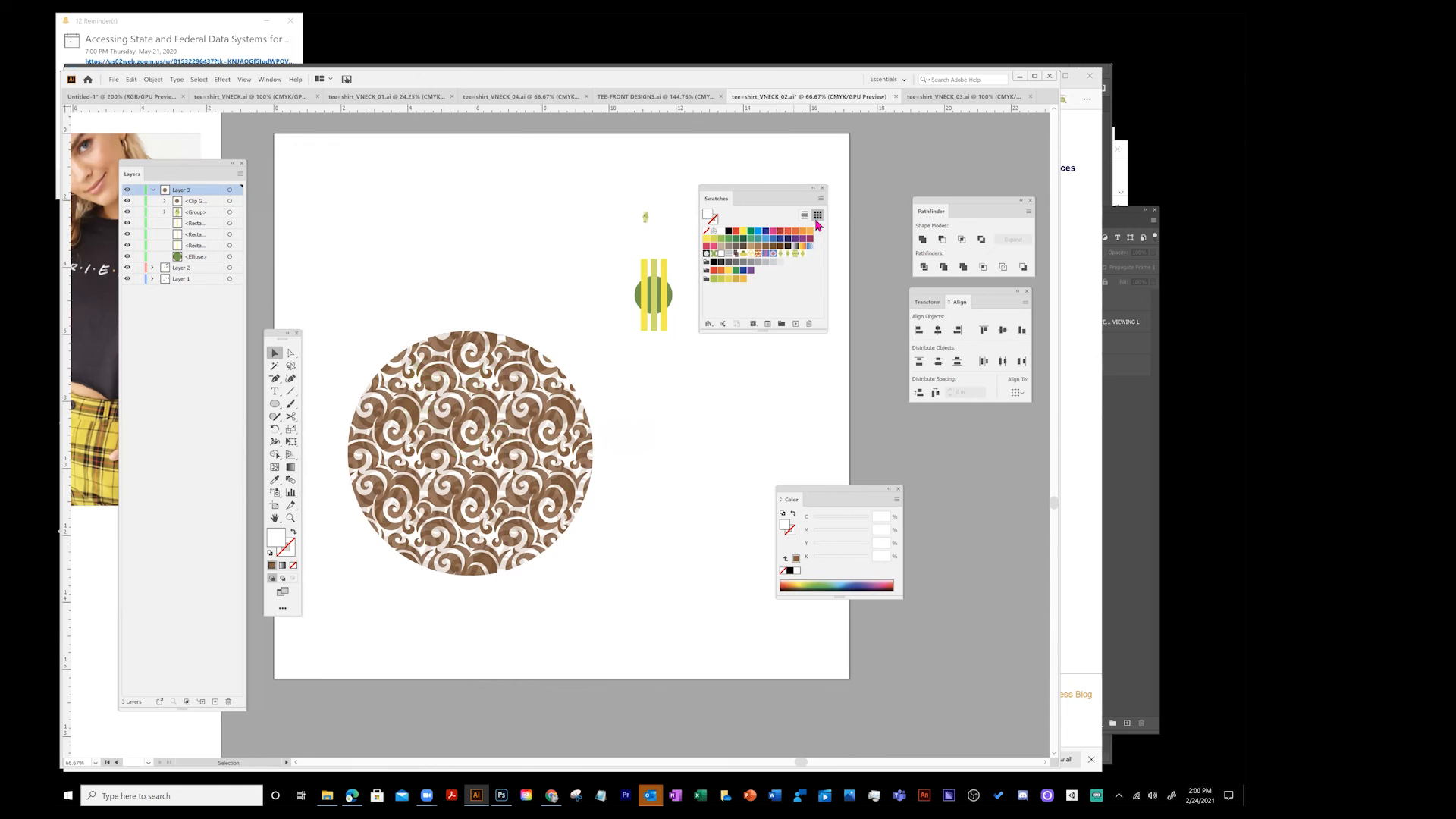
- In the Pompadour pattern, move the faded swirl above the tile, then exit pattern editing
double_click(724, 256)
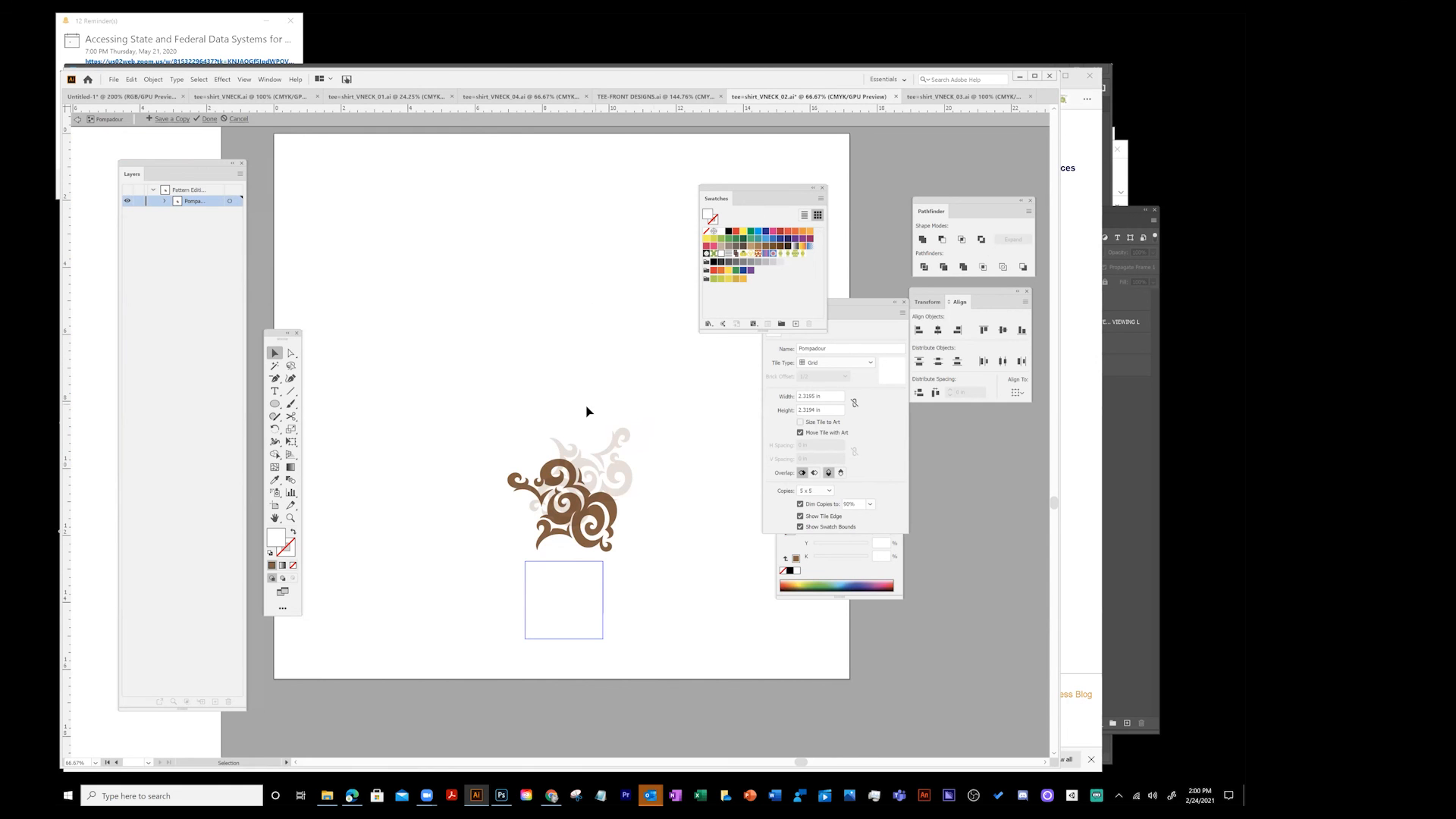
left_click(613, 451)
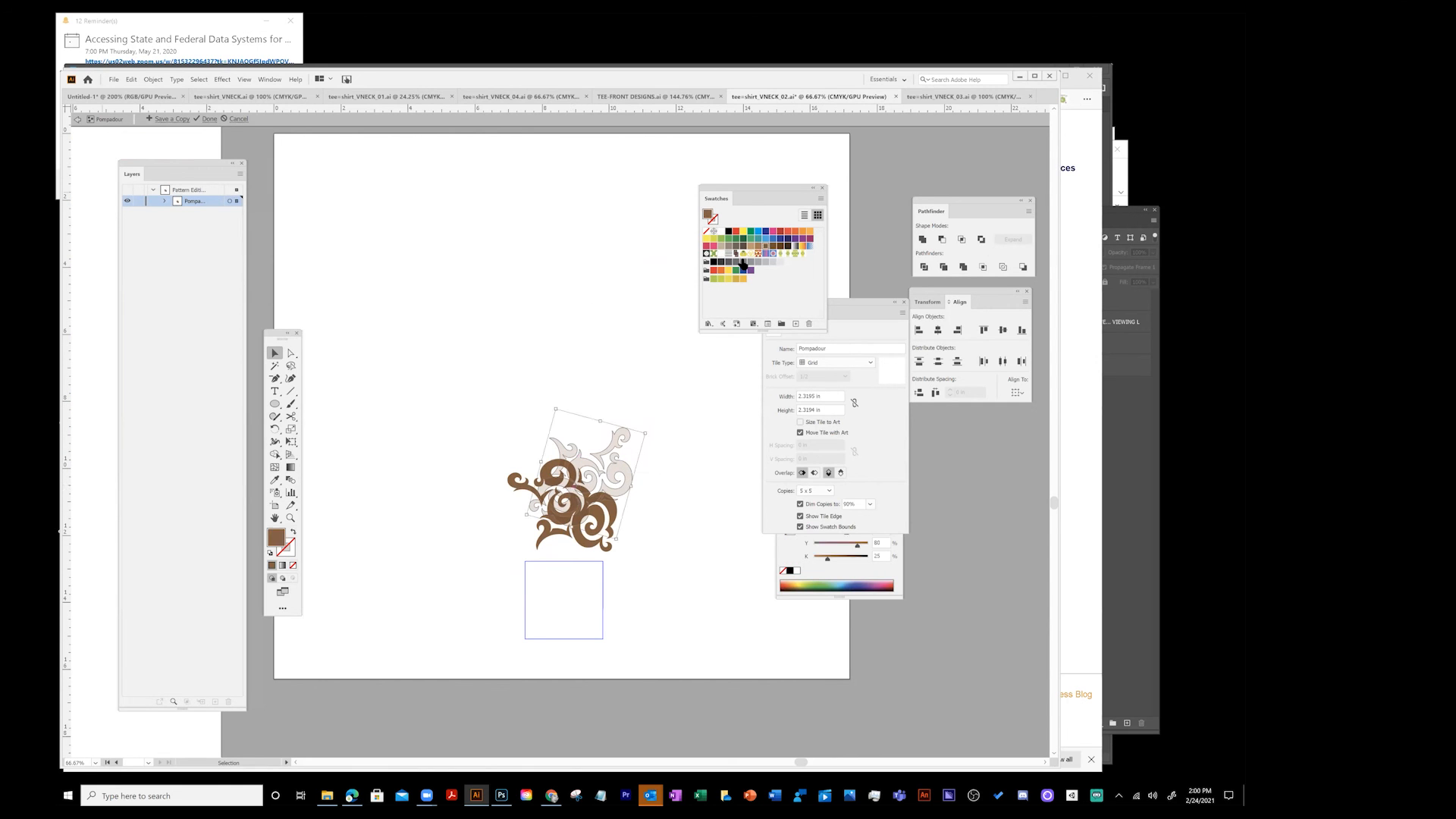
left_click_drag(612, 449, 610, 332)
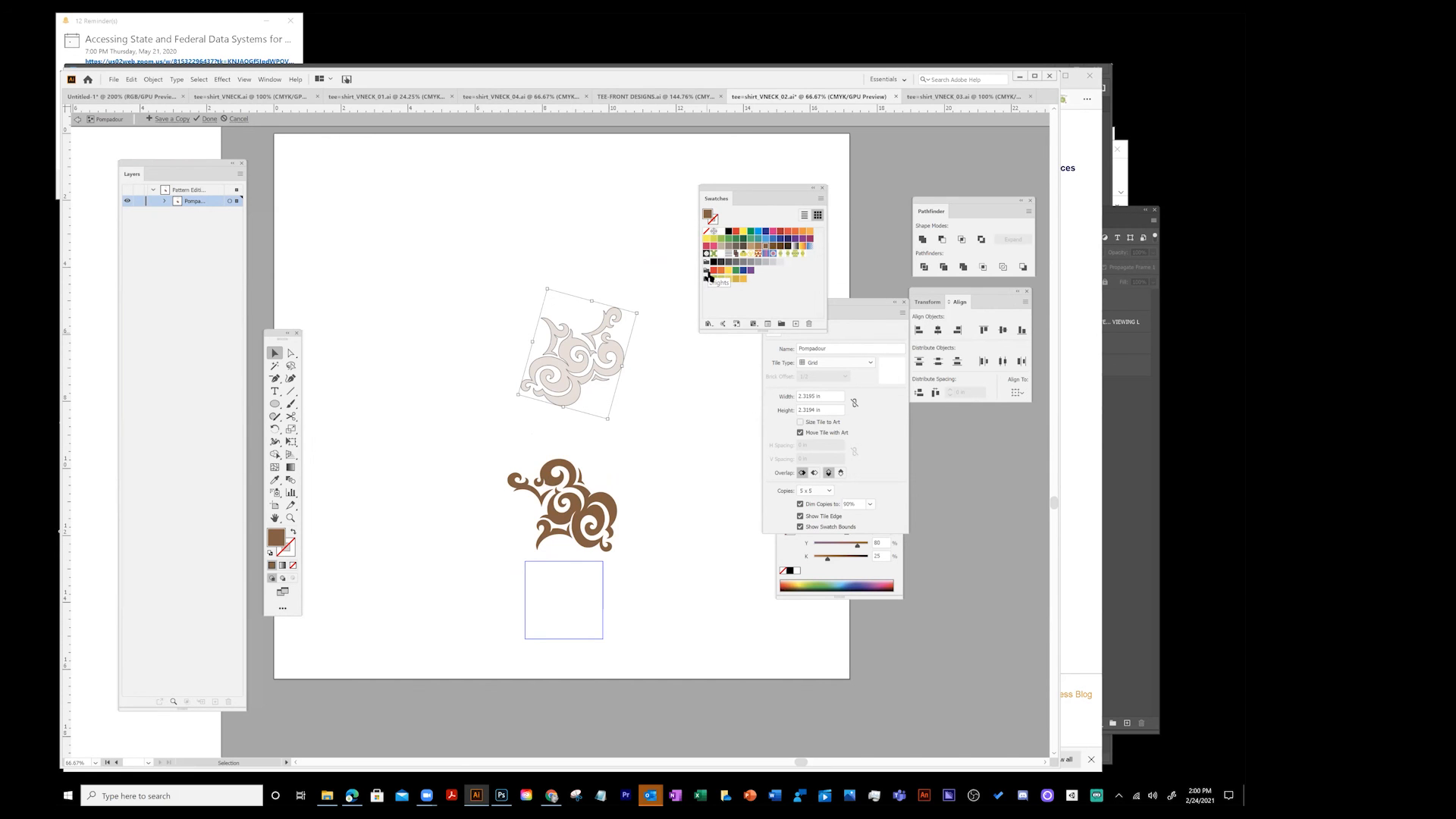
left_click(77, 121)
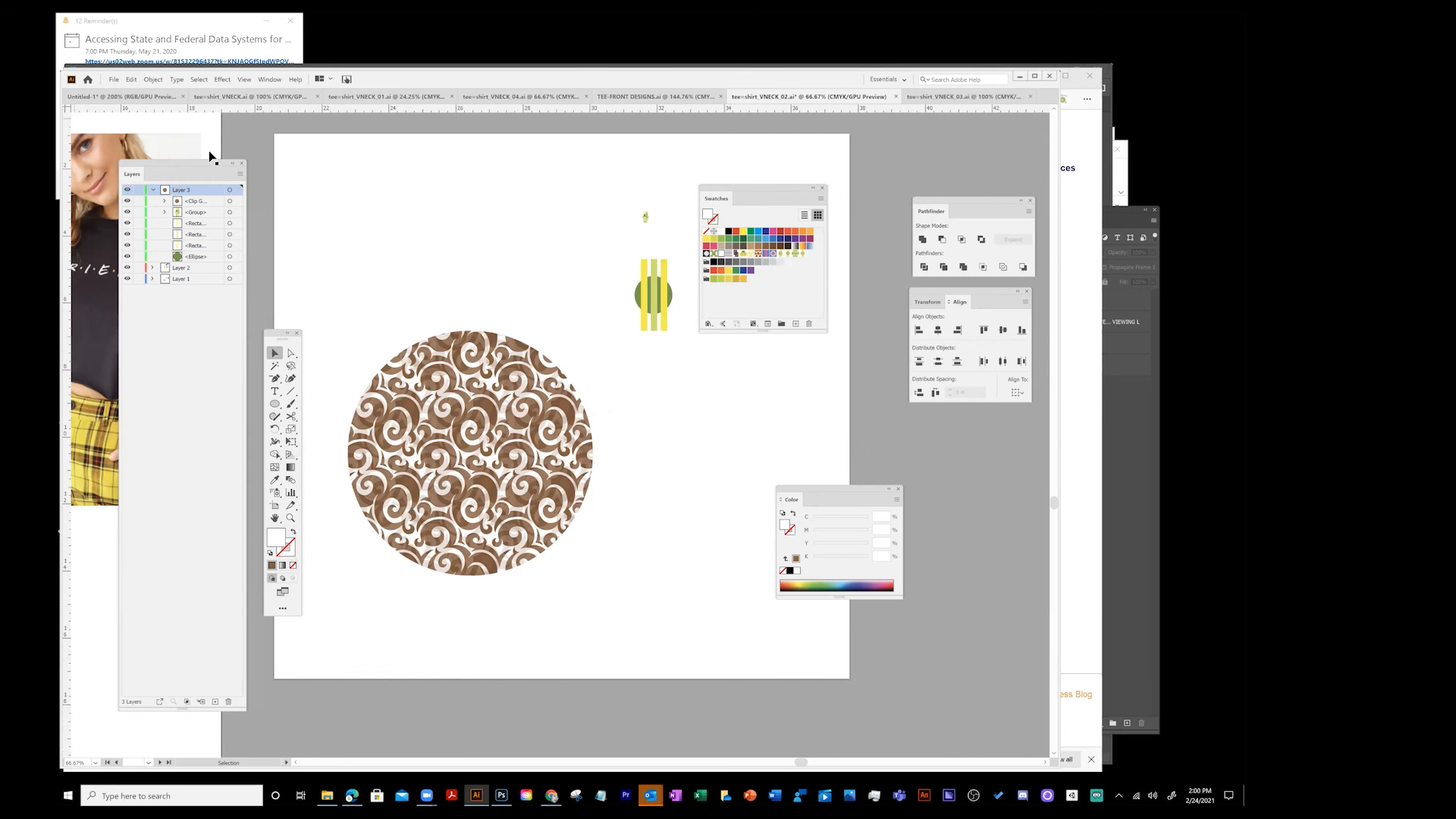
- Move the patterned circle up and hide its layer
left_click(569, 396)
left_click_drag(581, 426, 536, 297)
key("space")
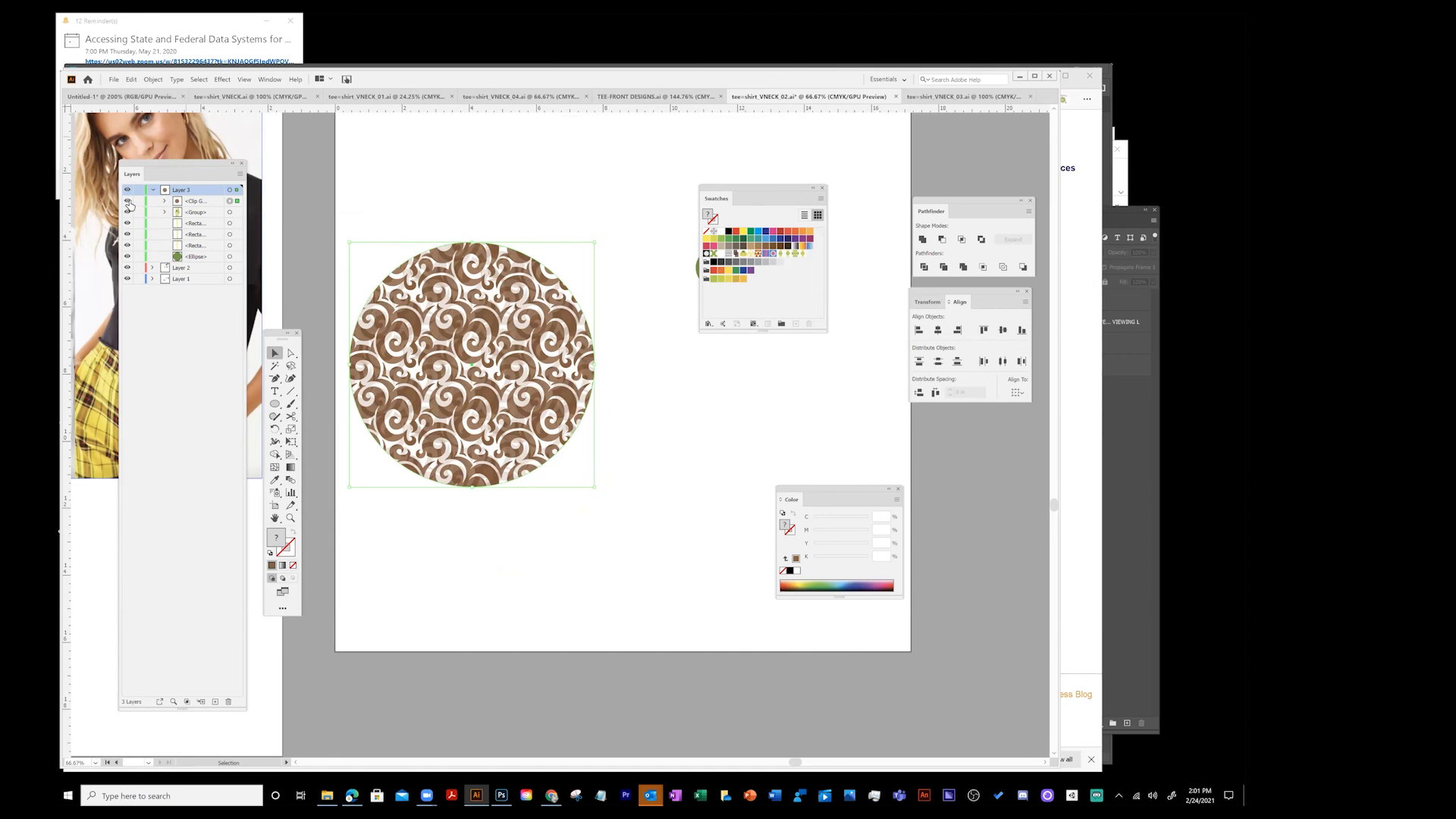
left_click(127, 201)
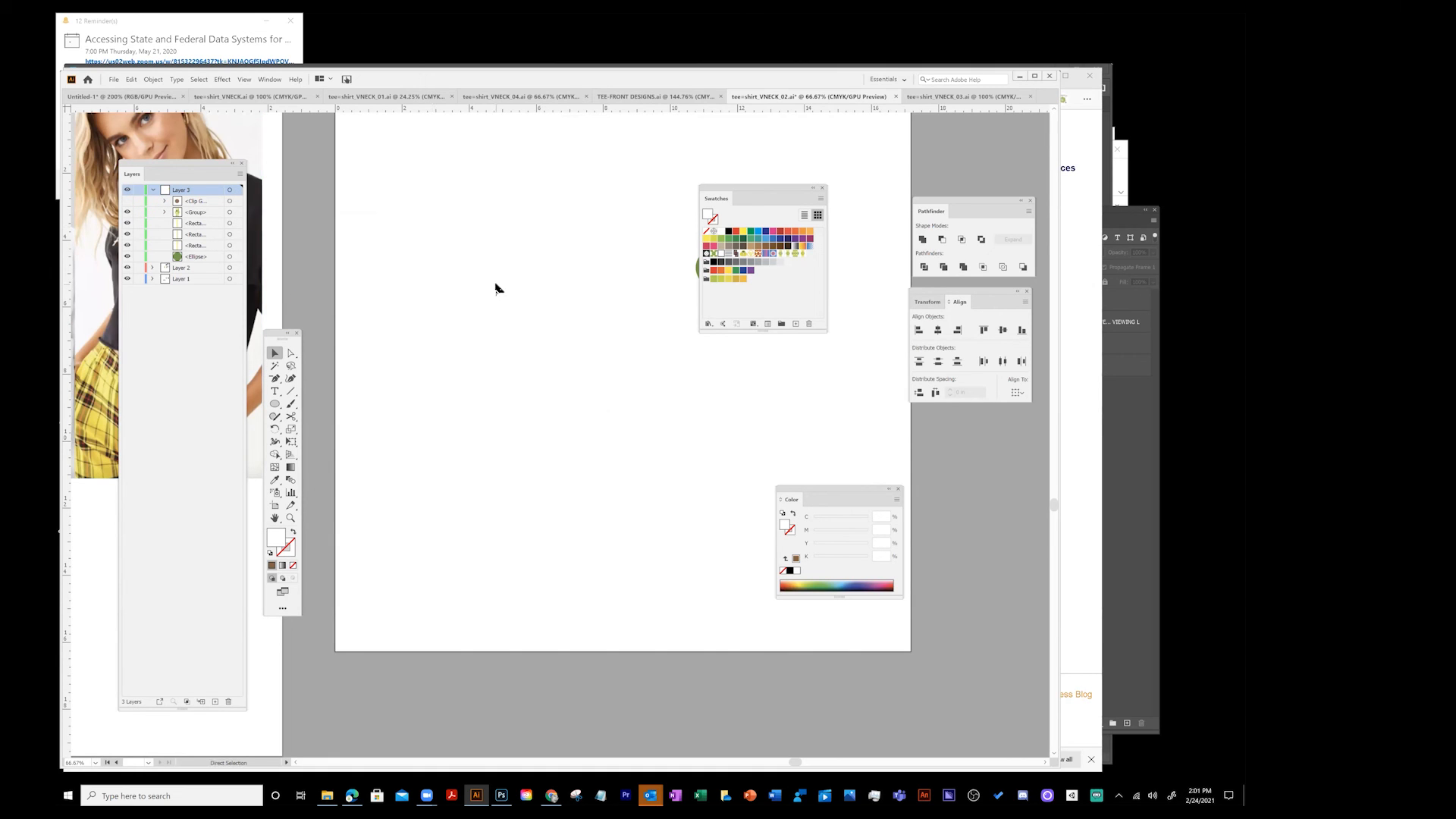
- Paste the faded swirl onto the artboard and shift it slightly left
key("ctrl+v")
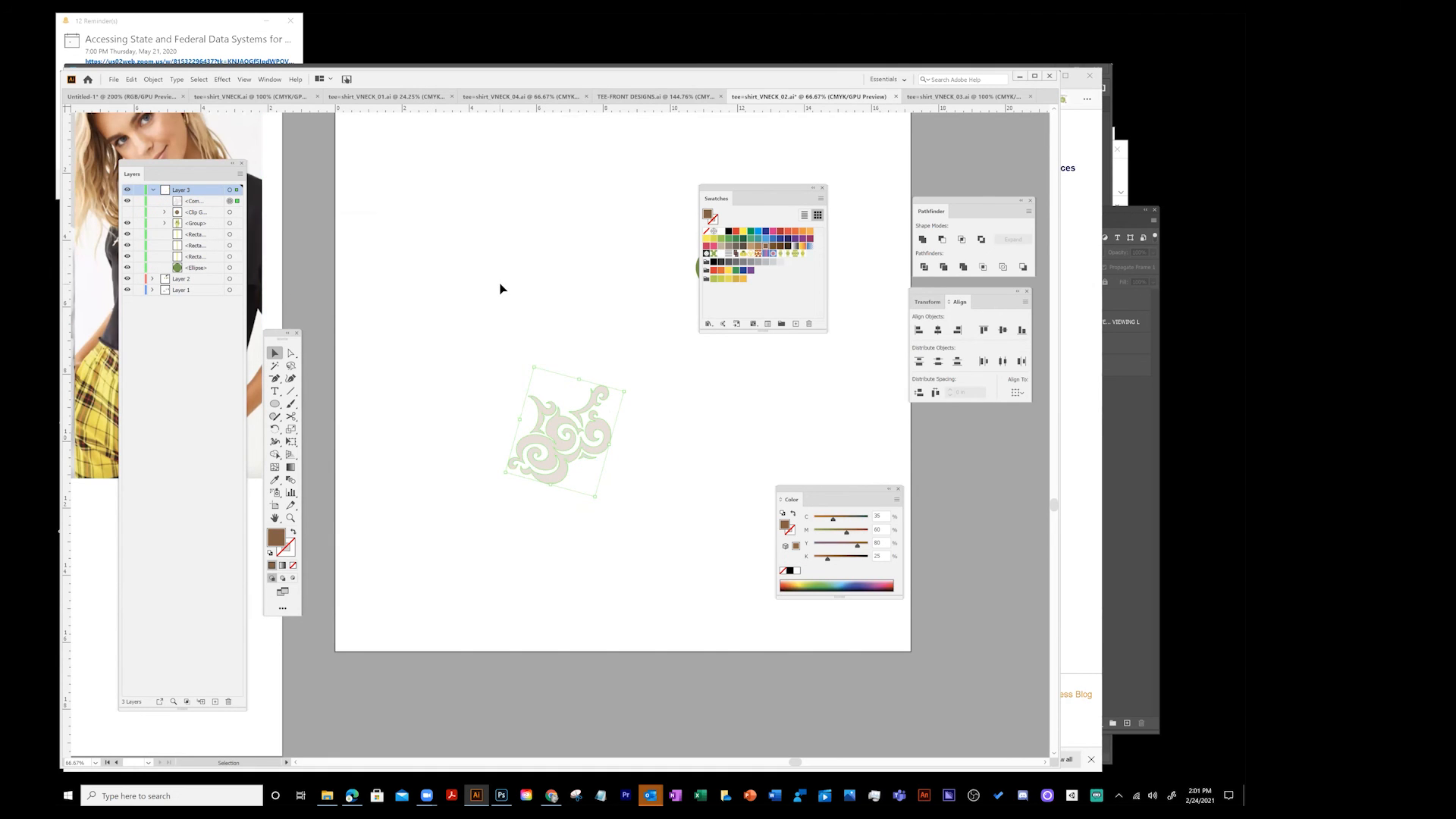
left_click_drag(639, 433, 589, 429)
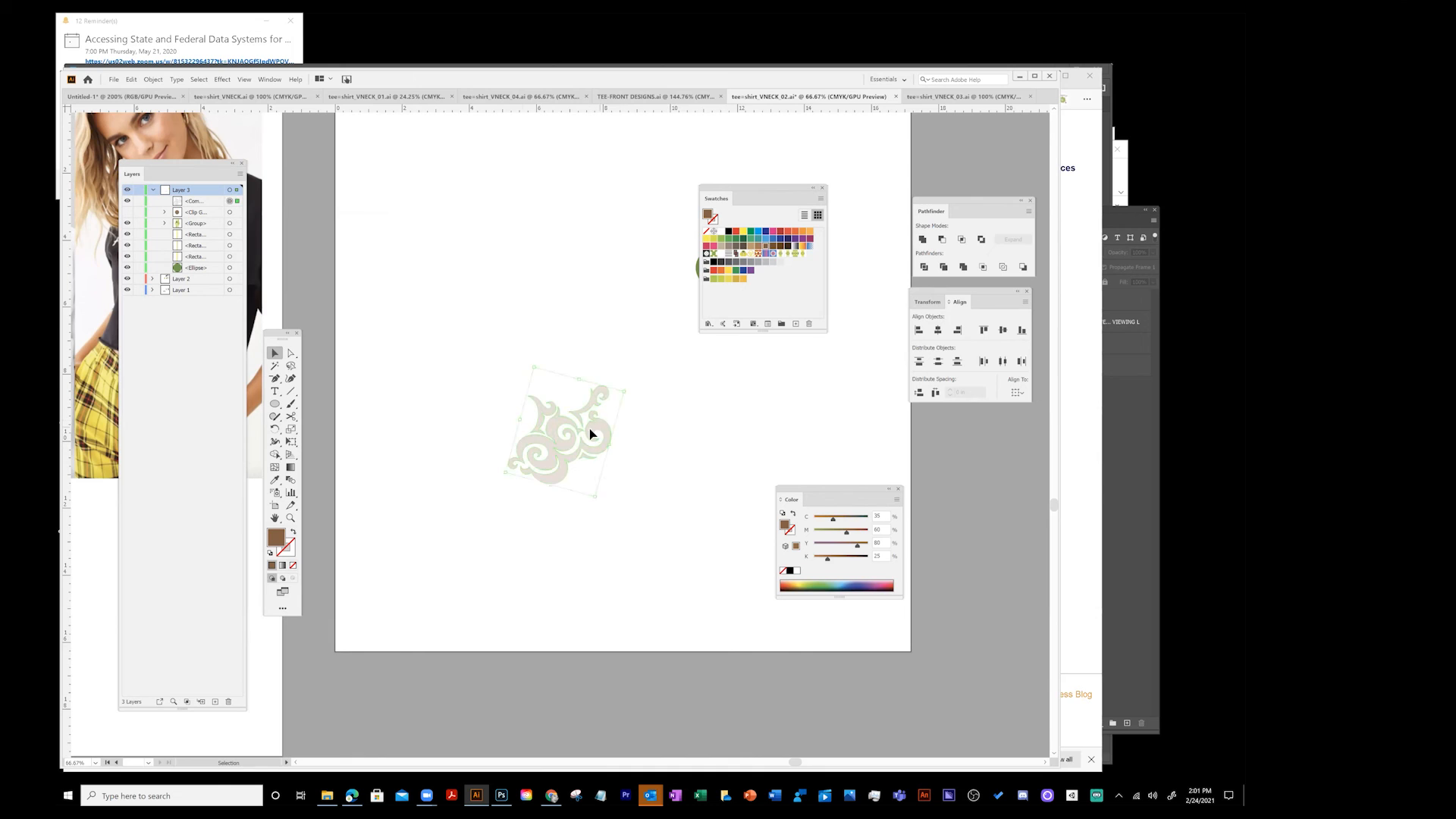
double_click(276, 540)
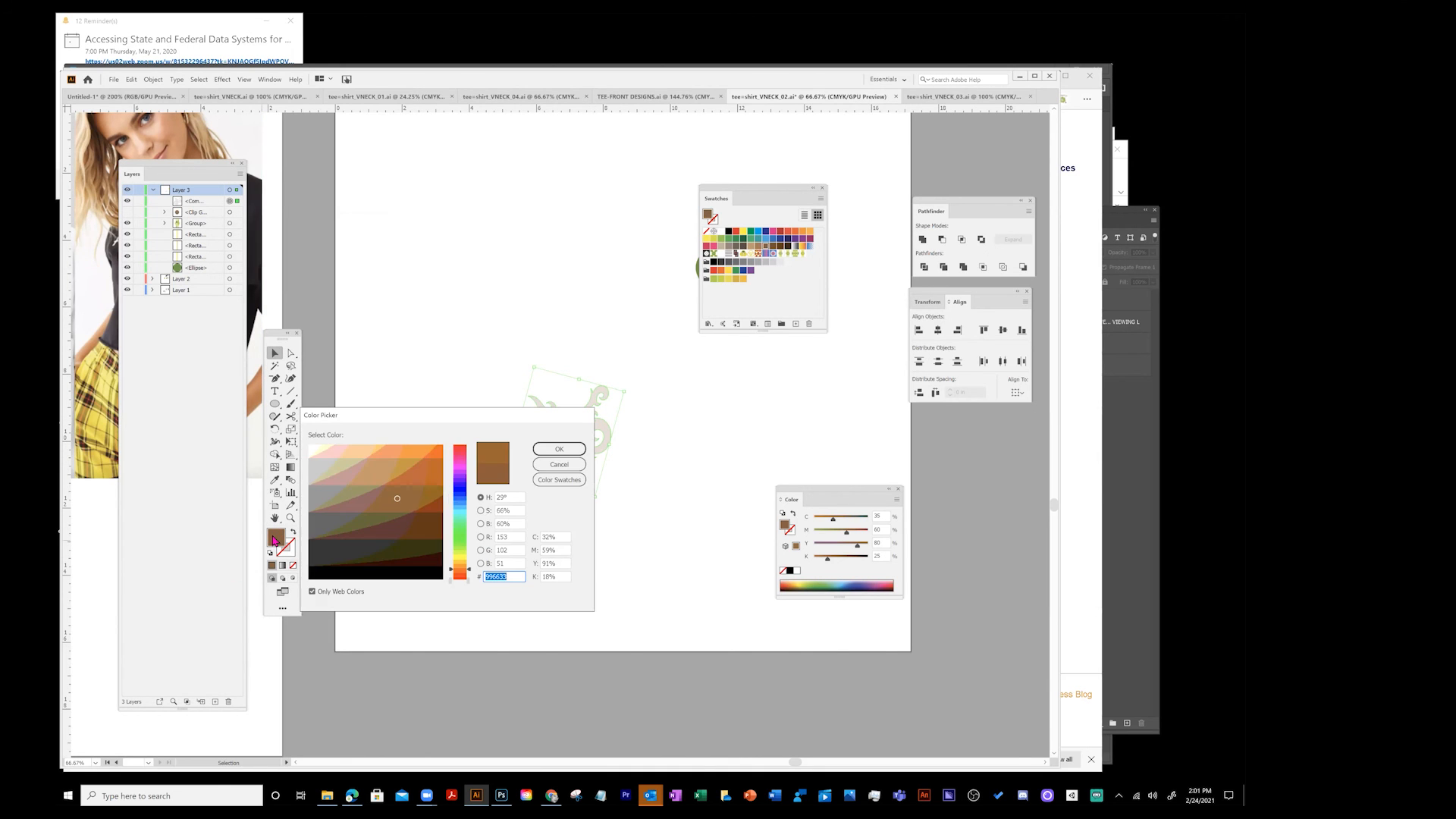
left_click(559, 465)
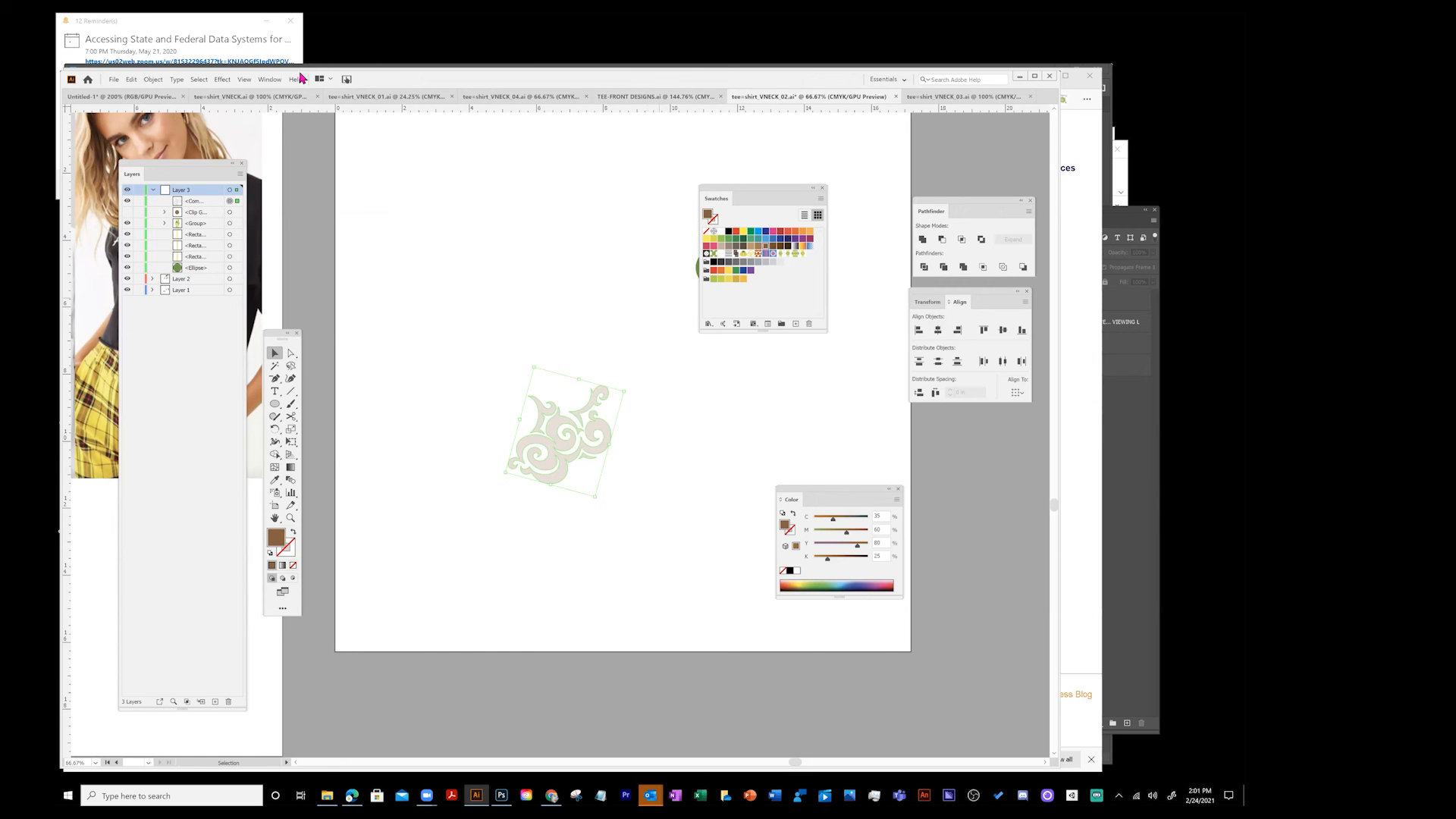
- Open the Appearance panel and set the swirl's opacity to 100%, keeping Multiply blending
left_click(274, 79)
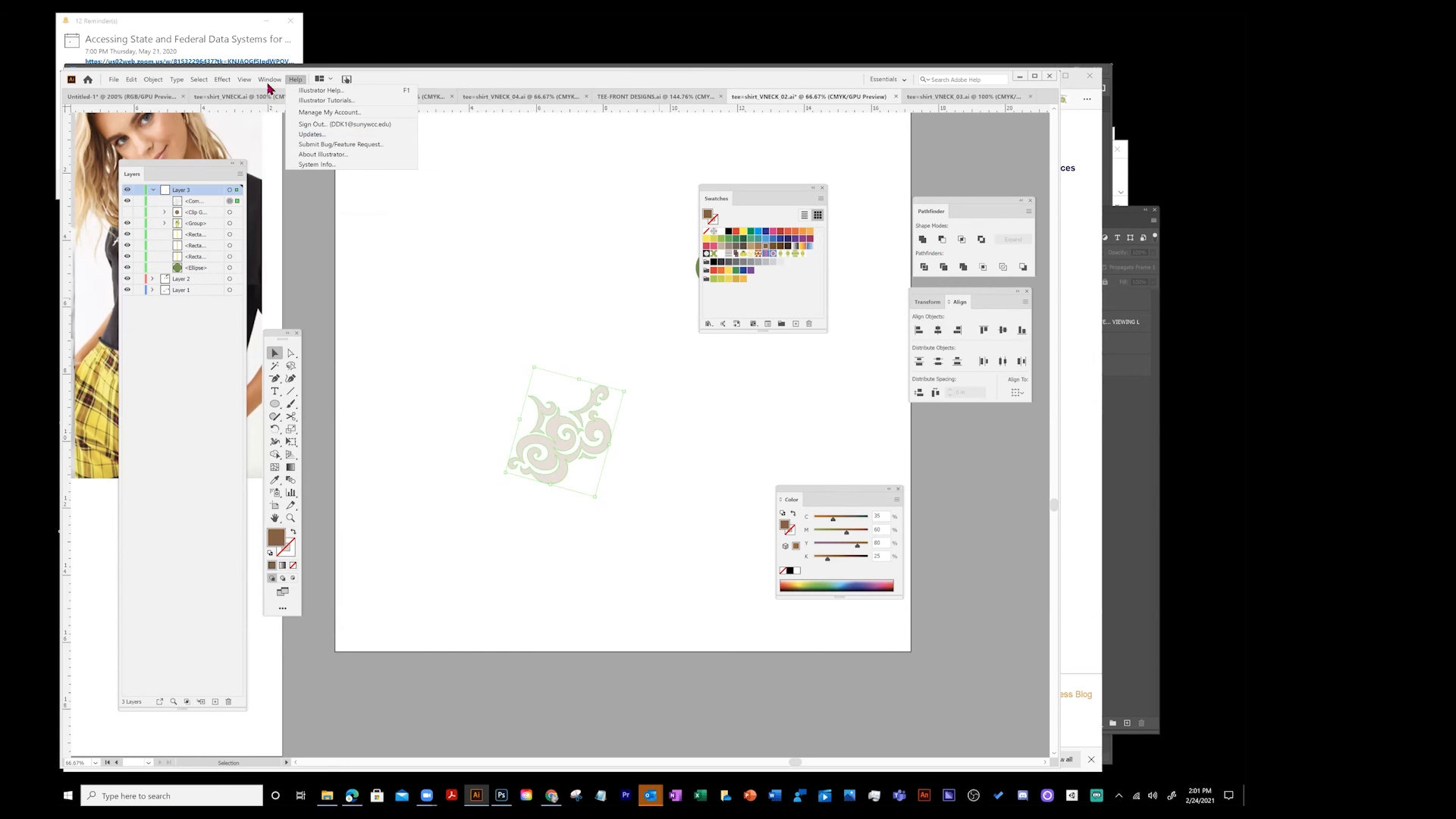
mouse_move(269, 79)
left_click(280, 191)
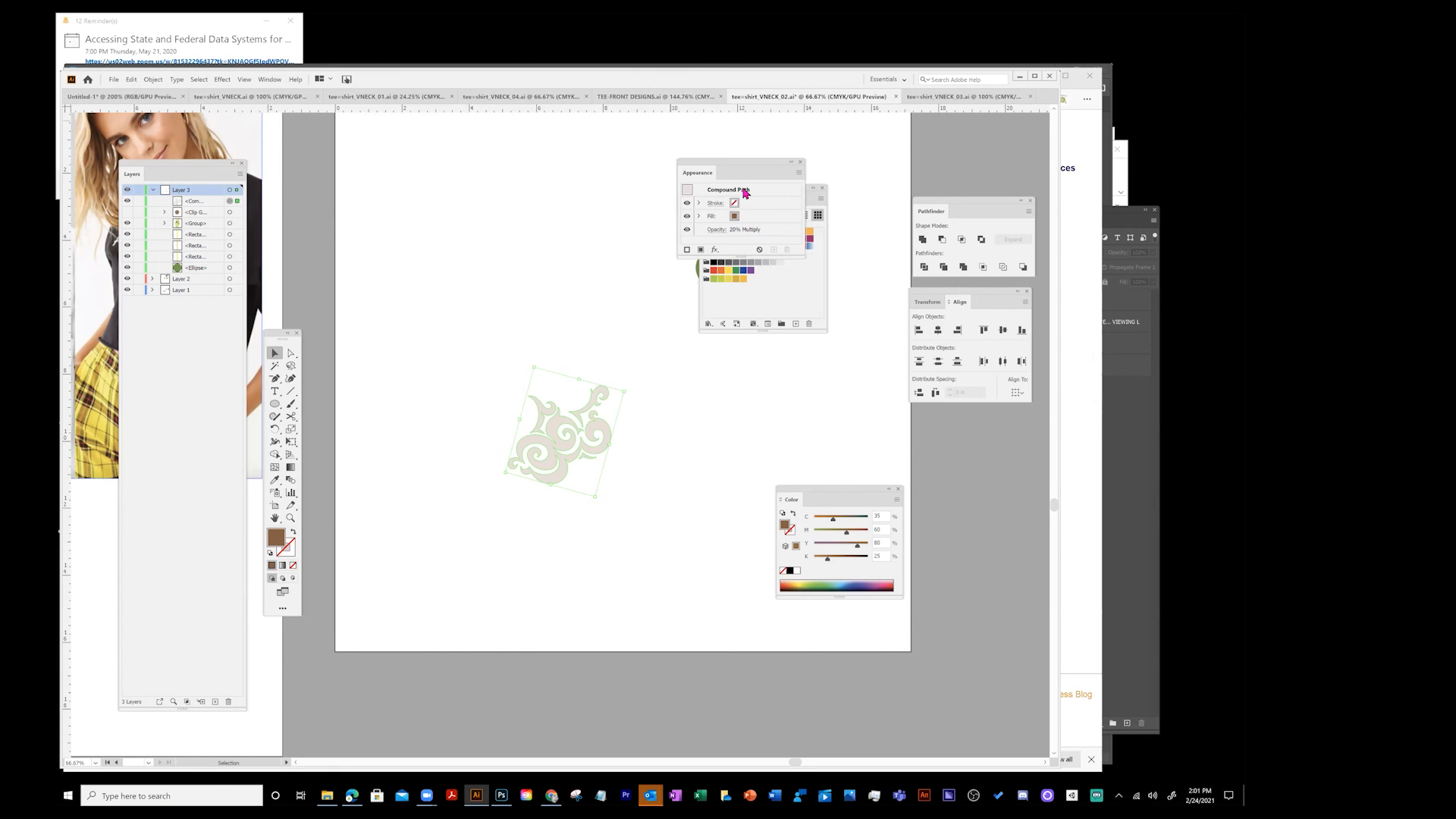
left_click_drag(732, 165, 470, 248)
left_click(476, 315)
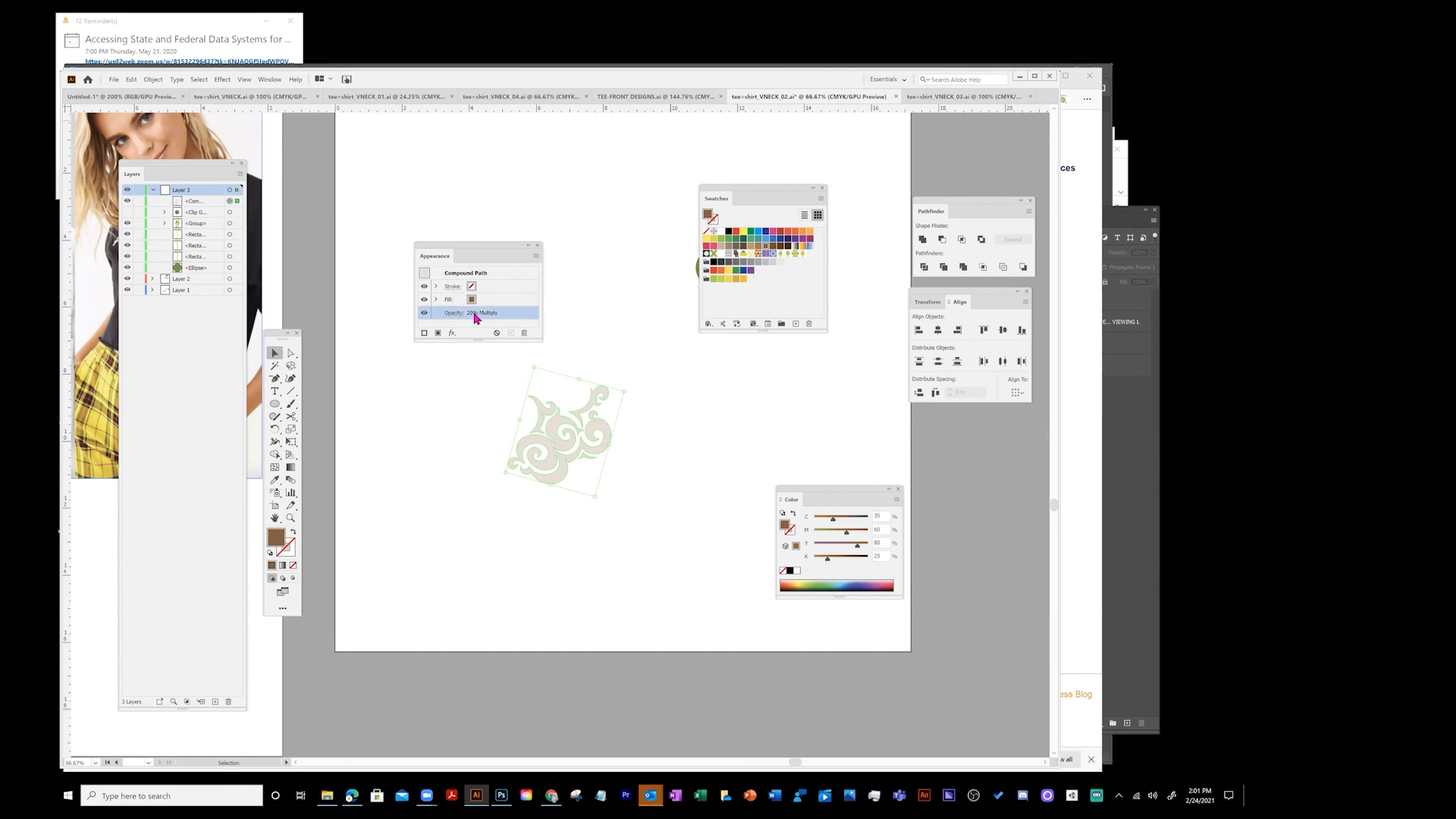
left_click(475, 313)
left_click(209, 279)
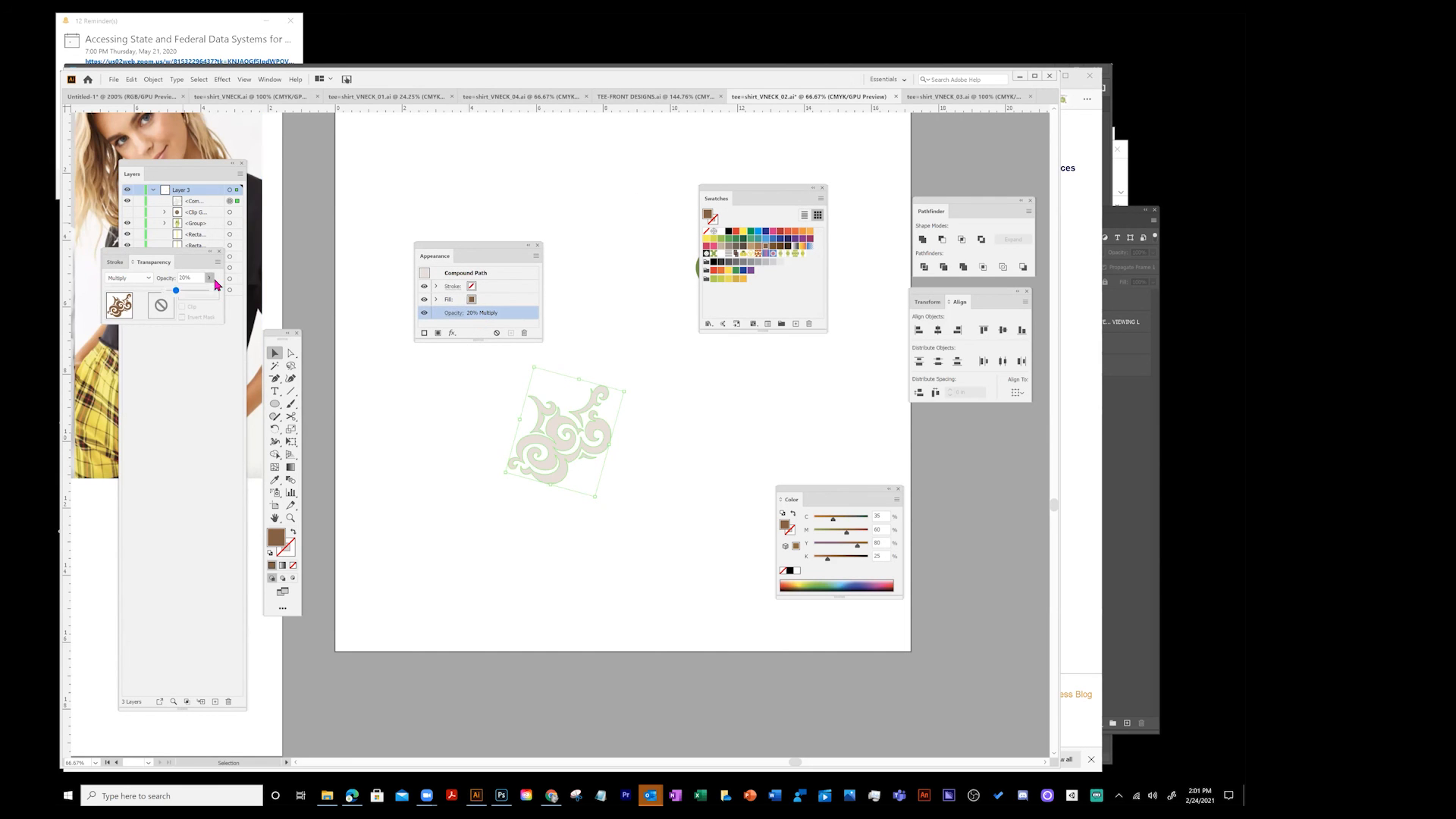
left_click(238, 307)
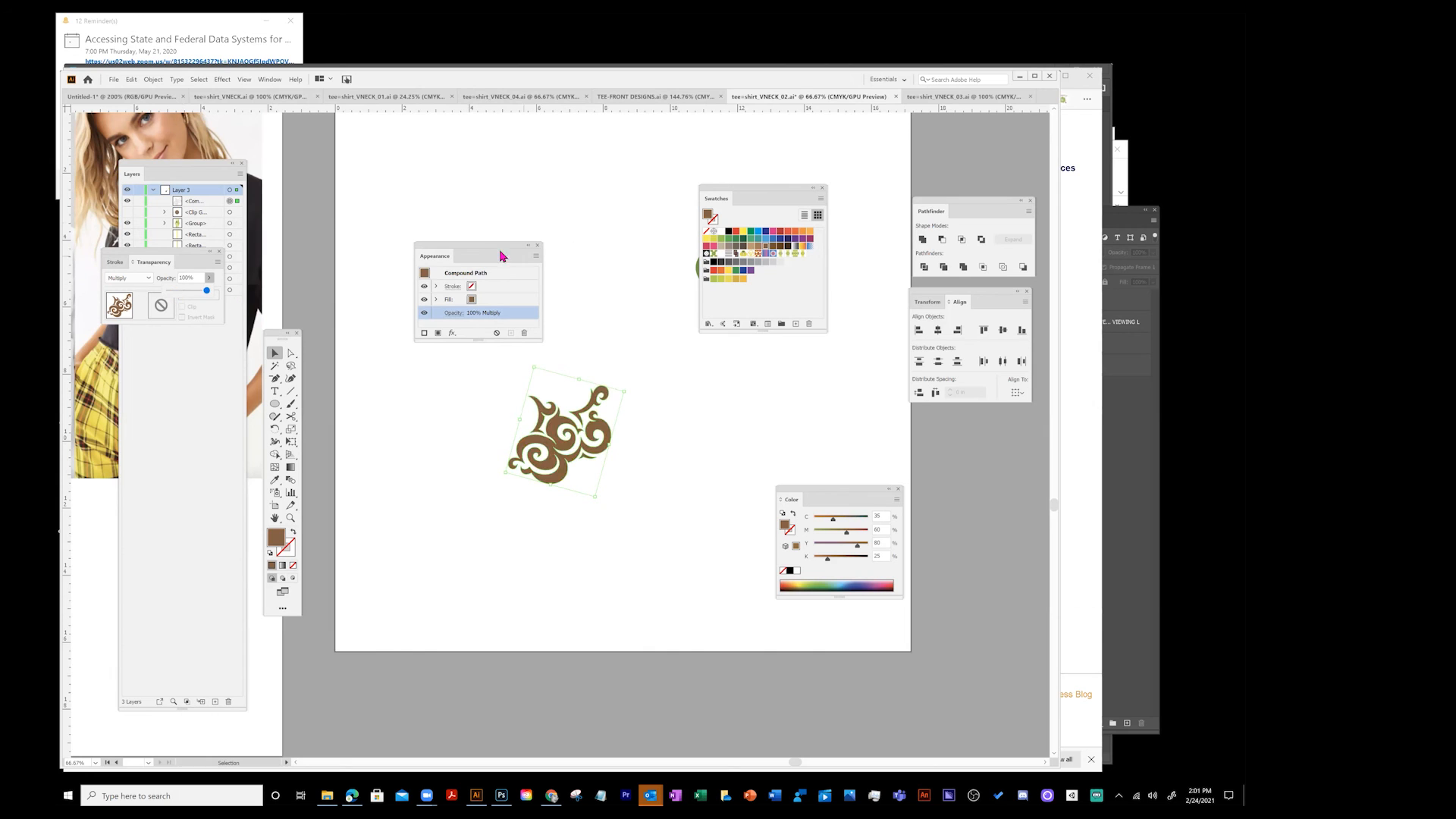
- Recolour the swirl orange with the Color Picker and add it to the swatches as a pattern
left_click(589, 376)
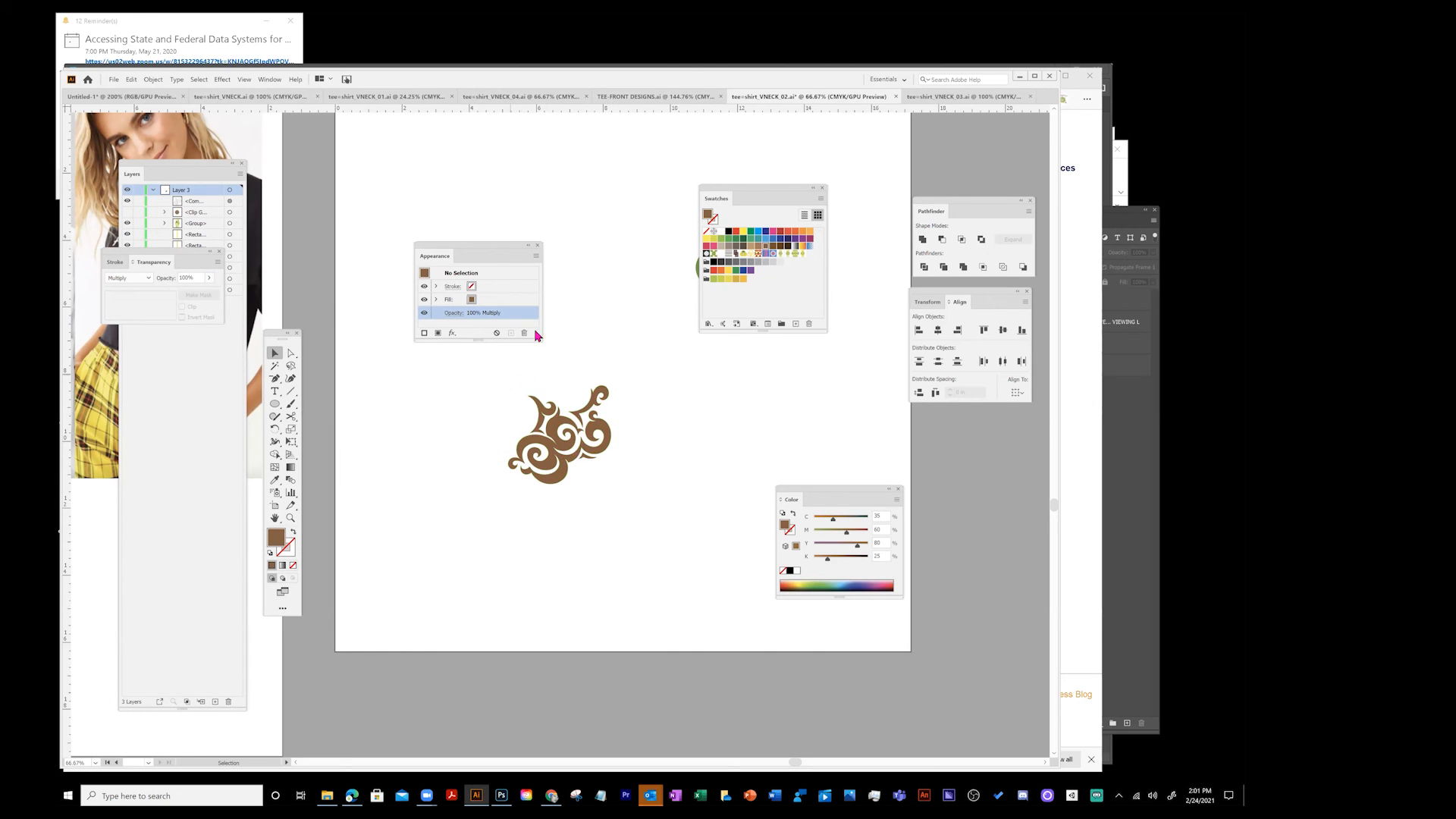
double_click(280, 537)
left_click(409, 452)
left_click(560, 448)
left_click(603, 433)
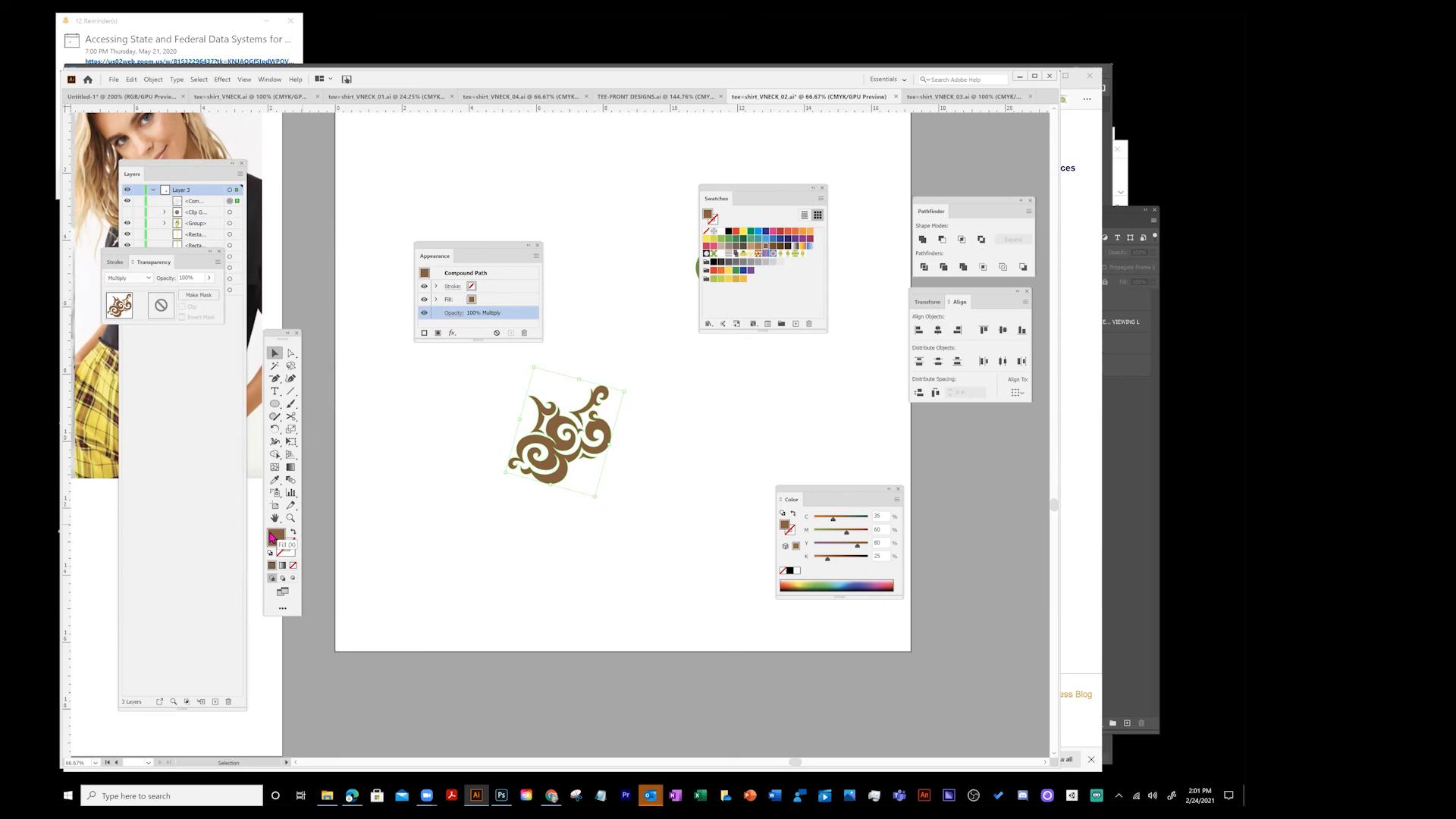
double_click(269, 529)
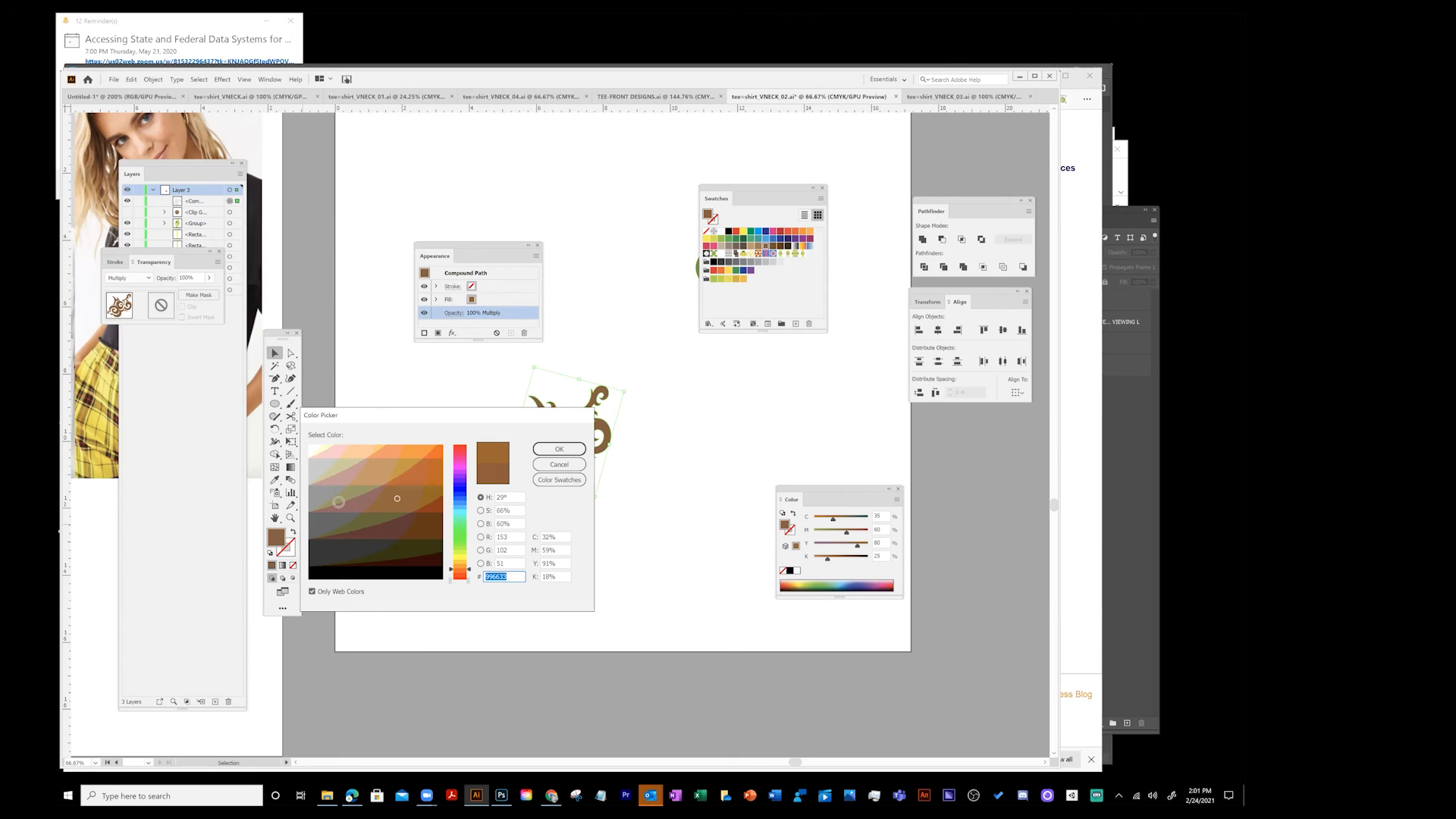
left_click(422, 453)
left_click(566, 448)
left_click(634, 424)
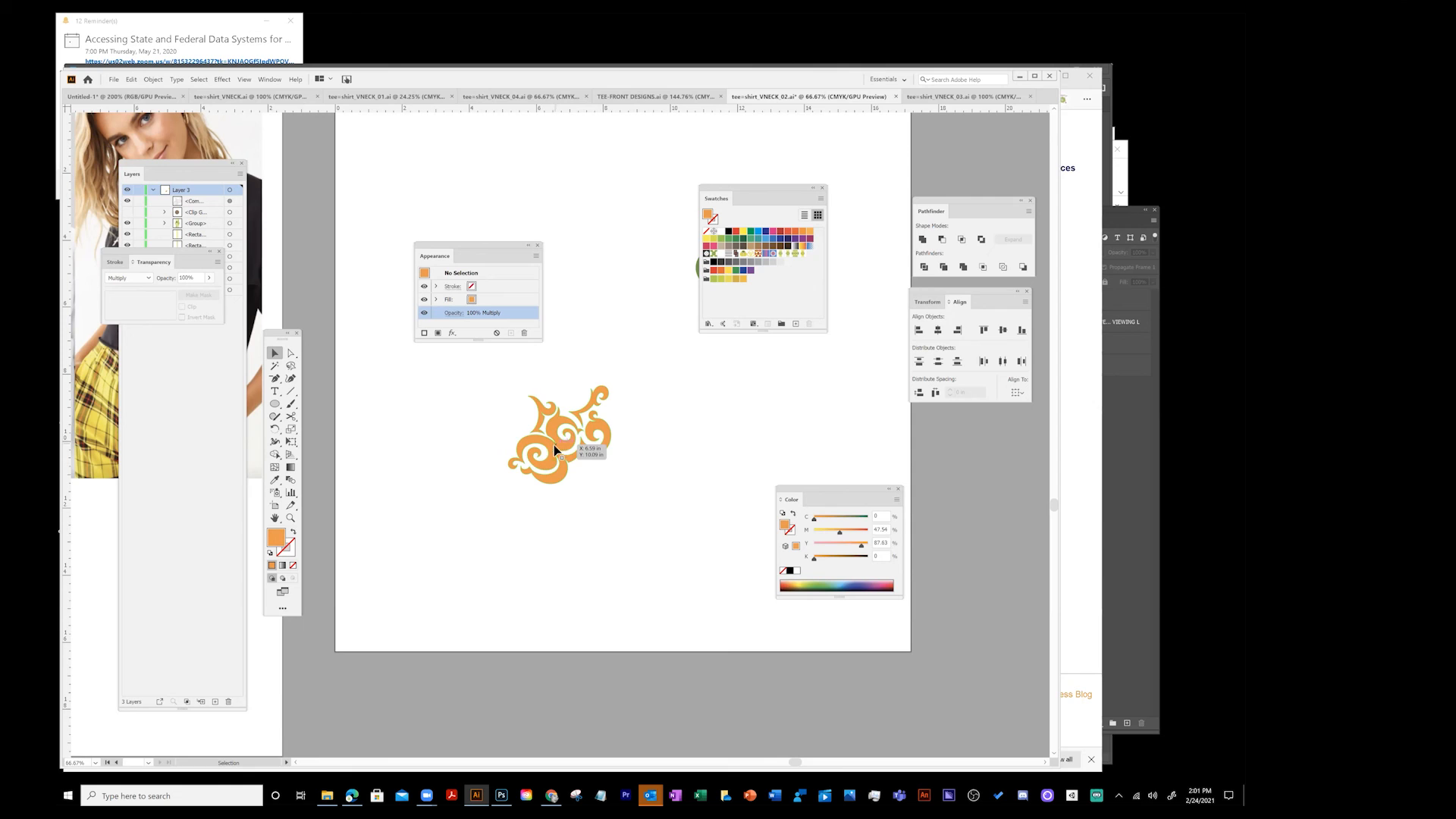
left_click_drag(547, 453, 779, 299)
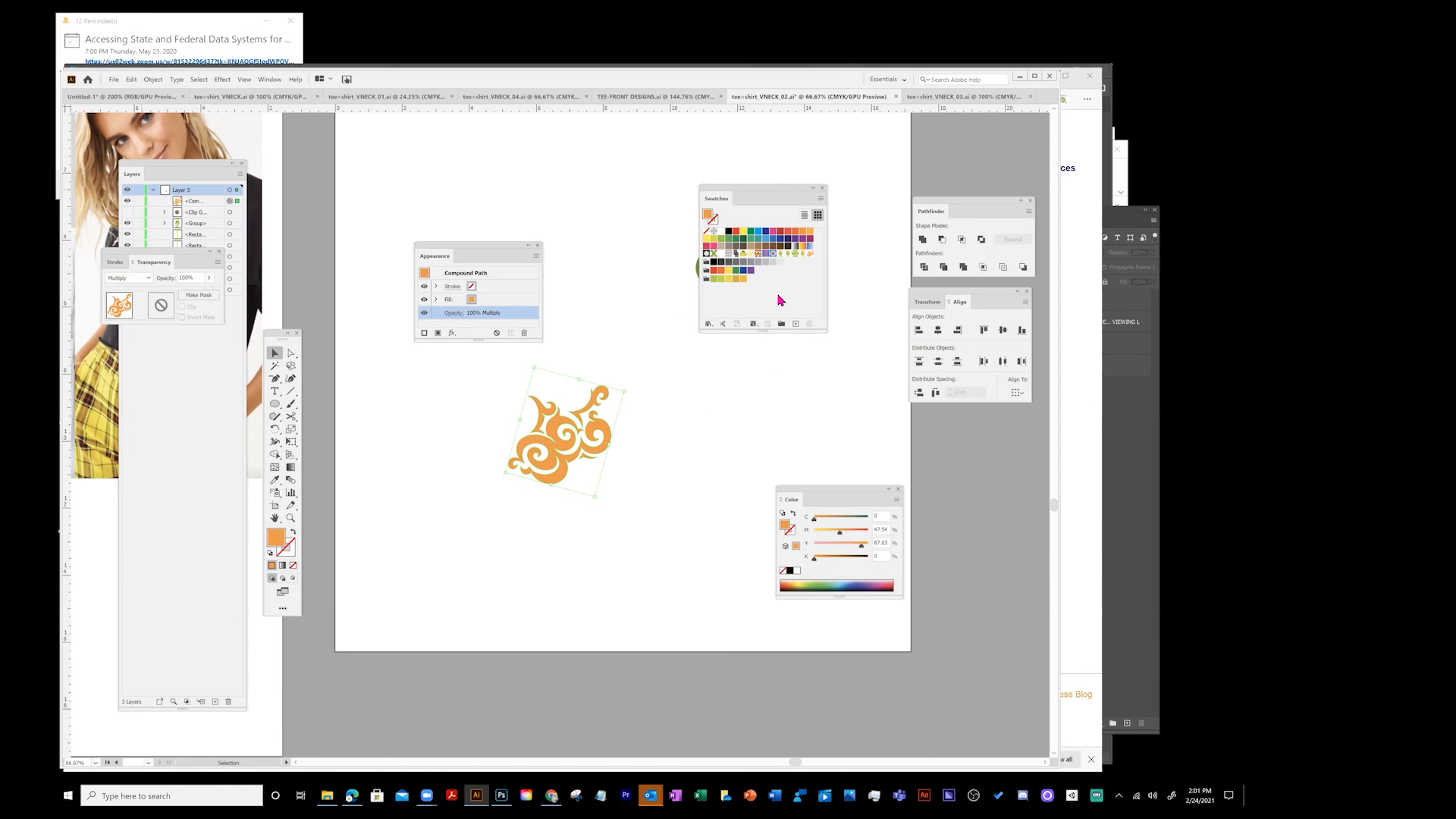